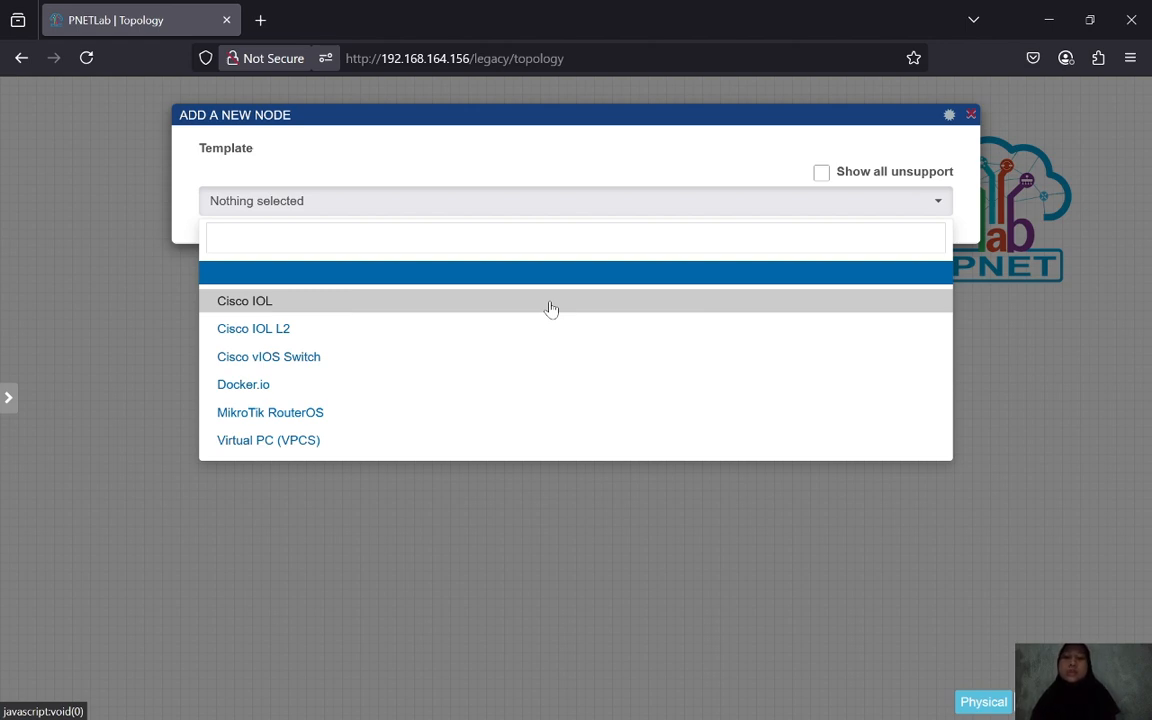
- Search 'LAB HUB' in a new Firefox tab and open the labhub.eu.org result
{"action": "left_click", "coordinate": [260, 20]}
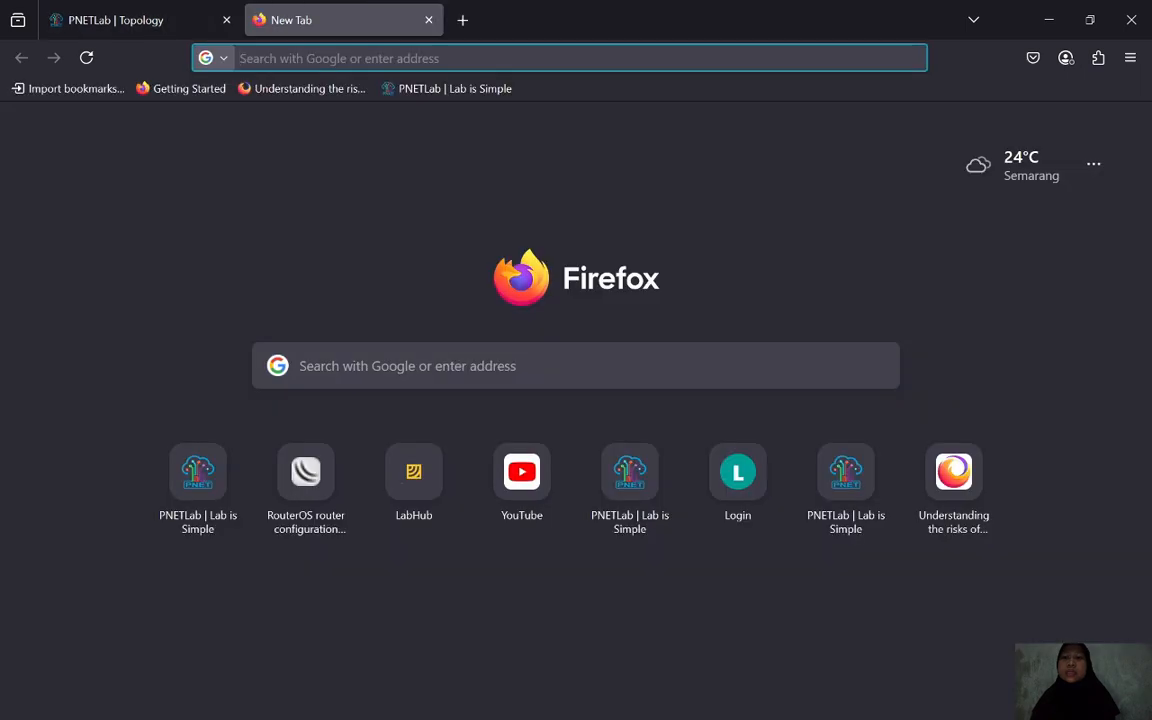
{"action": "type", "text": "LAB"}
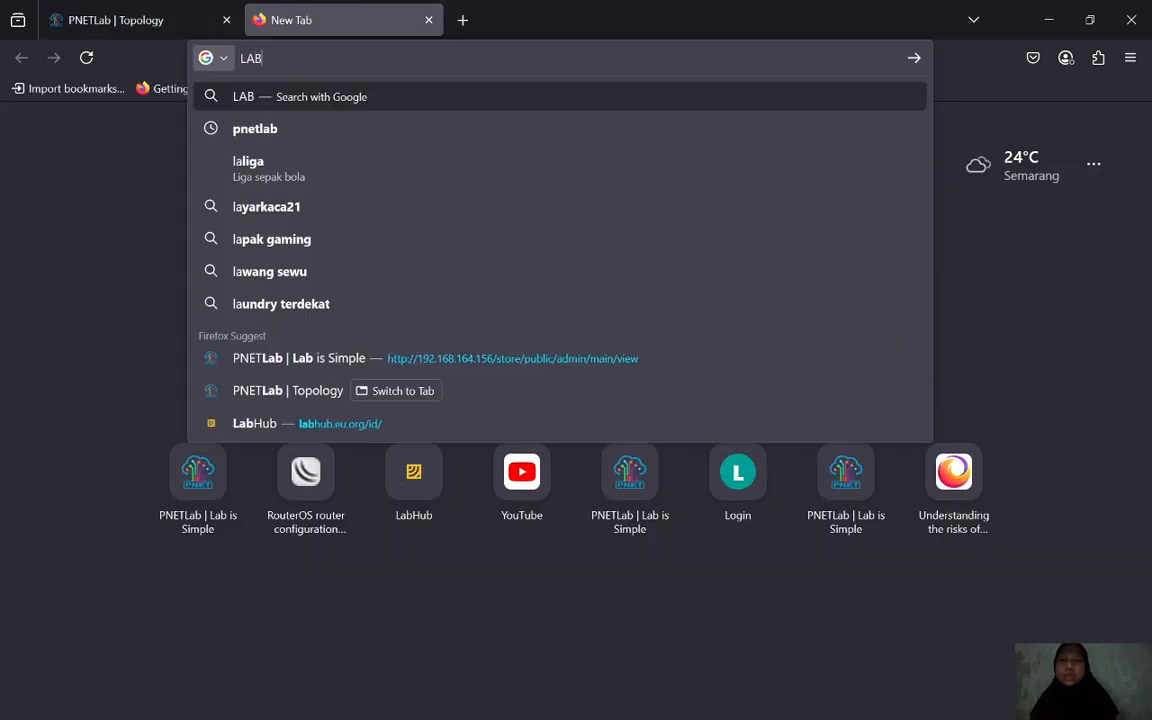
{"action": "type", "text": " HUB"}
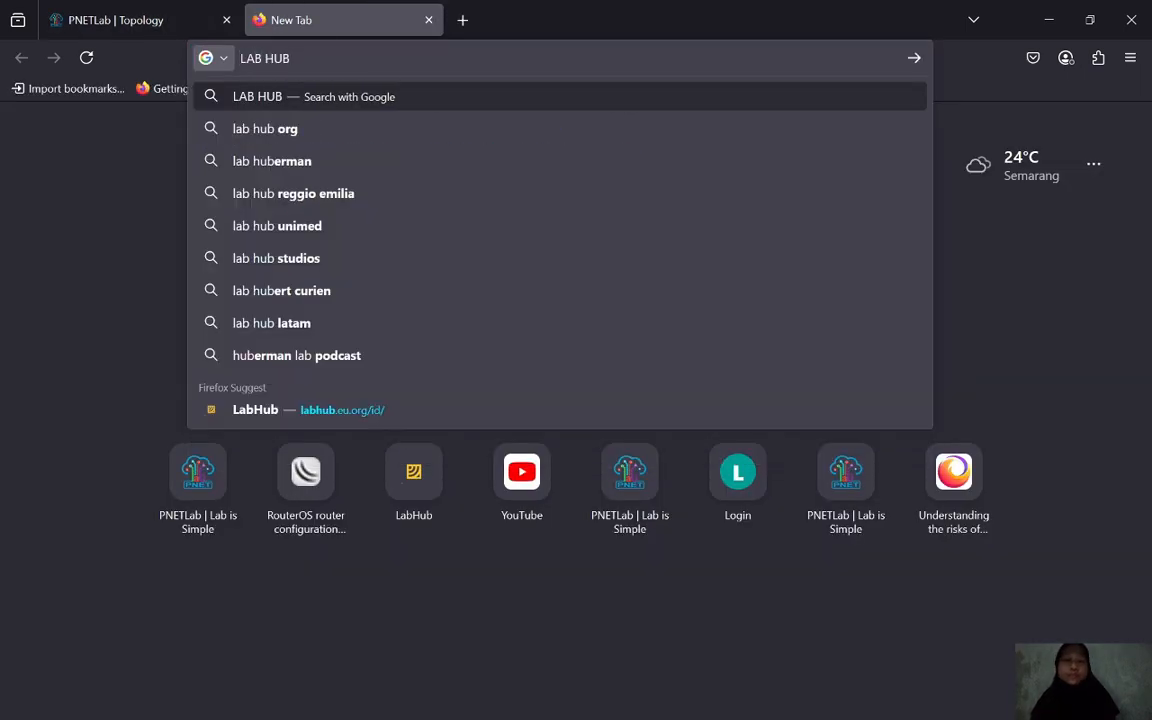
{"action": "key", "text": "Return"}
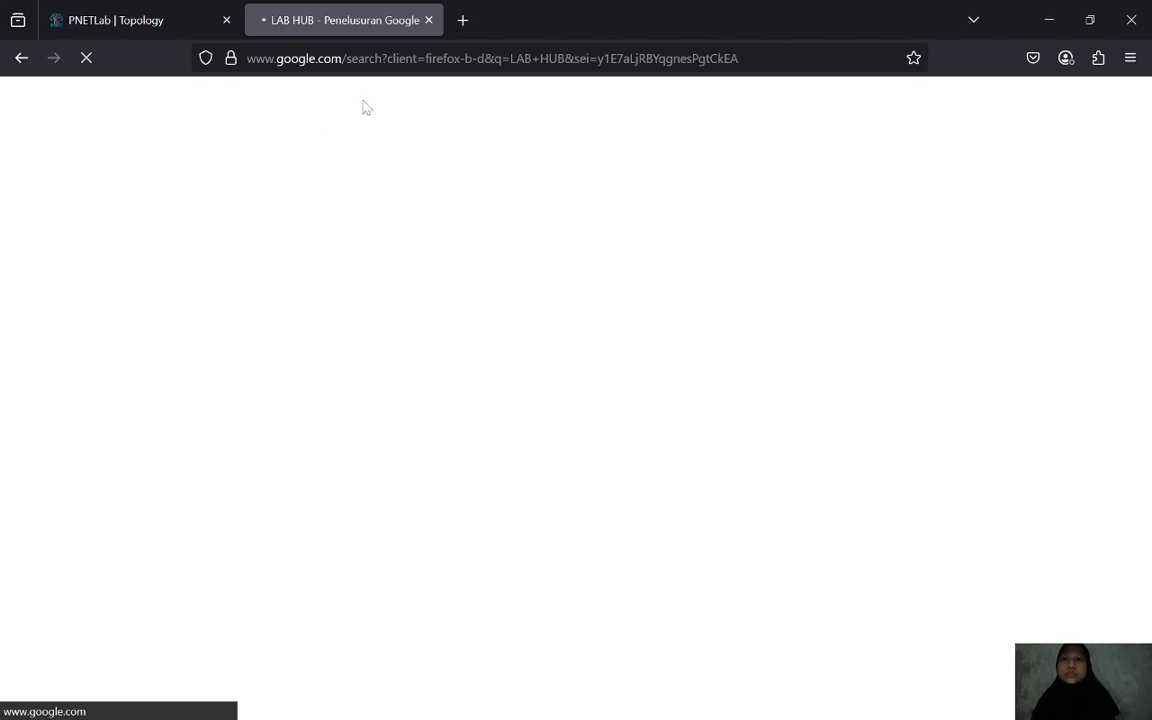
{"action": "left_click", "coordinate": [125, 278]}
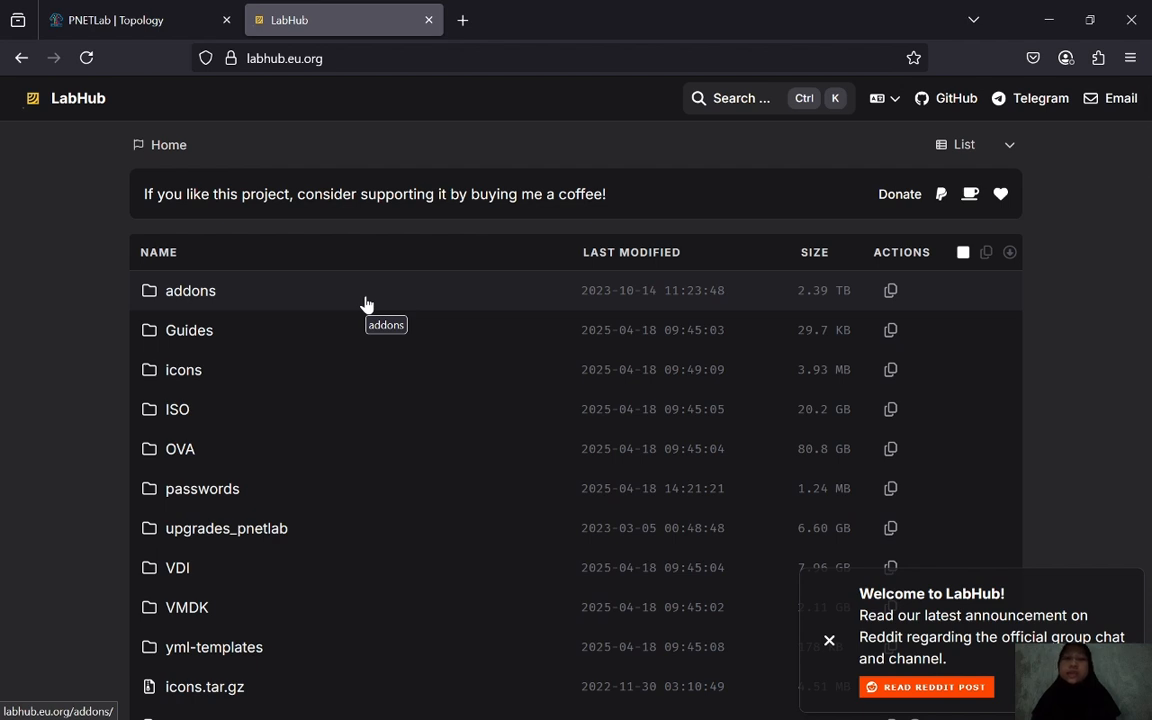
{"action": "left_click", "coordinate": [158, 25]}
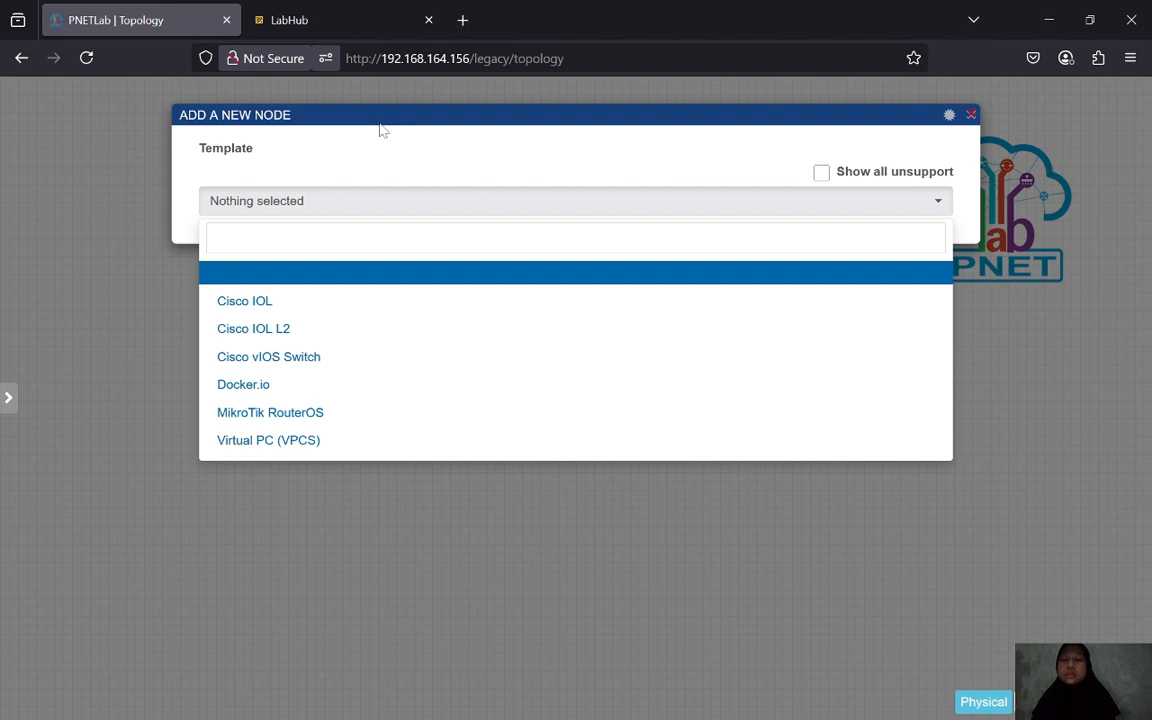
- Pick the Cisco IOL template, keep the L2-ADVENTERPRISE-M-15.1-20140814.bin image, and name the node sw-switch
{"action": "left_click", "coordinate": [342, 299]}
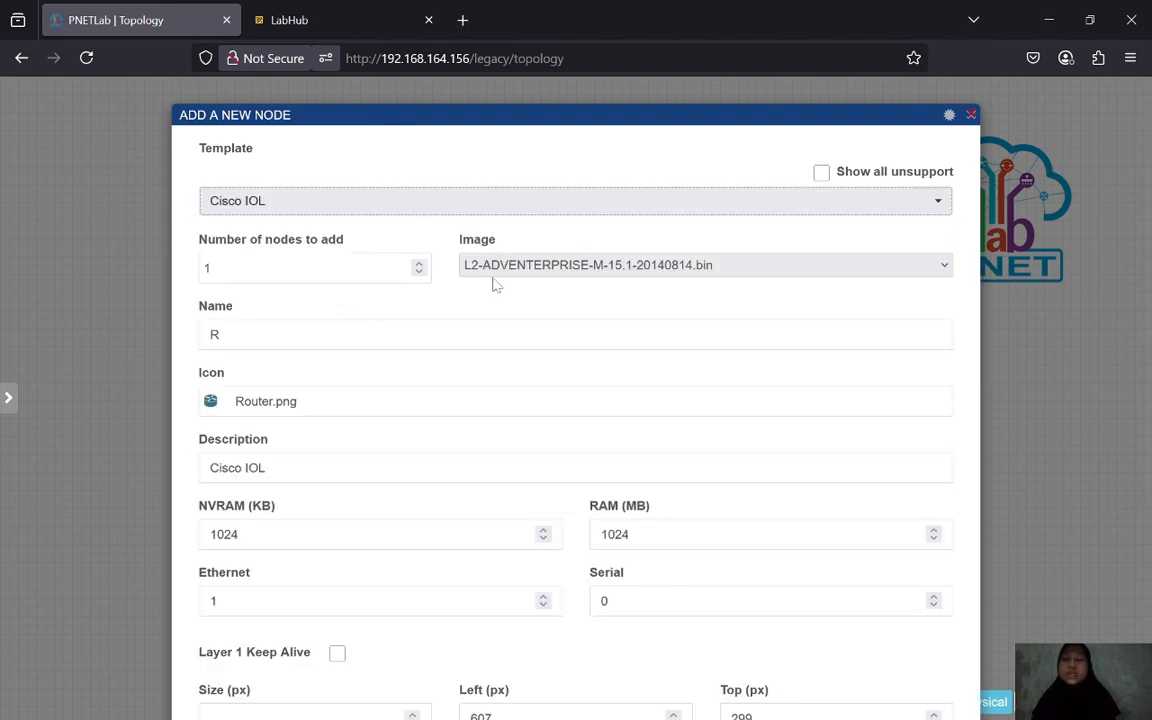
{"action": "left_click", "coordinate": [630, 264]}
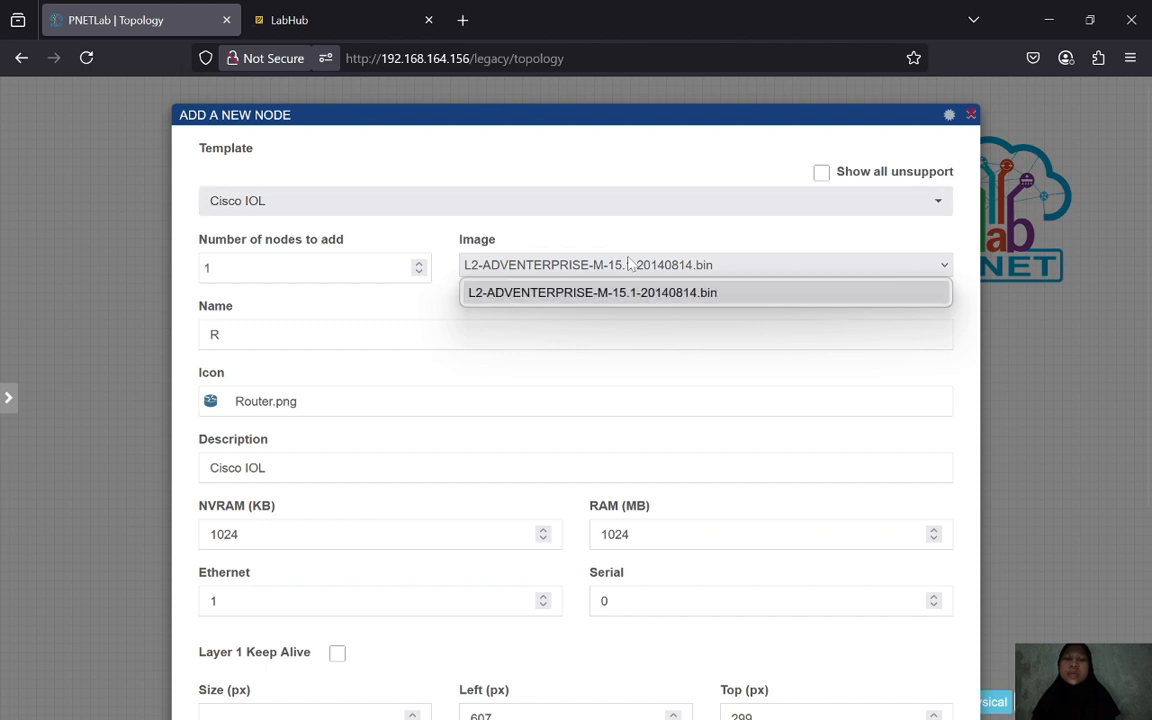
{"action": "left_click", "coordinate": [341, 336]}
{"action": "key", "text": "BackSpace"}
{"action": "type", "text": "SW"}
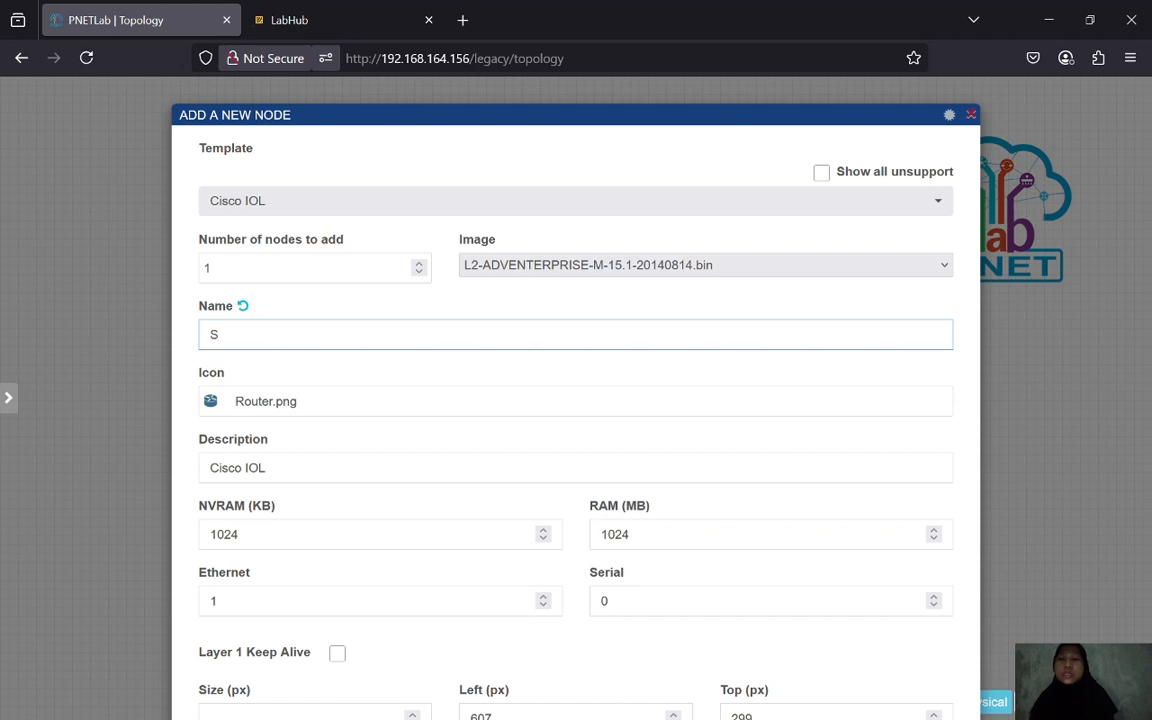
{"action": "key", "text": "BackSpace"}
{"action": "key", "text": "BackSpace"}
{"action": "type", "text": "sw"}
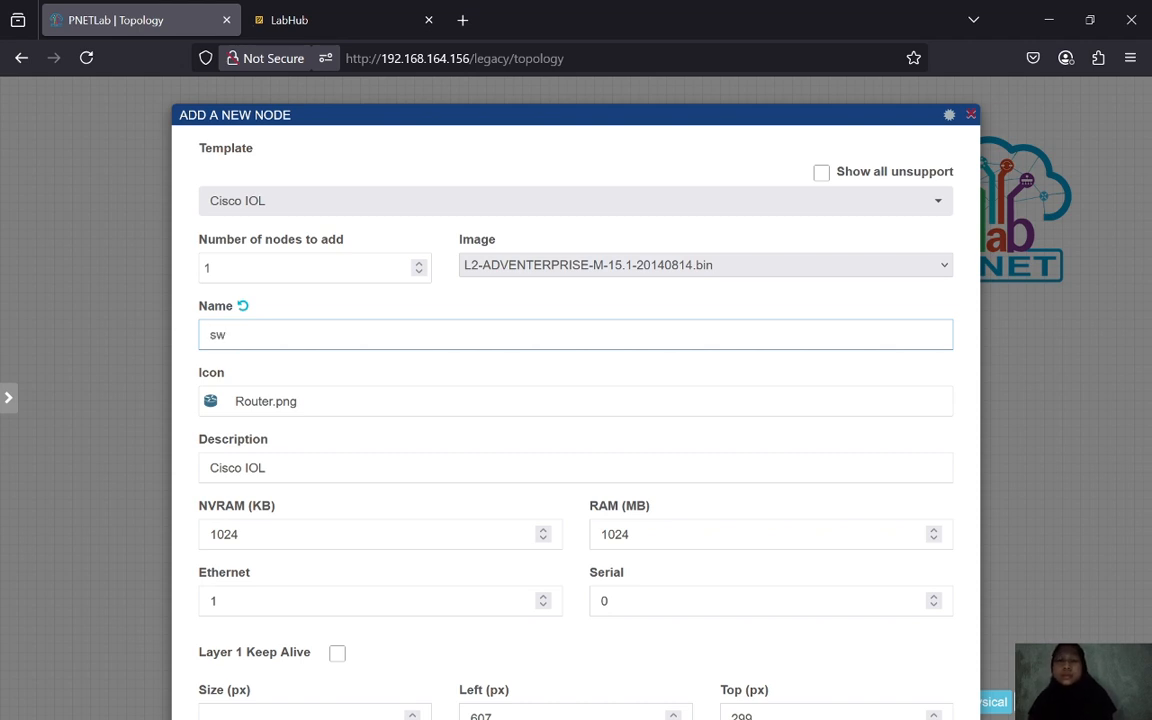
{"action": "type", "text": "-switch"}
- Set the node icon to Switch.png, found by searching 'swit', and give it 2 Ethernet ports
{"action": "left_click", "coordinate": [369, 412]}
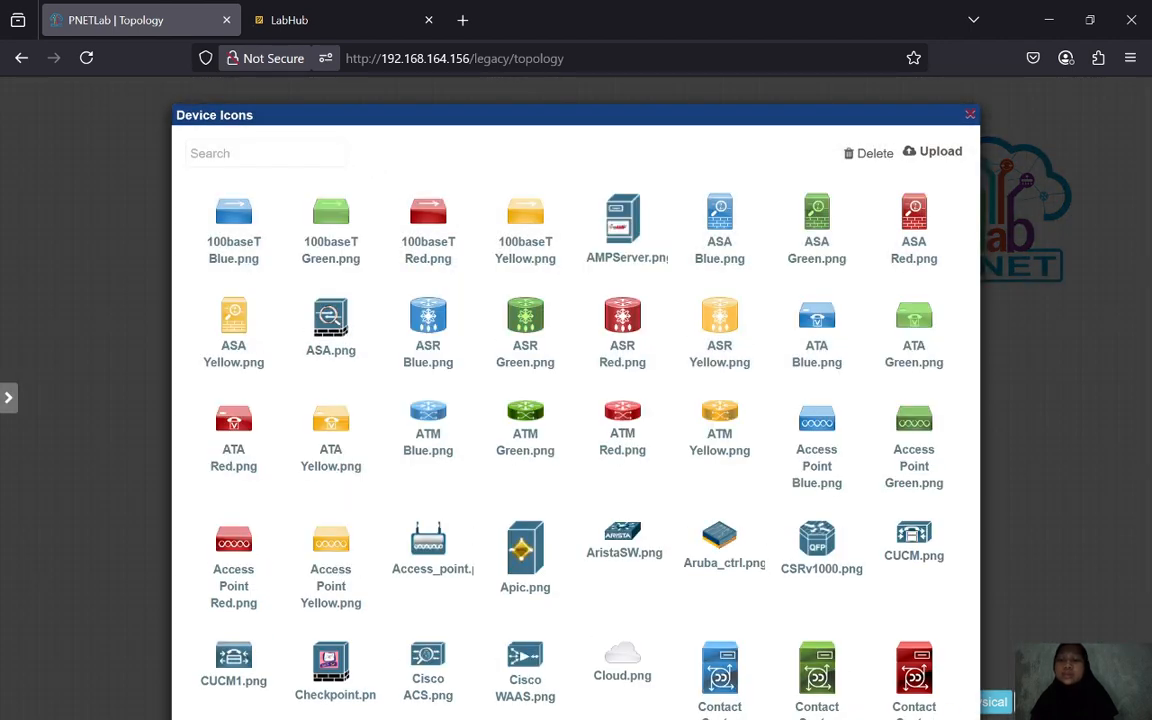
{"action": "left_click", "coordinate": [265, 154]}
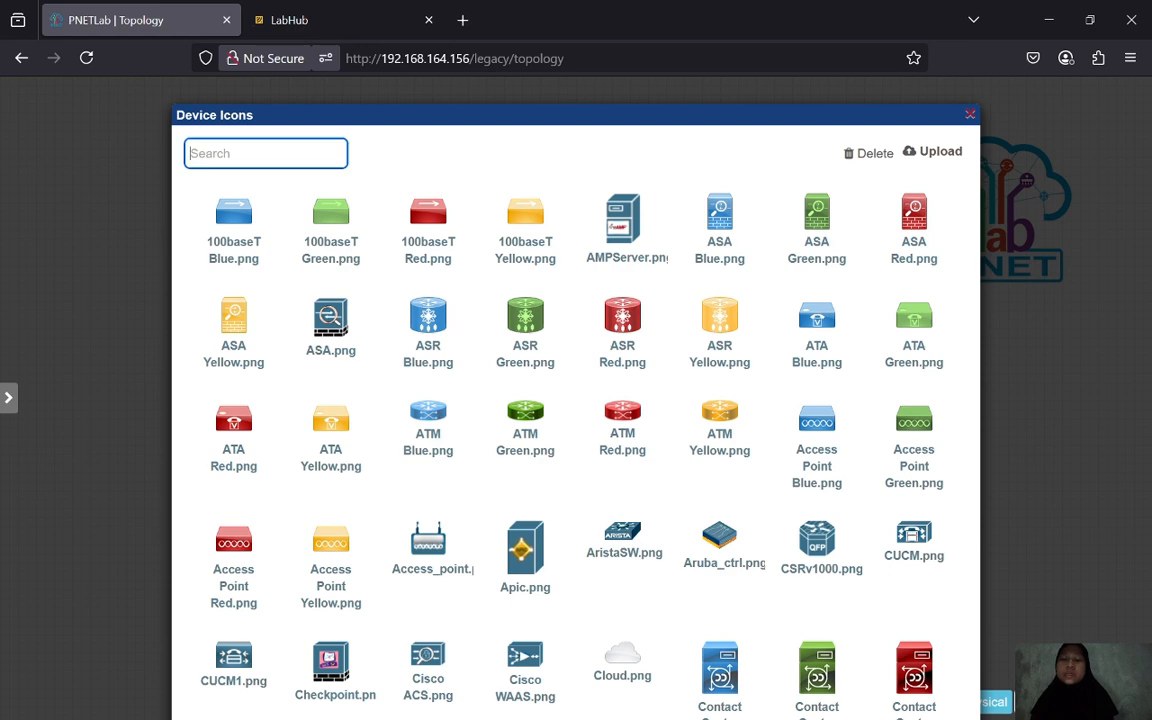
{"action": "type", "text": "sw"}
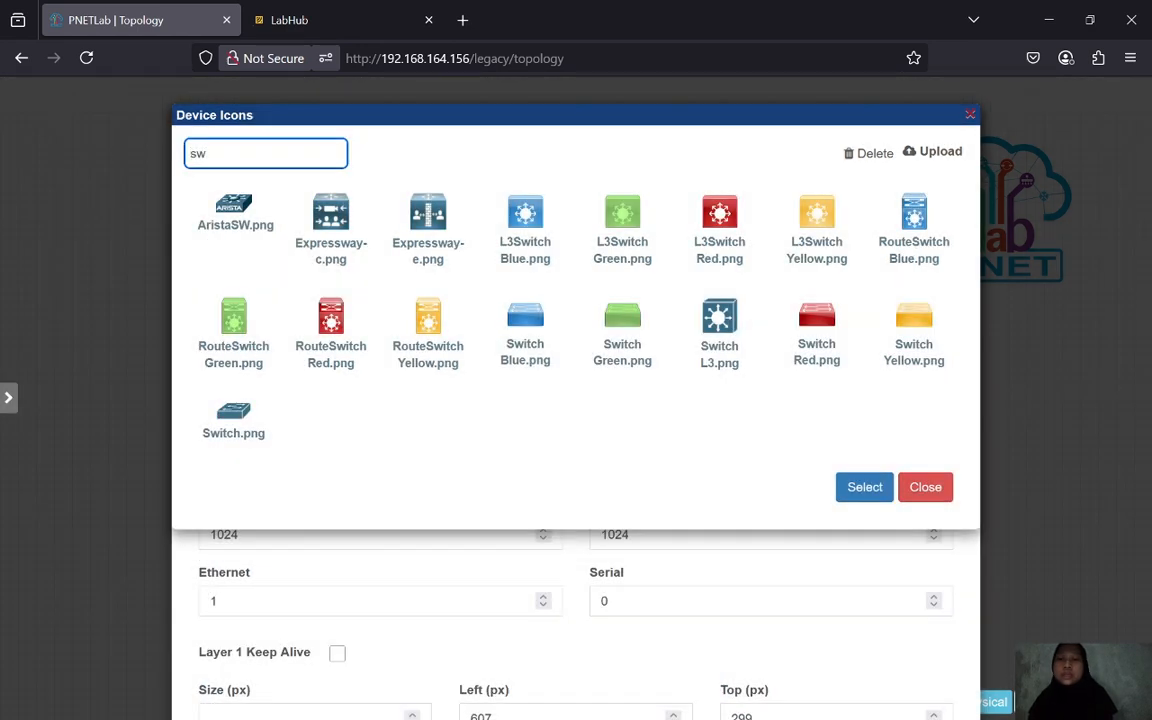
{"action": "type", "text": "it"}
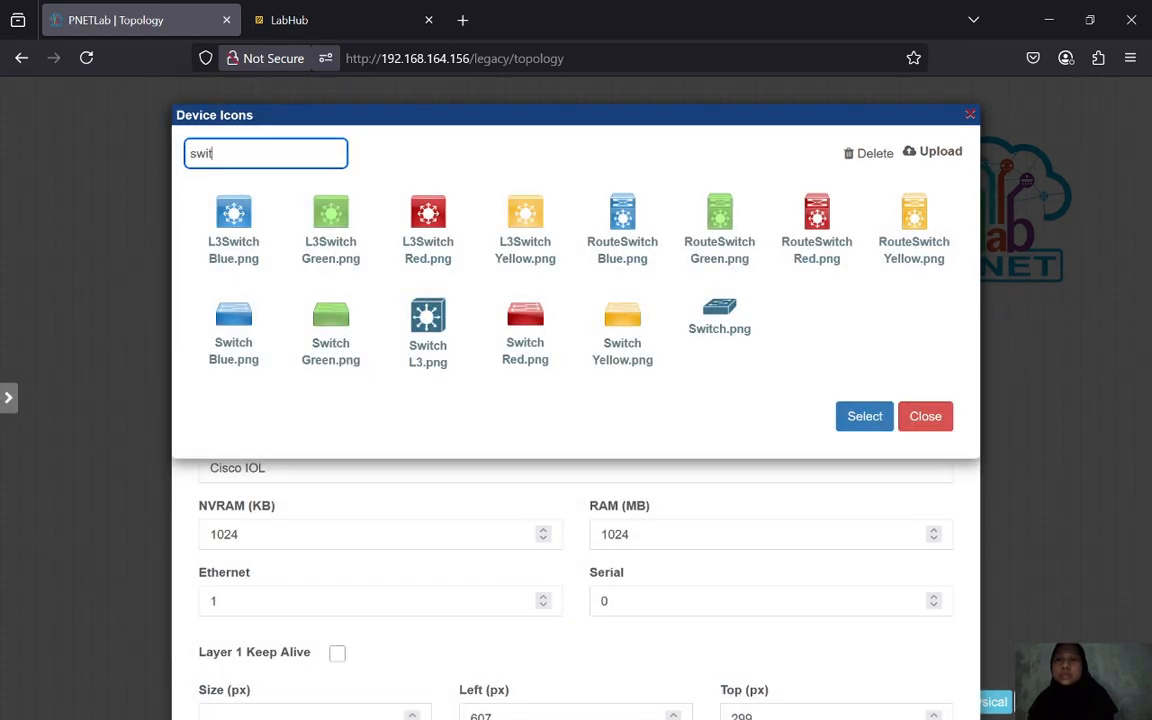
{"action": "left_click", "coordinate": [718, 312]}
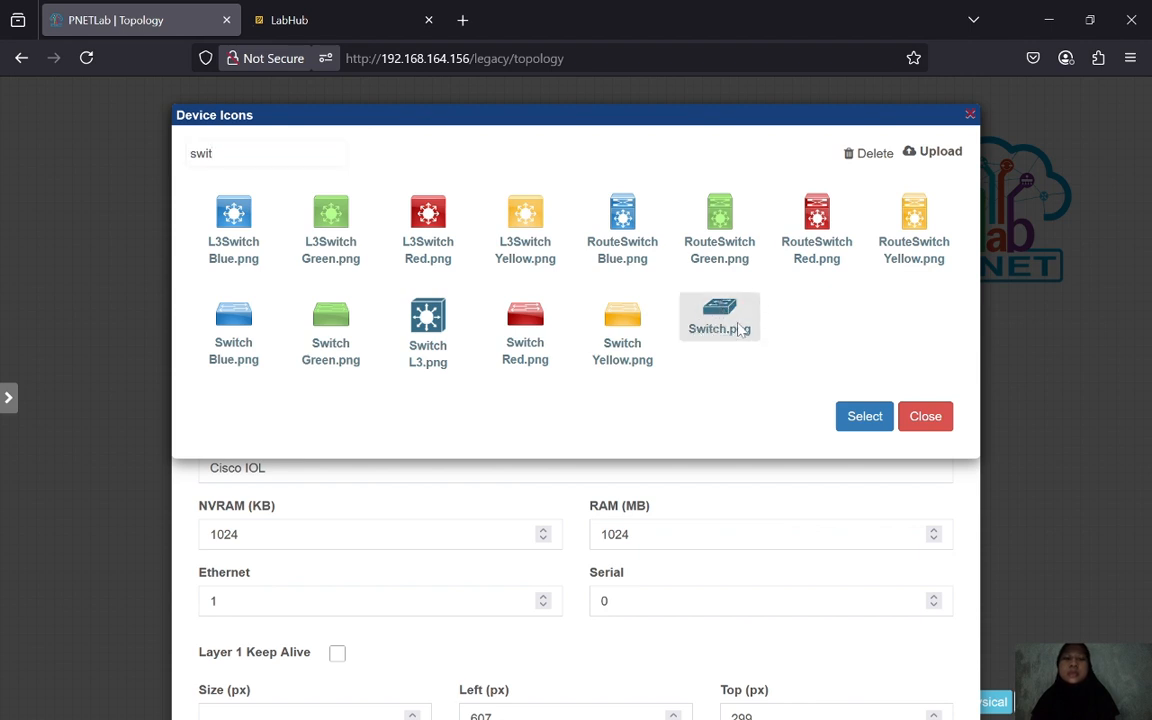
{"action": "left_click", "coordinate": [864, 417]}
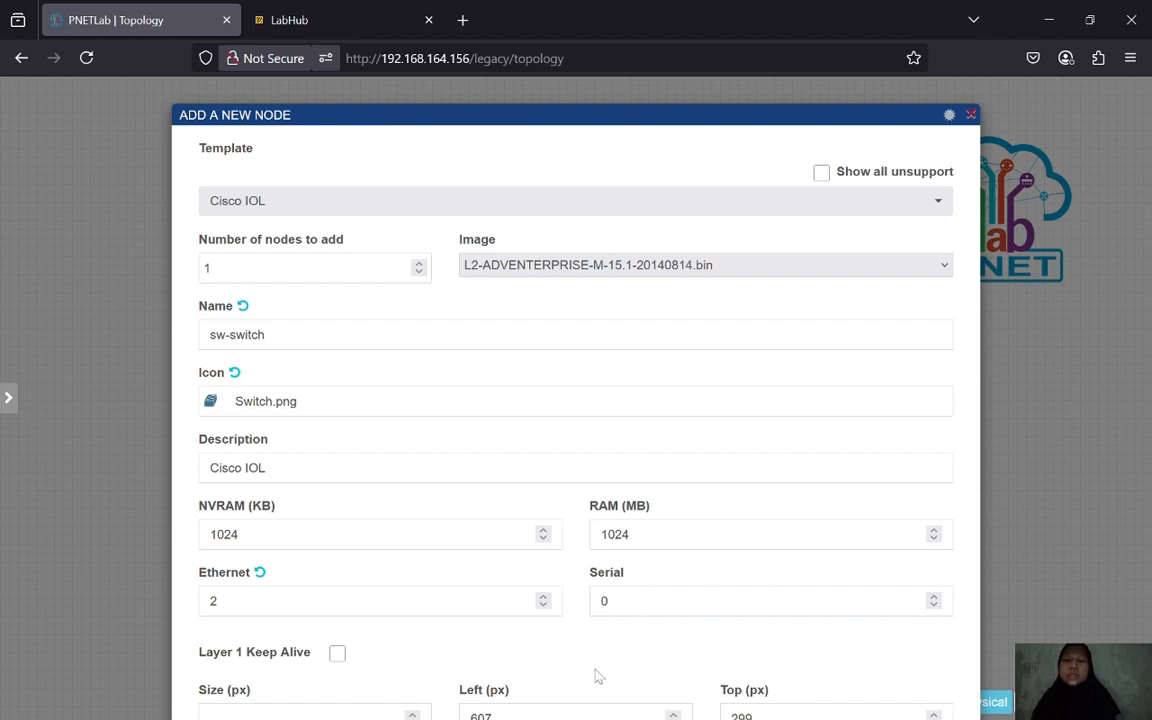
{"action": "scroll", "coordinate": [594, 676], "scroll_direction": "down", "scroll_amount": 3}
- Save sw-switch onto the canvas, then add five Virtual PC (VPCS) nodes beneath it
{"action": "left_click", "coordinate": [555, 686]}
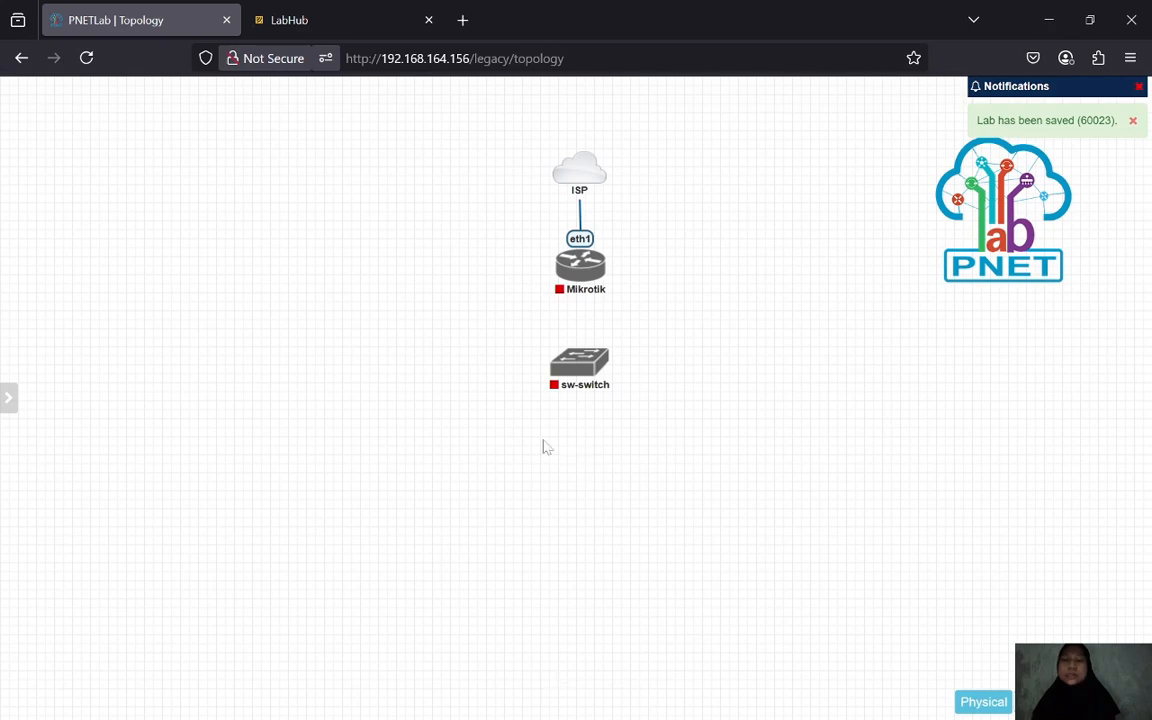
{"action": "right_click", "coordinate": [555, 461]}
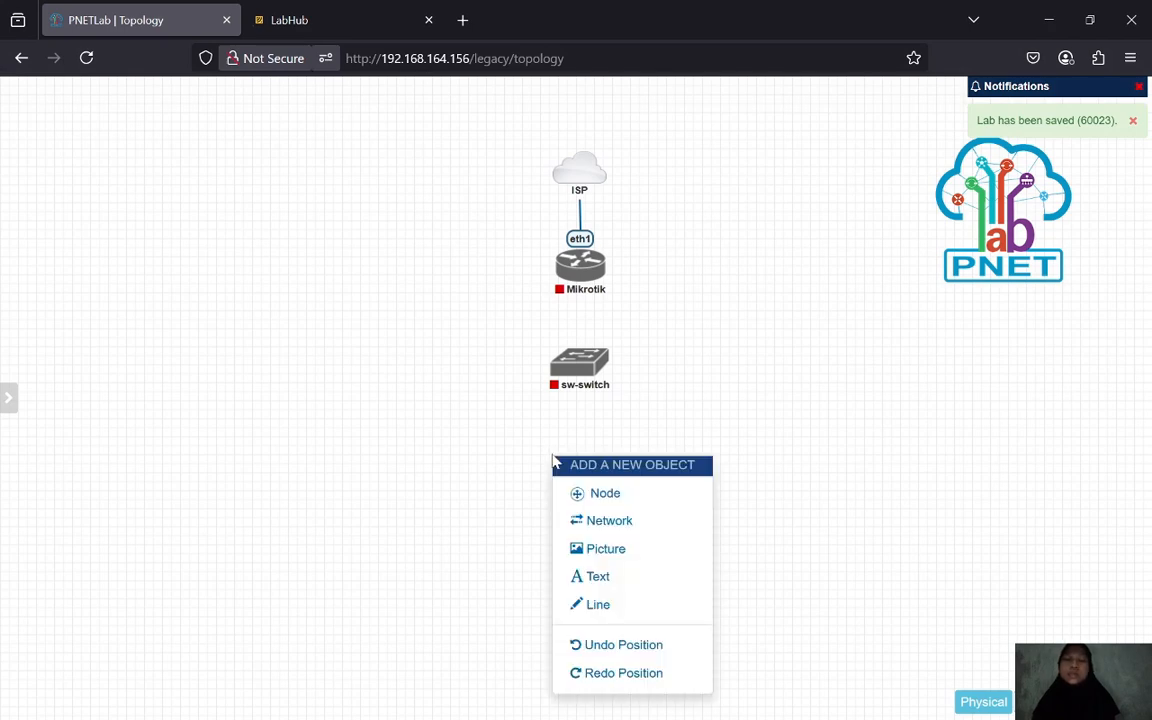
{"action": "left_click", "coordinate": [601, 505]}
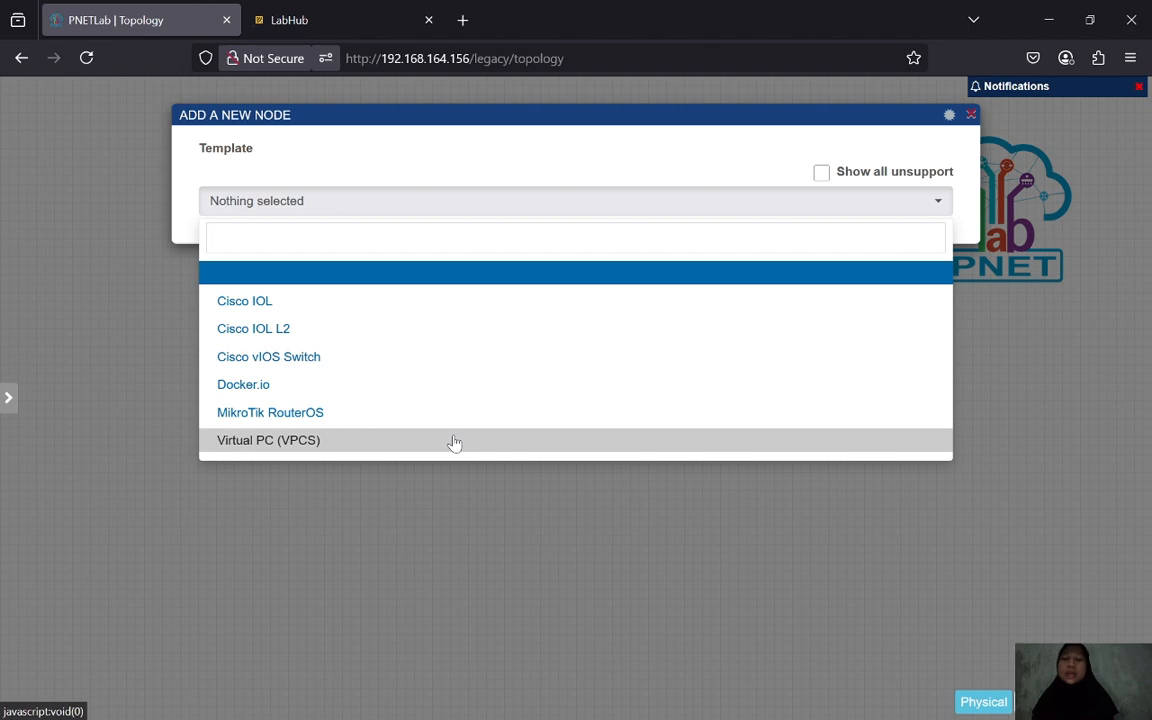
{"action": "left_click", "coordinate": [329, 442]}
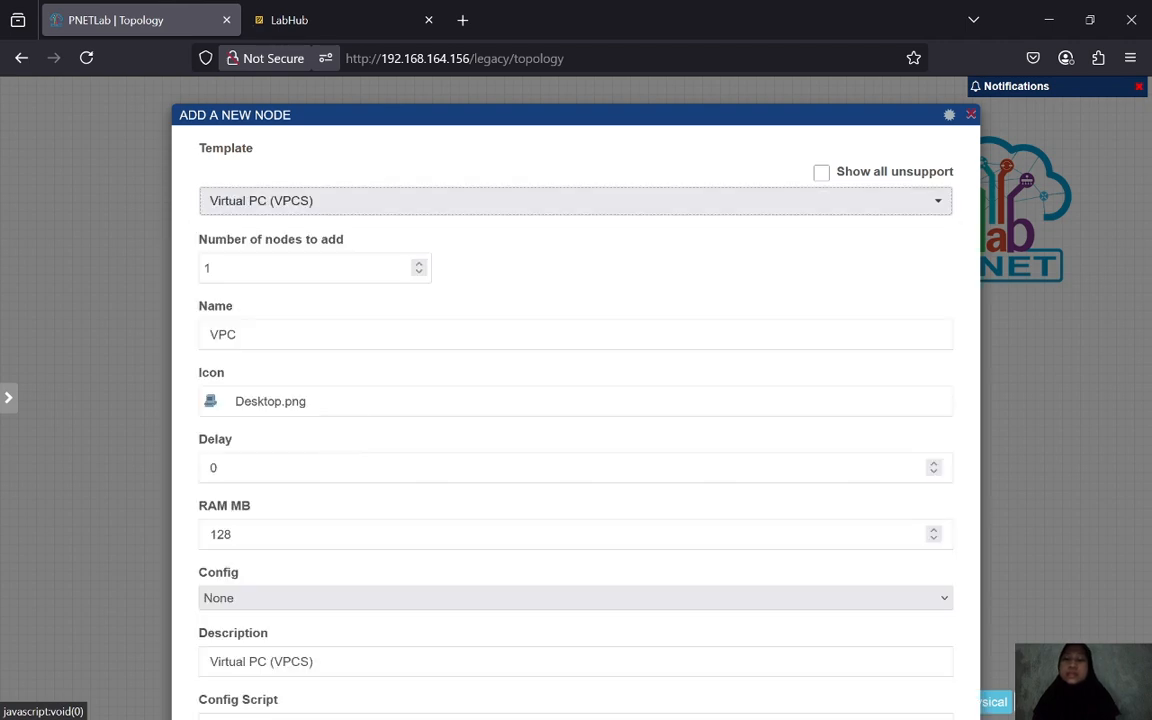
{"action": "left_click", "coordinate": [213, 268]}
{"action": "key", "text": "BackSpace"}
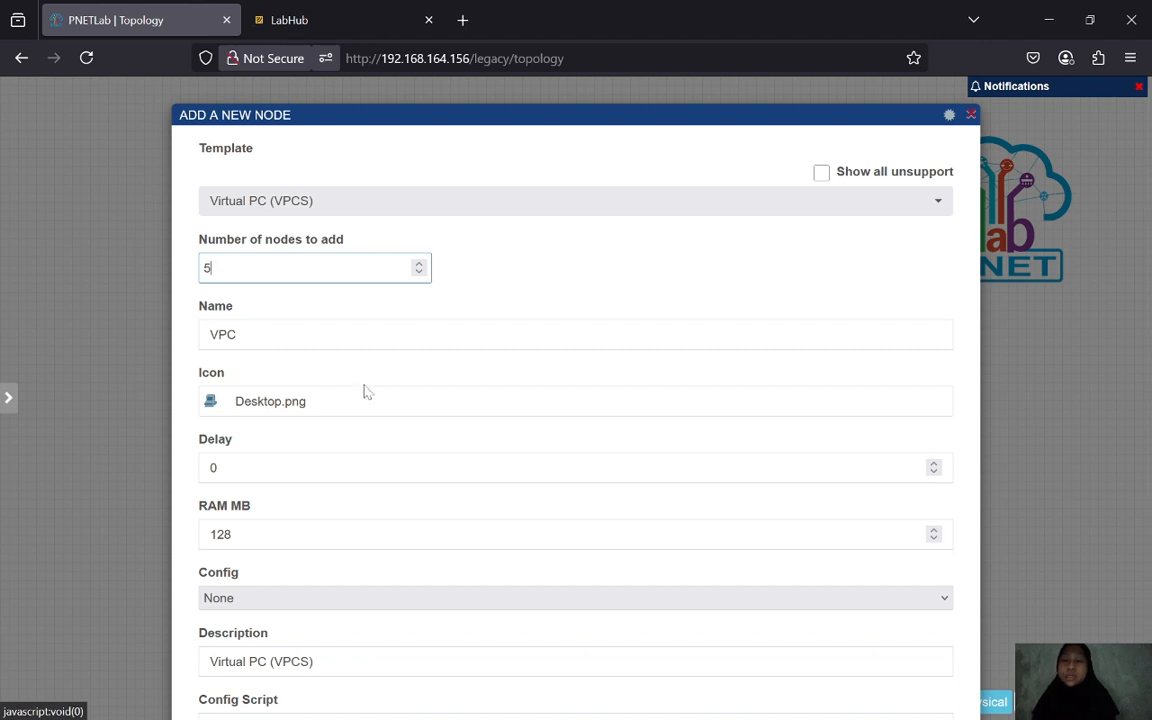
{"action": "scroll", "coordinate": [367, 392], "scroll_direction": "down", "scroll_amount": 1}
{"action": "scroll", "coordinate": [366, 392], "scroll_direction": "down", "scroll_amount": 3}
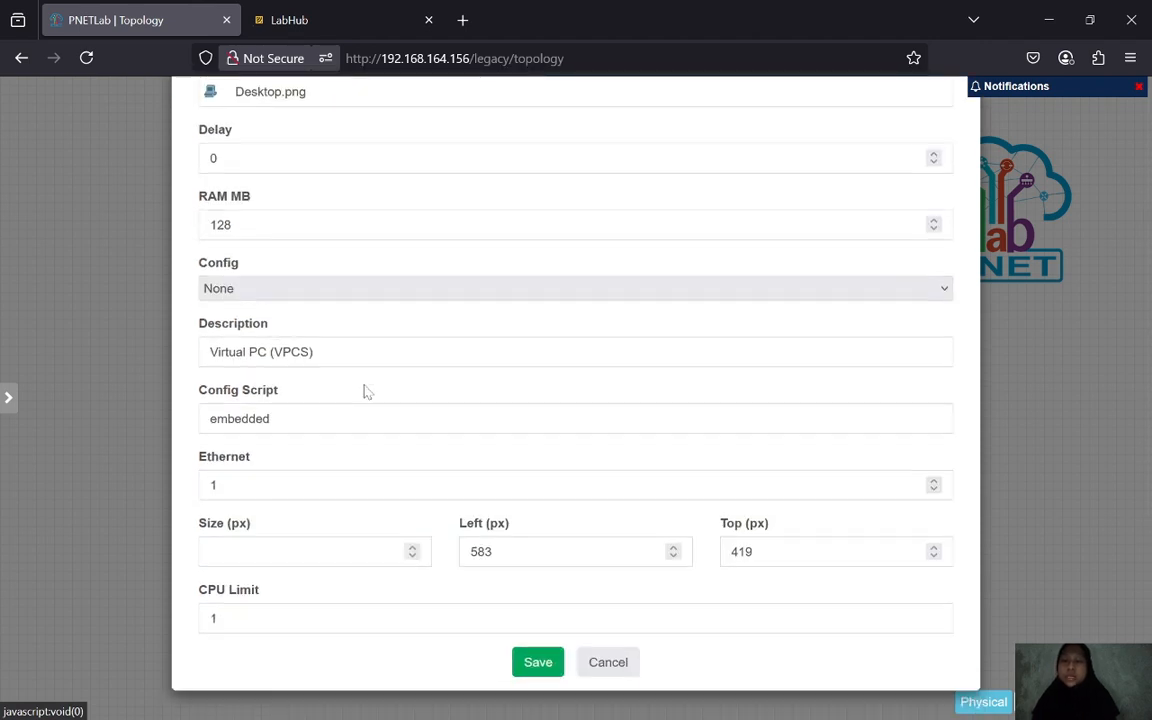
{"action": "left_click", "coordinate": [555, 672]}
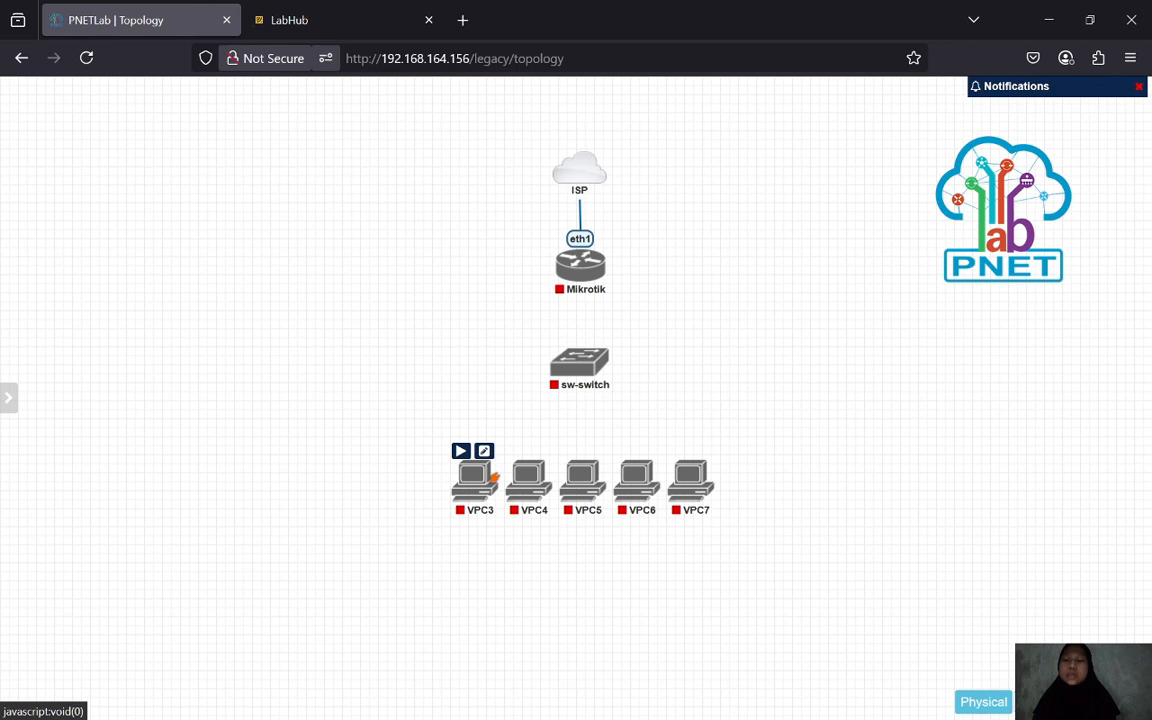
- Rename the first PC from VPC3 to VPC1
{"action": "left_click", "coordinate": [484, 451]}
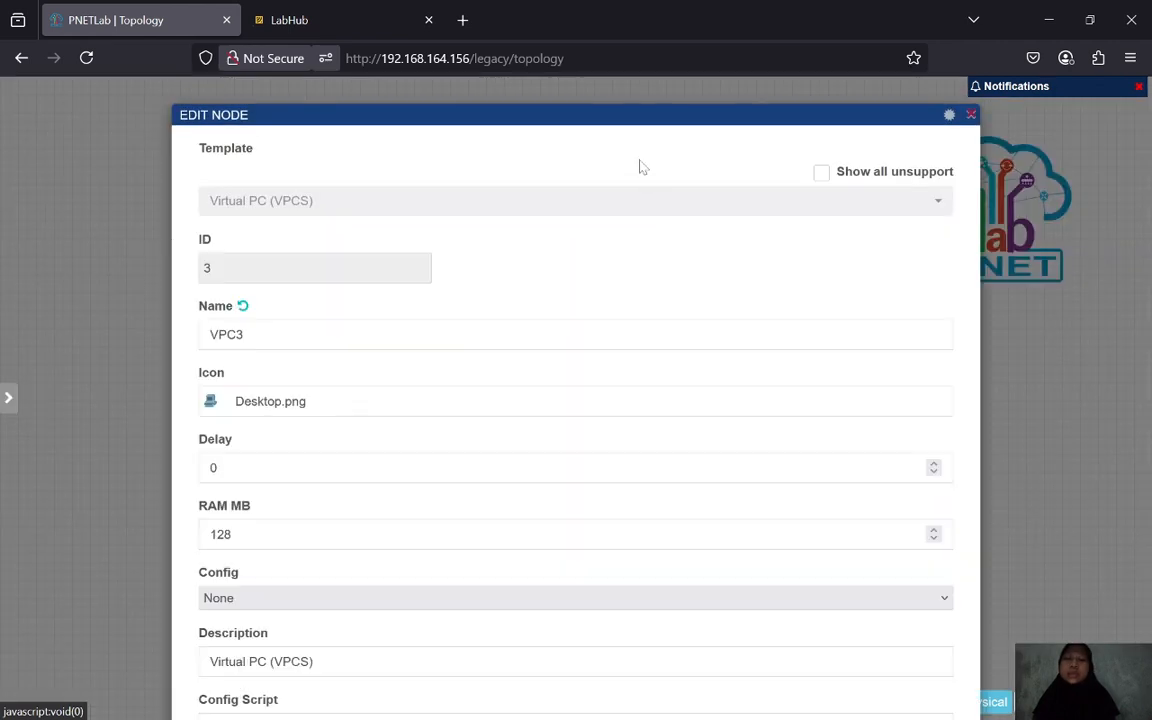
{"action": "left_click", "coordinate": [246, 335]}
{"action": "key", "text": "BackSpace"}
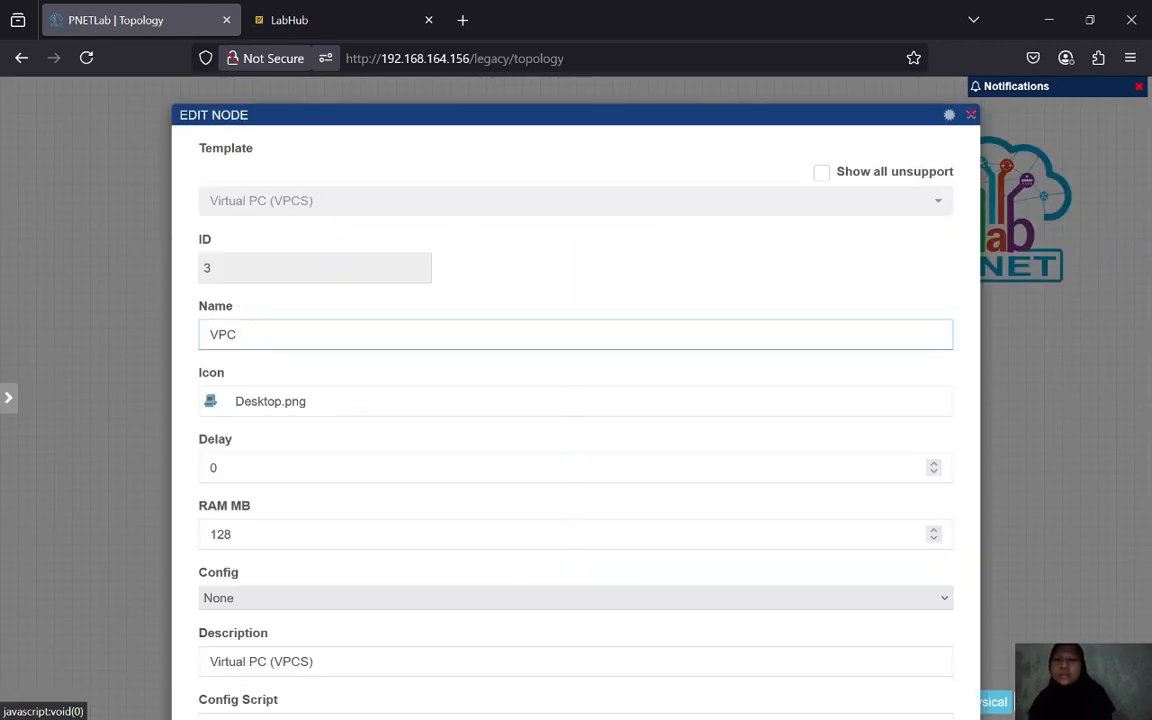
{"action": "type", "text": "1"}
{"action": "scroll", "coordinate": [575, 400], "scroll_direction": "down", "scroll_amount": 3}
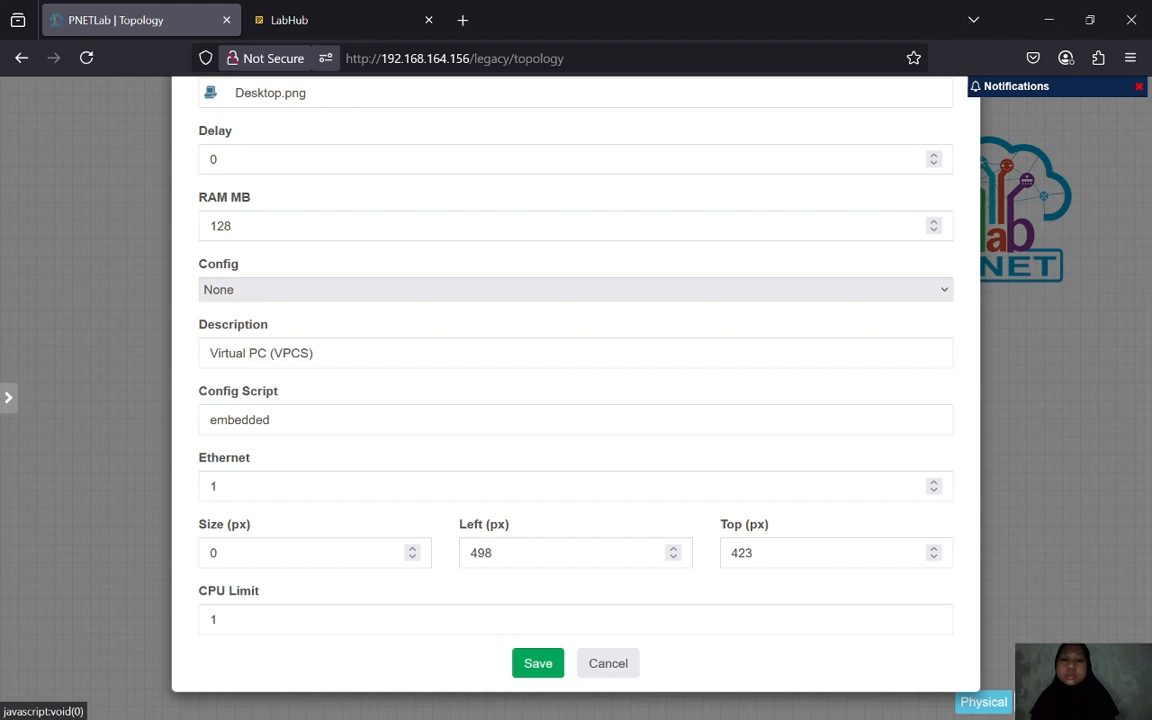
{"action": "left_click", "coordinate": [542, 670]}
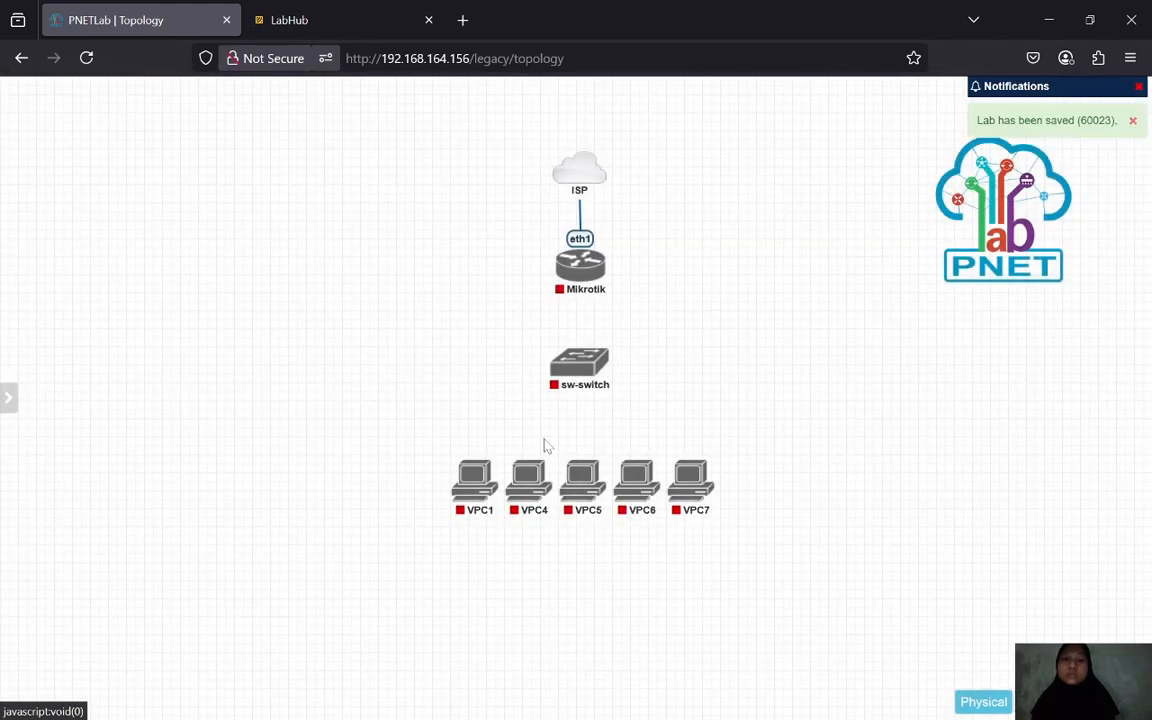
- Rename the second PC from VPC4 to VPC2
{"action": "mouse_move", "coordinate": [530, 470]}
{"action": "left_click", "coordinate": [537, 447]}
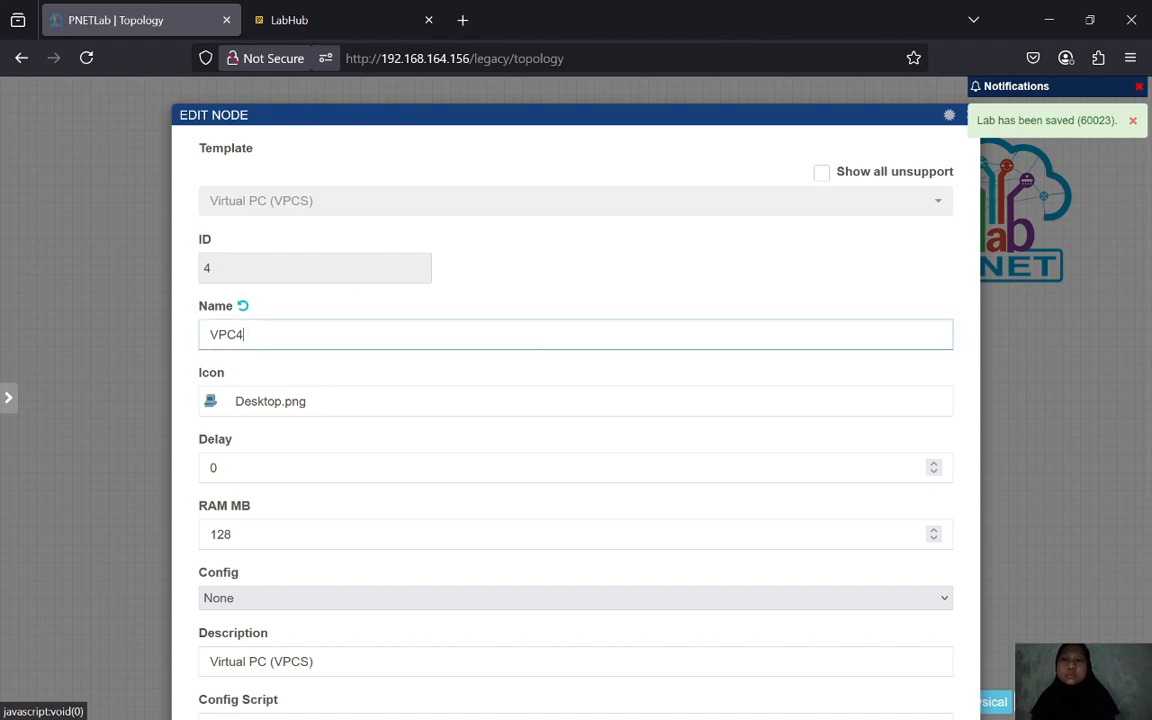
{"action": "key", "text": "BackSpace"}
{"action": "scroll", "coordinate": [576, 400], "scroll_direction": "down", "scroll_amount": 3}
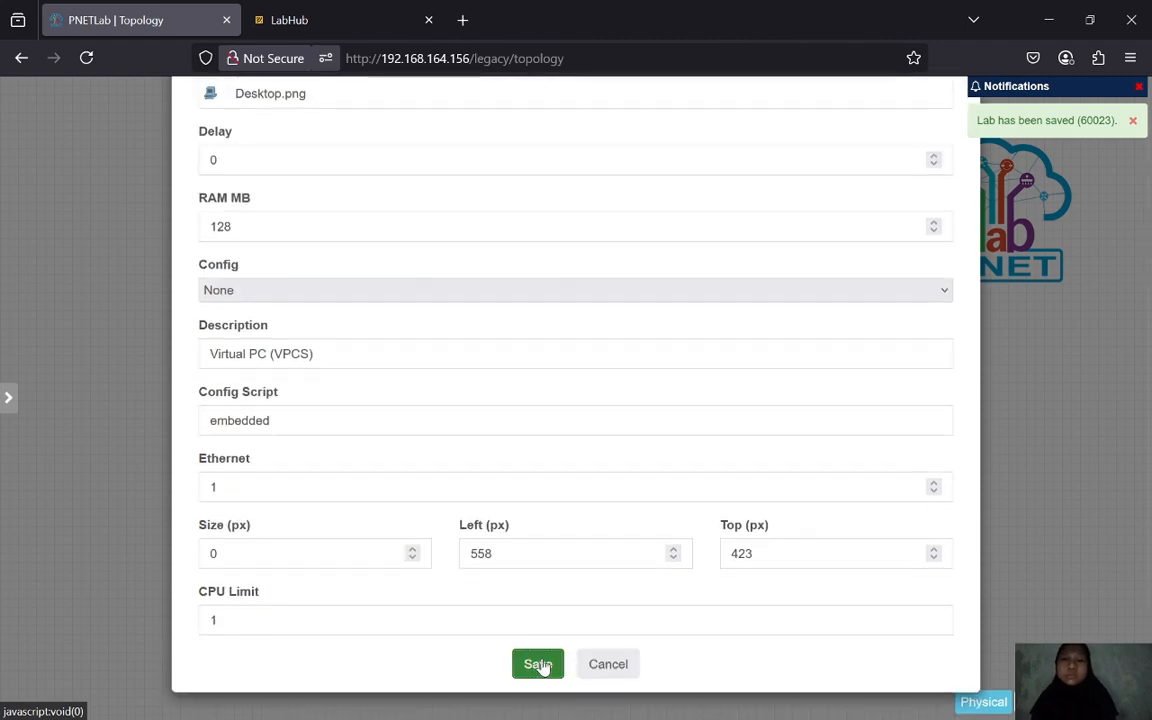
{"action": "left_click", "coordinate": [538, 664]}
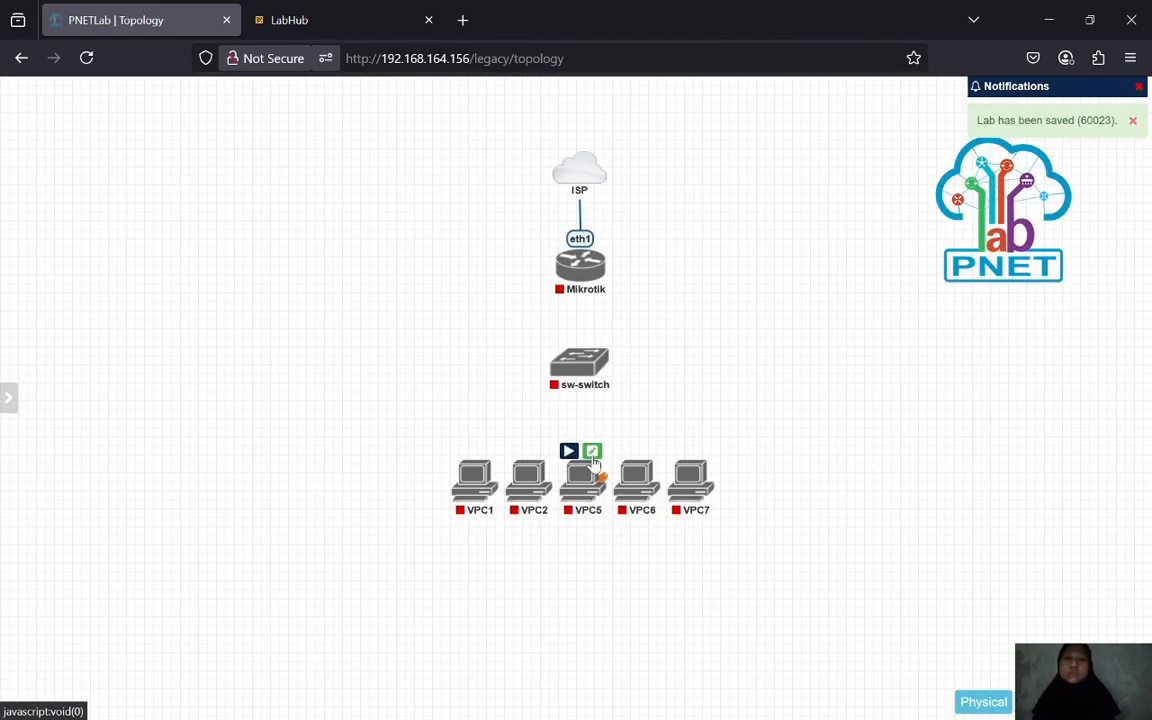
- Rename the third PC from VPC5 to VPC3
{"action": "left_click", "coordinate": [592, 452]}
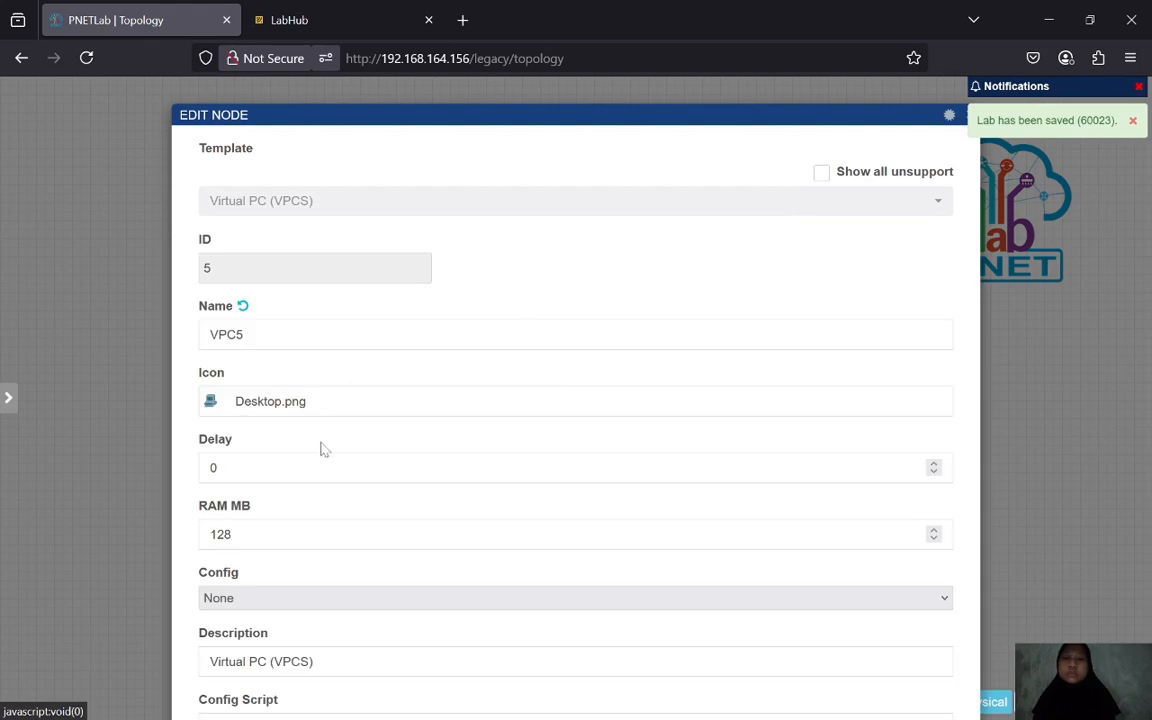
{"action": "left_click", "coordinate": [316, 334]}
{"action": "key", "text": "BackSpace"}
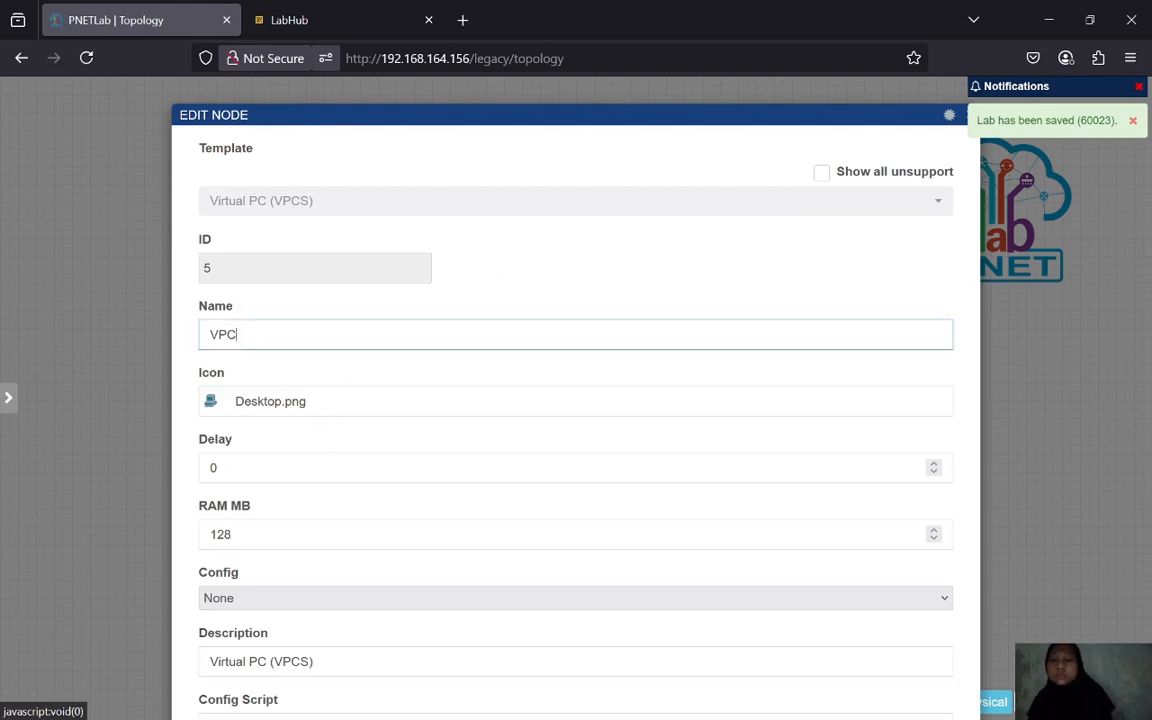
{"action": "type", "text": "3"}
{"action": "scroll", "coordinate": [540, 640], "scroll_direction": "down", "scroll_amount": 3}
{"action": "left_click", "coordinate": [538, 664]}
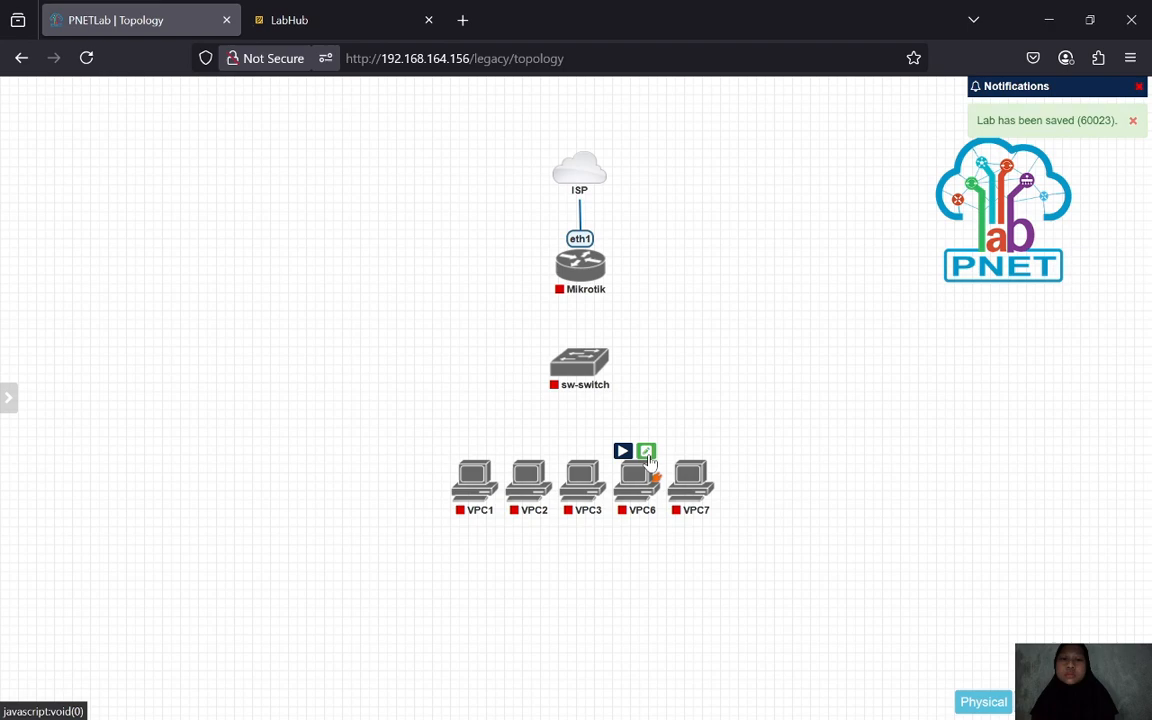
- Rename the fourth PC from VPC6 to VPC4
{"action": "left_click", "coordinate": [645, 450]}
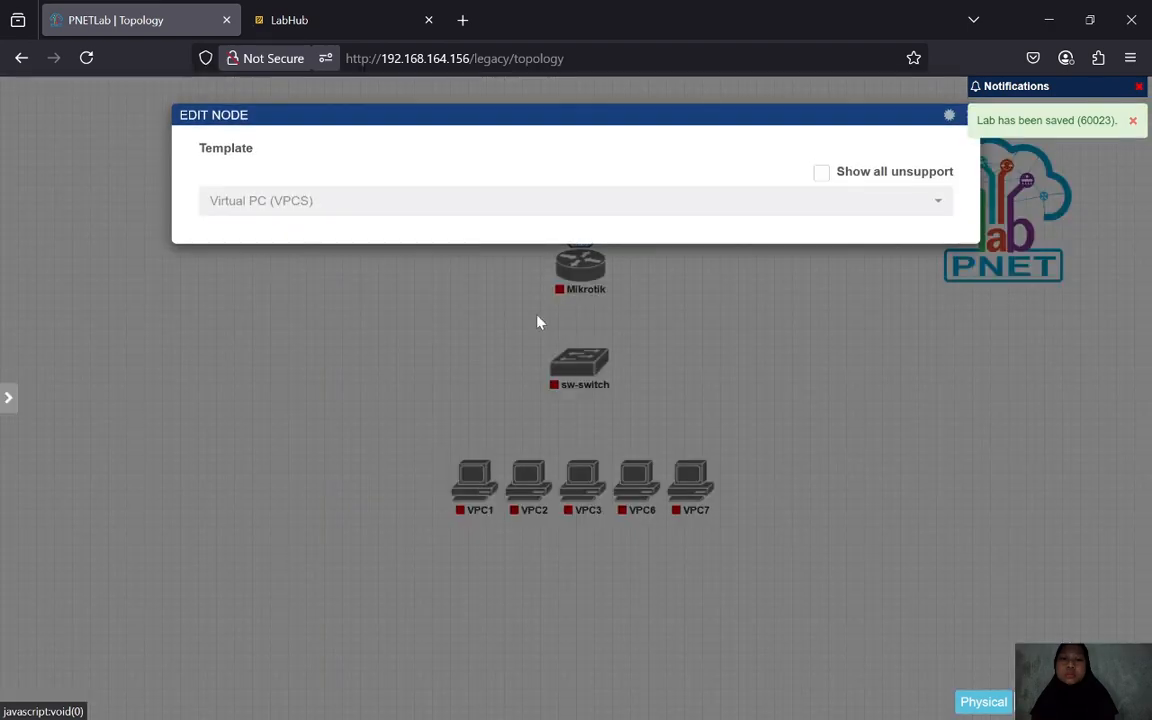
{"action": "left_click", "coordinate": [316, 334]}
{"action": "key", "text": "BackSpace"}
{"action": "type", "text": "4"}
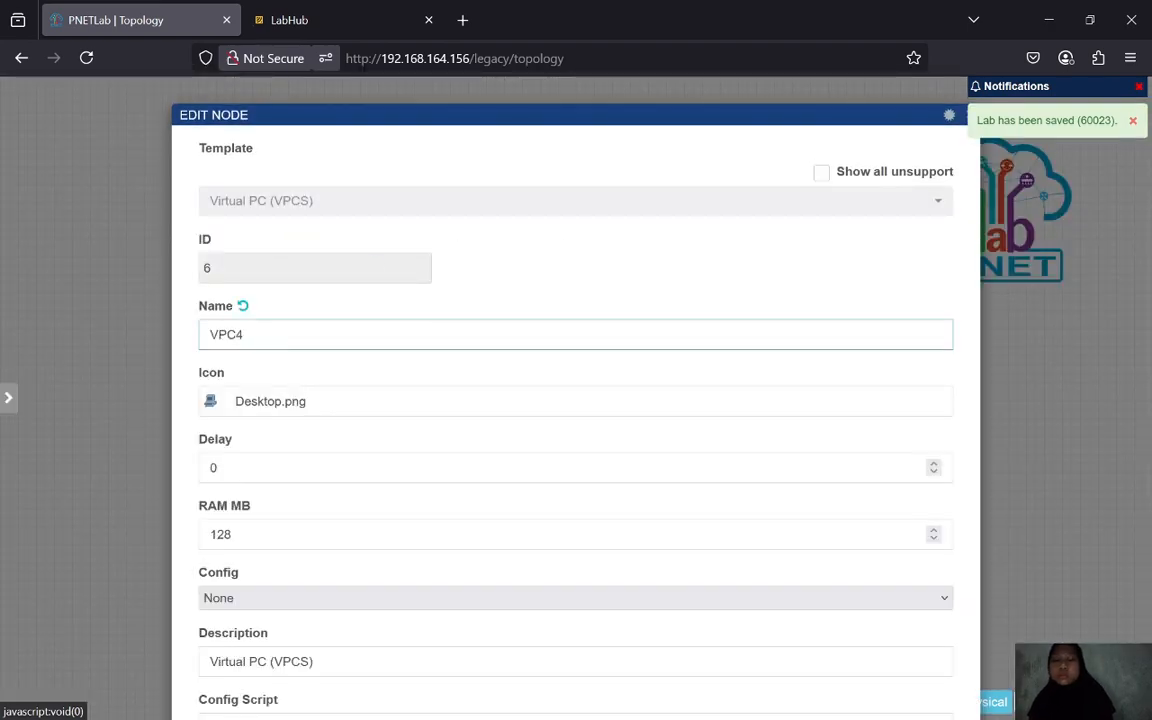
{"action": "scroll", "coordinate": [551, 648], "scroll_direction": "down", "scroll_amount": 3}
{"action": "left_click", "coordinate": [545, 662]}
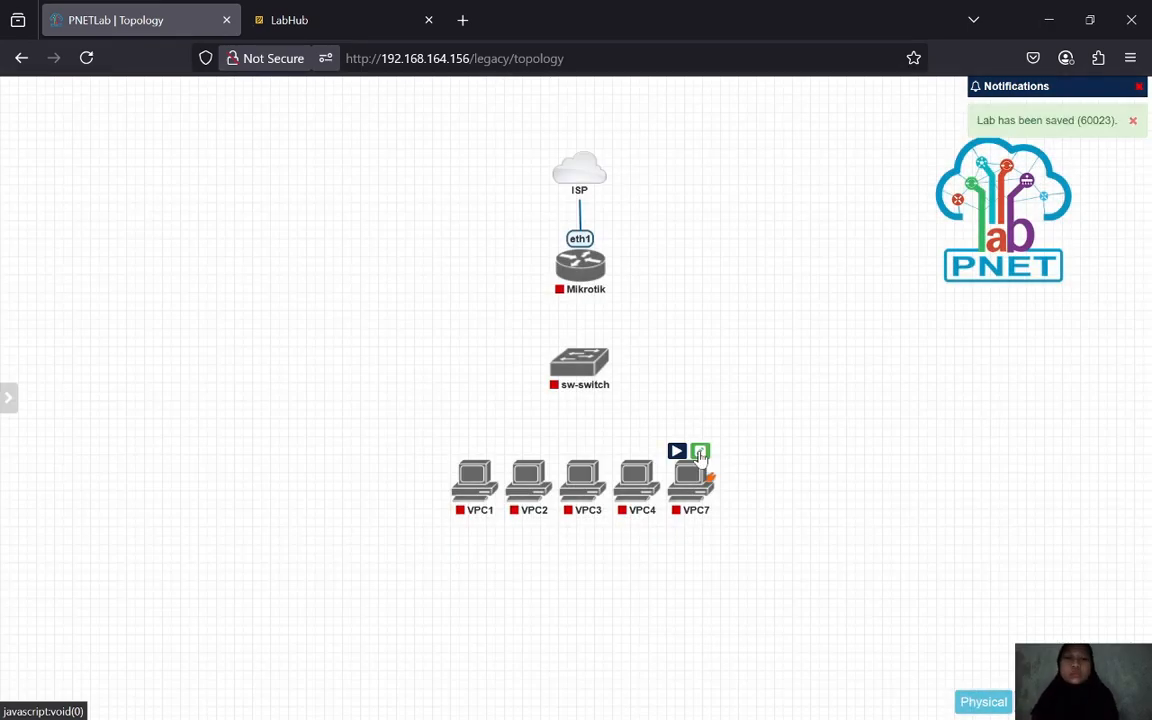
- Rename the fifth PC from VPC7 to VPC5
{"action": "left_click", "coordinate": [700, 453]}
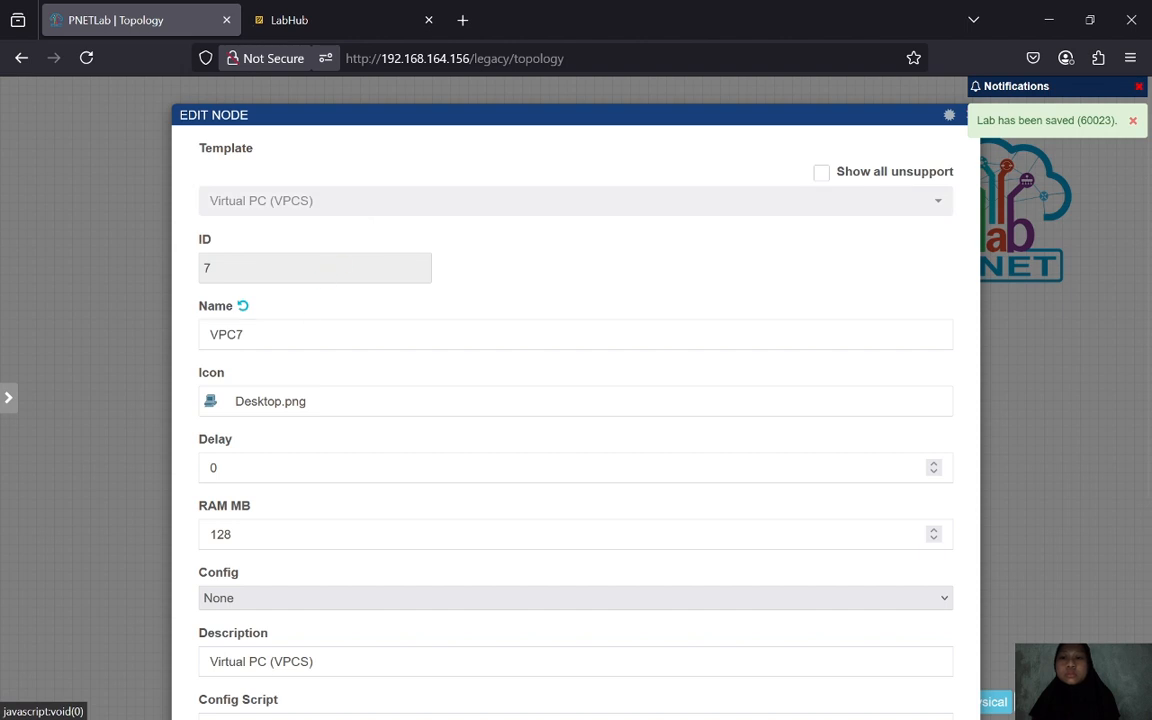
{"action": "left_click", "coordinate": [316, 334]}
{"action": "key", "text": "BackSpace"}
{"action": "type", "text": "5"}
{"action": "scroll", "coordinate": [489, 663], "scroll_direction": "down", "scroll_amount": 3}
{"action": "left_click", "coordinate": [524, 665]}
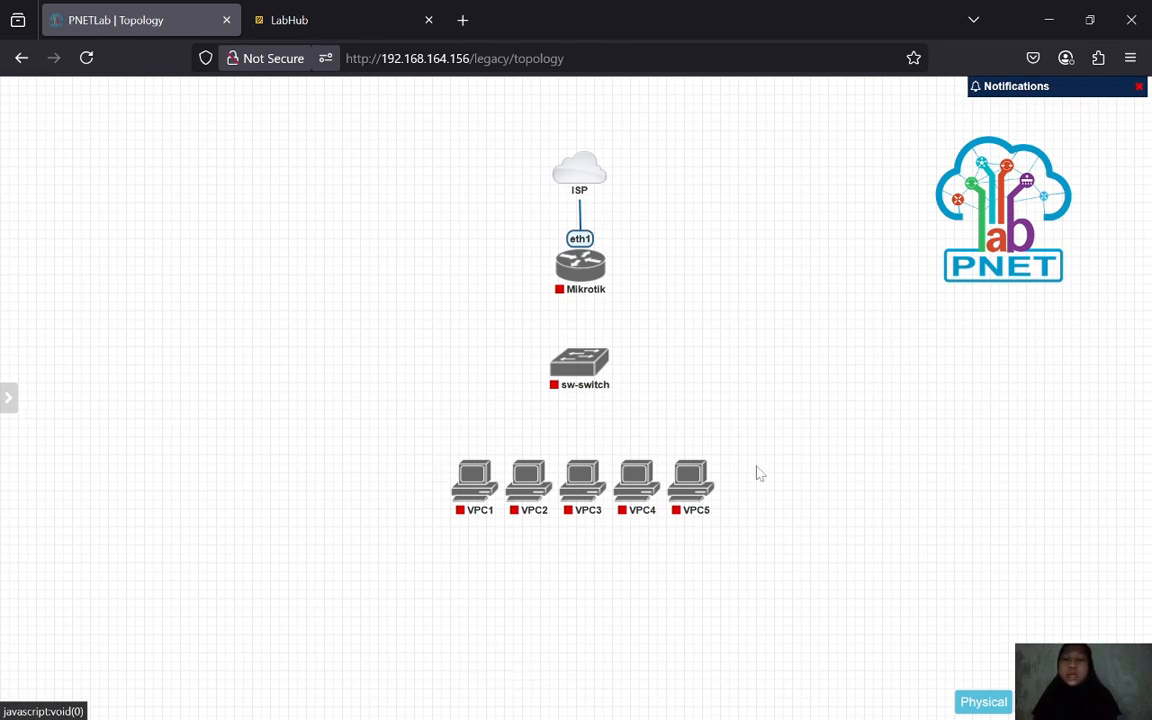
- Draw a link from sw-switch to Mikrotik, accepting e0/0 to eth2
{"action": "mouse_move", "coordinate": [598, 355]}
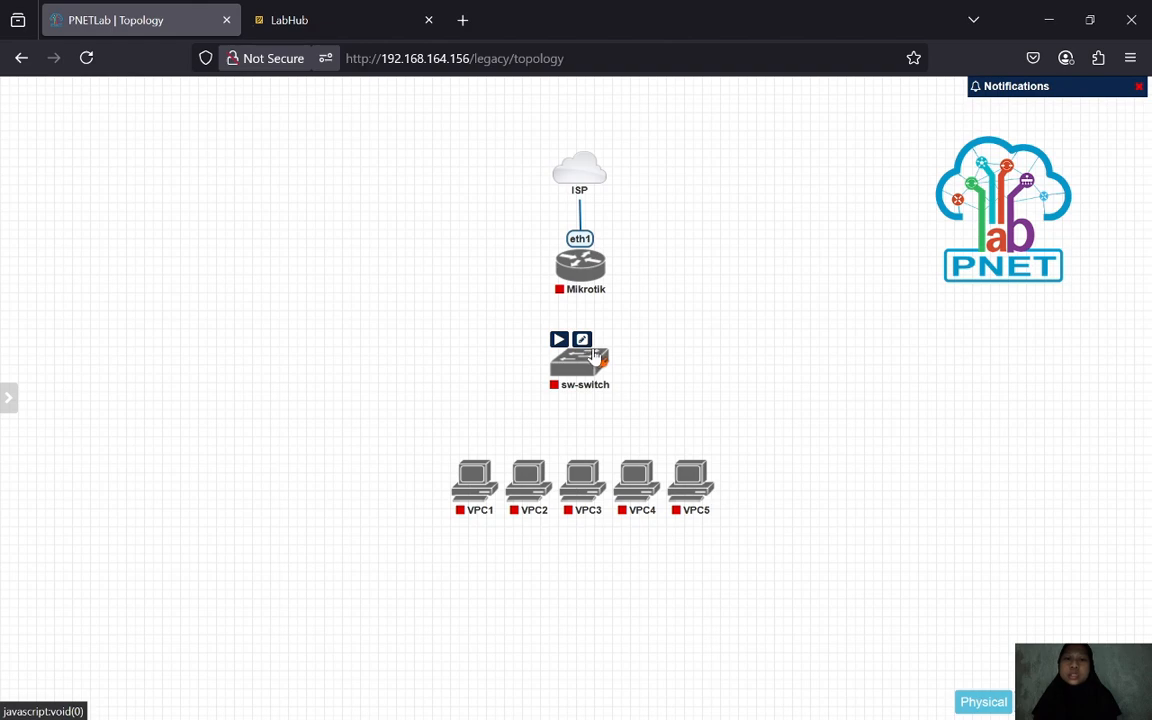
{"action": "mouse_move", "coordinate": [598, 355]}
{"action": "left_mouse_down"}
{"action": "mouse_move", "coordinate": [580, 263]}
{"action": "mouse_move", "coordinate": [590, 274]}
{"action": "left_mouse_up"}
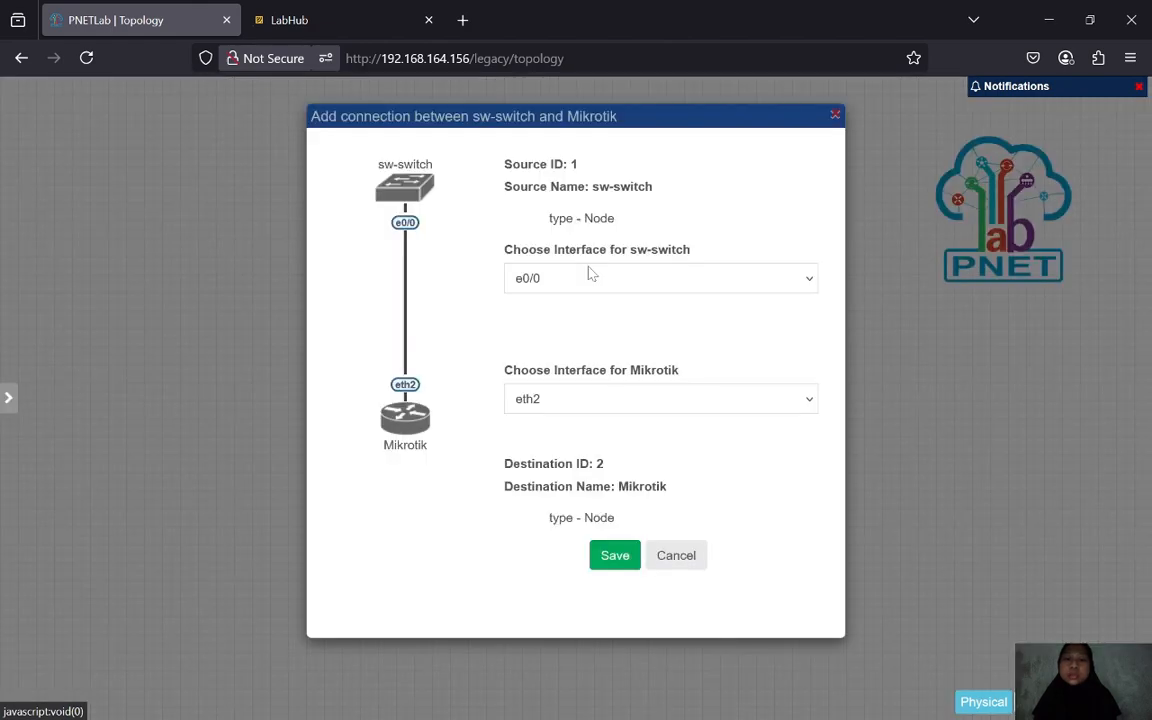
{"action": "left_click", "coordinate": [620, 560]}
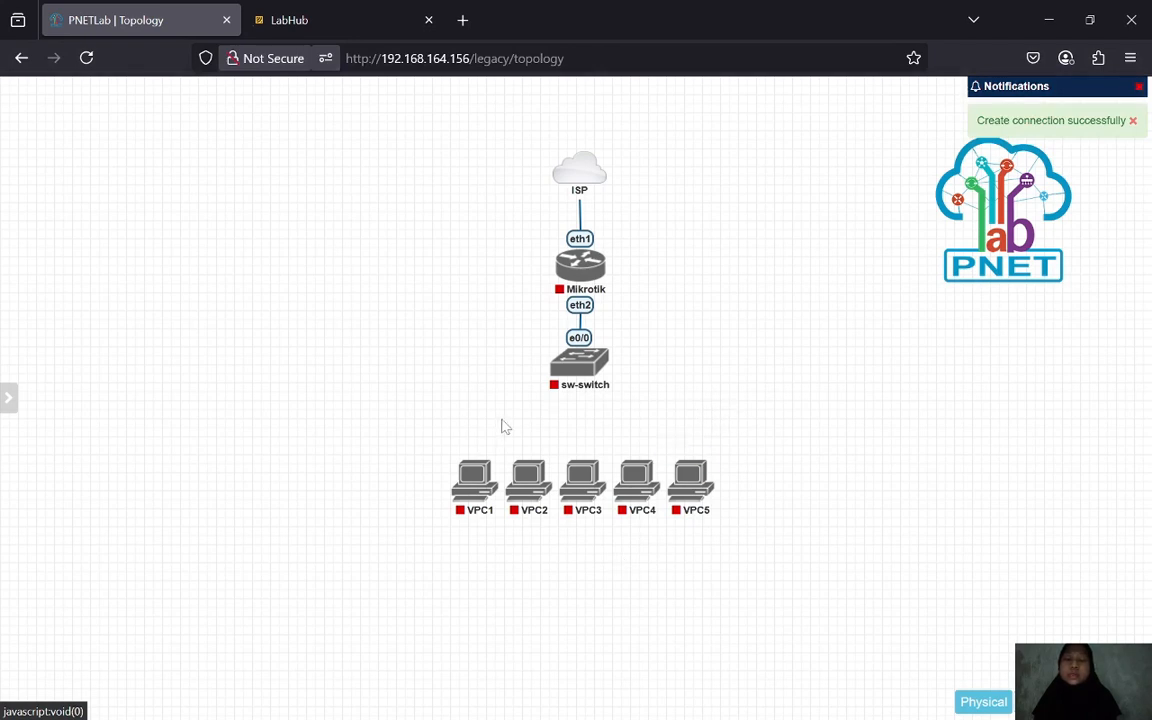
- Link VPC1, VPC2 and VPC3 eth0 to sw-switch ports e0/1, e0/2 and e0/3
{"action": "mouse_move", "coordinate": [490, 466]}
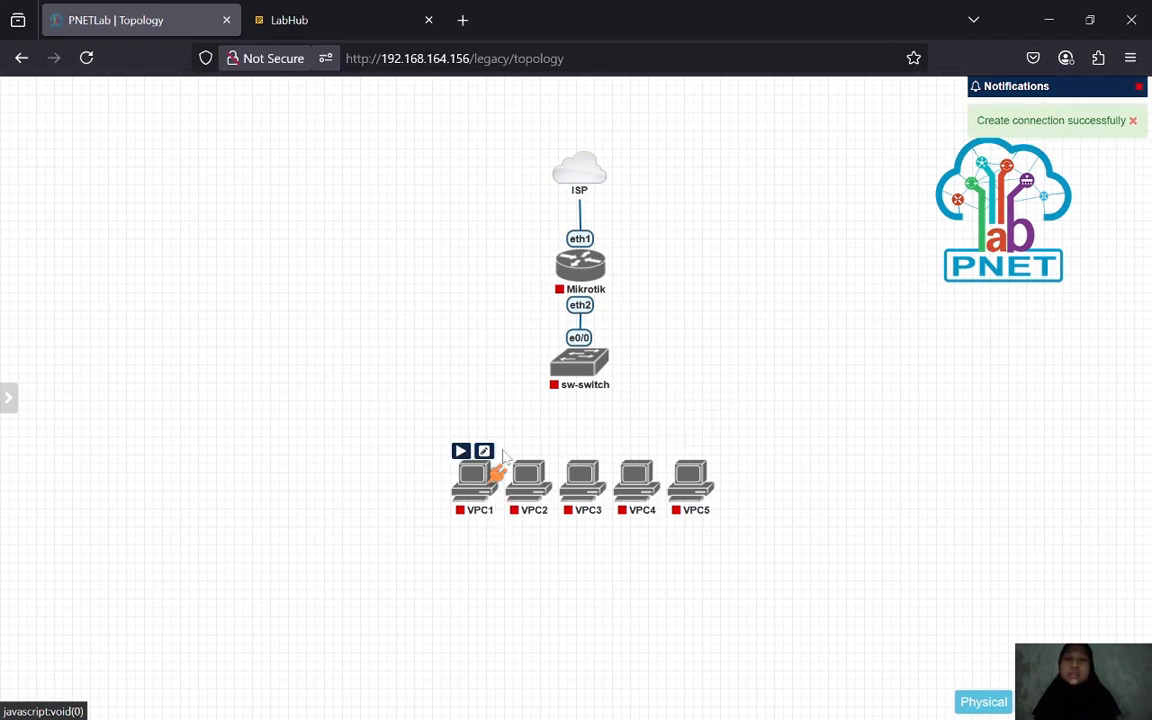
{"action": "left_click_drag", "start_coordinate": [490, 466], "coordinate": [570, 368]}
{"action": "left_click", "coordinate": [620, 554]}
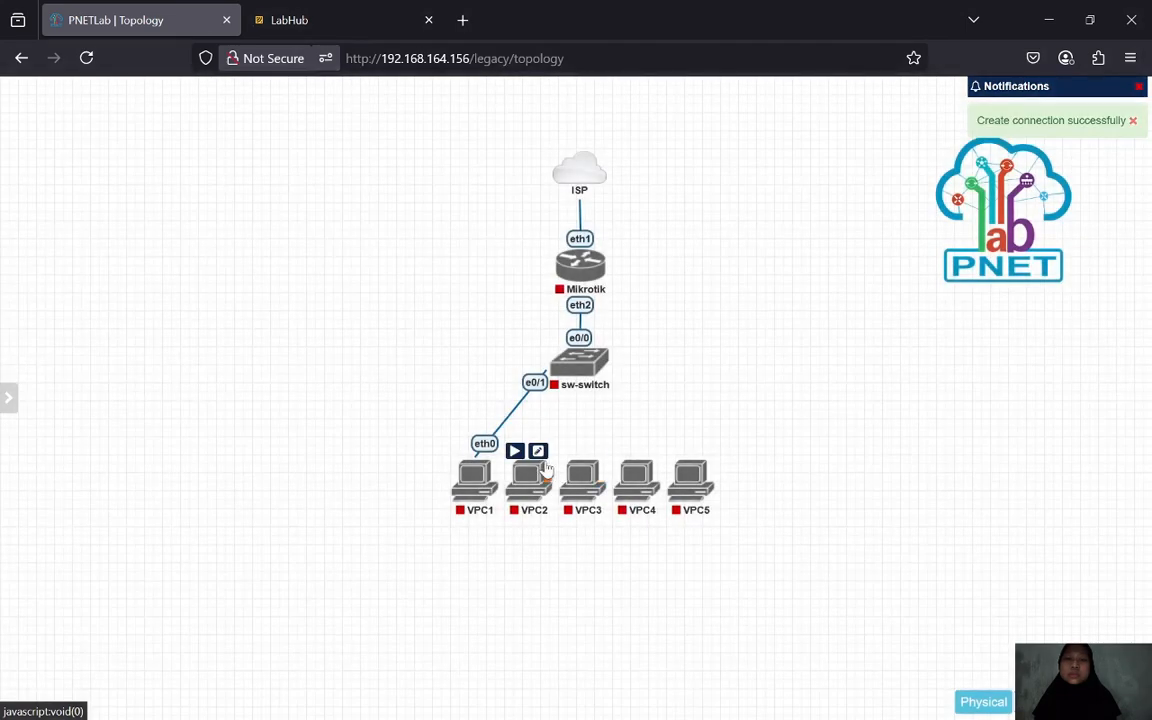
{"action": "mouse_move", "coordinate": [538, 470]}
{"action": "left_click_drag", "start_coordinate": [538, 470], "coordinate": [578, 364]}
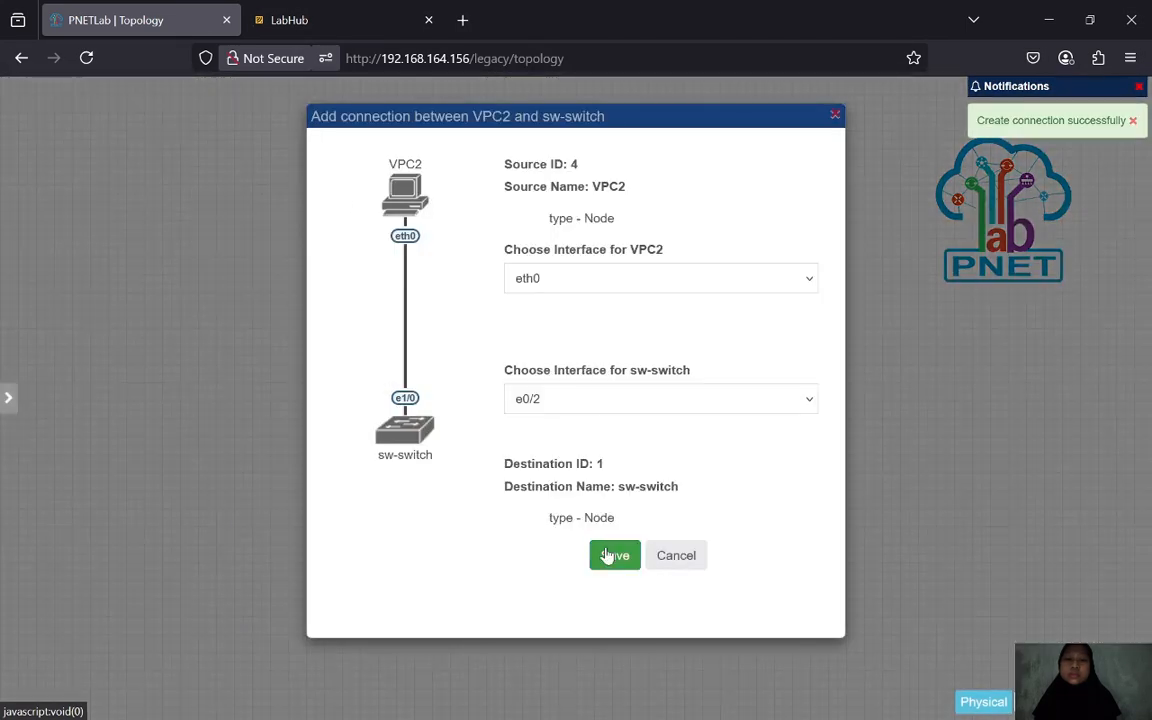
{"action": "left_click", "coordinate": [608, 555]}
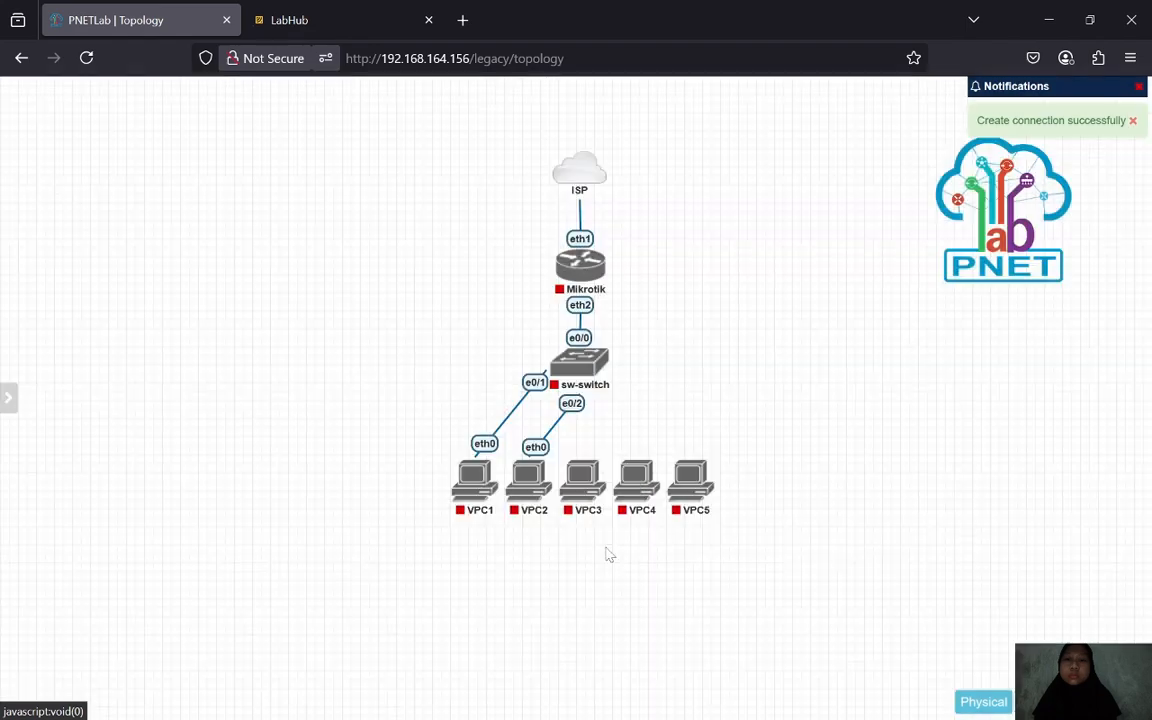
{"action": "mouse_move", "coordinate": [594, 455]}
{"action": "left_click_drag", "start_coordinate": [594, 455], "coordinate": [585, 345]}
{"action": "left_click", "coordinate": [615, 556]}
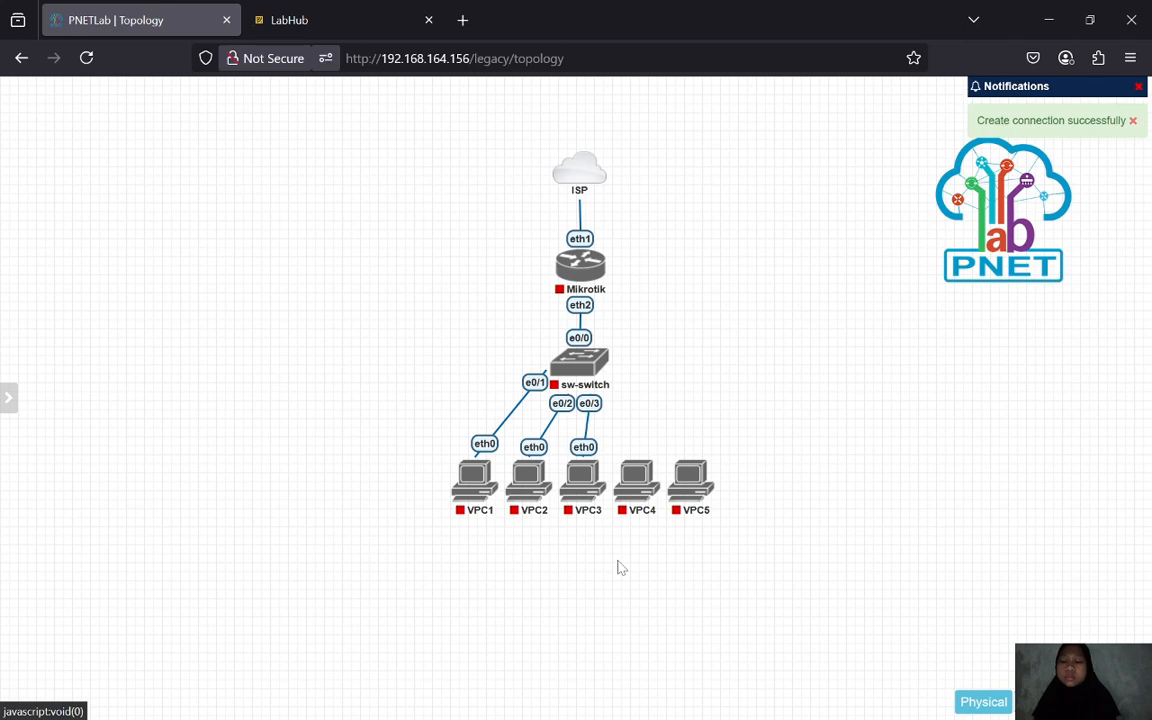
- Link VPC4 and VPC5 eth0 to sw-switch ports e1/0 and e1/1
{"action": "mouse_move", "coordinate": [648, 455]}
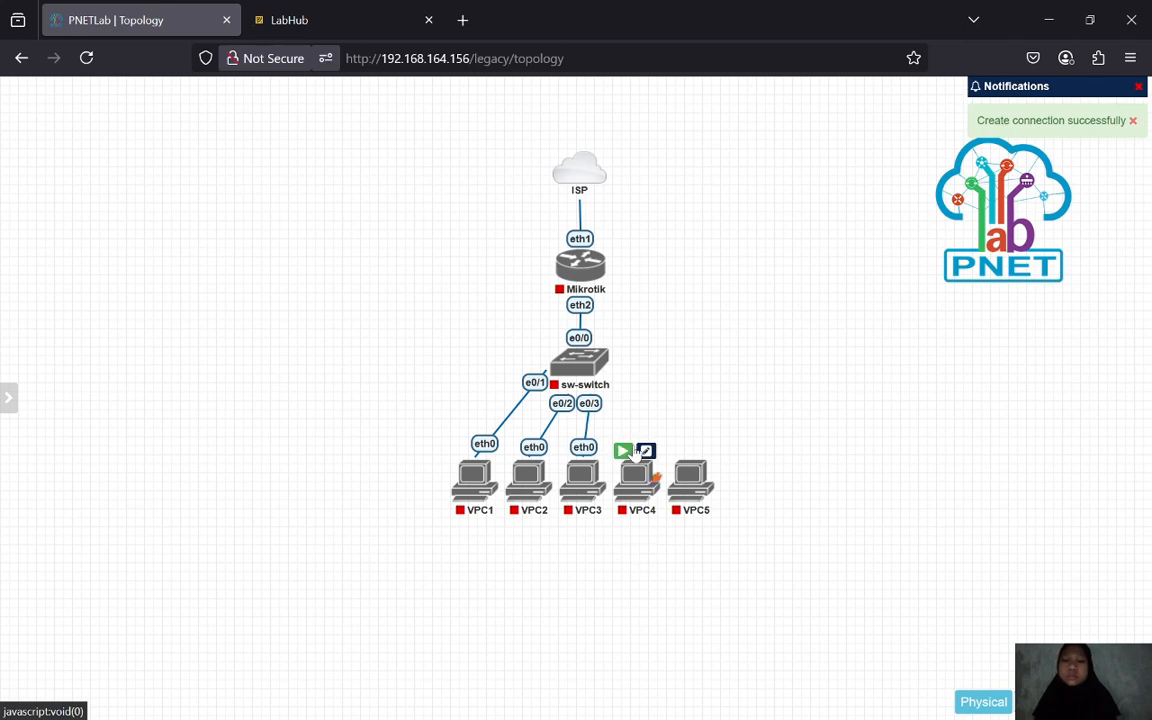
{"action": "left_click_drag", "start_coordinate": [648, 455], "coordinate": [585, 355]}
{"action": "left_click", "coordinate": [615, 558]}
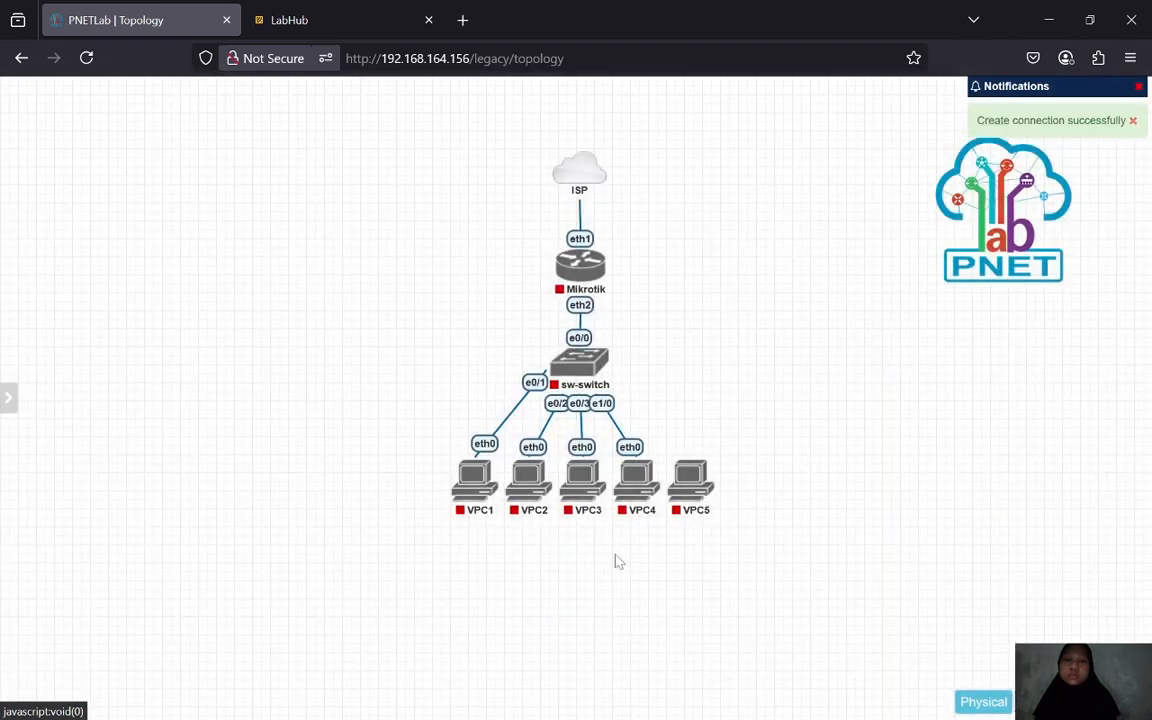
{"action": "mouse_move", "coordinate": [705, 470]}
{"action": "left_click_drag", "start_coordinate": [703, 452], "coordinate": [586, 368]}
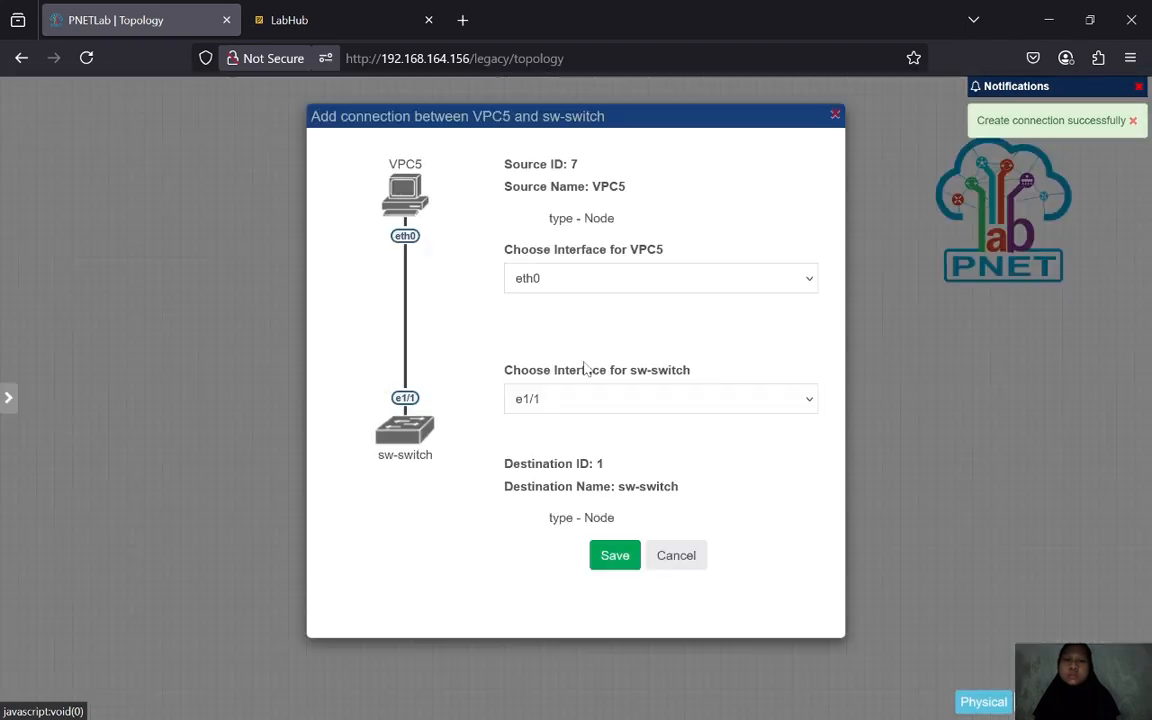
{"action": "left_click", "coordinate": [628, 566]}
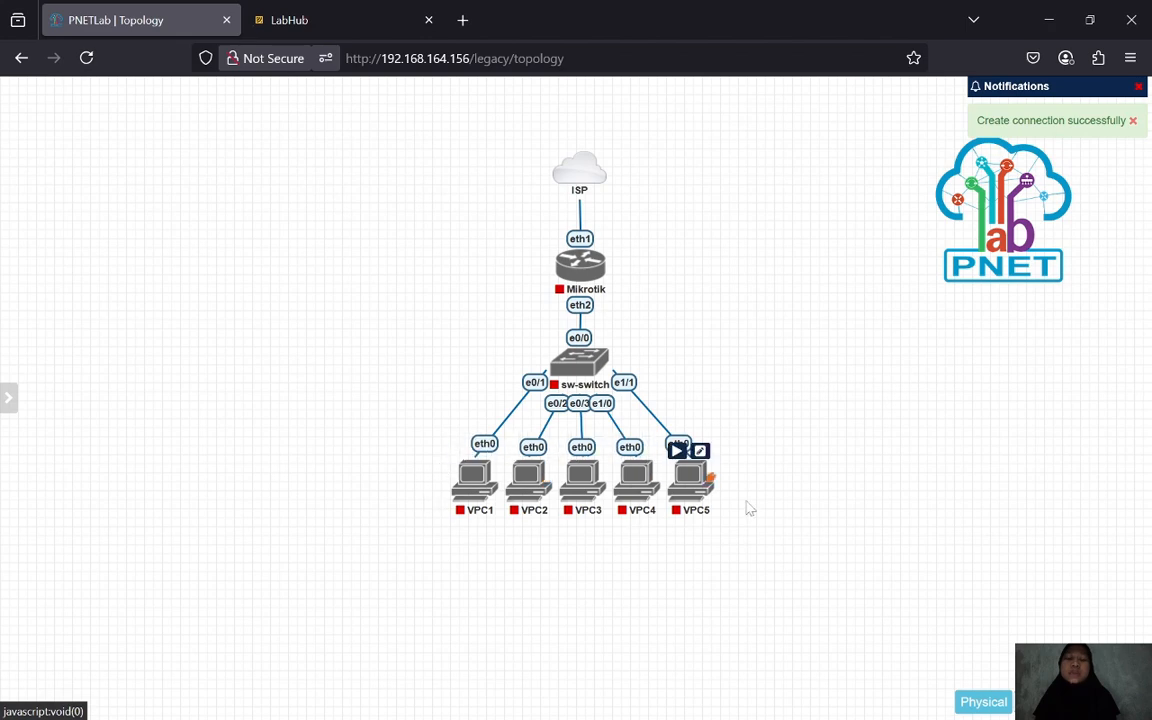
{"action": "mouse_move", "coordinate": [588, 366]}
{"action": "mouse_move", "coordinate": [574, 268]}
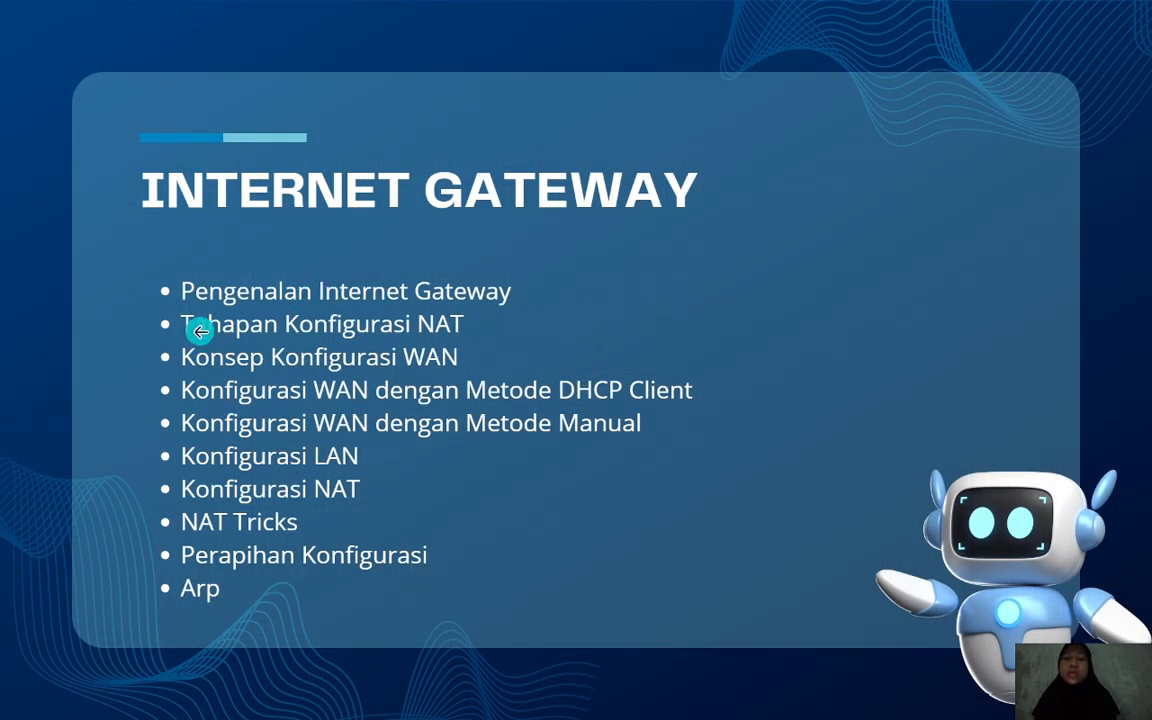
- Advance to the 'Tahapan konfigurasi internet gateway' slide listing WAN, LAN and NAT stages
{"action": "left_click", "coordinate": [436, 335]}
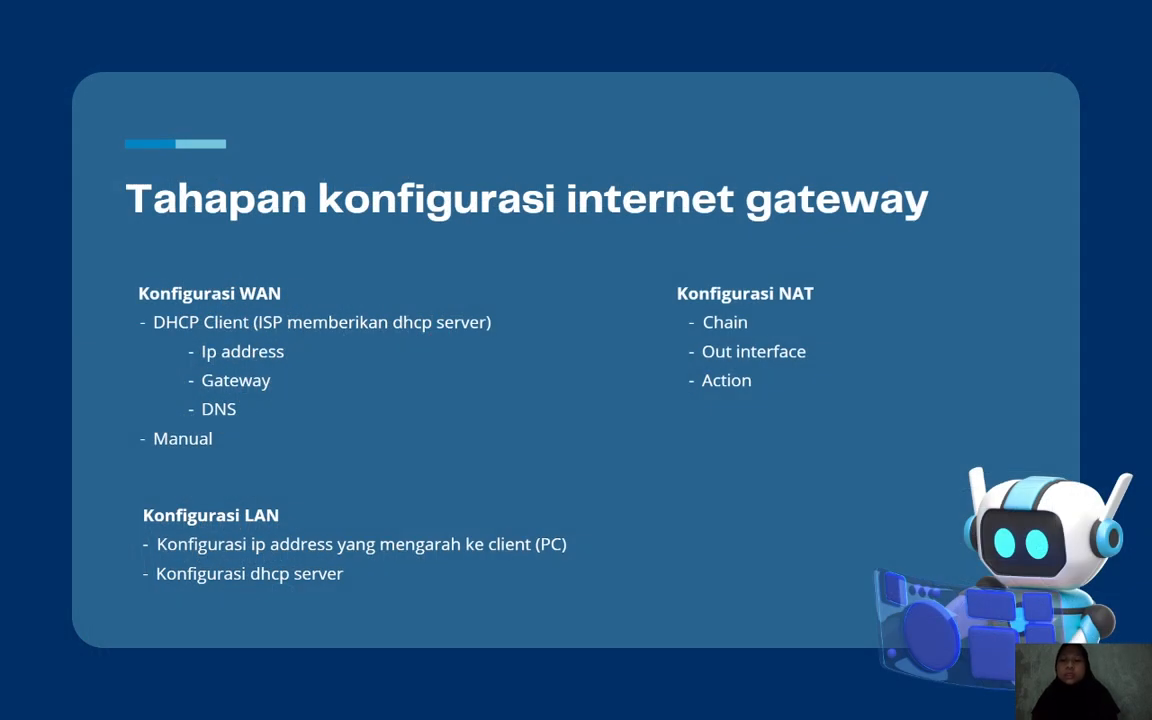
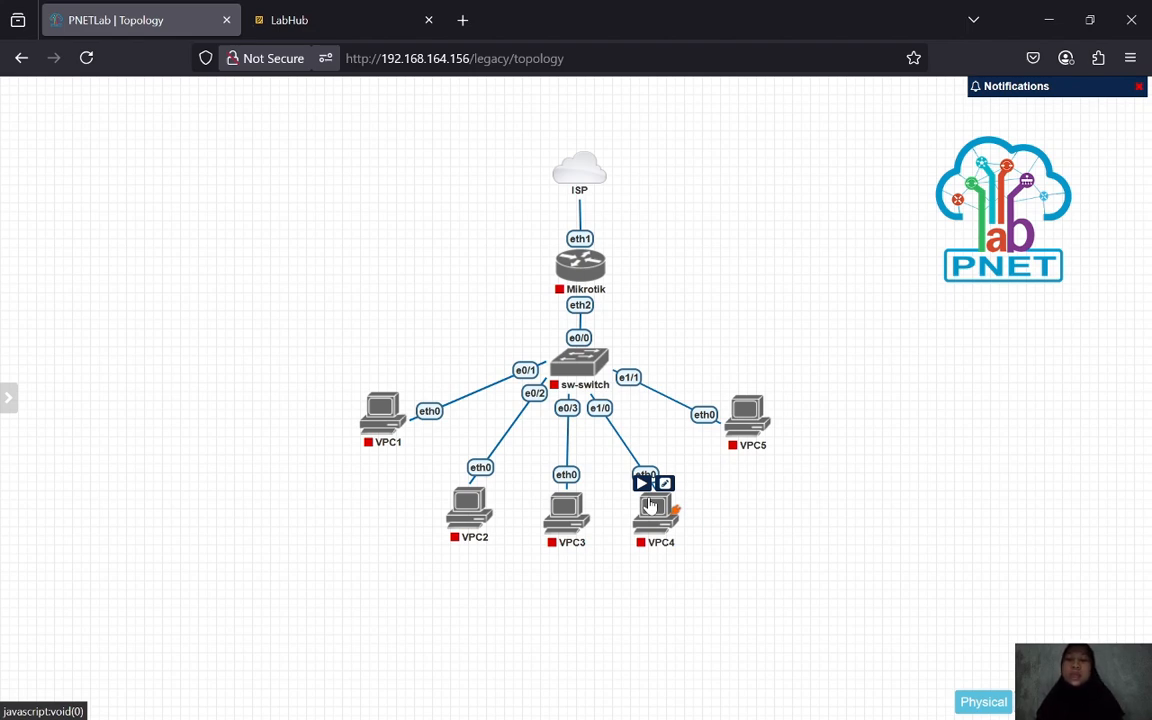
- Start the Mikrotik node, open its console and log in as admin with an empty password, skipping the password change
{"action": "left_click", "coordinate": [567, 242]}
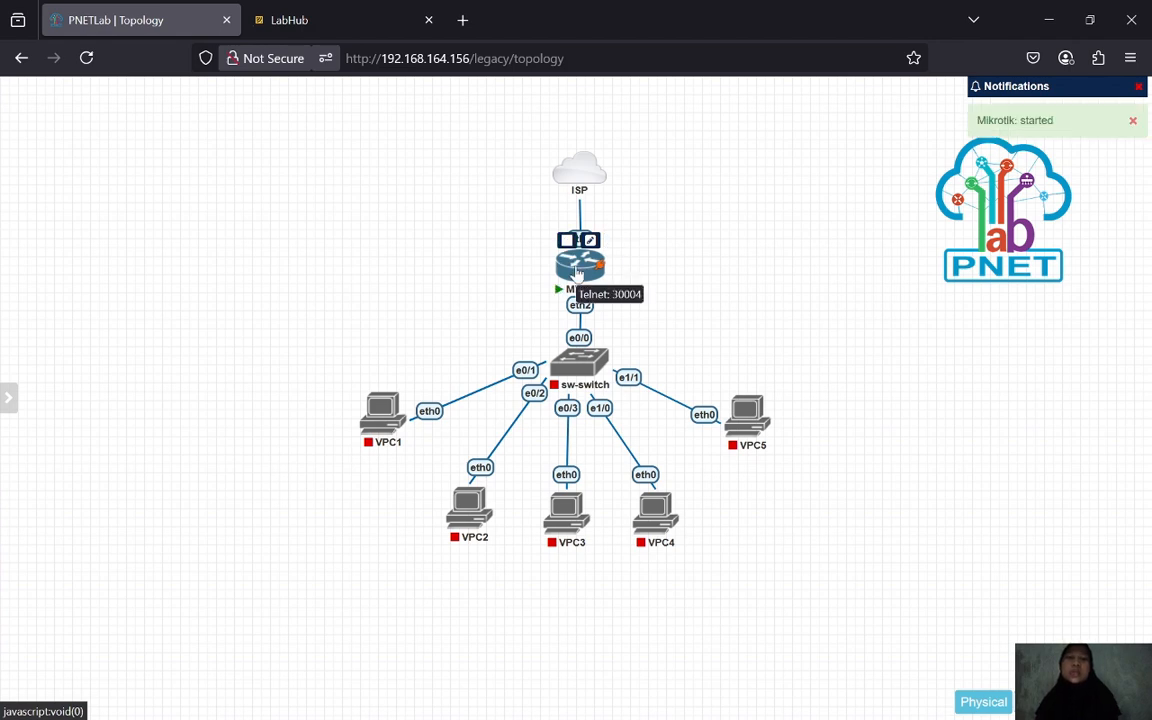
{"action": "left_click", "coordinate": [578, 270]}
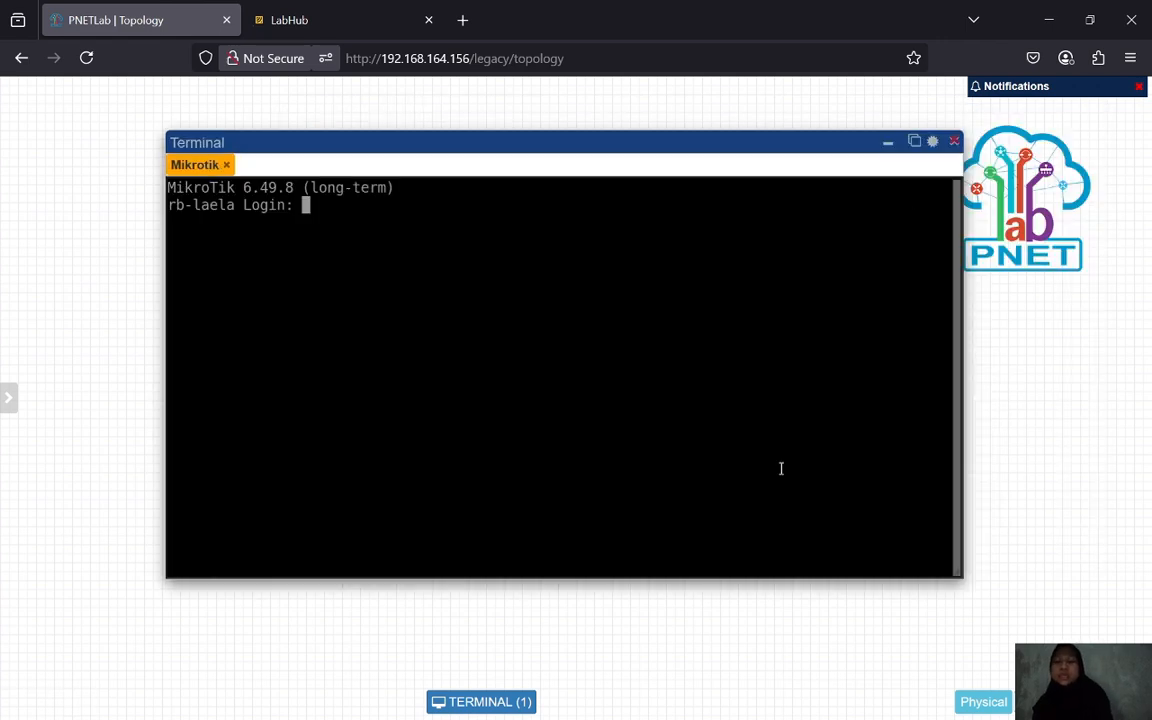
{"action": "type", "text": "admin"}
{"action": "key", "text": "Return"}
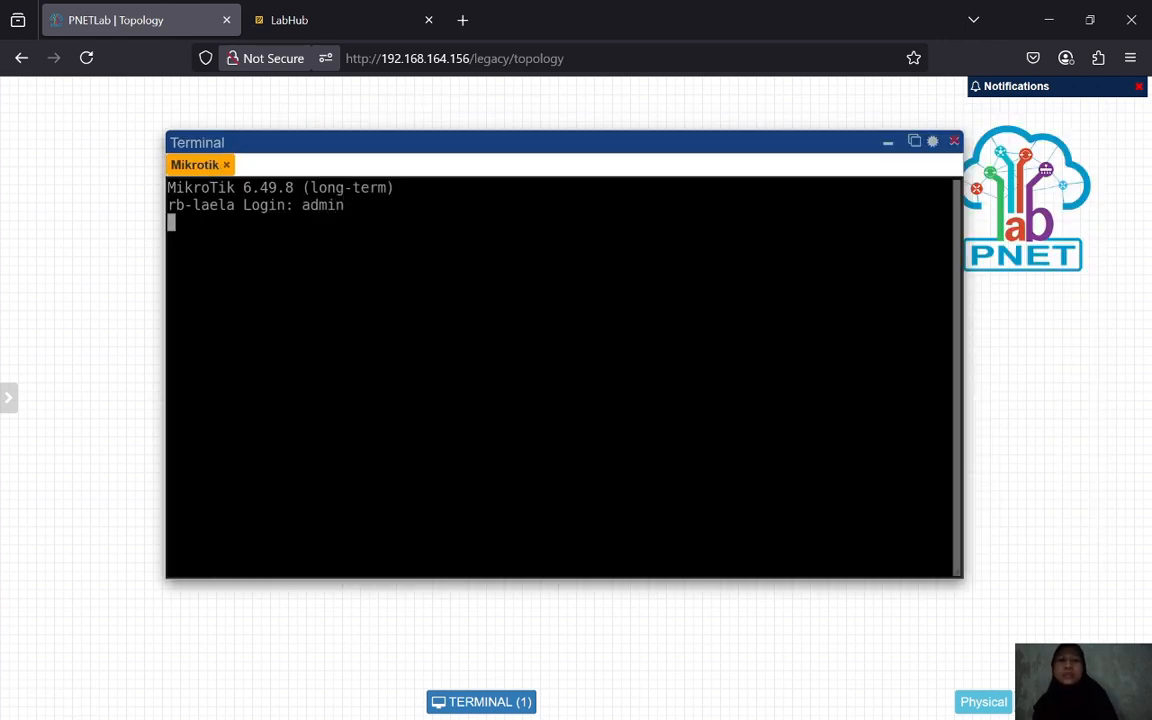
{"action": "key", "text": "Return"}
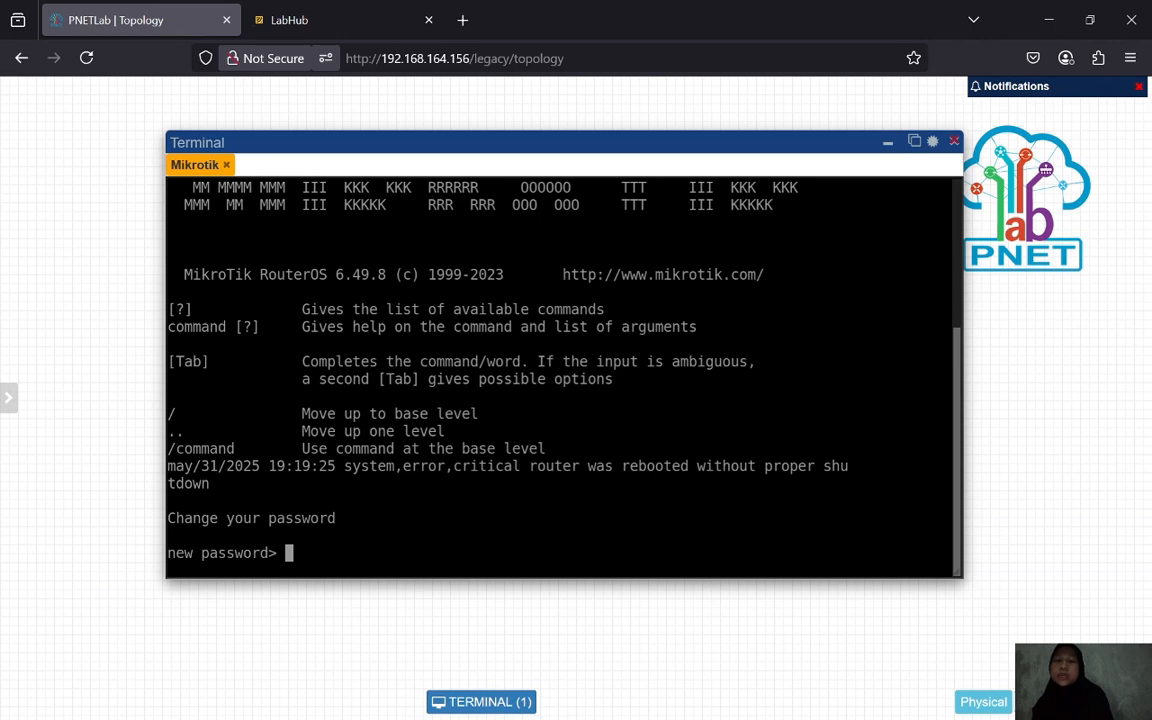
{"action": "key", "text": "ctrl+c"}
{"action": "key", "text": "Return"}
{"action": "key", "text": "Return"}
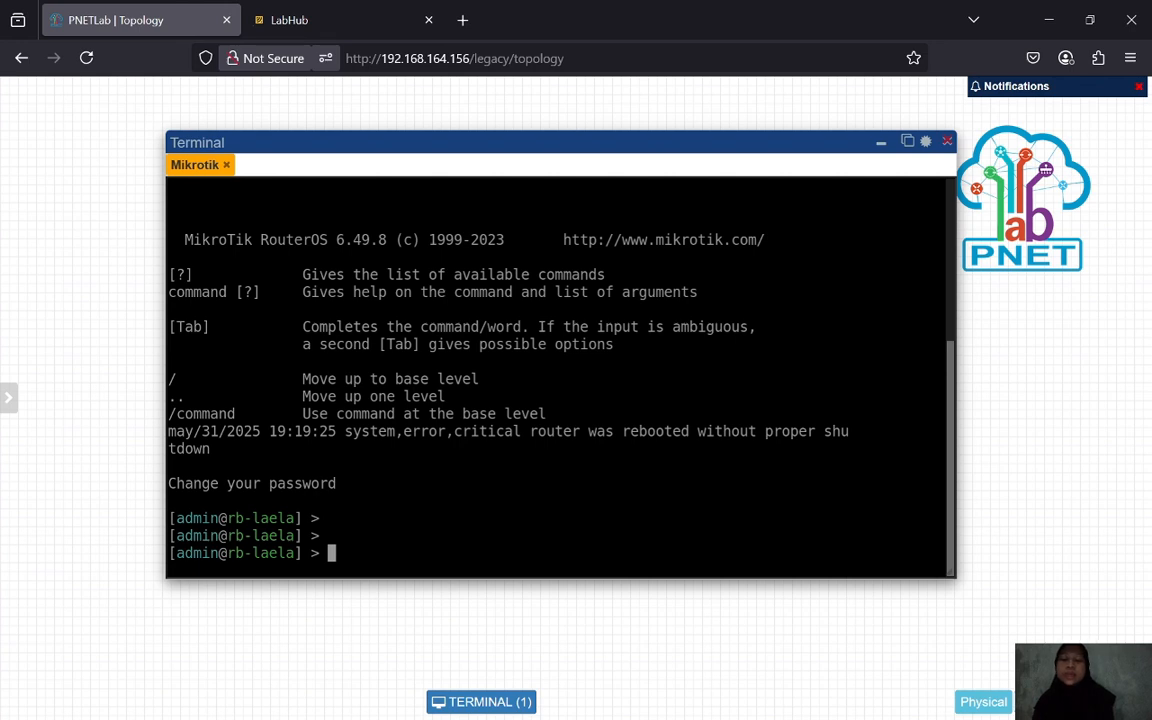
- List the router's DHCP clients, showing ether1 bound to 192.168.164.179/24
{"action": "type", "text": "ip dhc"}
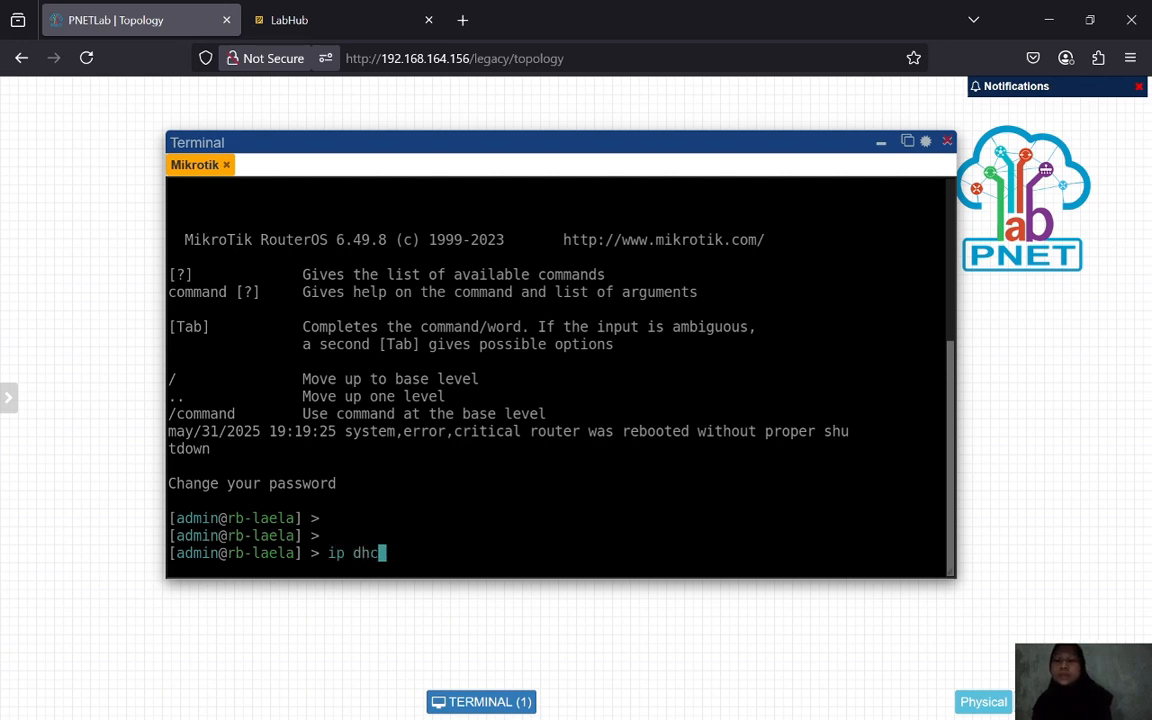
{"action": "type", "text": "p-client p"}
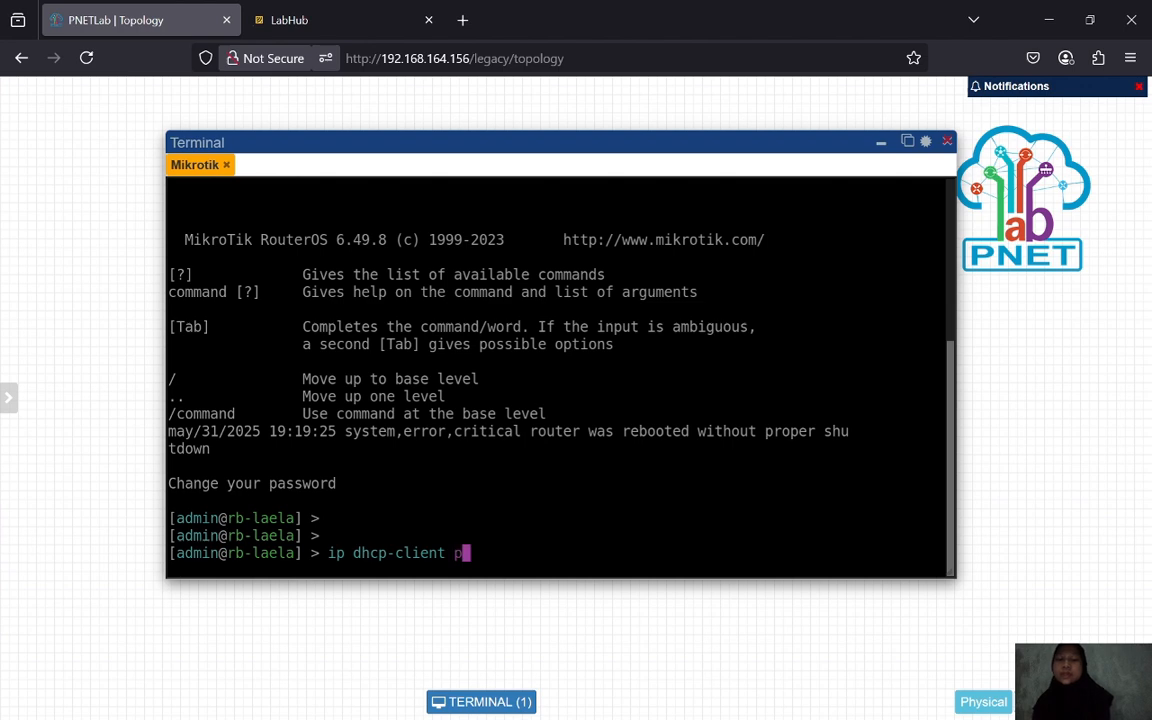
{"action": "key", "text": "Tab"}
{"action": "key", "text": "Return"}
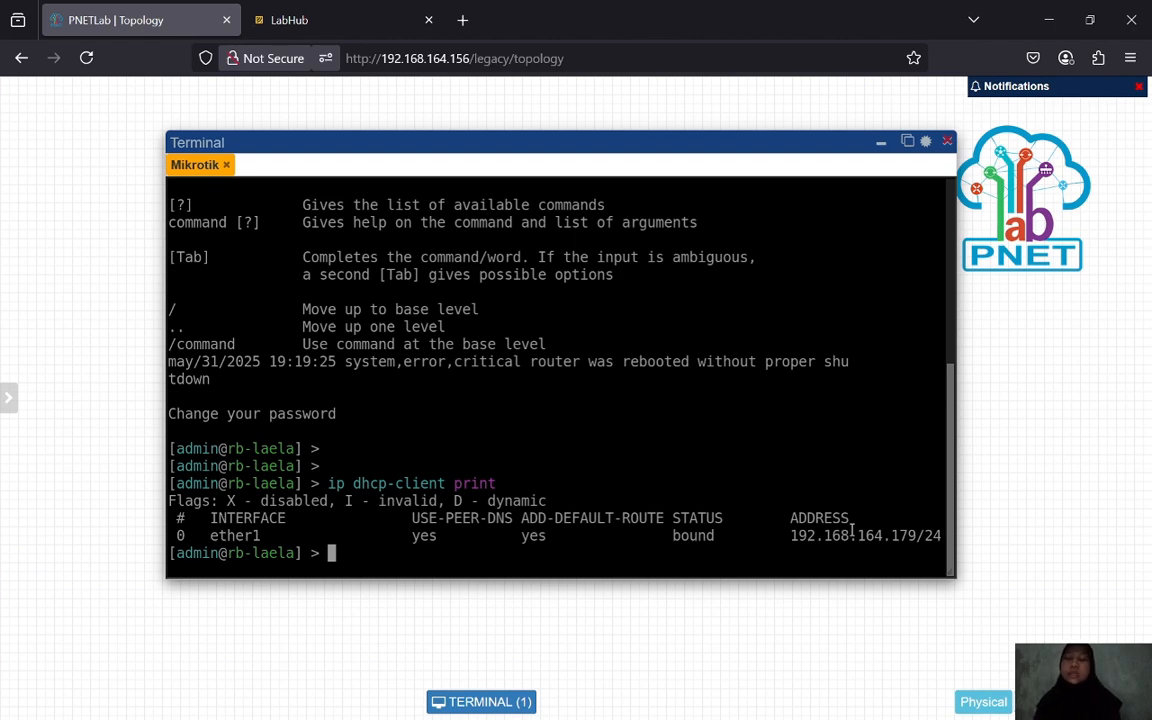
{"action": "key", "text": "Return"}
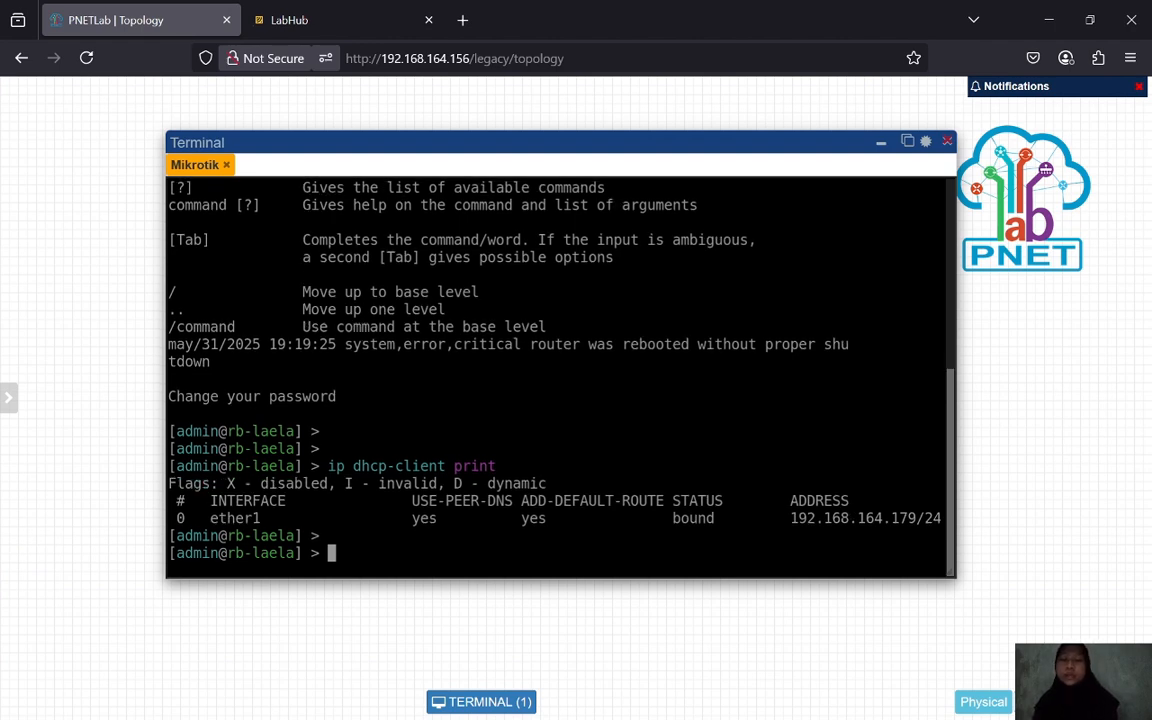
- Remove DHCP client 0 from the /ip dhcp-client menu and return to the top level
{"action": "type", "text": "ip d"}
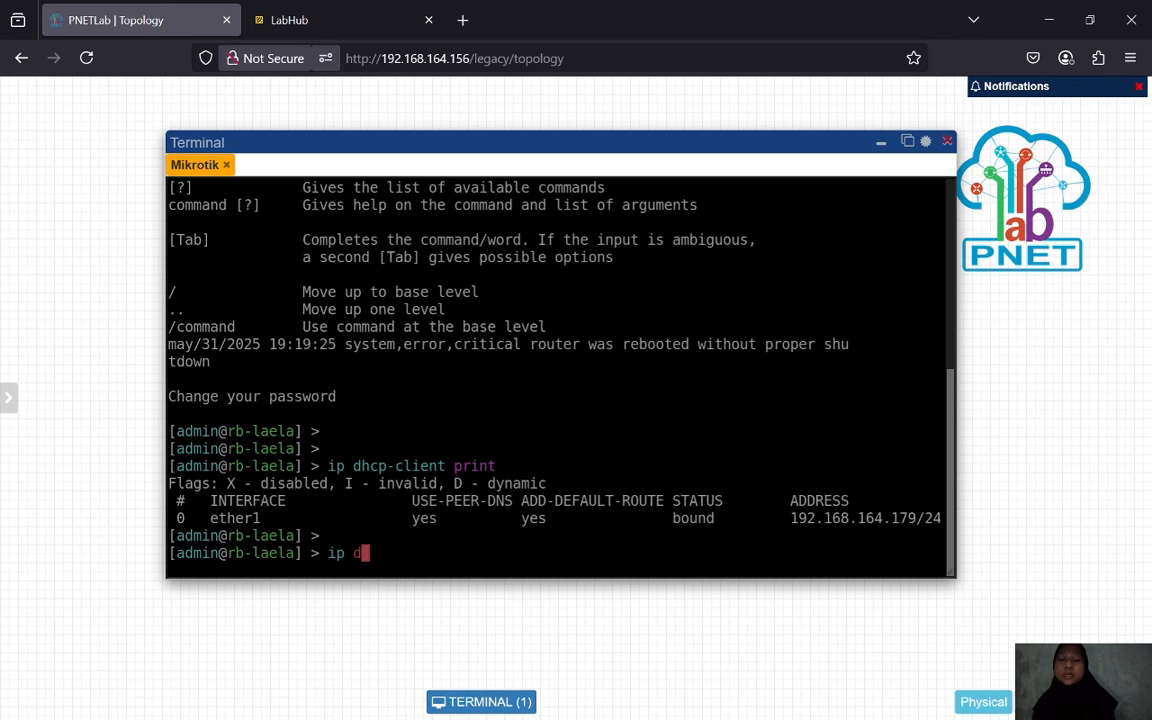
{"action": "type", "text": "hcp-c"}
{"action": "key", "text": "Tab"}
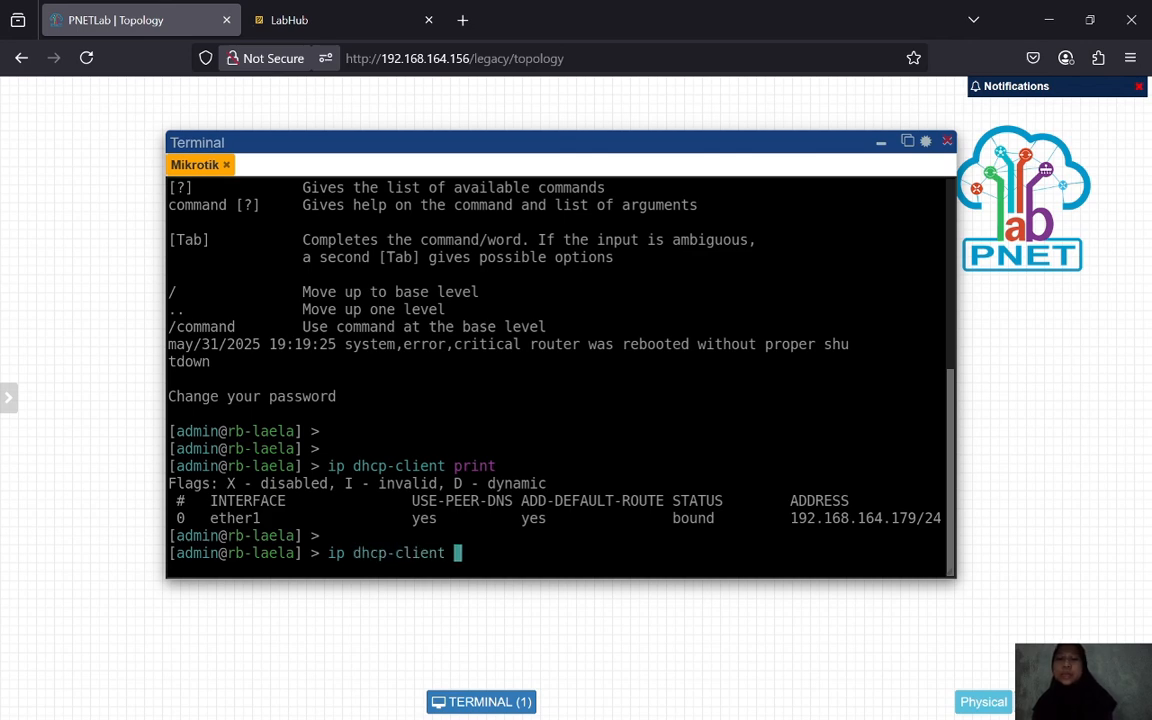
{"action": "key", "text": "Return"}
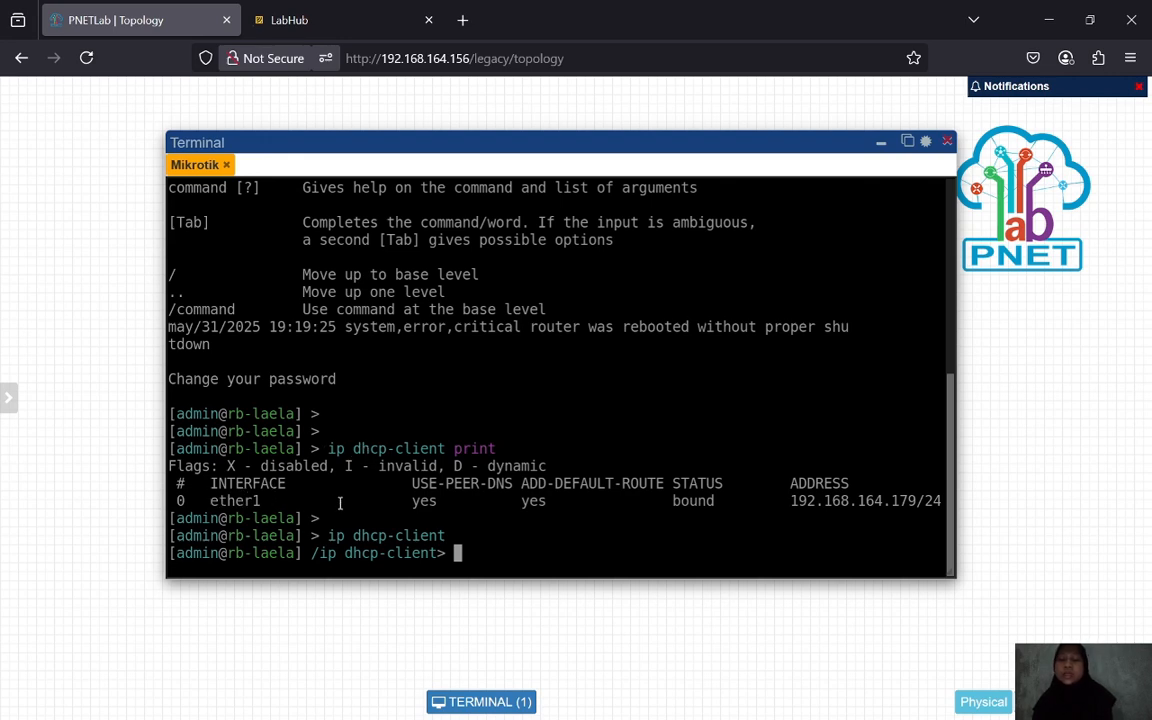
{"action": "type", "text": "remove "}
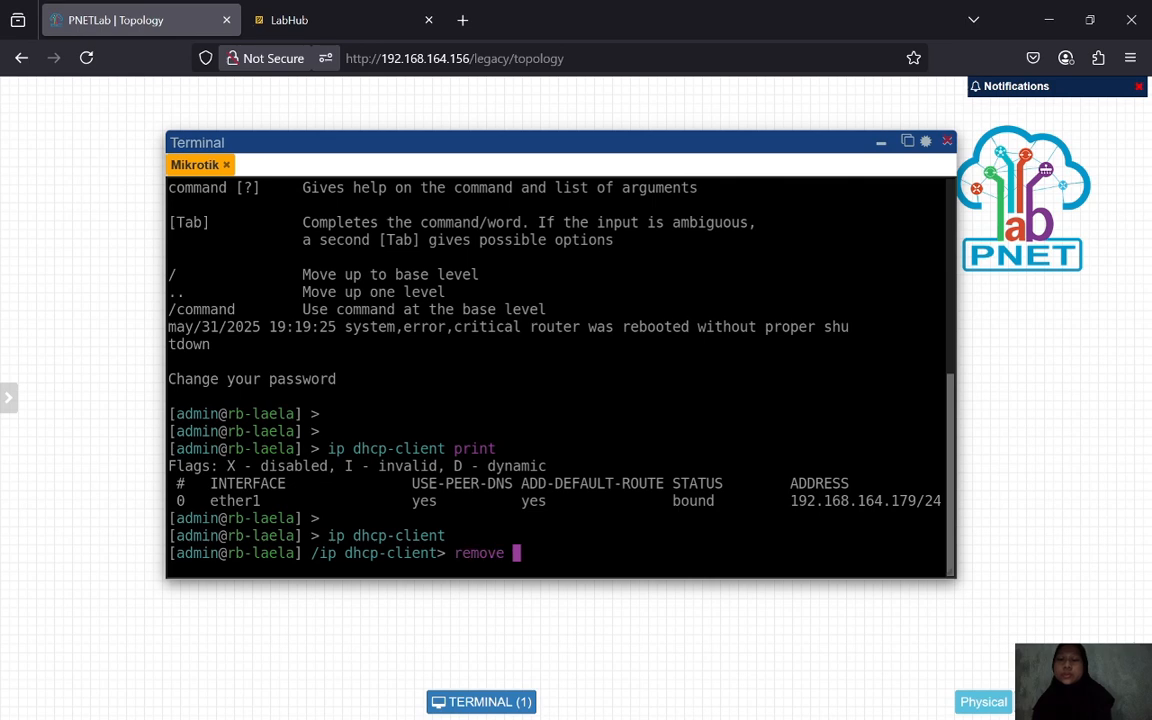
{"action": "type", "text": "num"}
{"action": "key", "text": "Tab"}
{"action": "type", "text": "0"}
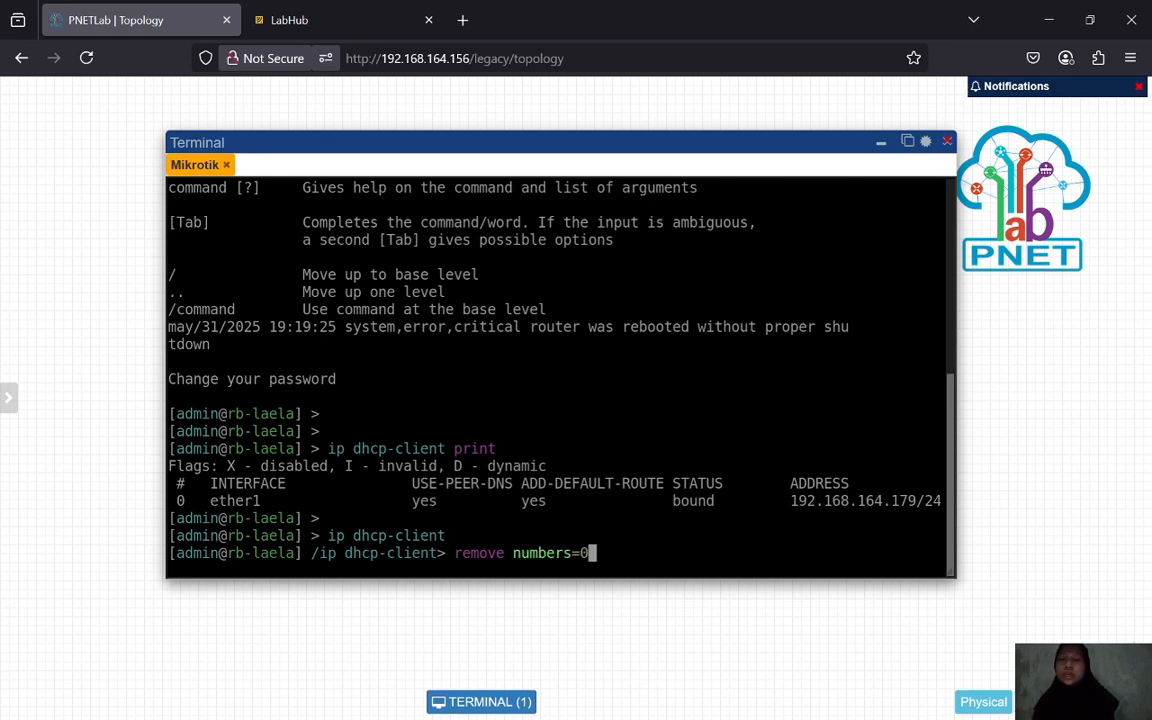
{"action": "key", "text": "Return"}
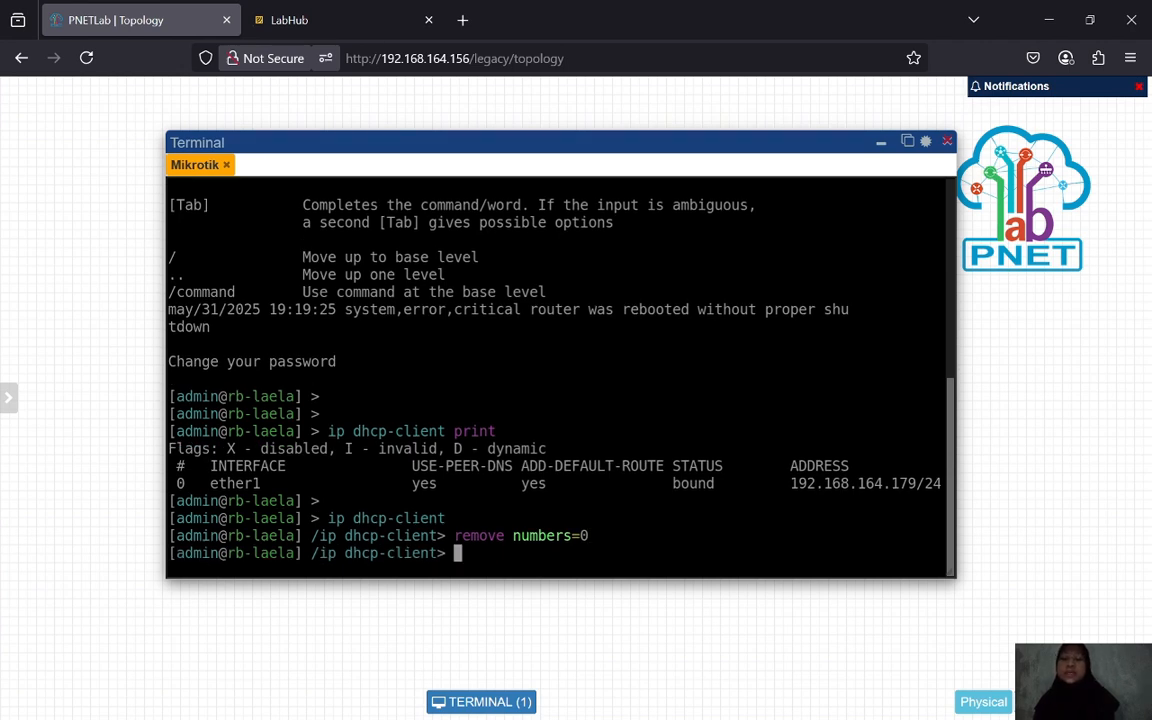
{"action": "type", "text": "/"}
{"action": "key", "text": "Return"}
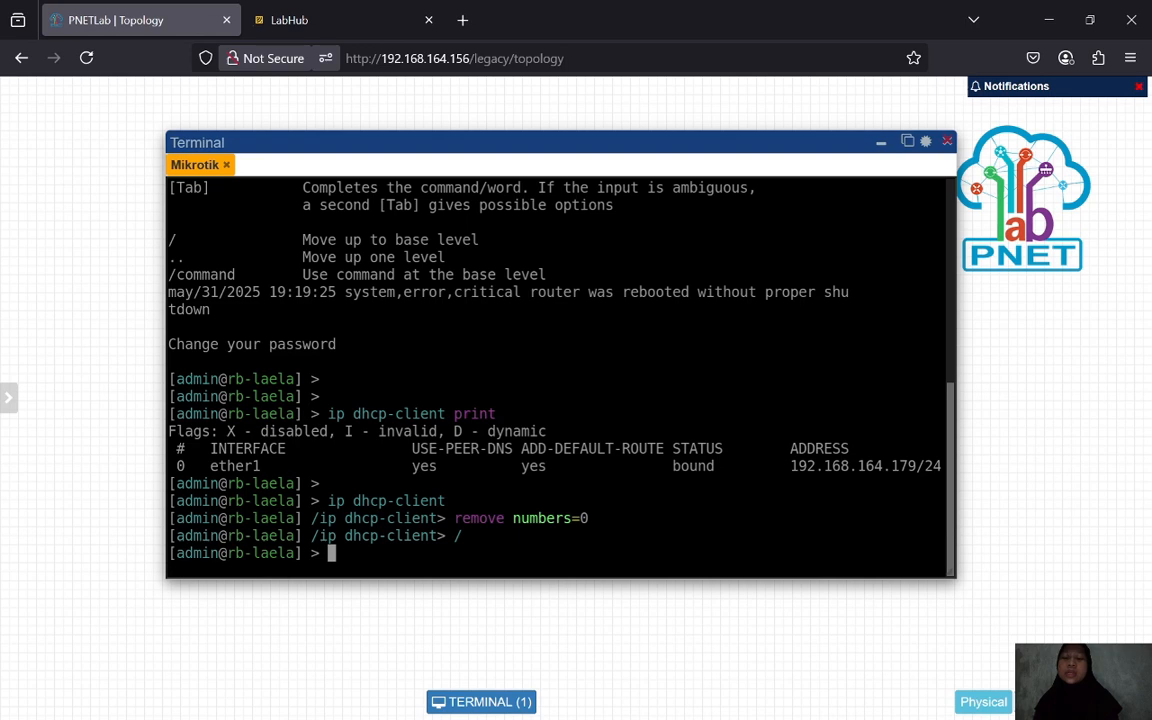
{"action": "type", "text": "interface "}
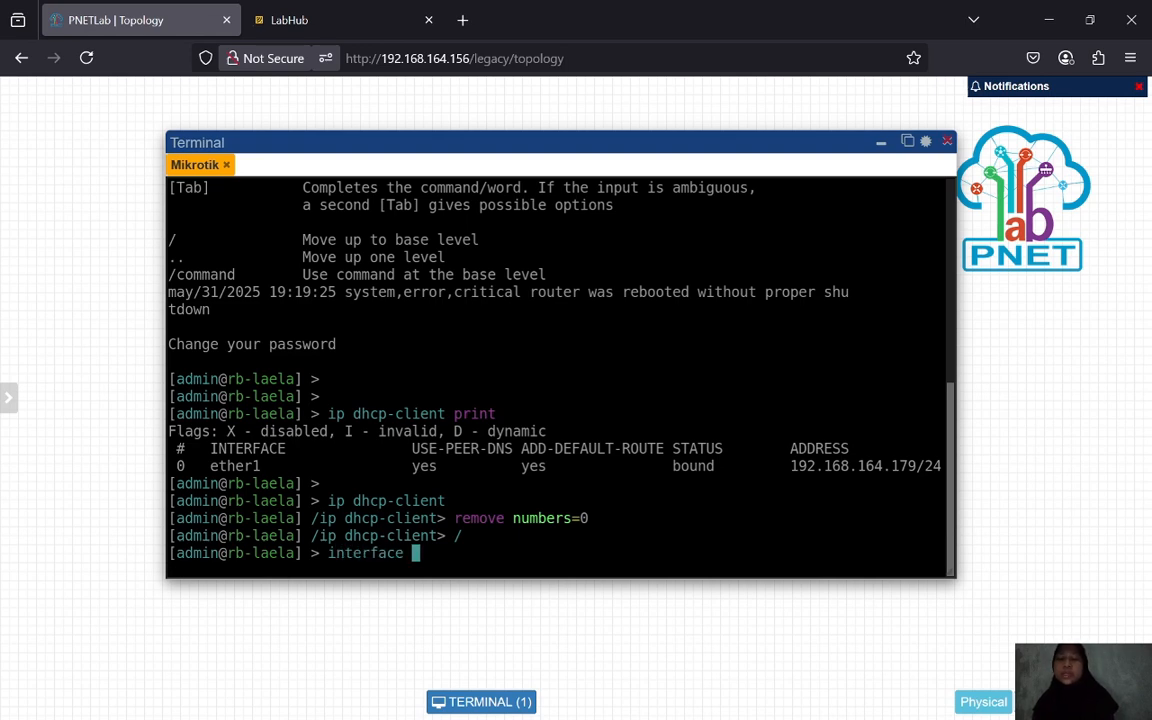
{"action": "type", "text": "print"}
- List the interfaces, then add an enabled DHCP client on ether1 (disabled=no)
{"action": "key", "text": "Return"}
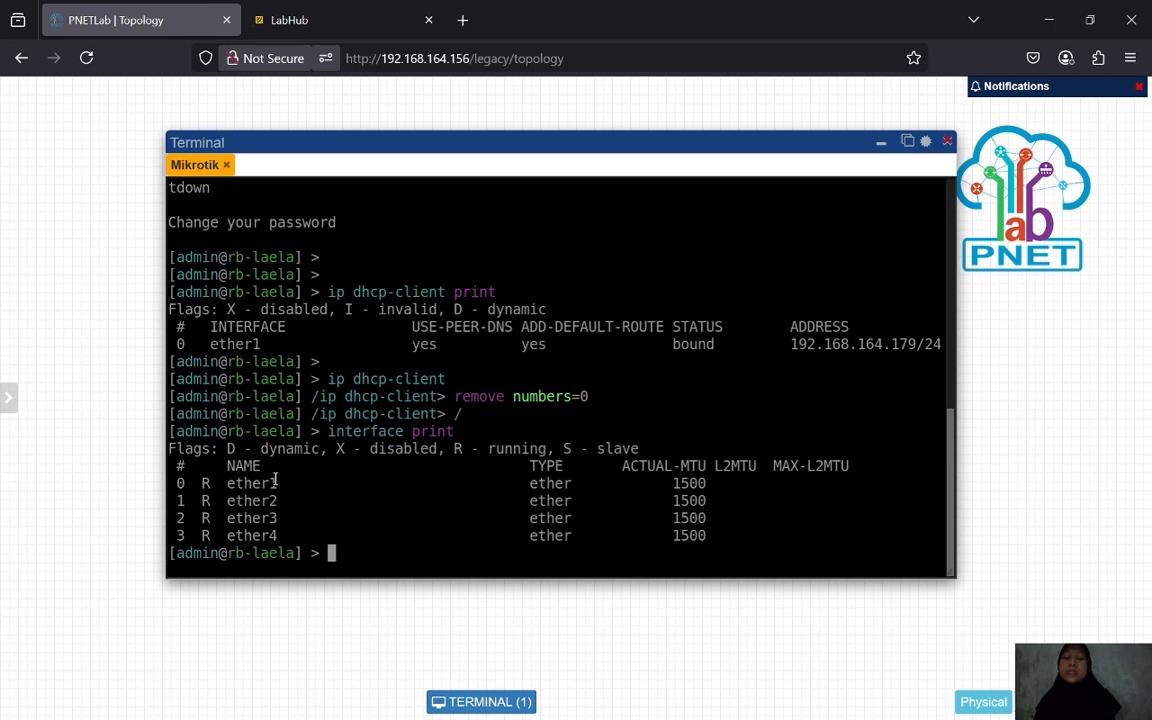
{"action": "key", "text": "Return"}
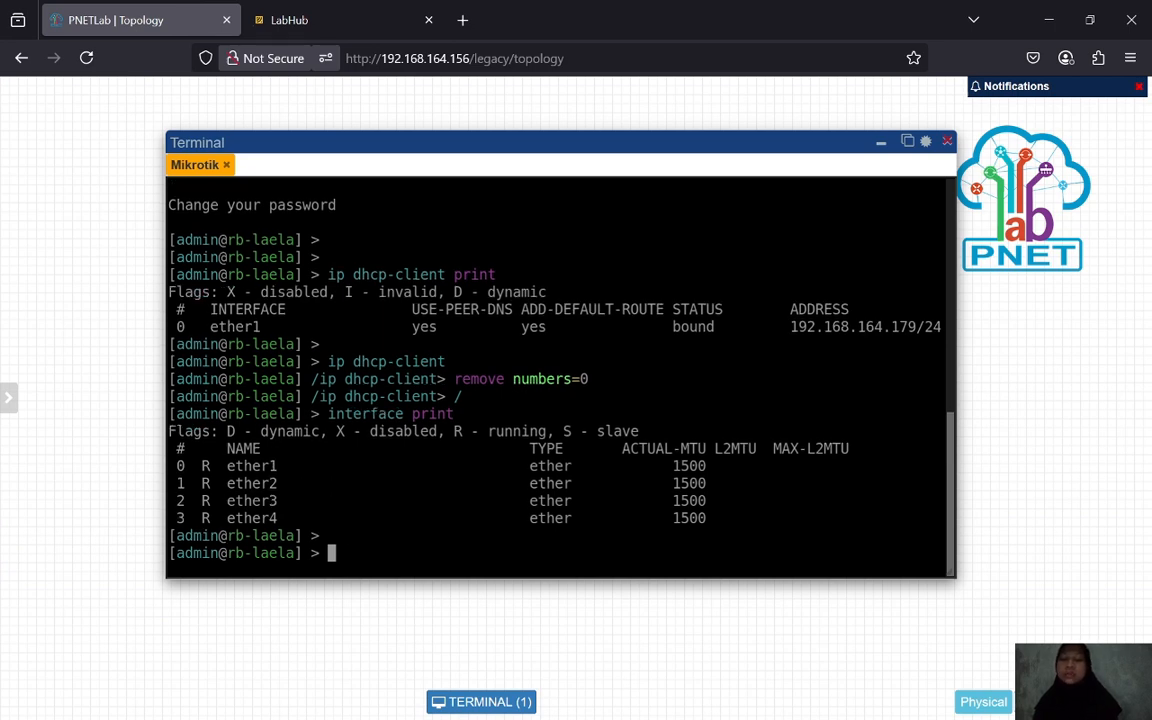
{"action": "type", "text": "ip "}
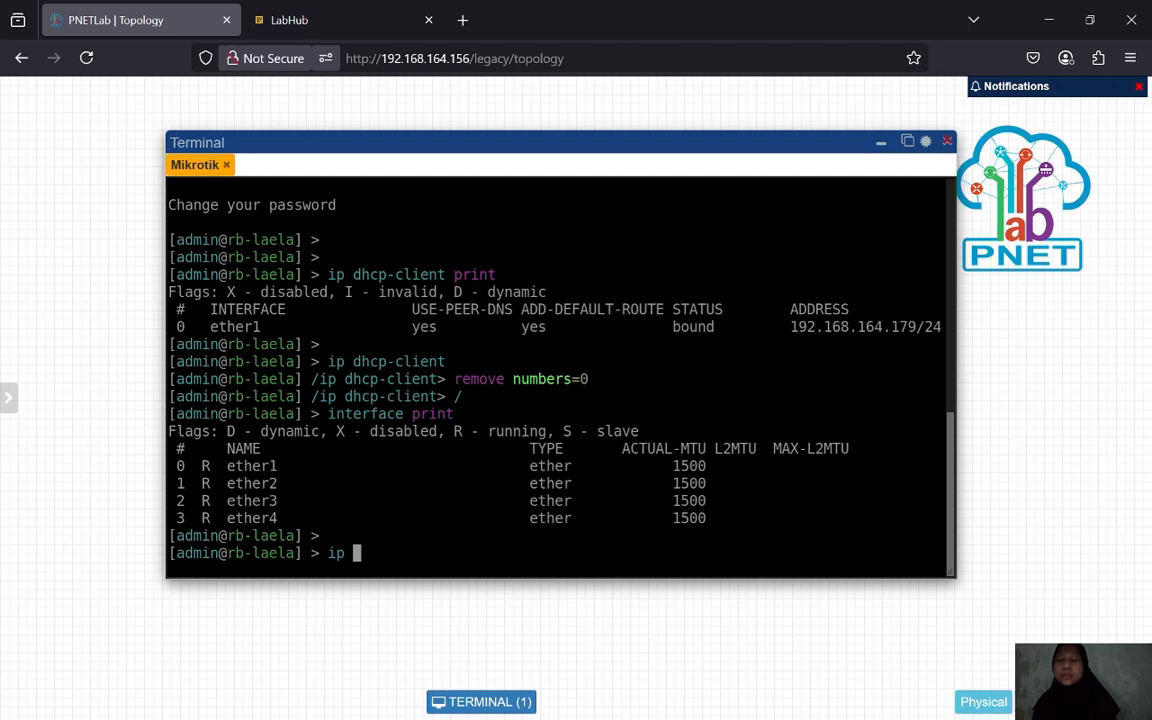
{"action": "type", "text": "dhcp-"}
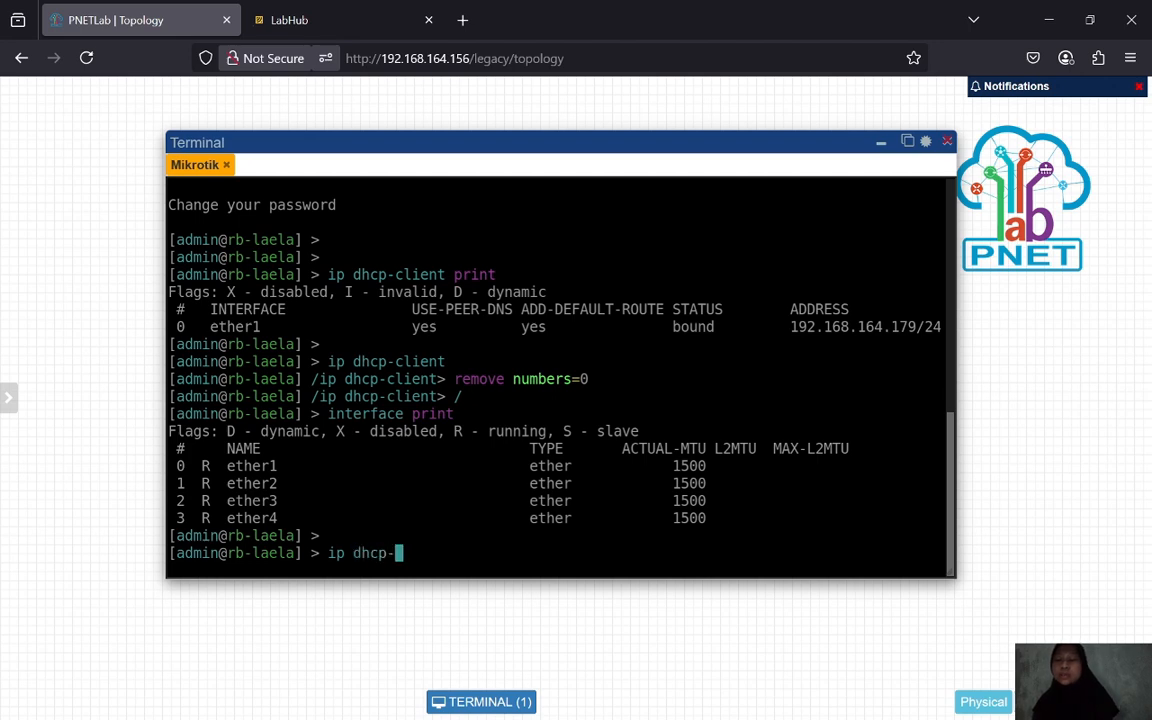
{"action": "type", "text": "cl"}
{"action": "key", "text": "Tab"}
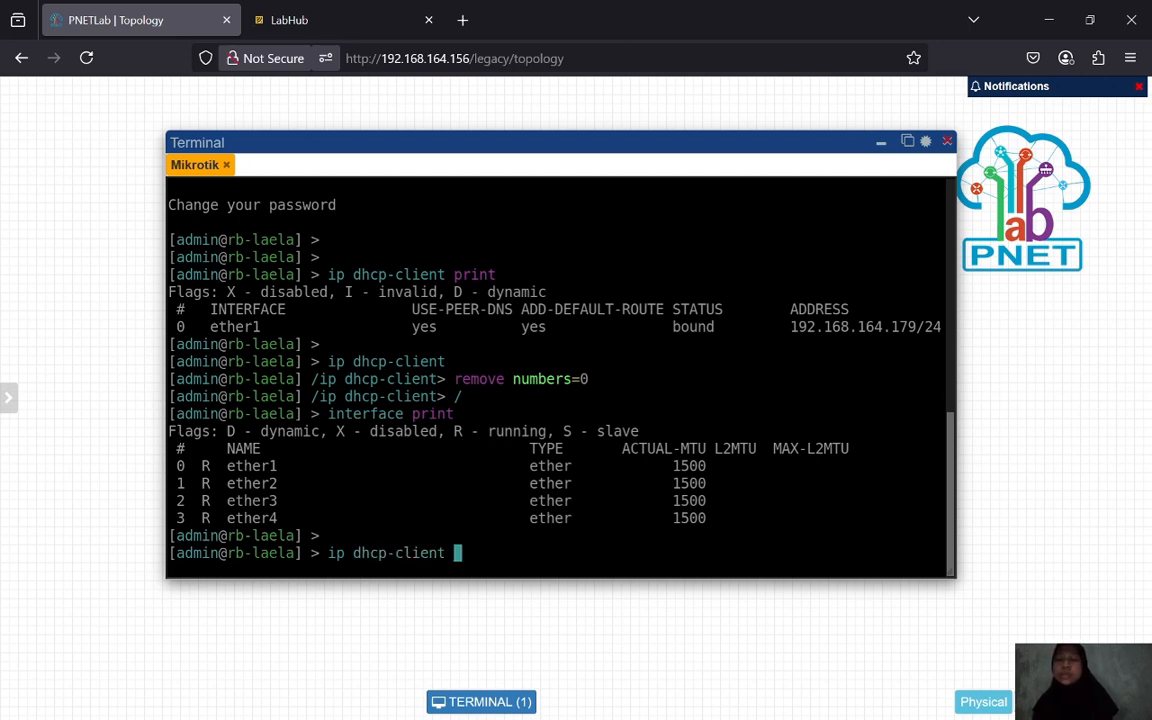
{"action": "type", "text": "add in"}
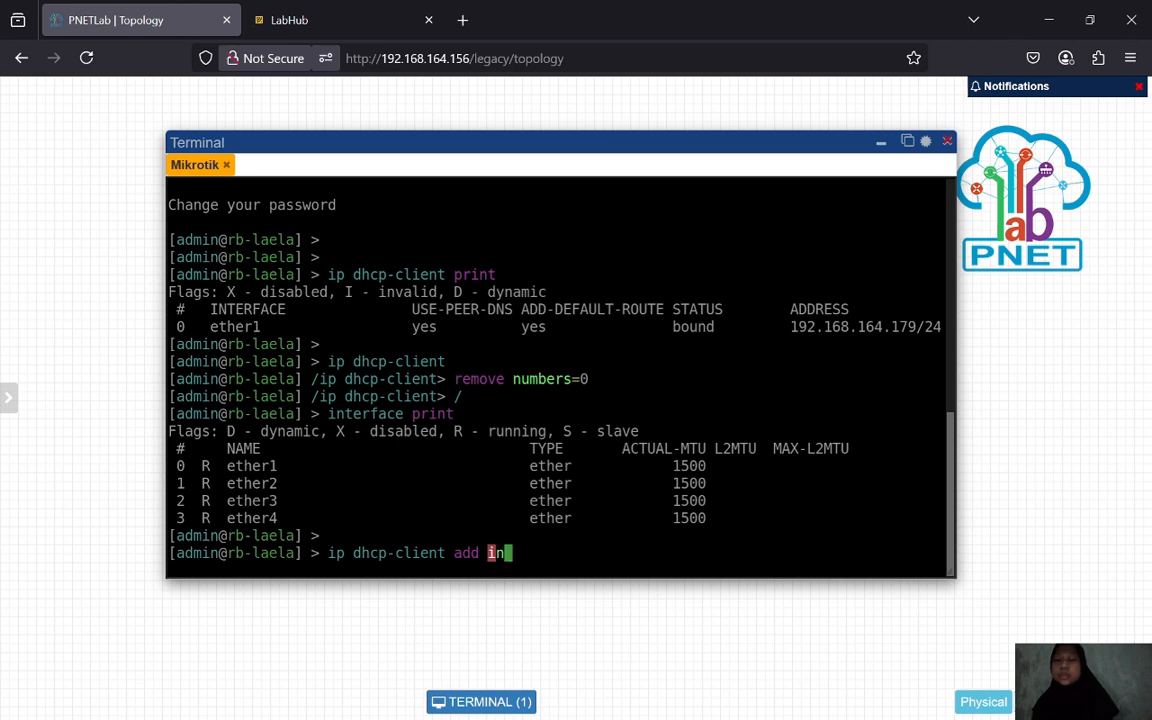
{"action": "key", "text": "Tab"}
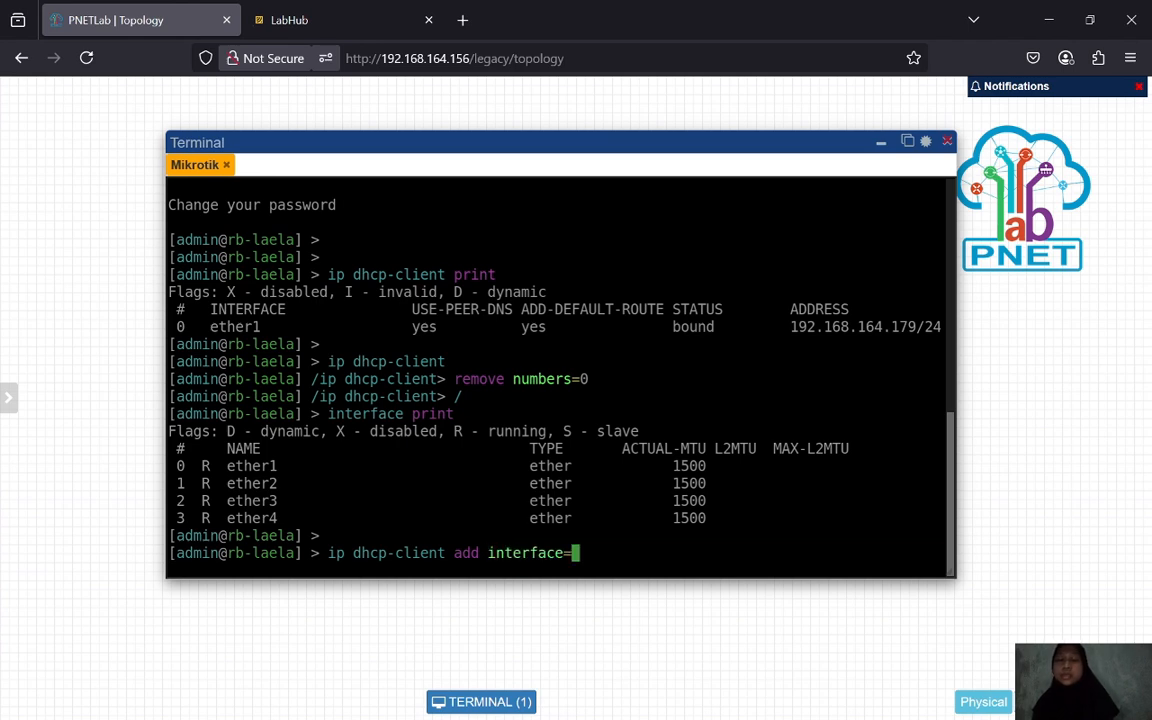
{"action": "type", "text": "ether1 di"}
{"action": "key", "text": "Tab"}
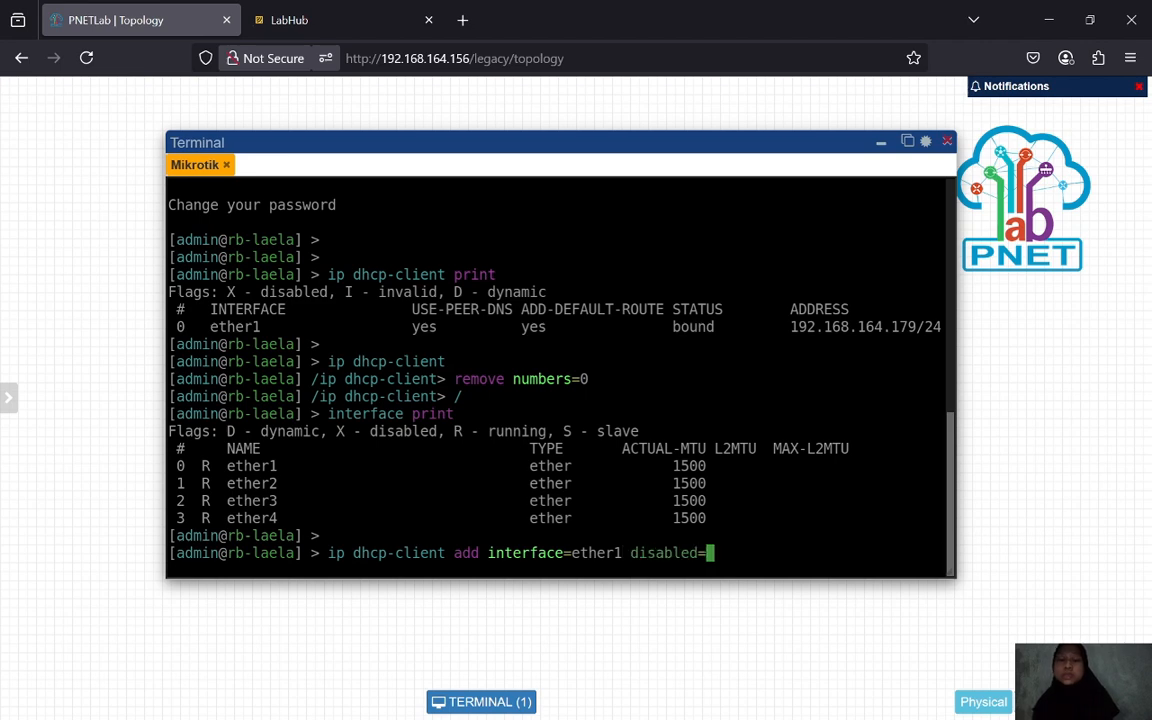
{"action": "type", "text": "no"}
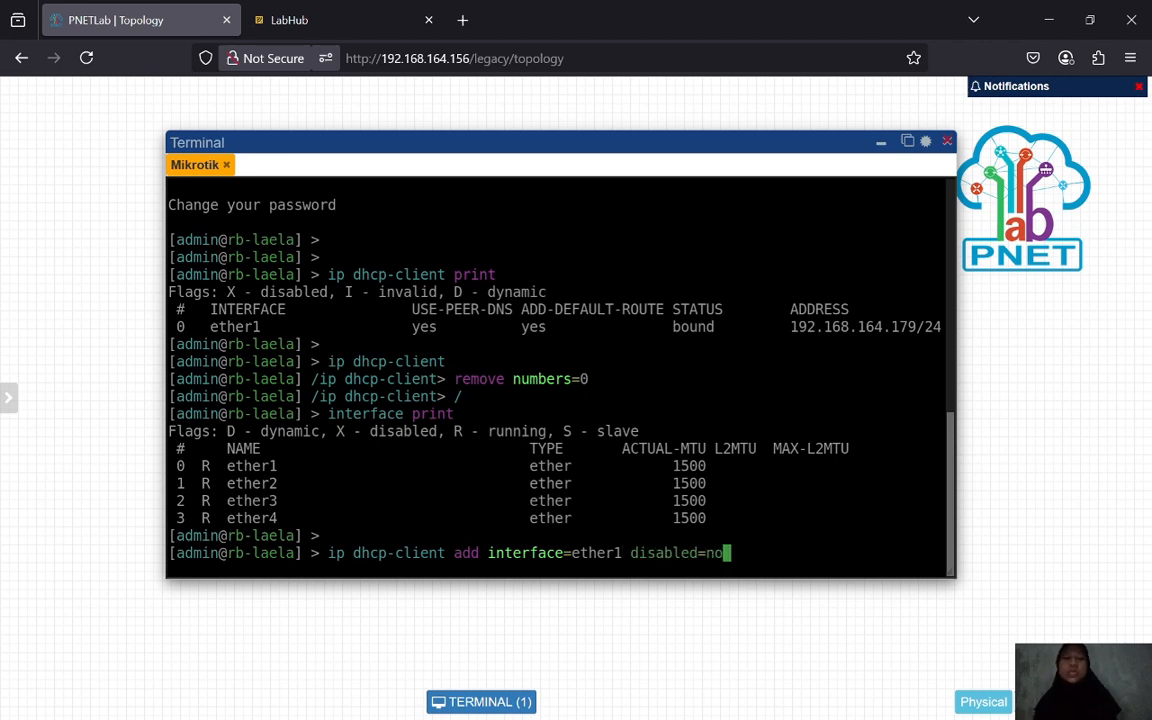
{"action": "key", "text": "Return"}
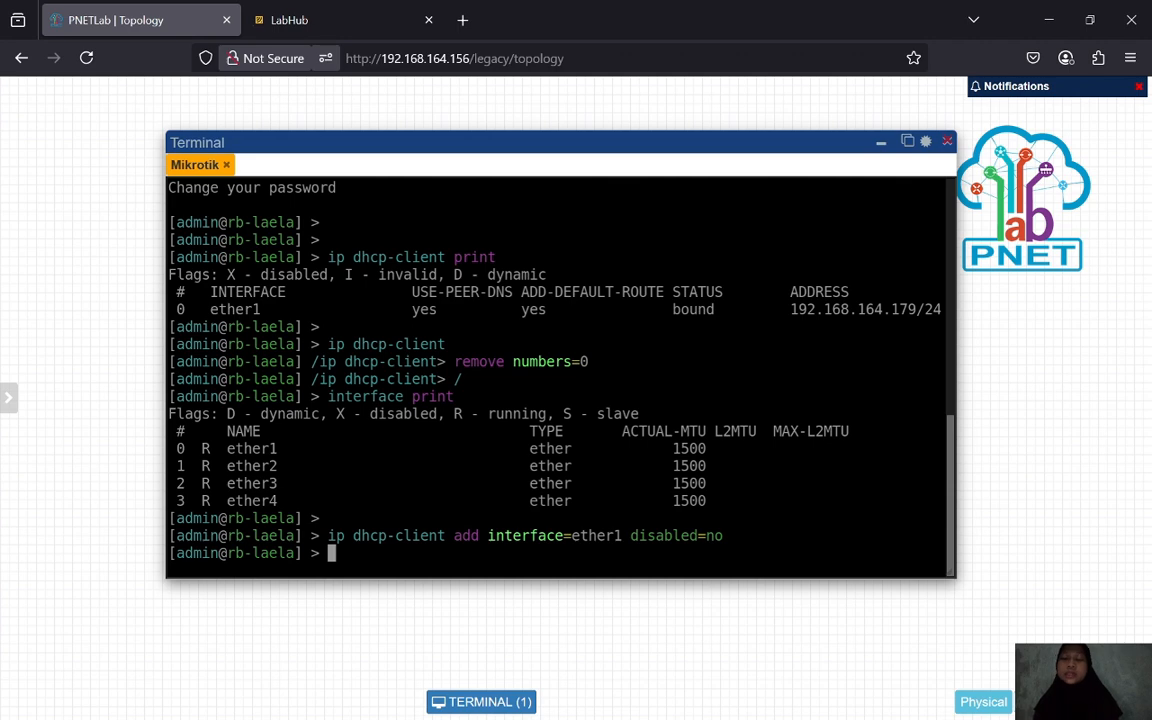
- Print the IP addresses and DHCP client details: 192.168.164.179/24, gateway 192.168.164.2
{"action": "type", "text": "ip address print"}
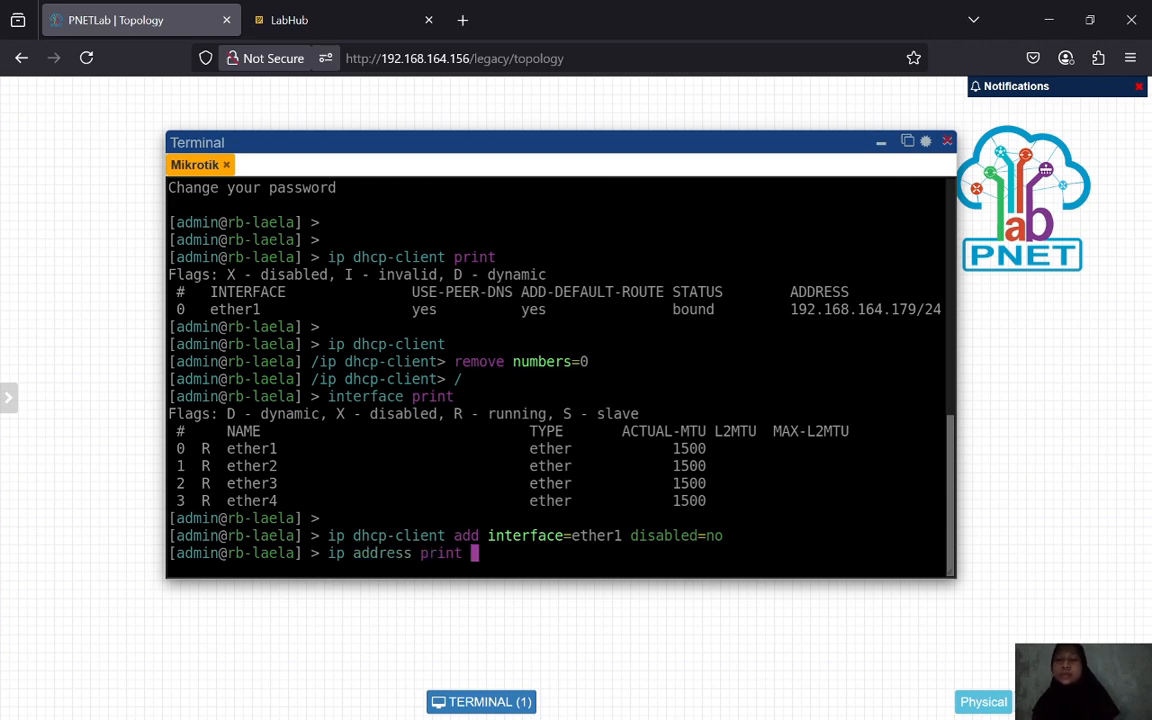
{"action": "key", "text": "Return"}
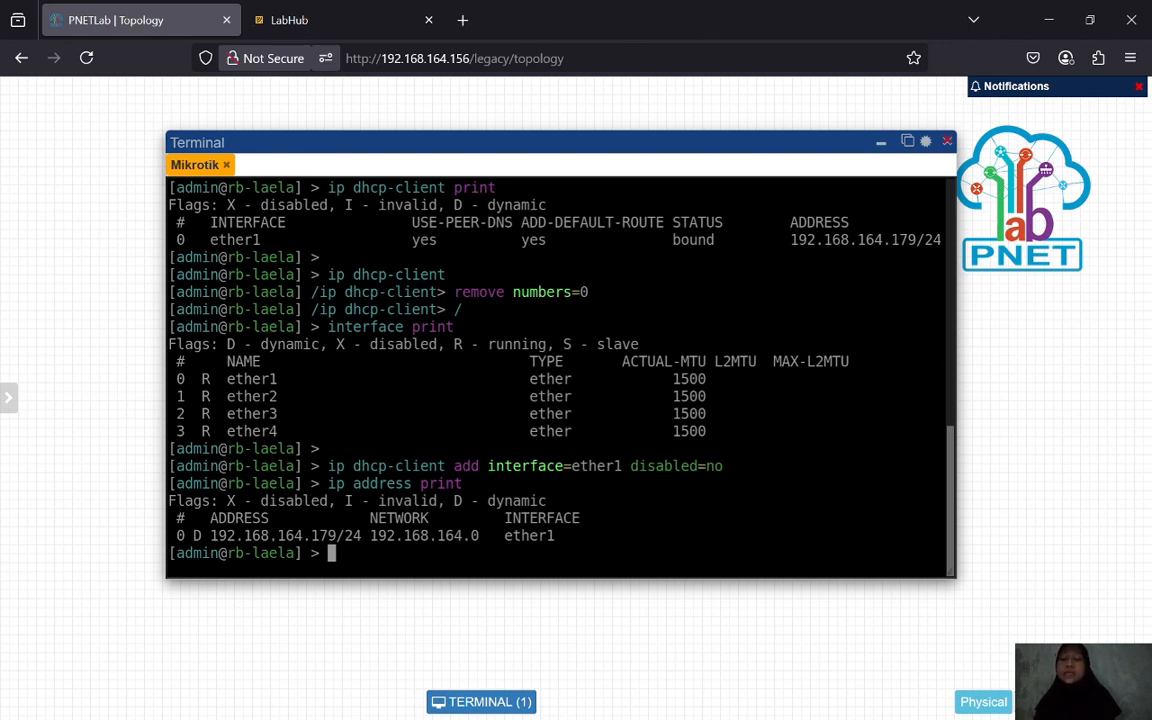
{"action": "key", "text": "Return"}
{"action": "type", "text": "ip "}
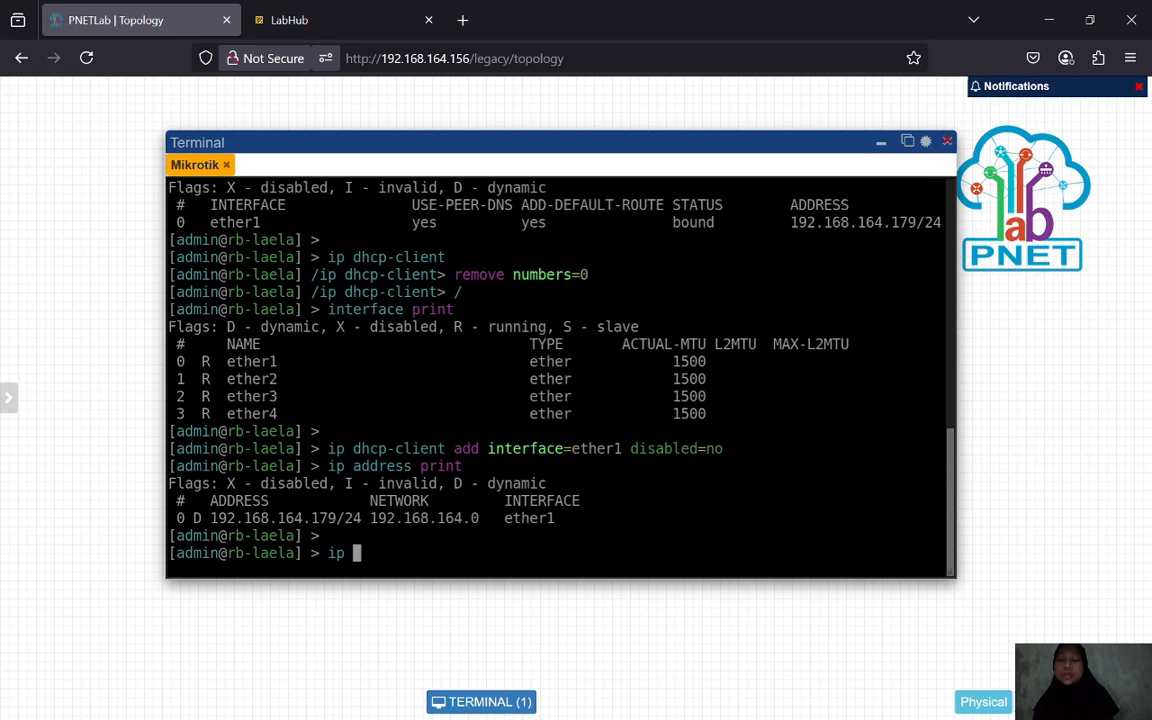
{"action": "type", "text": "dhcp-c"}
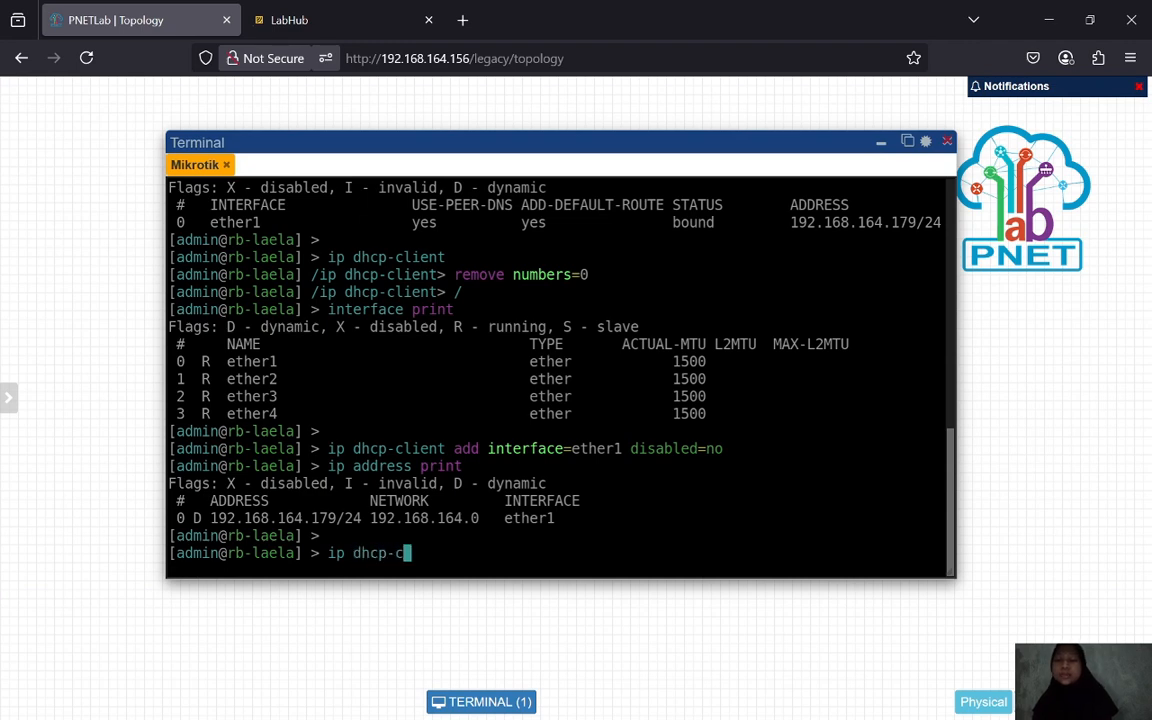
{"action": "type", "text": "lient print de"}
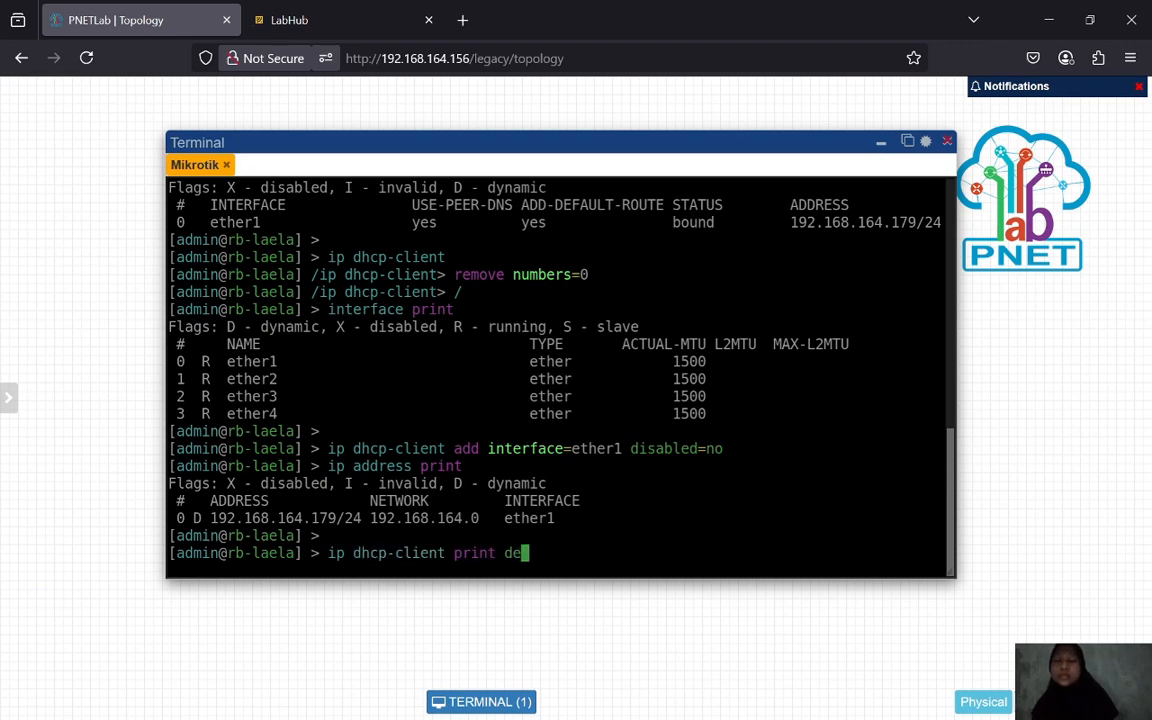
{"action": "type", "text": "tail"}
{"action": "key", "text": "Return"}
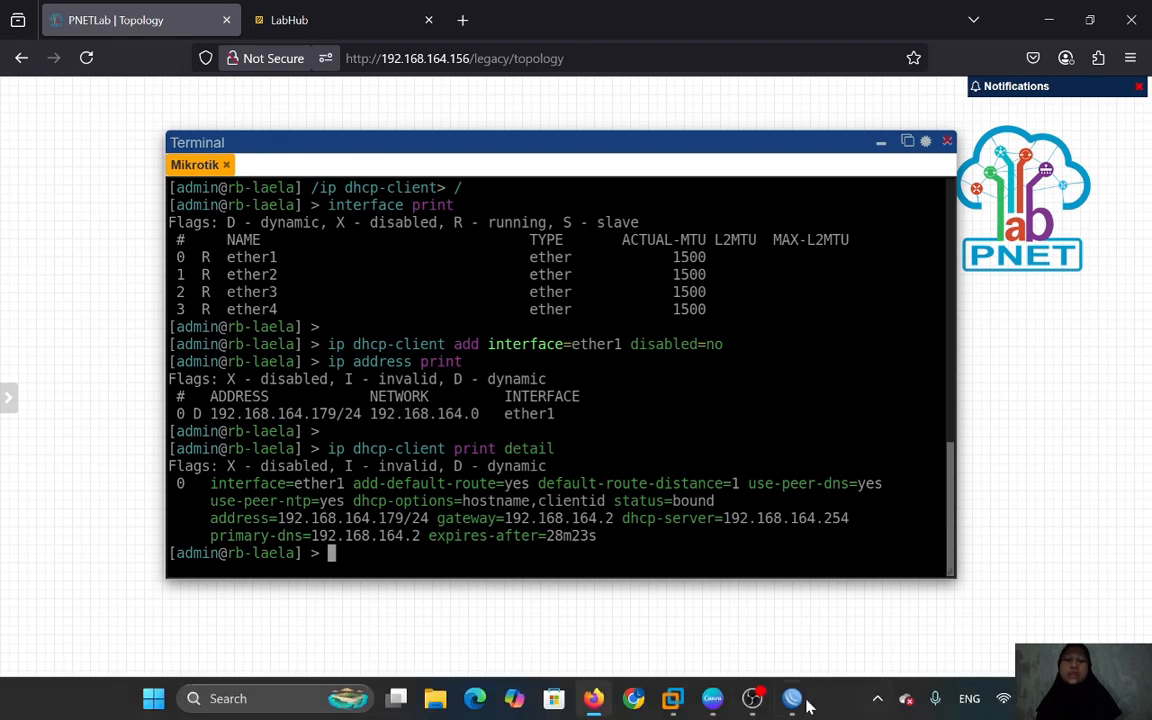
- In WinBox, dismiss the expired-password prompt, enlarge the window and select ether1 under IP > DHCP Client
{"action": "left_click", "coordinate": [796, 700]}
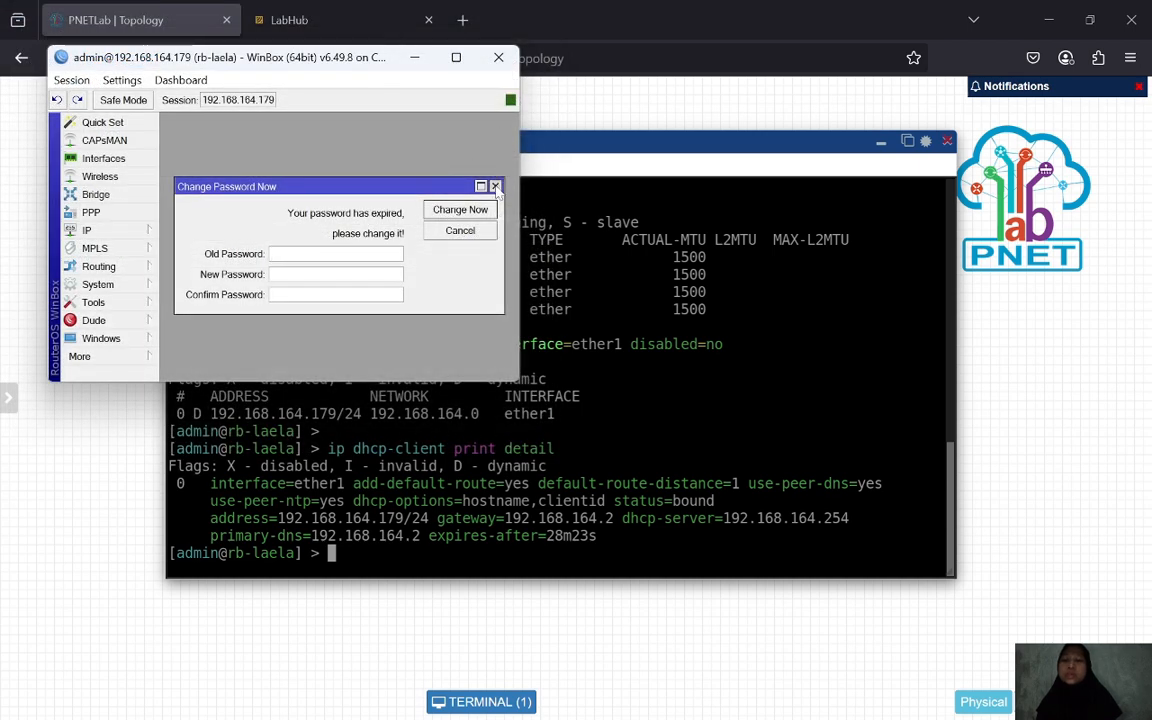
{"action": "left_click", "coordinate": [494, 186]}
{"action": "left_click_drag", "start_coordinate": [519, 381], "coordinate": [937, 533]}
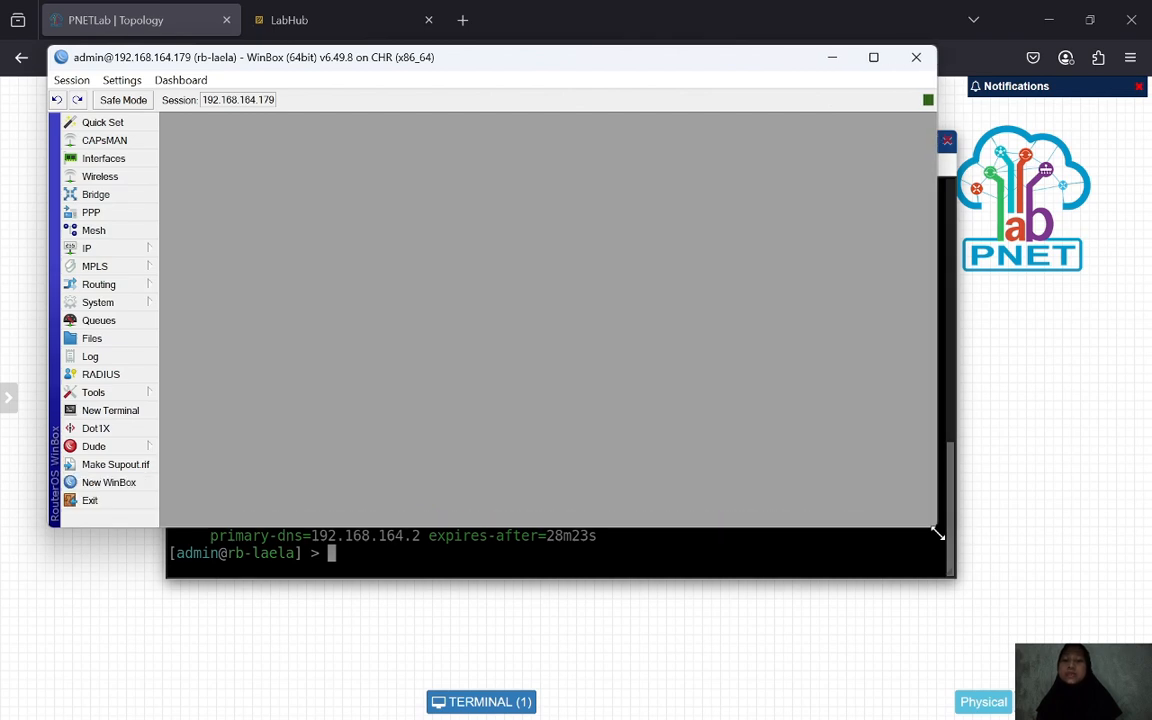
{"action": "left_click", "coordinate": [140, 248]}
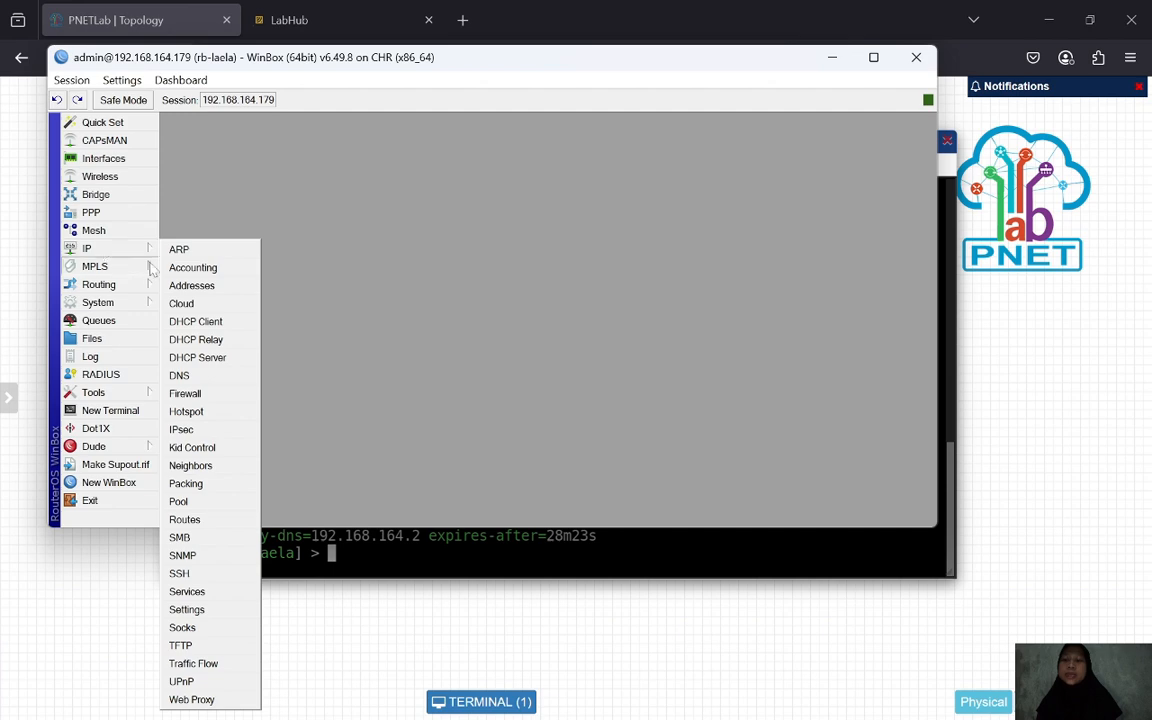
{"action": "left_click", "coordinate": [212, 323]}
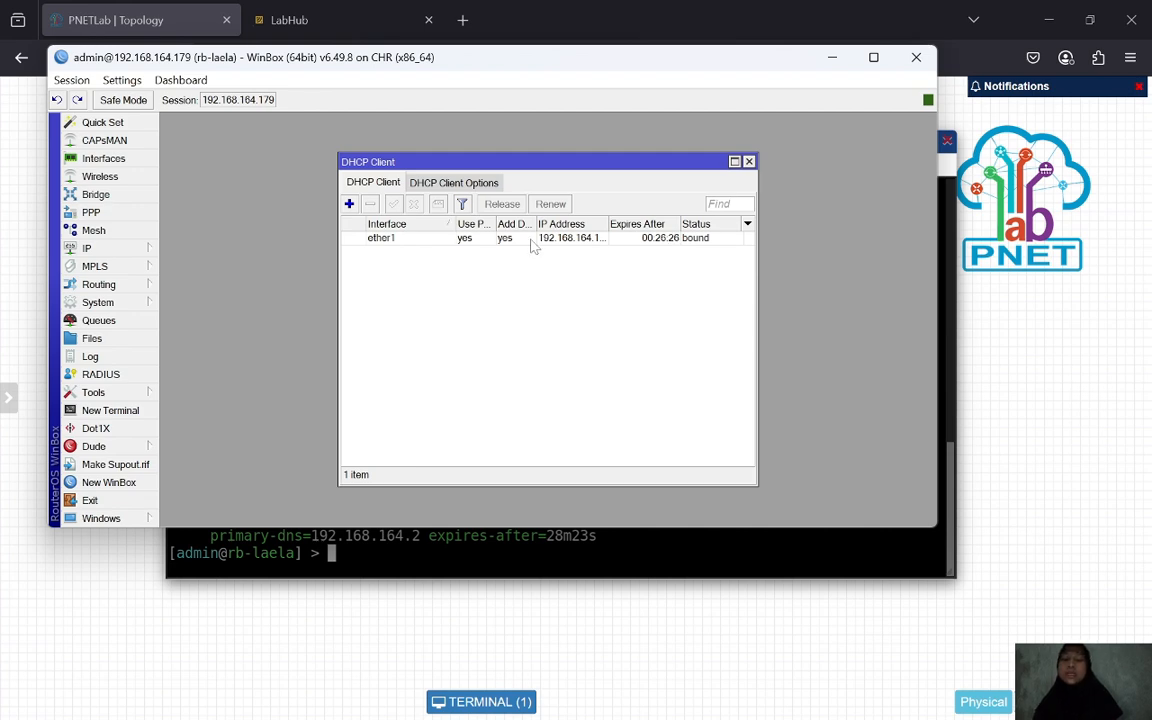
{"action": "left_click", "coordinate": [487, 240]}
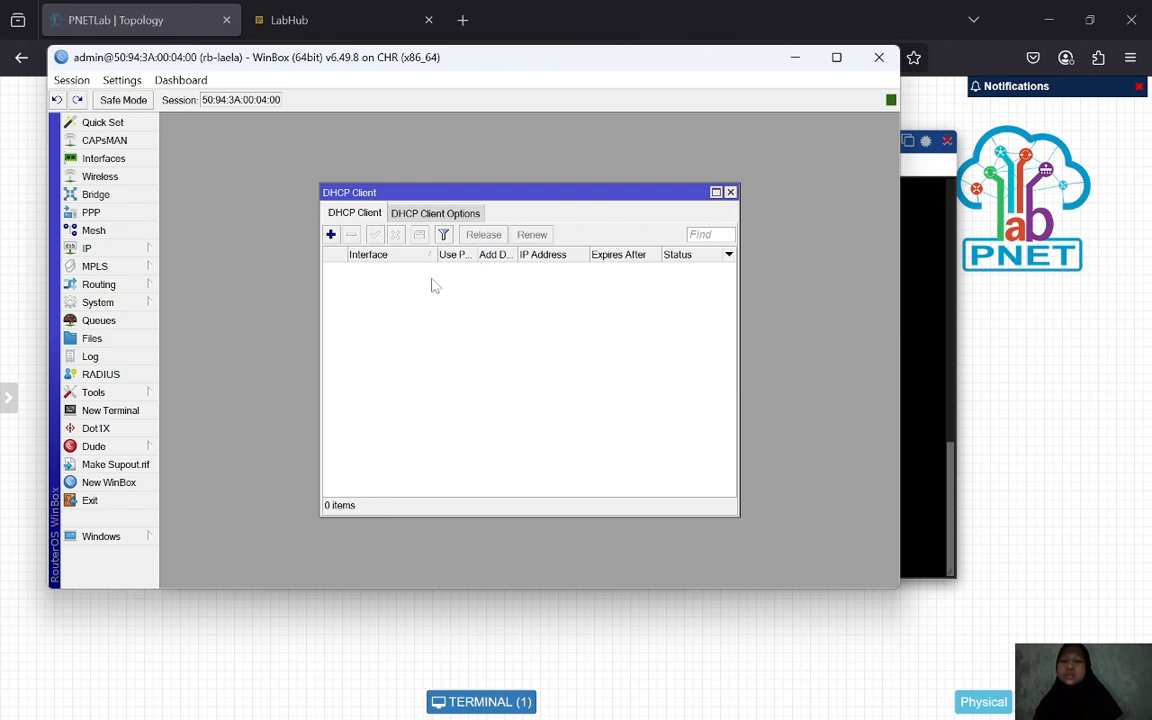
- Add a new WinBox DHCP client on interface ether1
{"action": "left_click", "coordinate": [331, 234]}
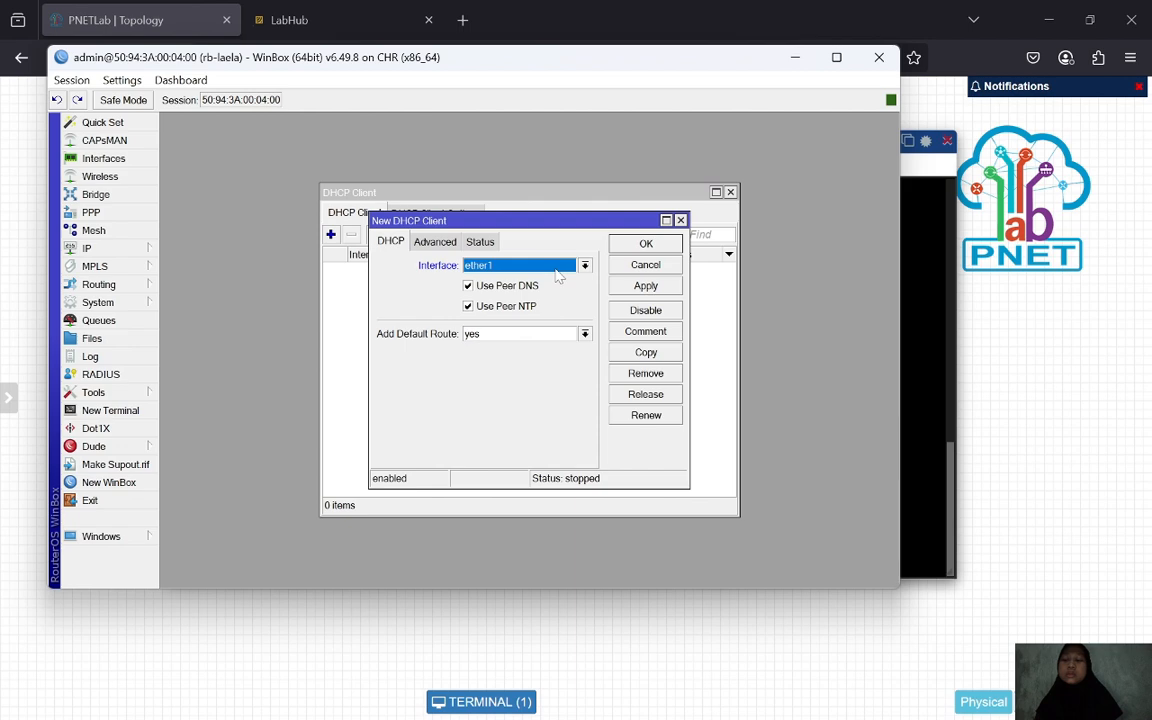
{"action": "left_click", "coordinate": [585, 266]}
{"action": "left_click", "coordinate": [550, 272]}
{"action": "left_click", "coordinate": [652, 289]}
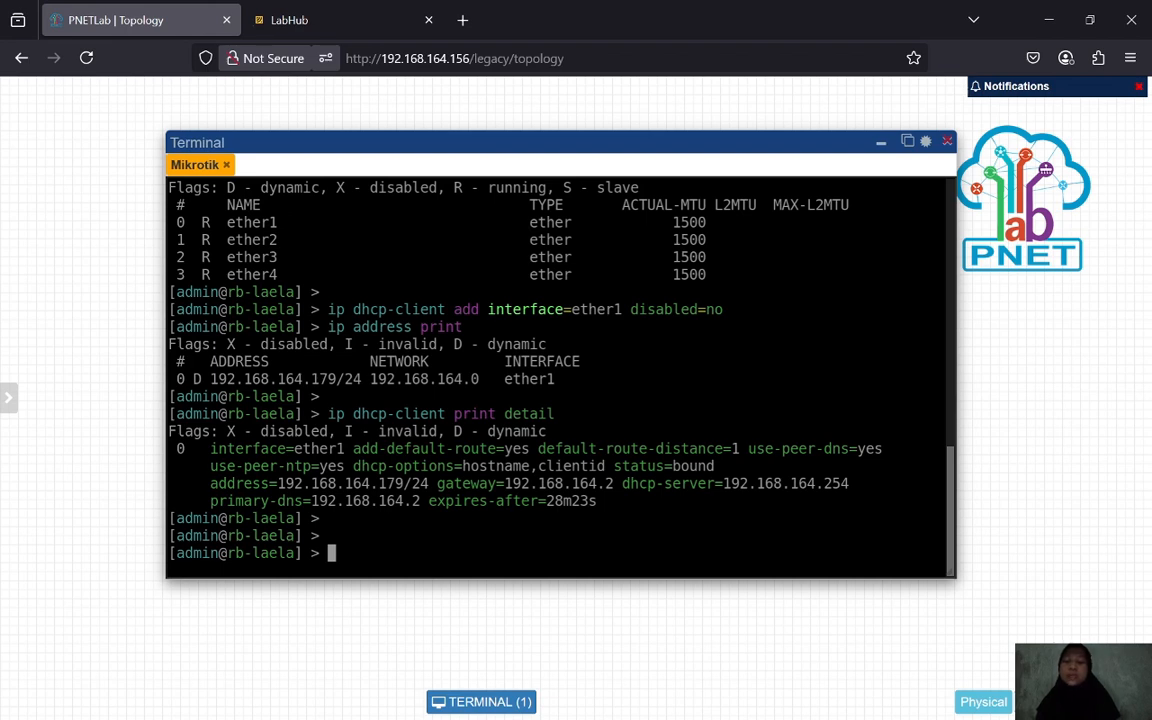
- Enter the /ip dhcp-client menu and print the router's DHCP clients
{"action": "key", "text": "Return"}
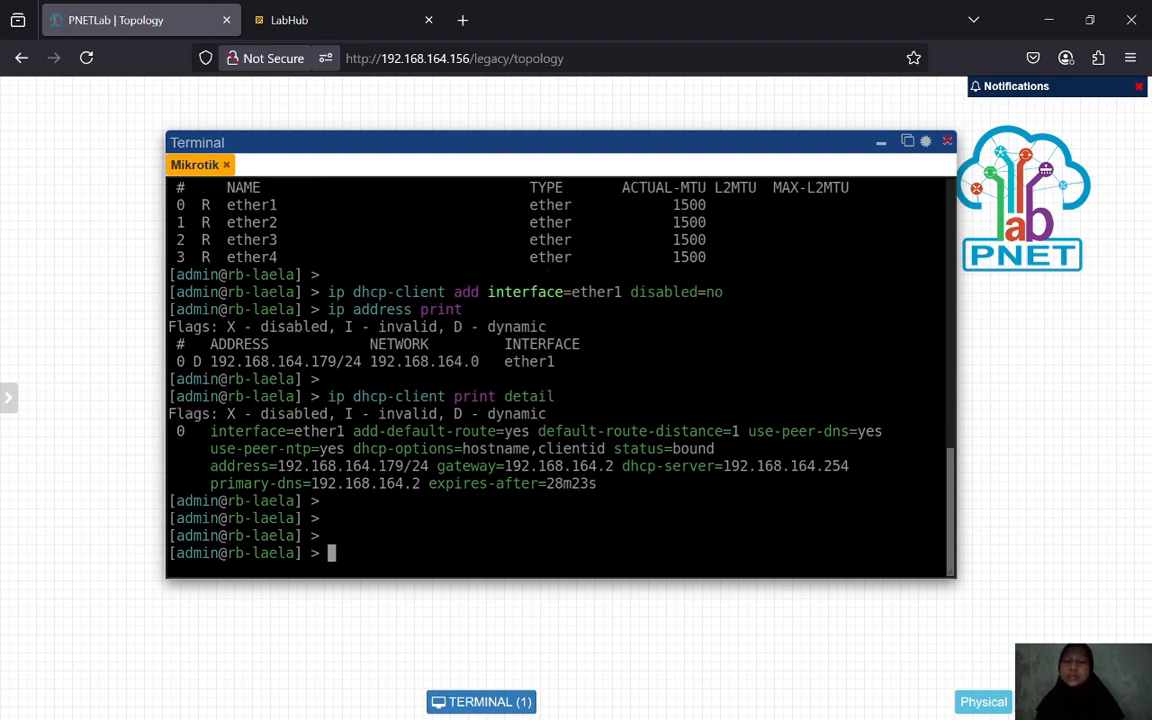
{"action": "key", "text": "Return"}
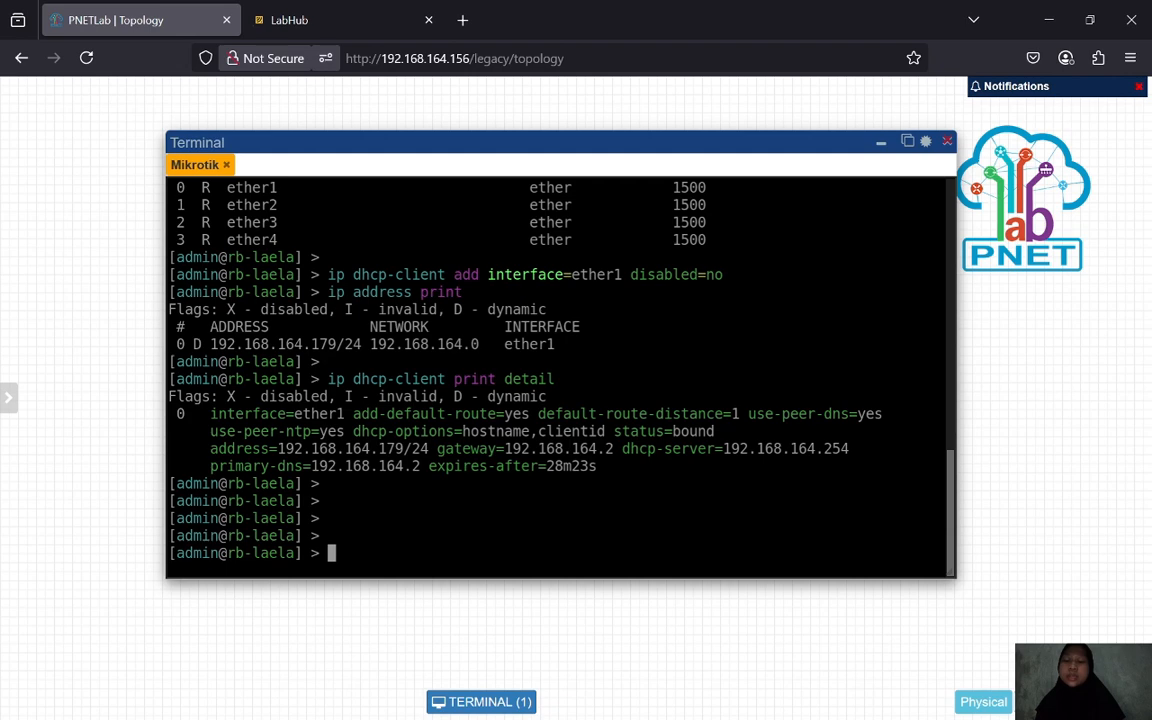
{"action": "type", "text": "ip "}
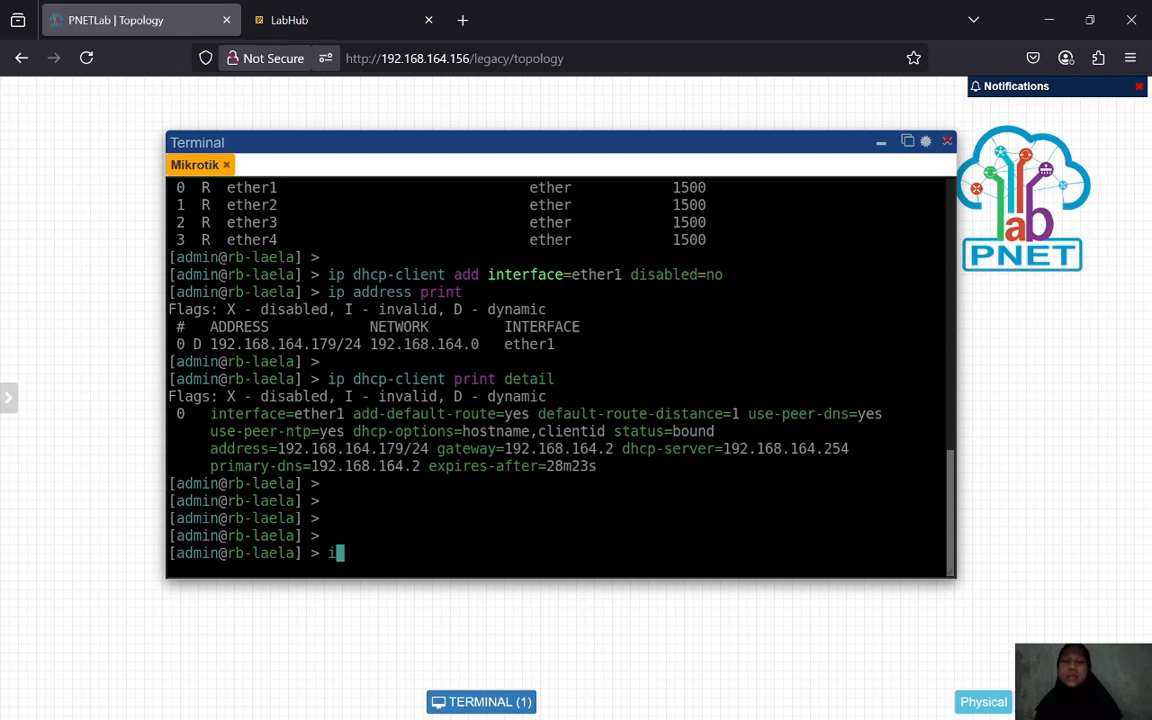
{"action": "type", "text": "dhcp-c"}
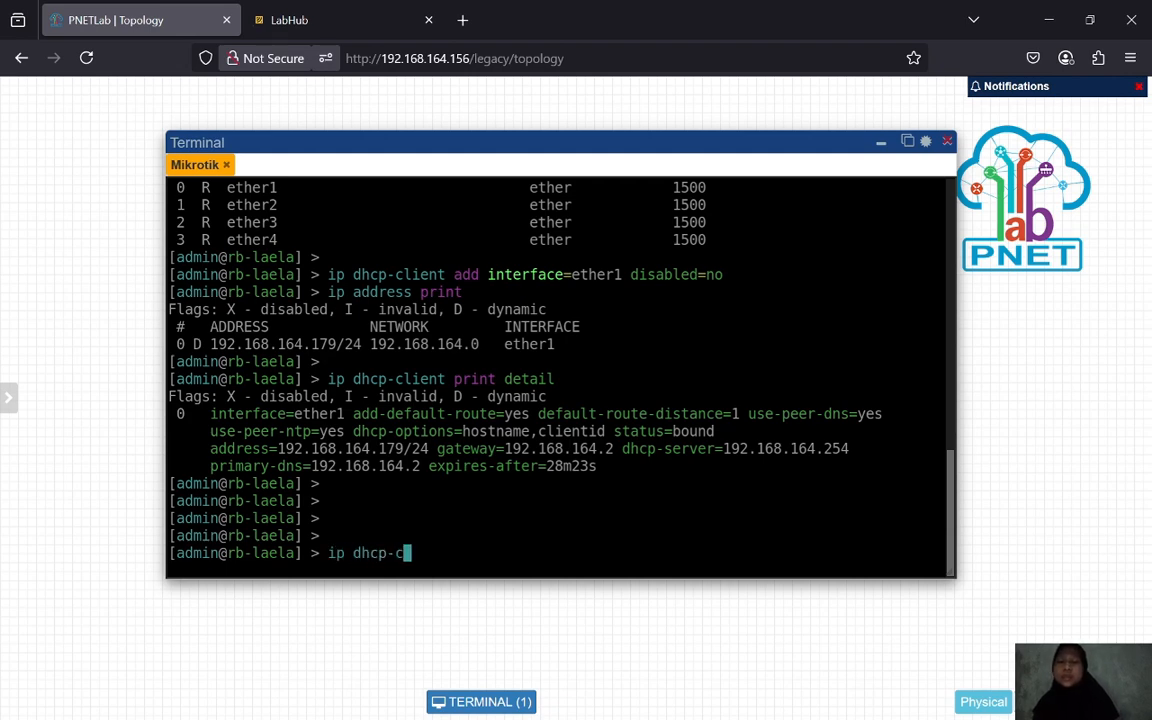
{"action": "key", "text": "Tab"}
{"action": "key", "text": "Return"}
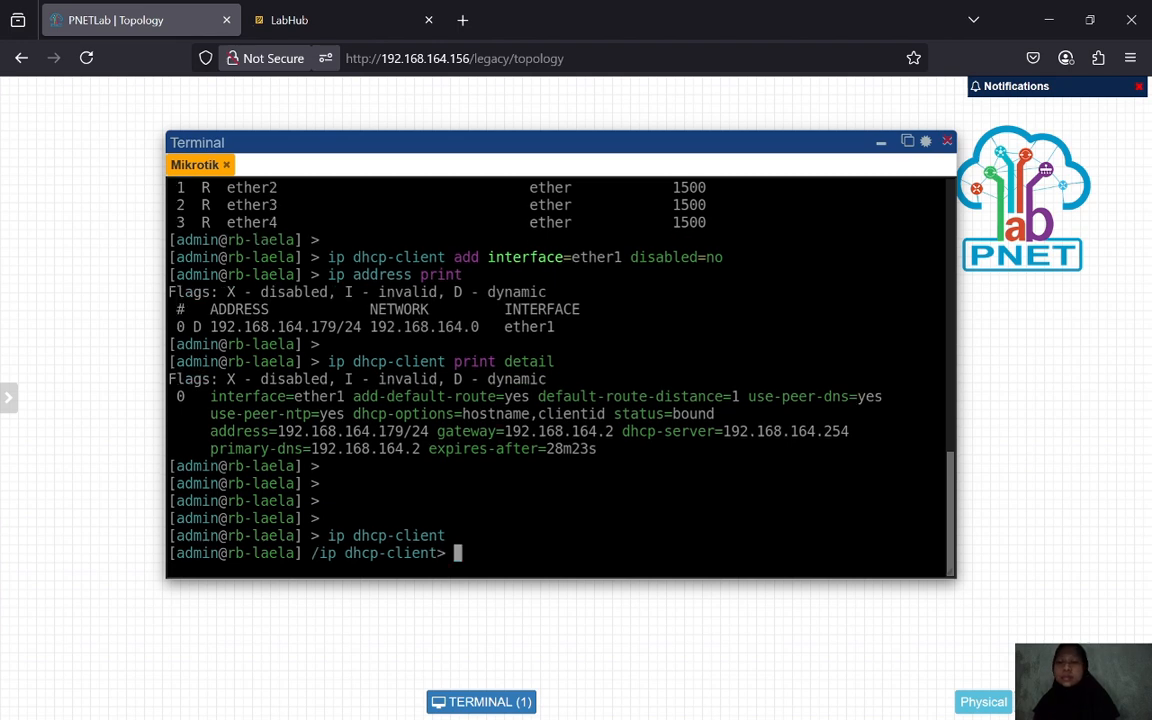
{"action": "type", "text": "print"}
{"action": "key", "text": "Return"}
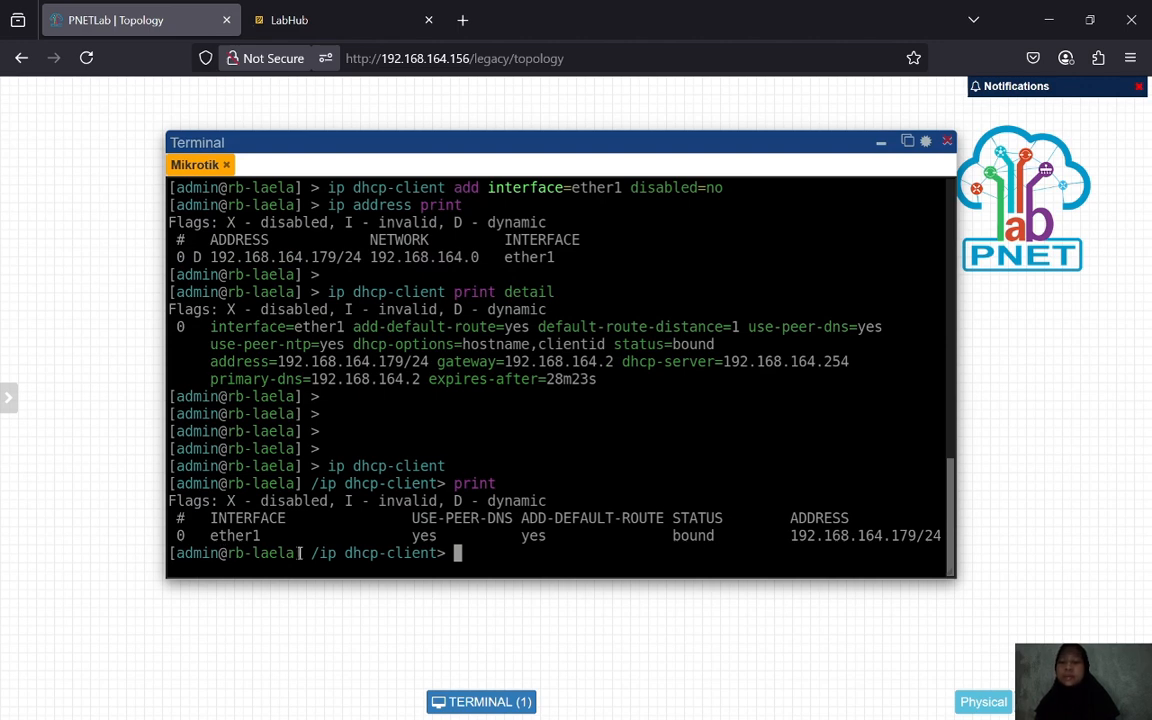
- Remove DHCP client 0 and print again to confirm the list is empty
{"action": "type", "text": "remove "}
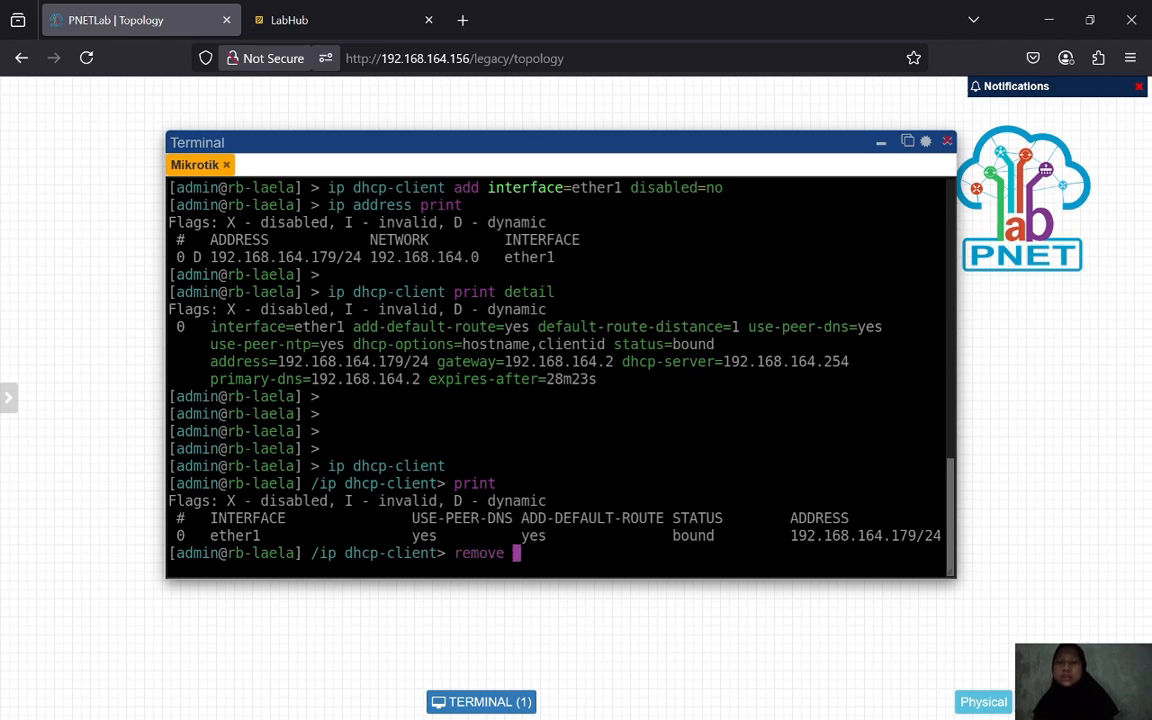
{"action": "type", "text": "ni"}
{"action": "key", "text": "BackSpace"}
{"action": "key", "text": "Tab"}
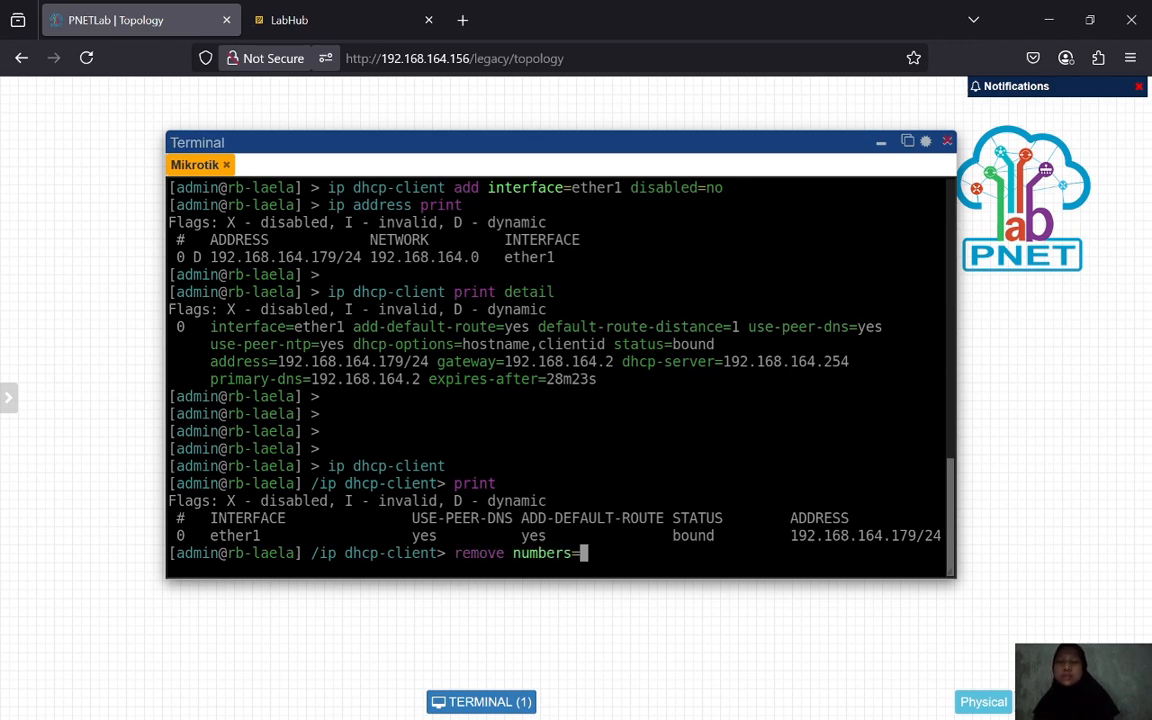
{"action": "type", "text": "0"}
{"action": "key", "text": "Return"}
{"action": "type", "text": "p"}
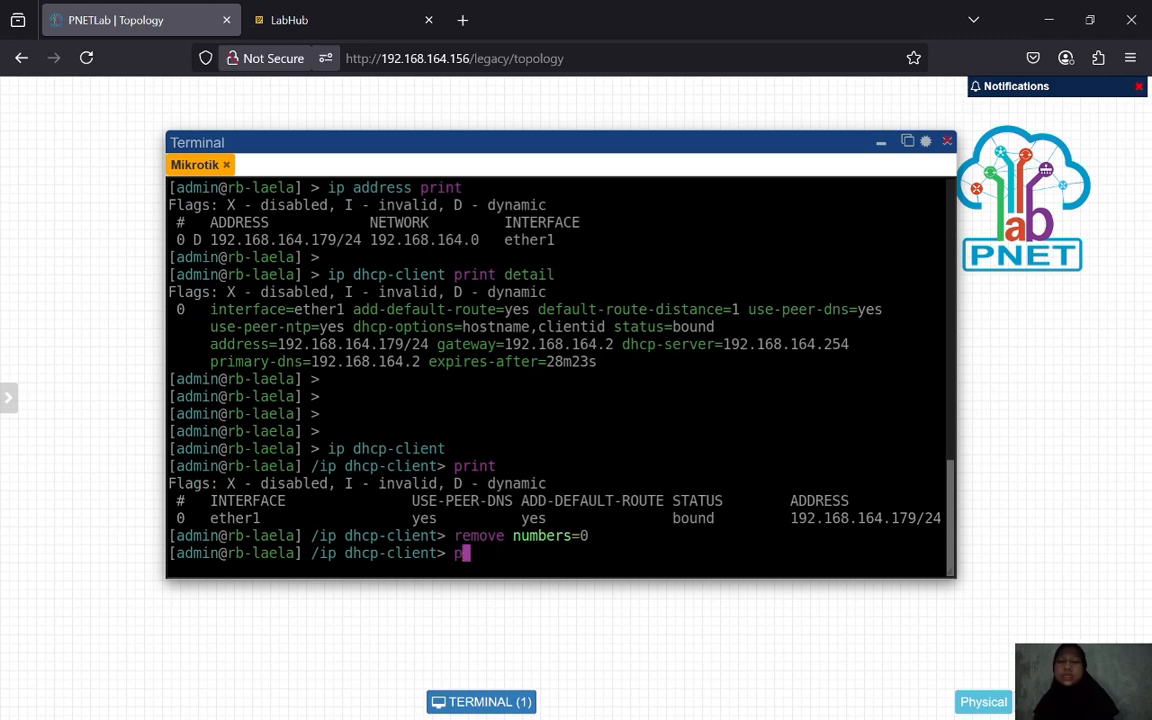
{"action": "type", "text": "rint"}
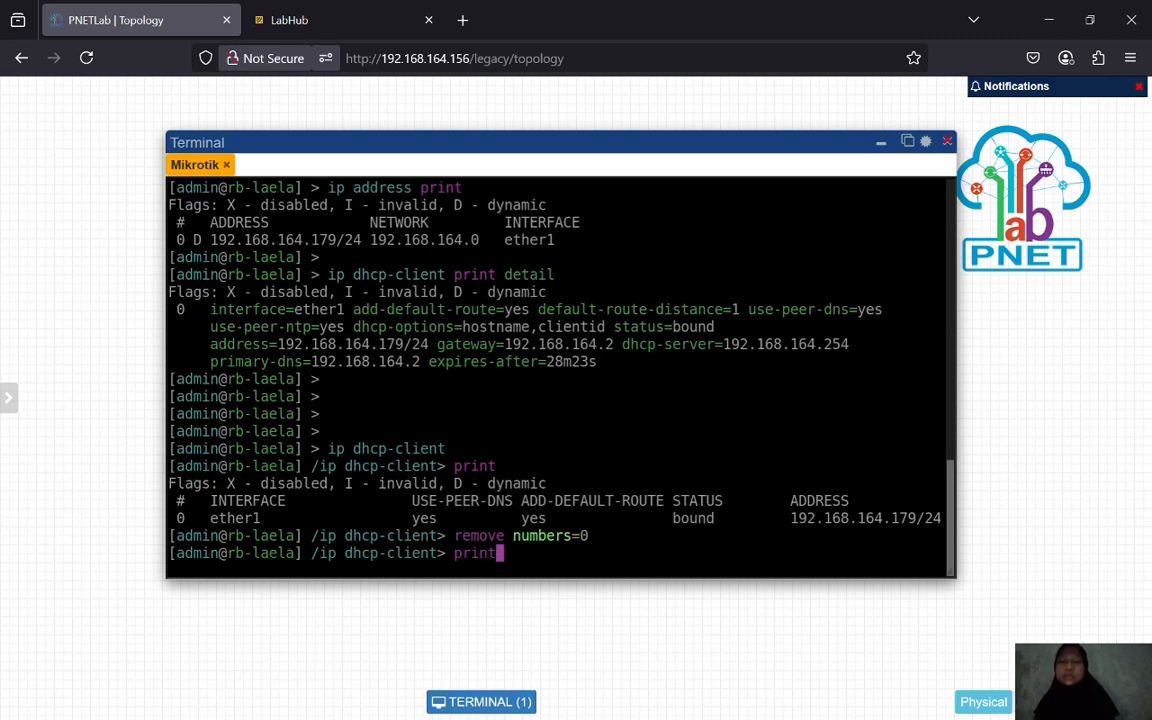
{"action": "key", "text": "Return"}
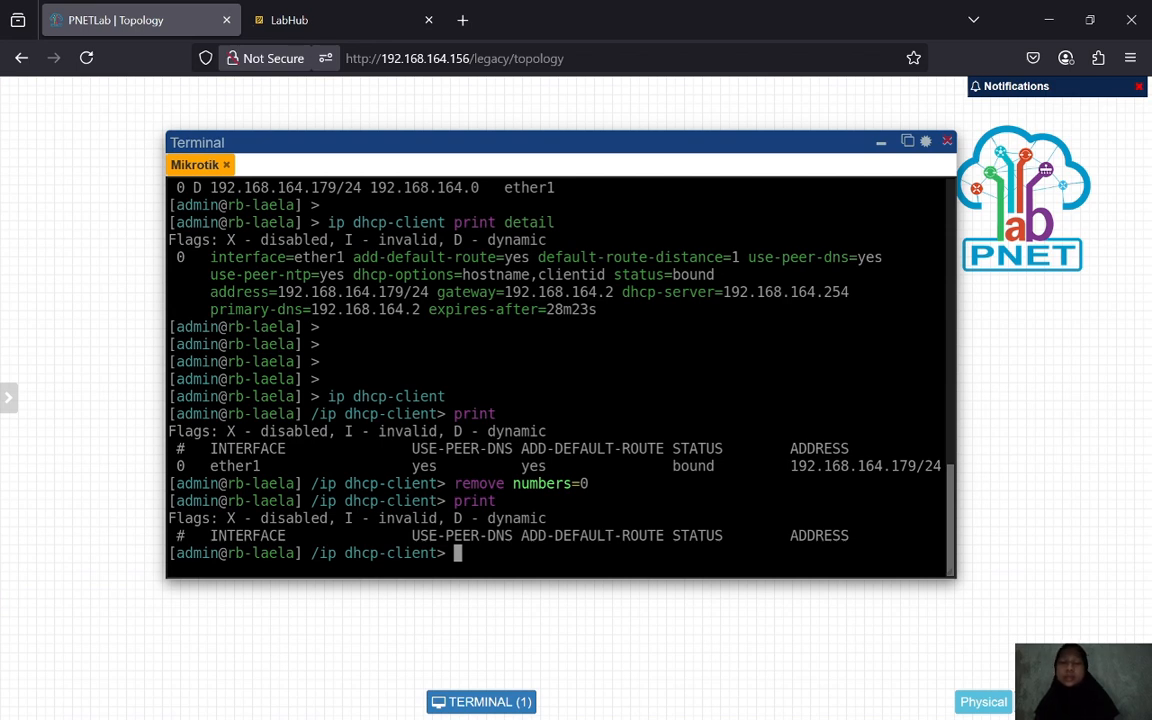
- Return to the top level and print routes and DNS settings, both empty
{"action": "type", "text": "/"}
{"action": "key", "text": "Return"}
{"action": "key", "text": "Return"}
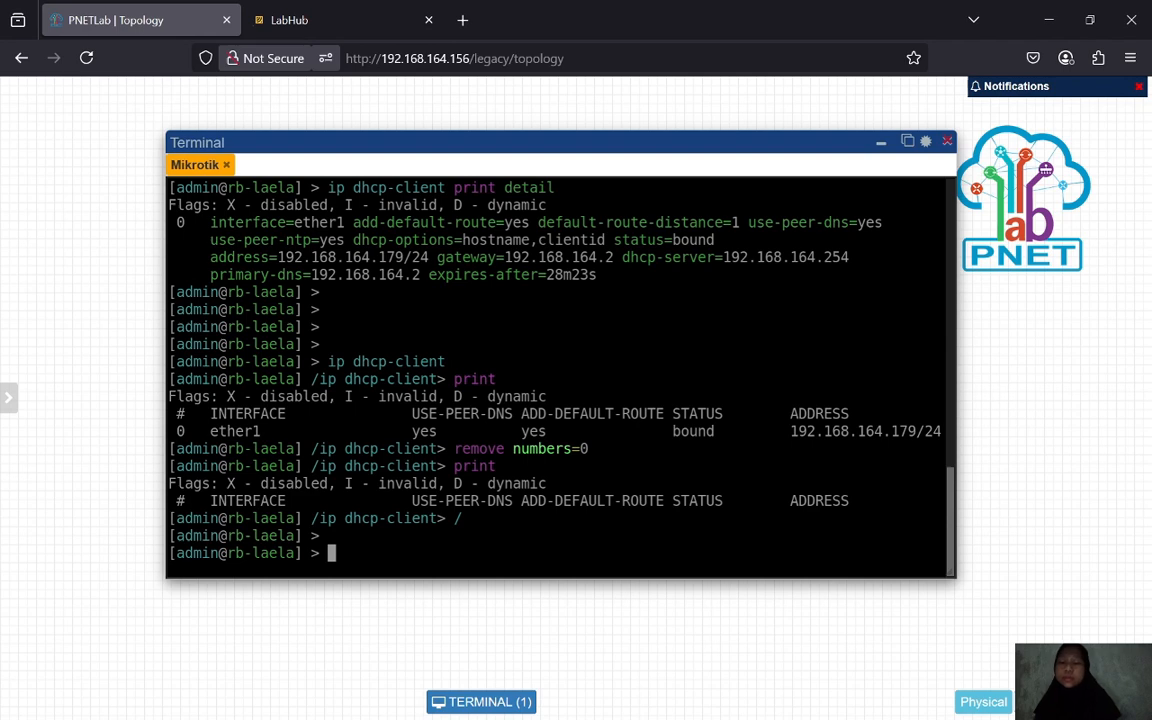
{"action": "type", "text": "ip ro"}
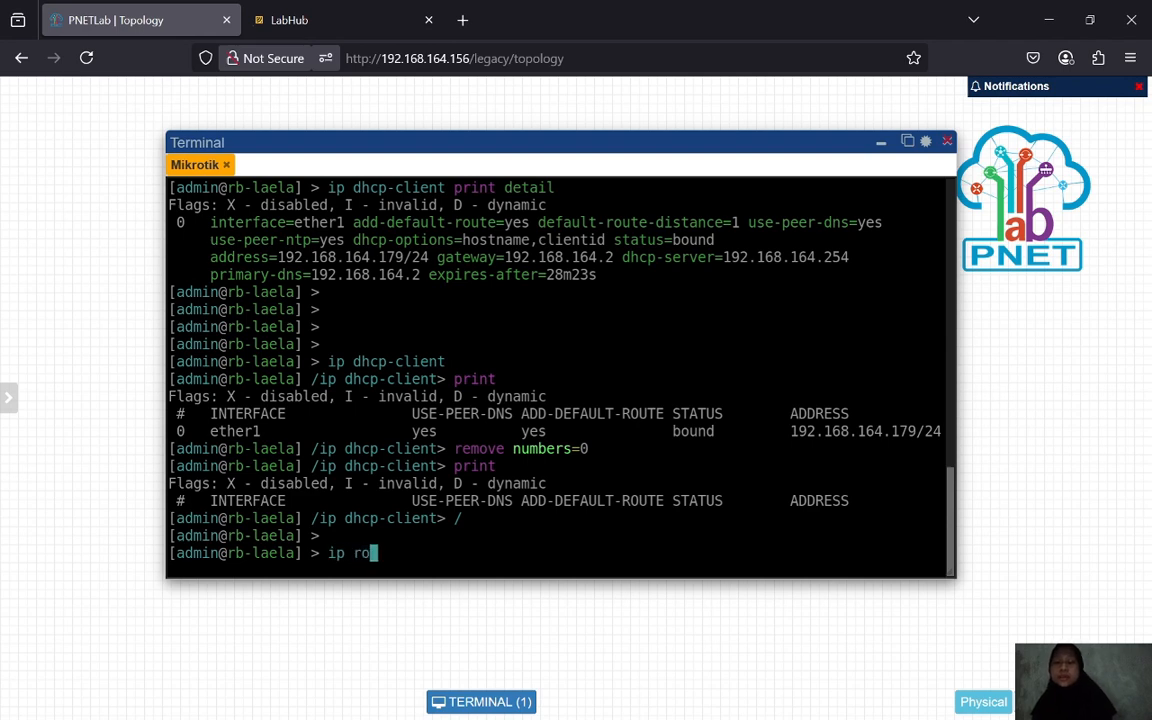
{"action": "type", "text": "ute print"}
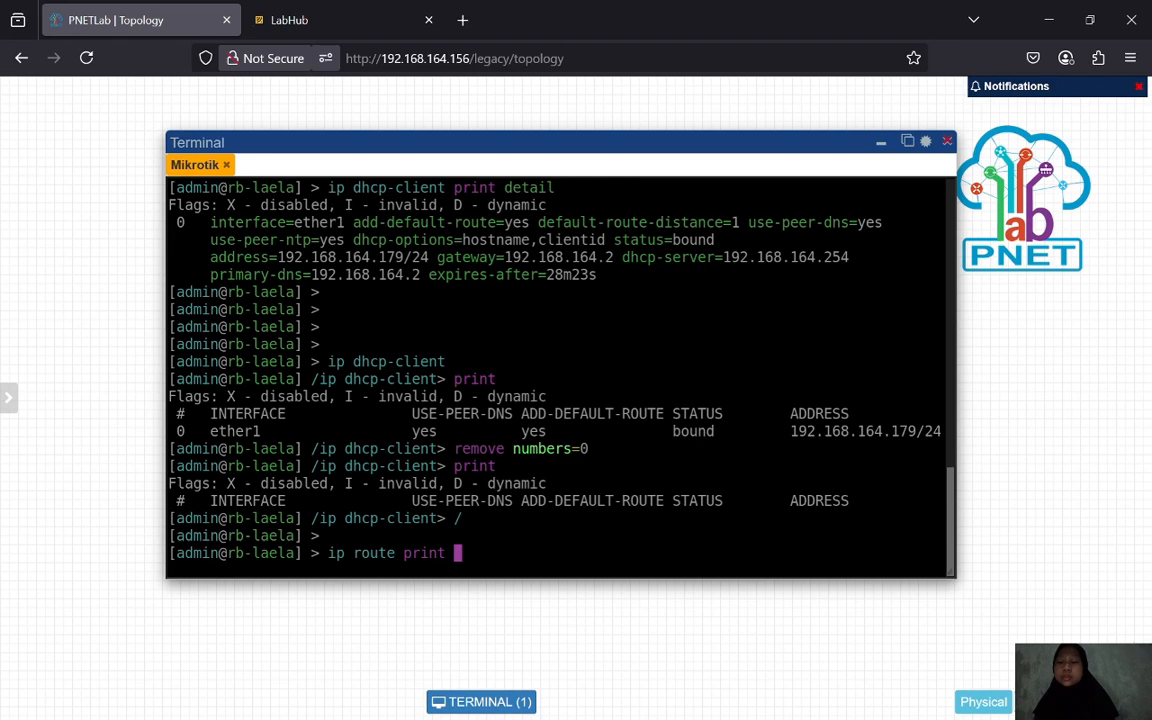
{"action": "key", "text": "Return"}
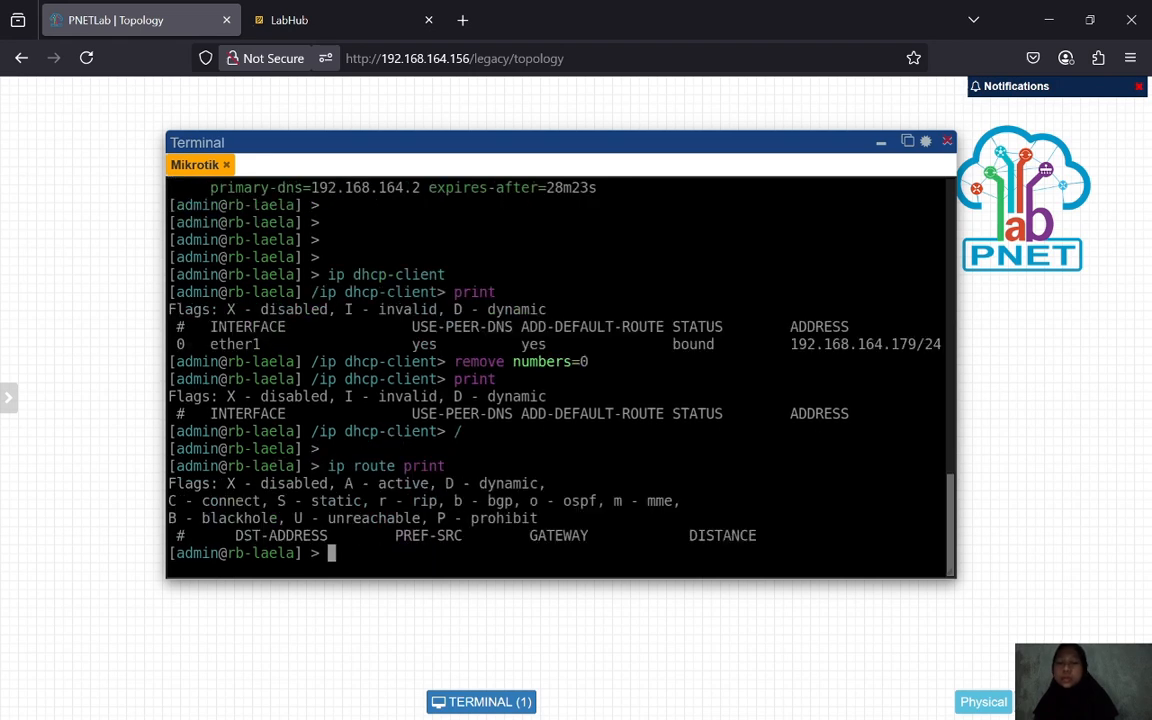
{"action": "type", "text": "ip d"}
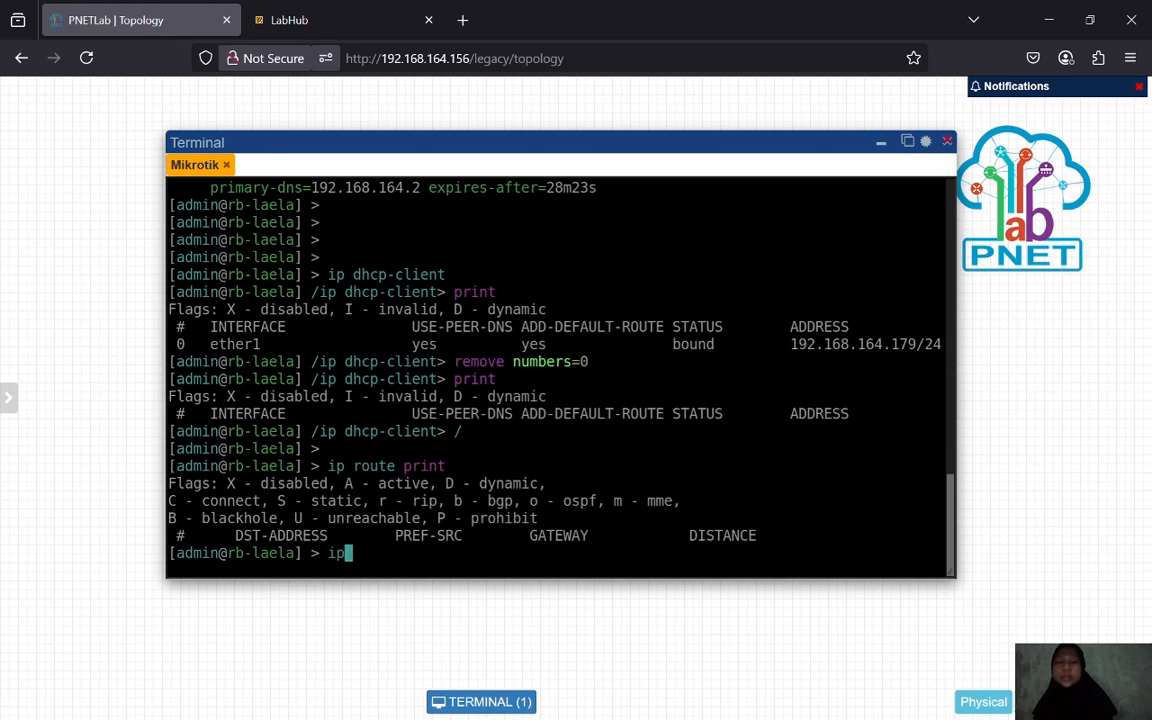
{"action": "type", "text": "n"}
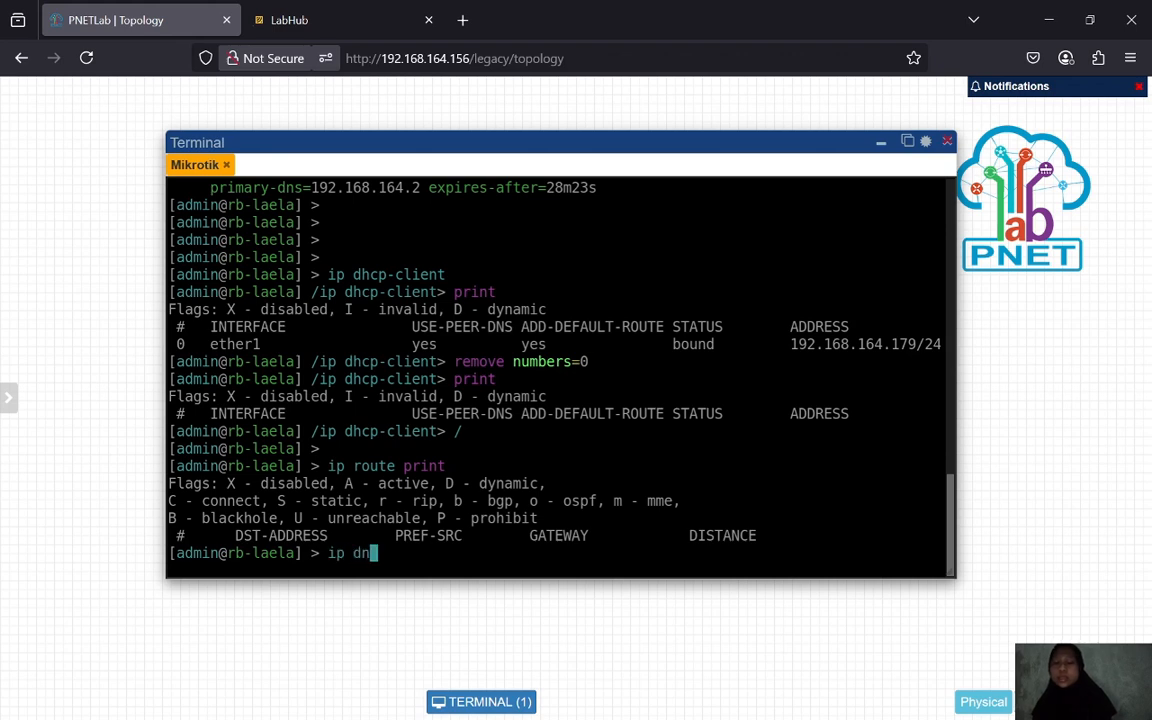
{"action": "type", "text": "s print"}
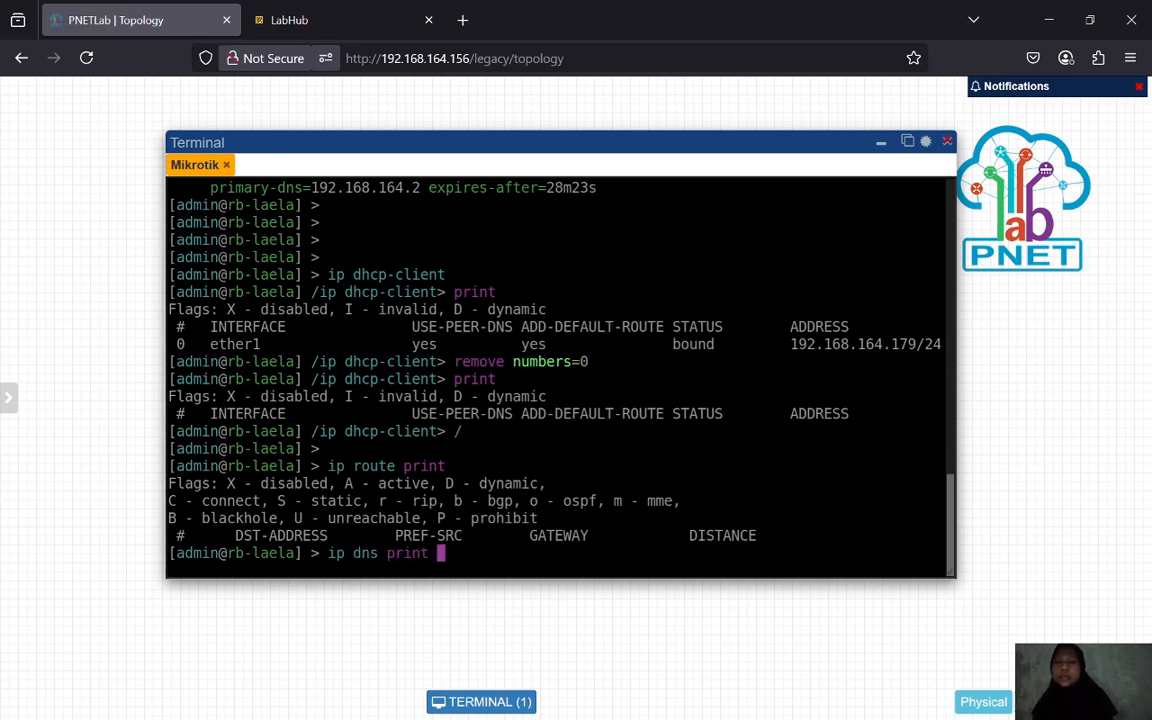
{"action": "key", "text": "Return"}
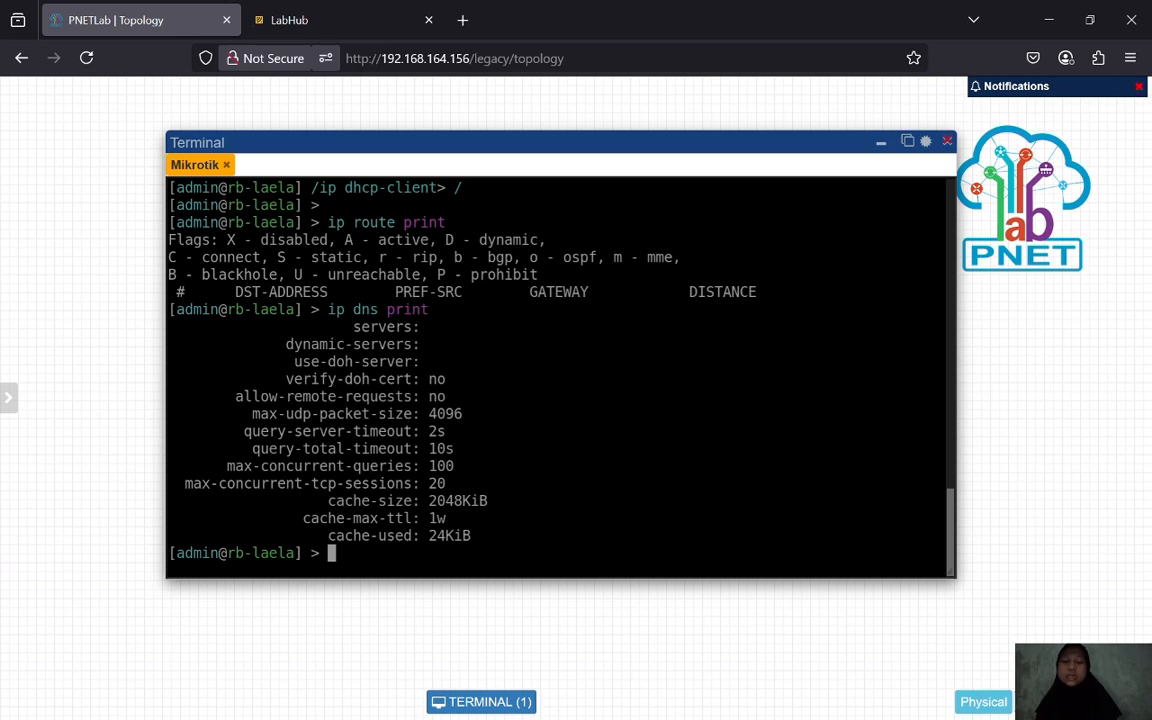
{"action": "type", "text": "ip"}
{"action": "key", "text": "BackSpace"}
{"action": "key", "text": "BackSpace"}
- Add address 192.168.164.136/24 on ether1 and list IP addresses to confirm it
{"action": "key", "text": "Return"}
{"action": "key", "text": "Return"}
{"action": "key", "text": "Return"}
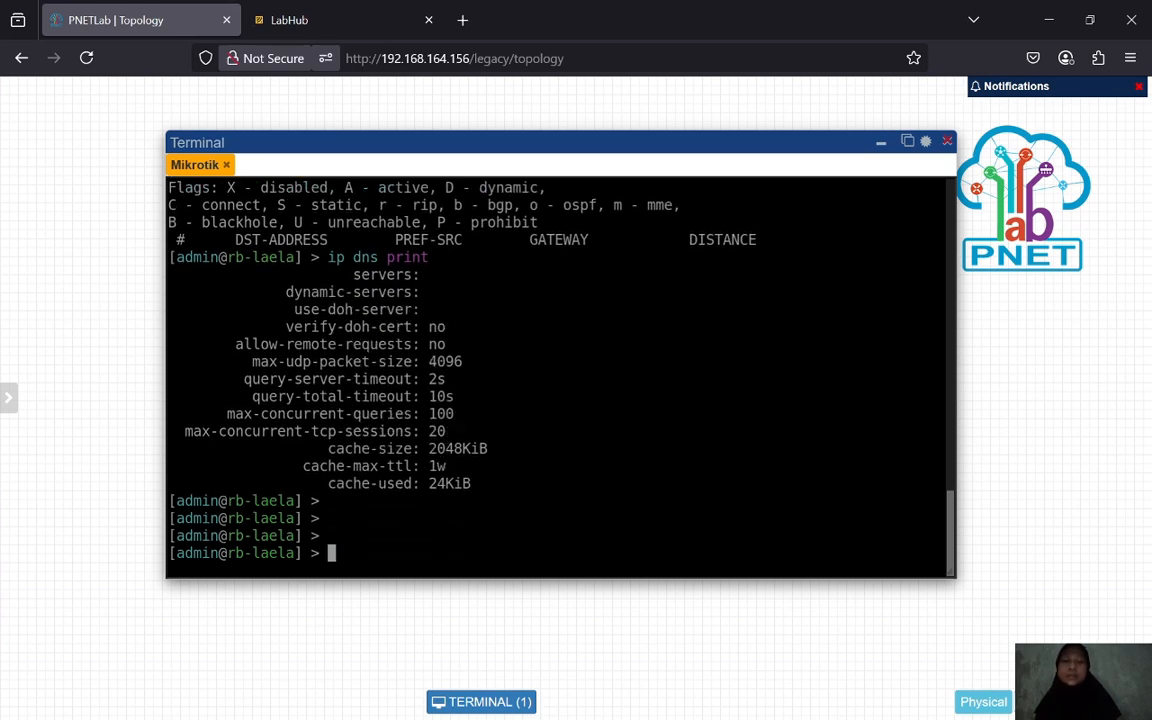
{"action": "type", "text": "ip address "}
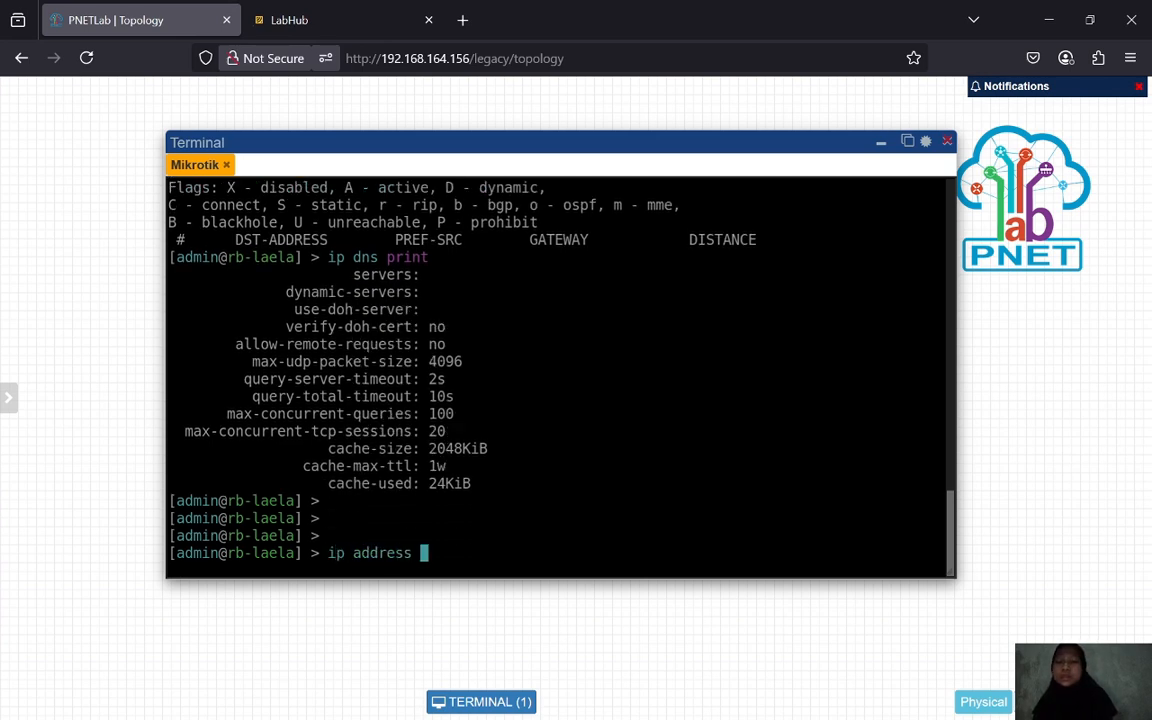
{"action": "type", "text": "add address="}
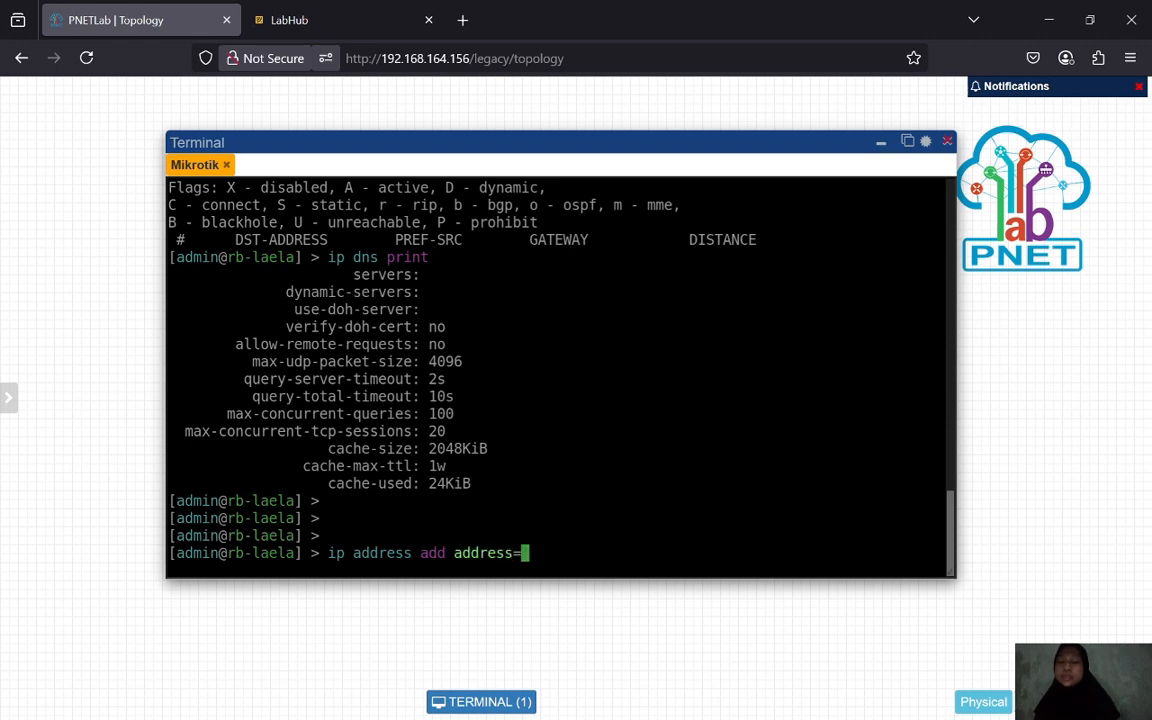
{"action": "type", "text": "1"}
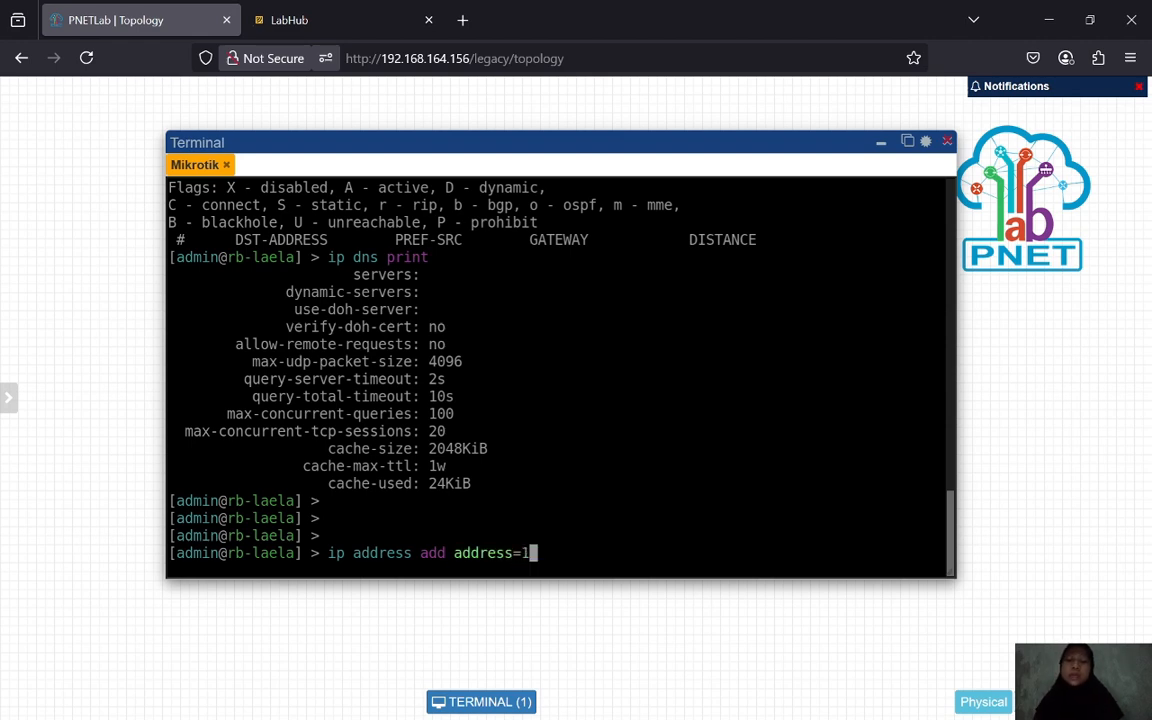
{"action": "type", "text": "92.168."}
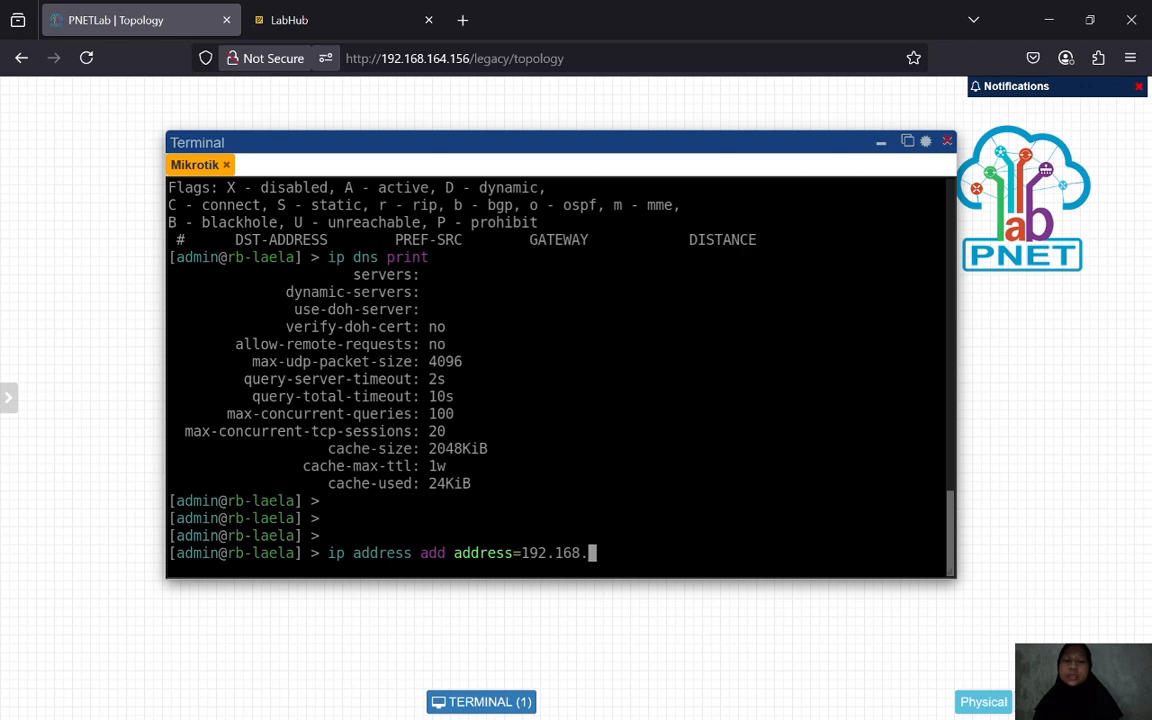
{"action": "type", "text": "164.13"}
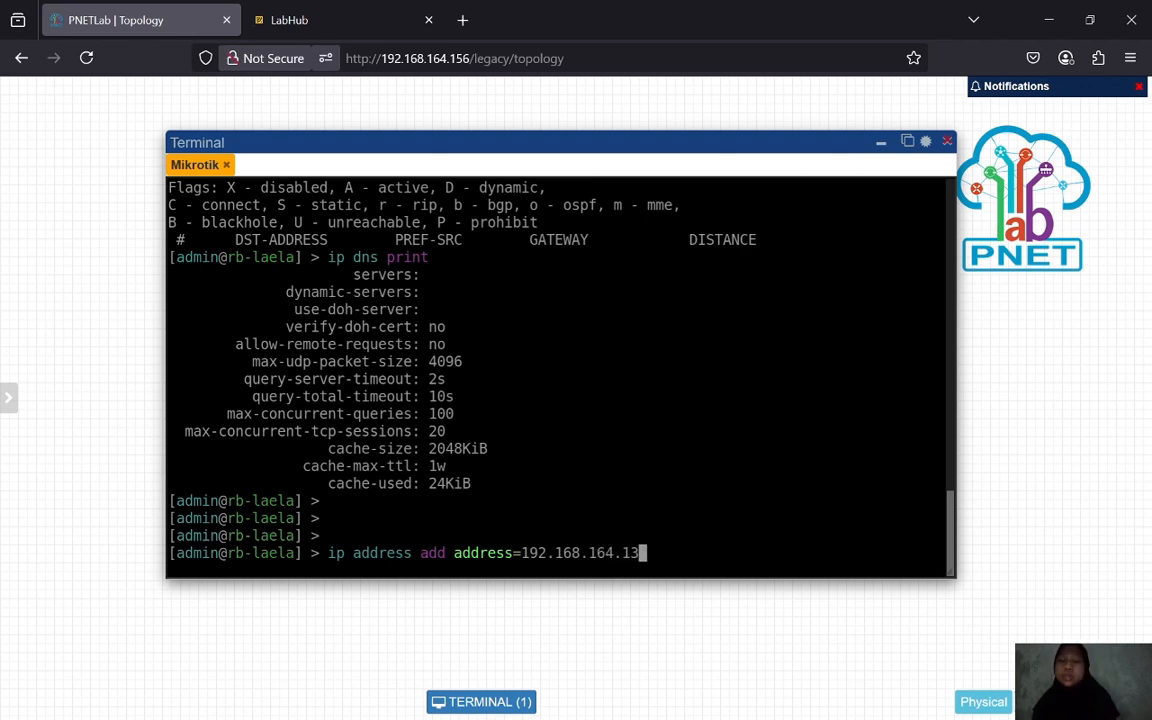
{"action": "type", "text": "2"}
{"action": "key", "text": "BackSpace"}
{"action": "type", "text": "6/24"}
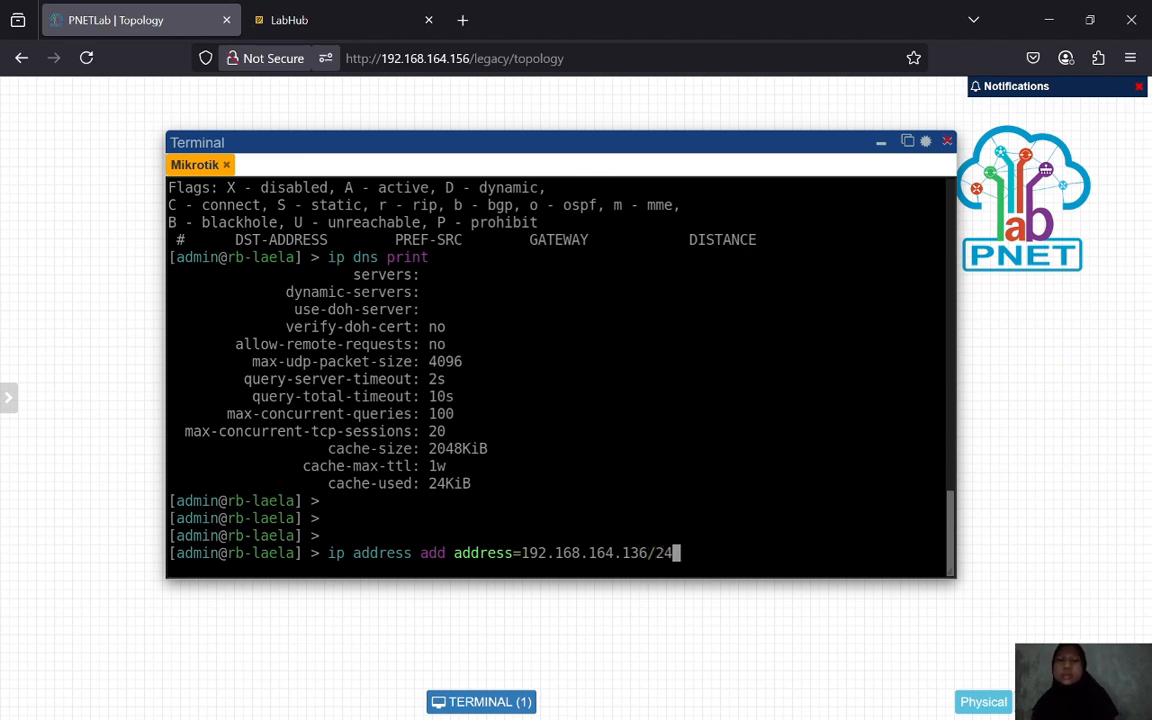
{"action": "type", "text": " interface="}
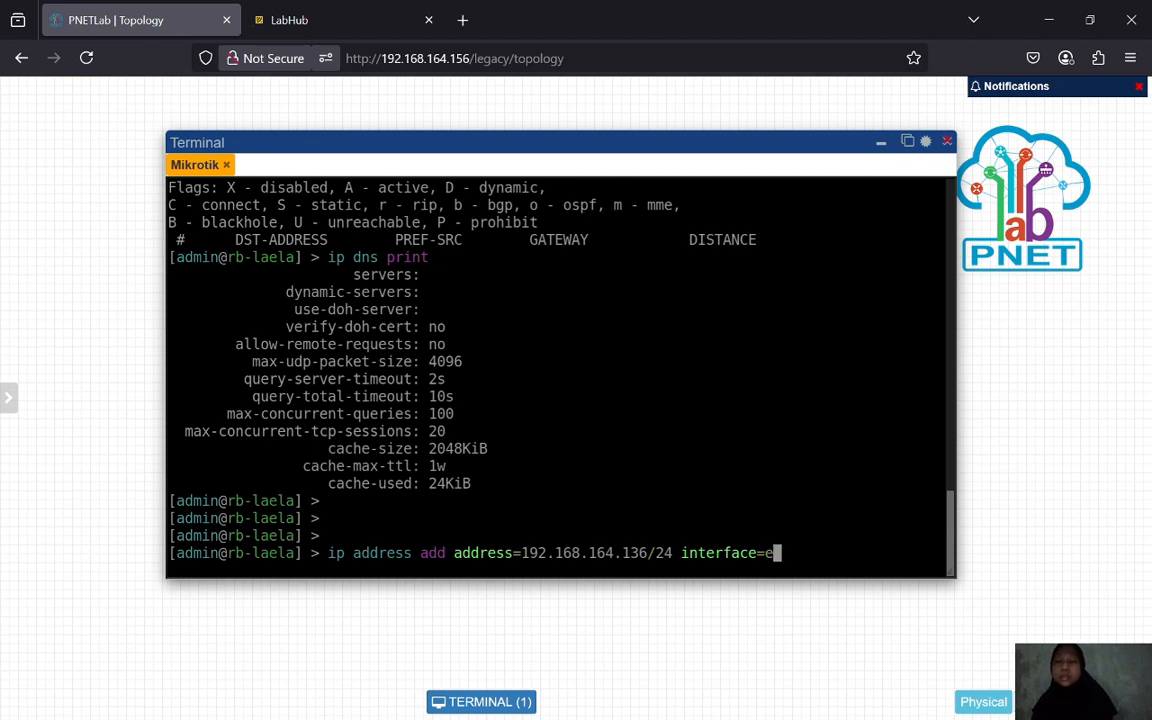
{"action": "type", "text": "ether1"}
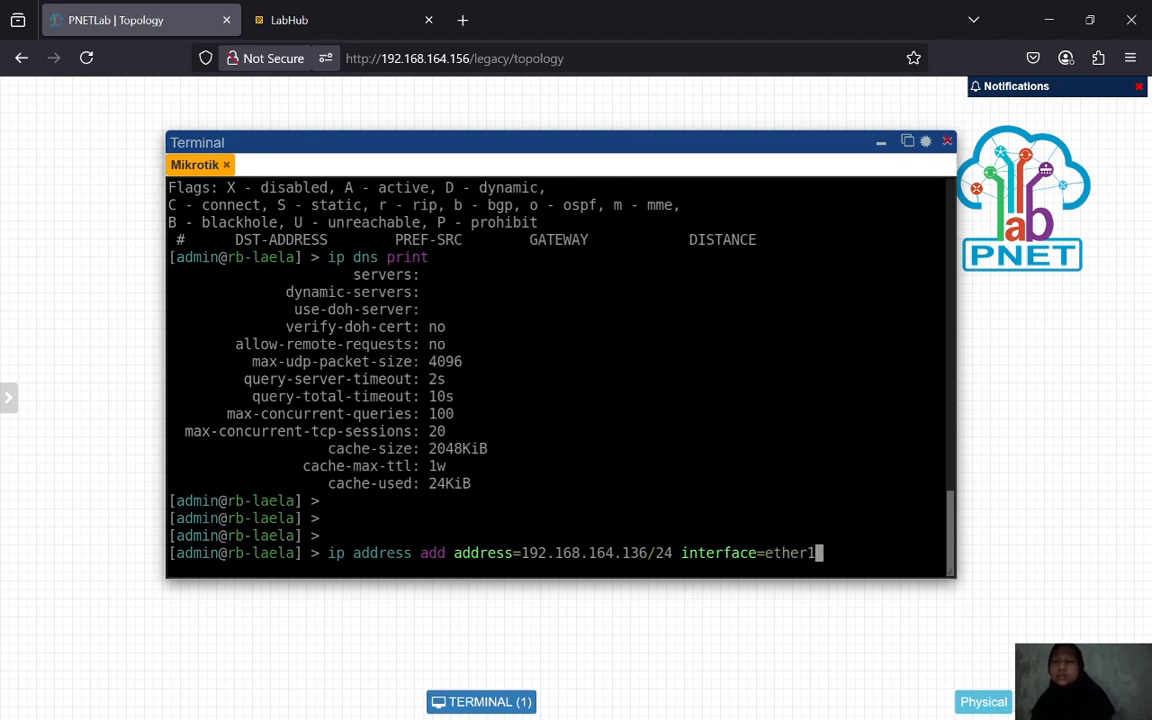
{"action": "key", "text": "Return"}
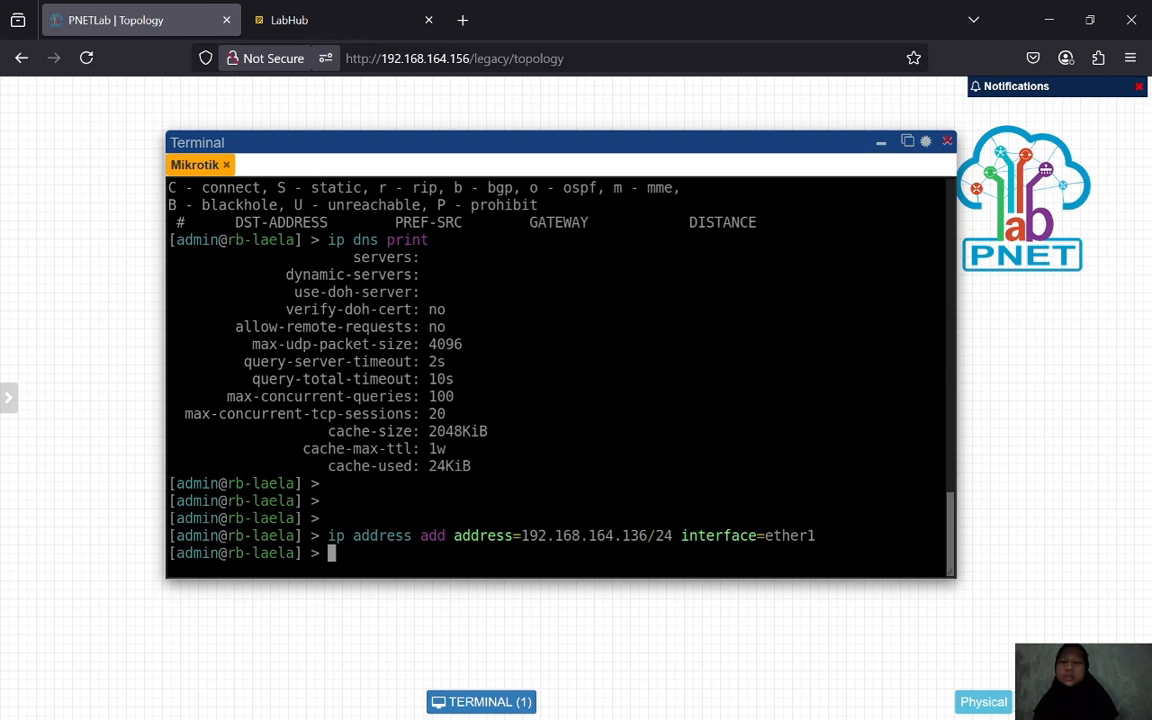
{"action": "type", "text": "ip address"}
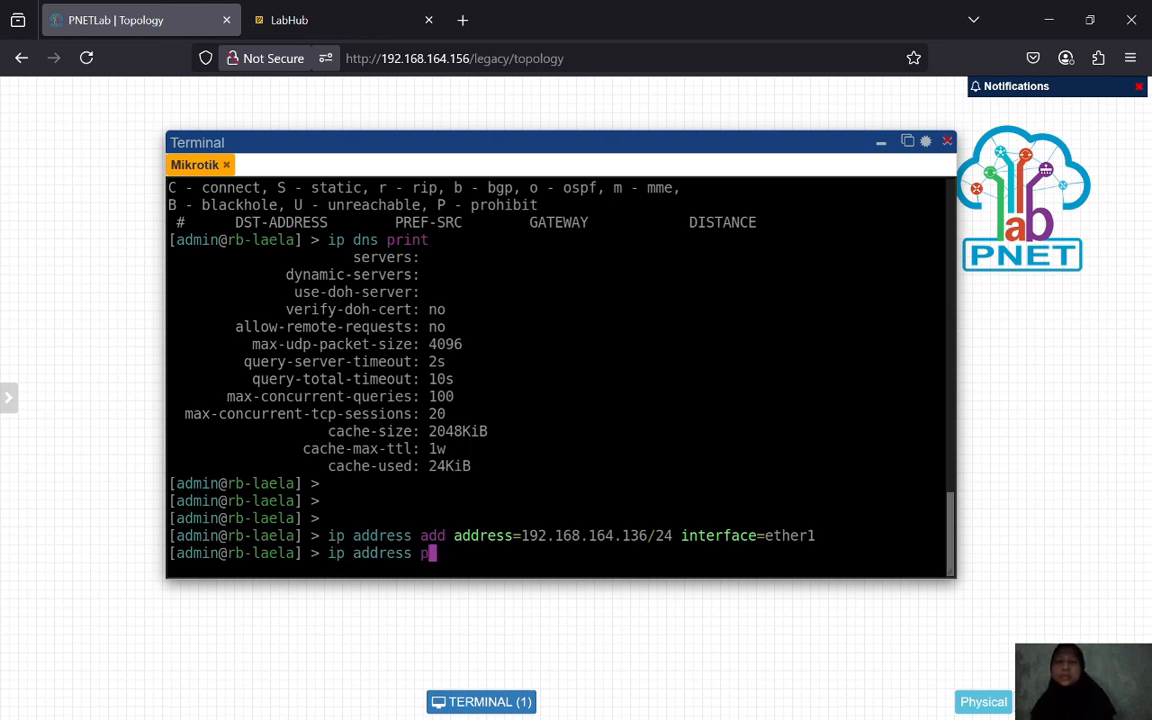
{"action": "type", "text": "print"}
{"action": "key", "text": "Return"}
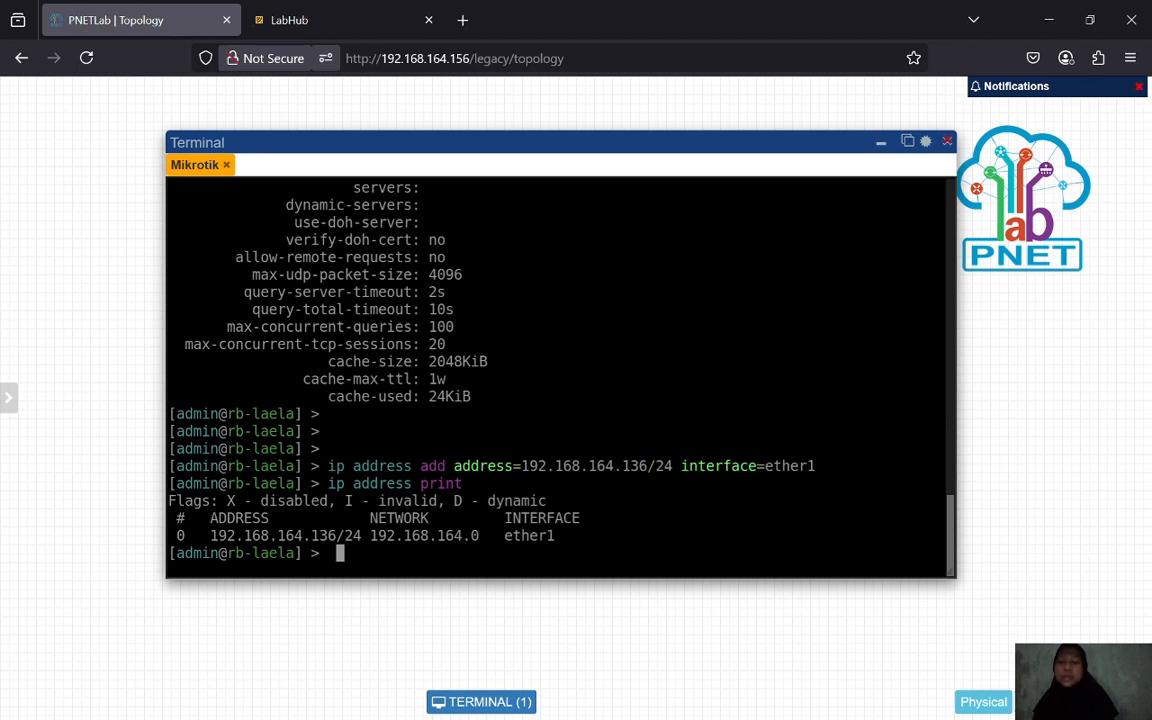
- Ping 192.168.164.2 from the router, getting five replies with 0% loss
{"action": "key", "text": "Return"}
{"action": "key", "text": "Return"}
{"action": "type", "text": "pin"}
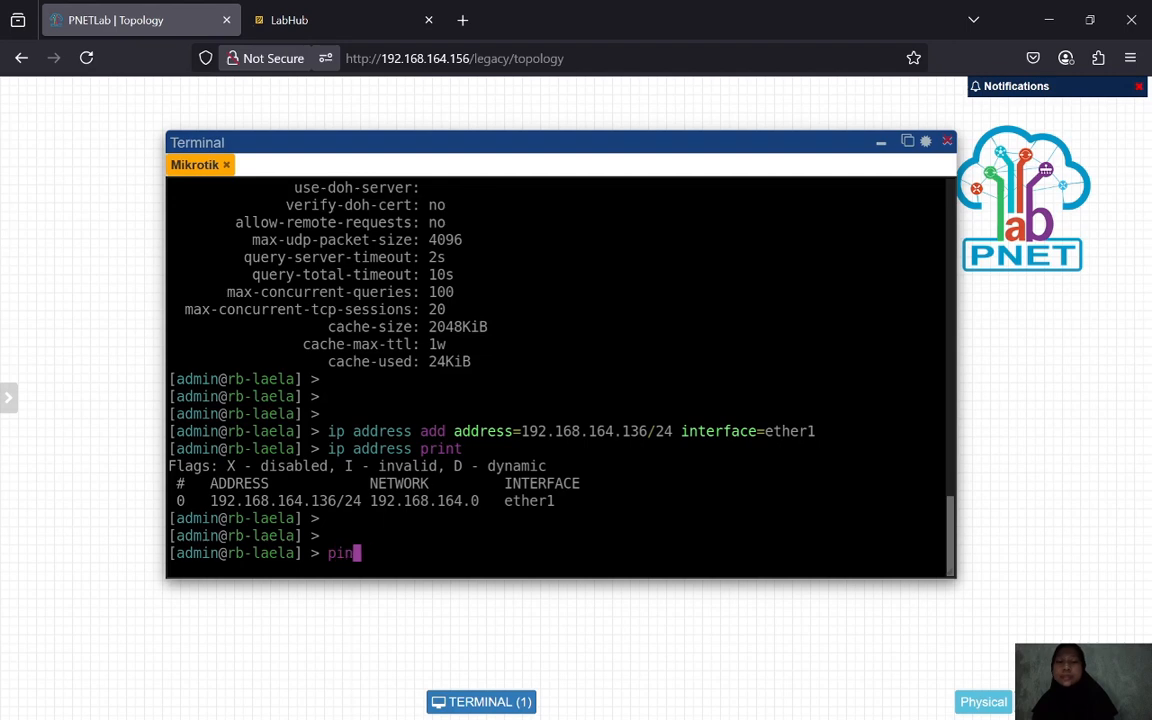
{"action": "type", "text": "g 192."}
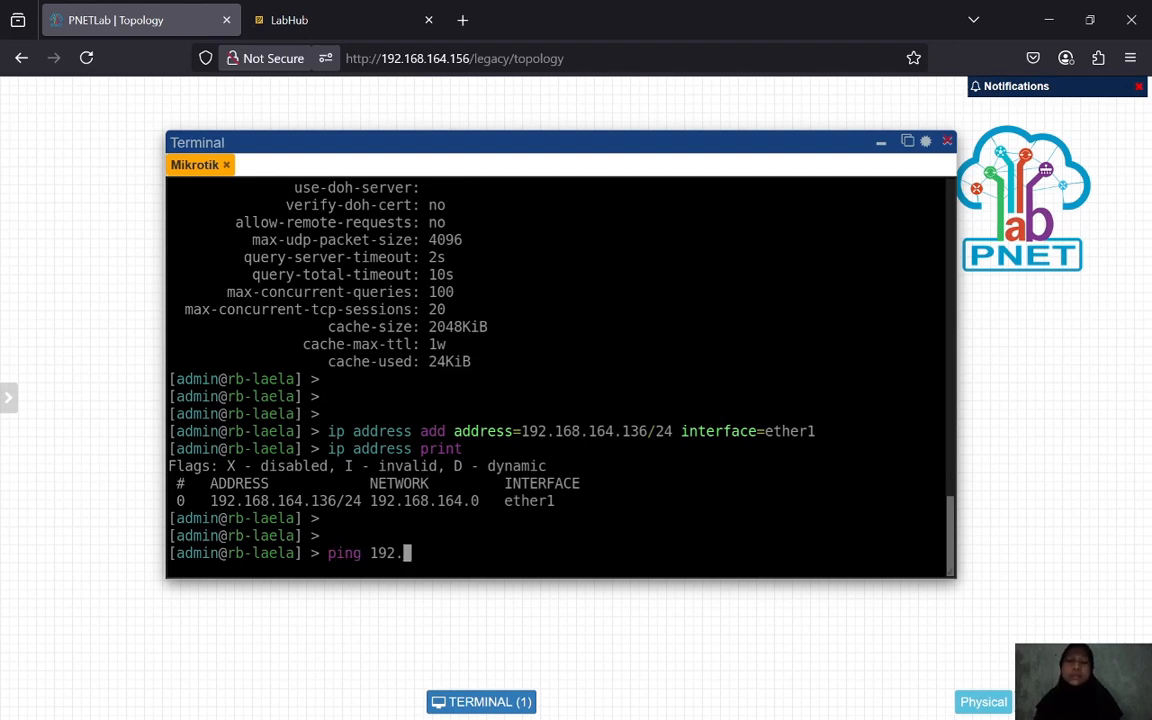
{"action": "type", "text": "168.164"}
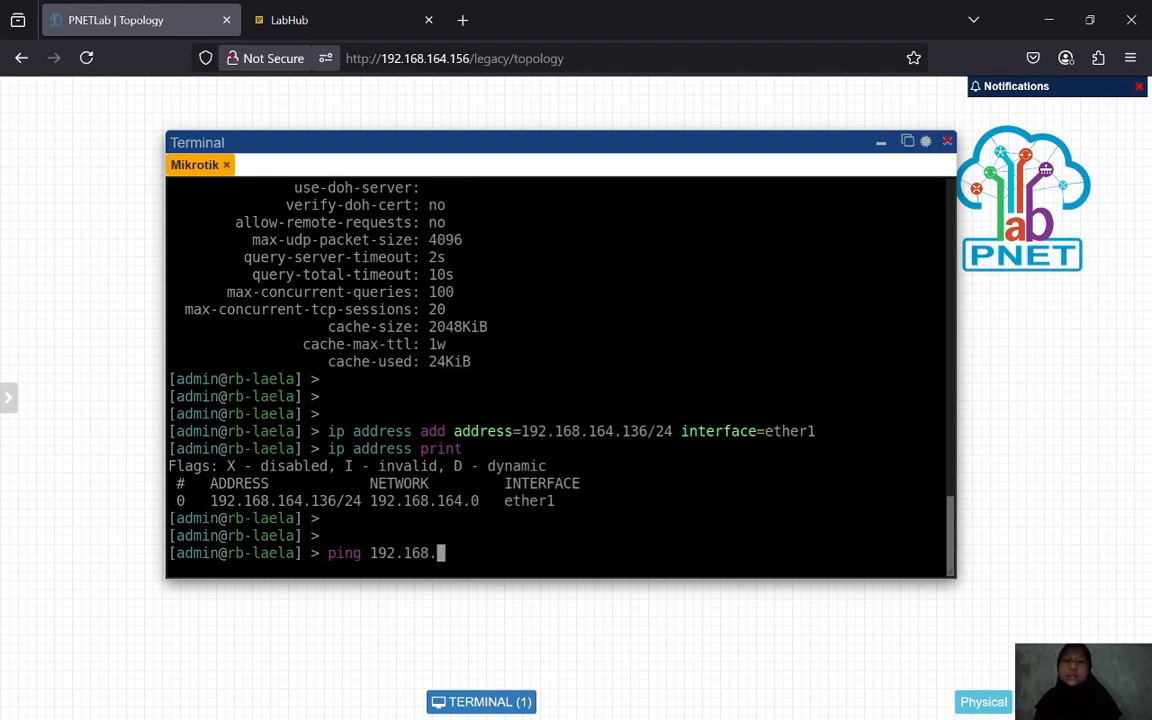
{"action": "type", "text": ".2"}
{"action": "key", "text": "Return"}
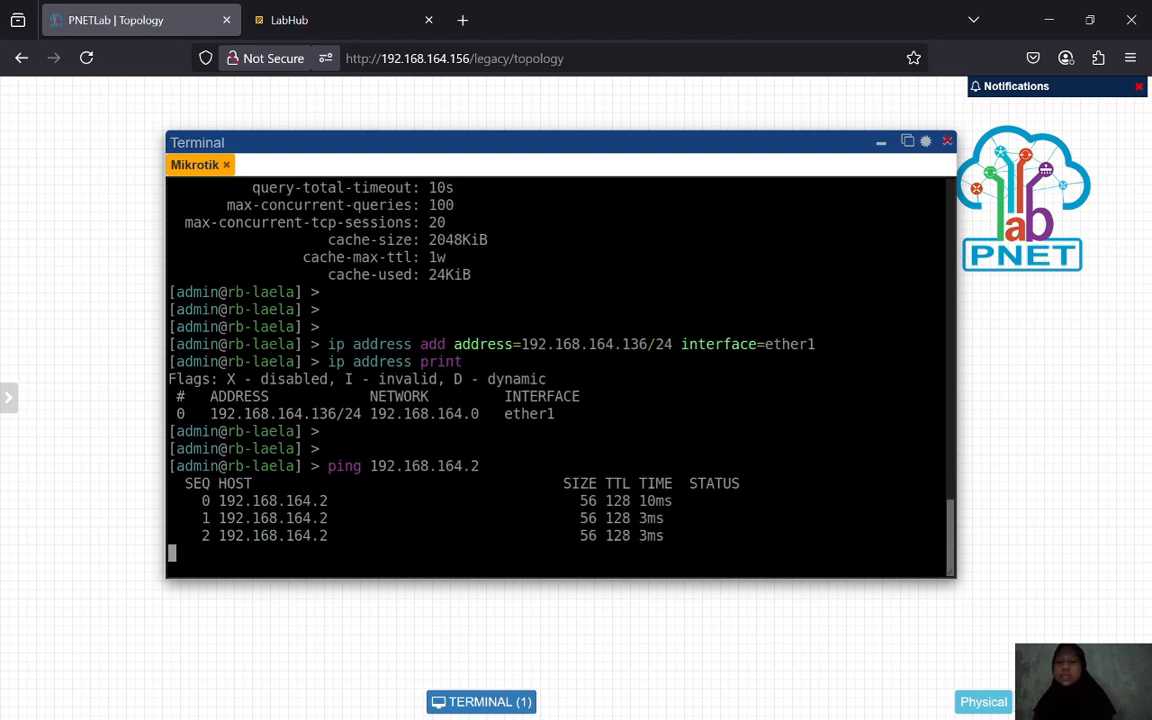
{"action": "key", "text": "ctrl+c"}
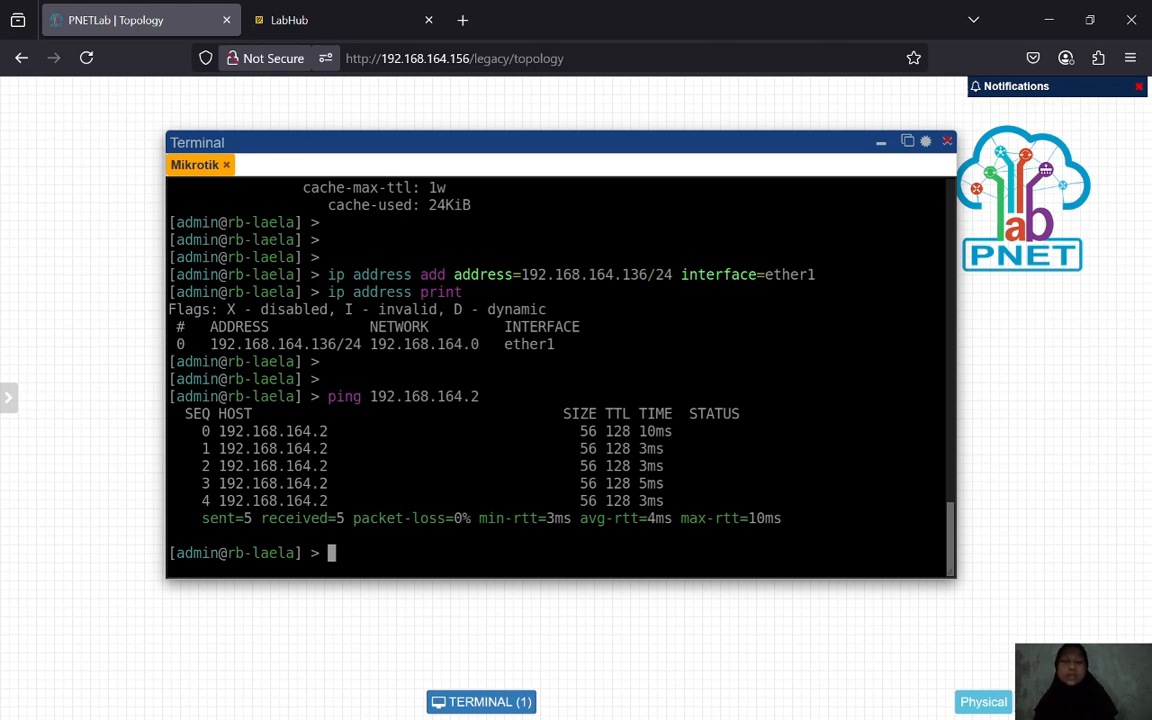
{"action": "key", "text": "Return"}
- Add a default route with gateway 192.168.164.2 and print the route table
{"action": "type", "text": "ip ro"}
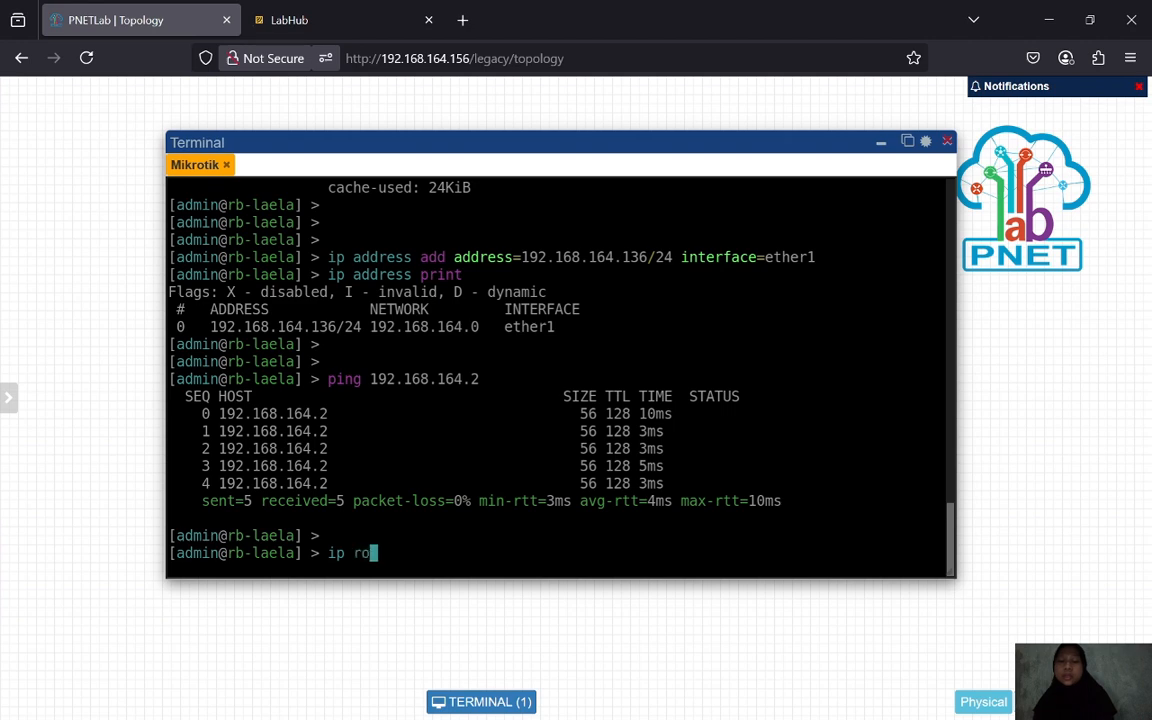
{"action": "type", "text": "ute "}
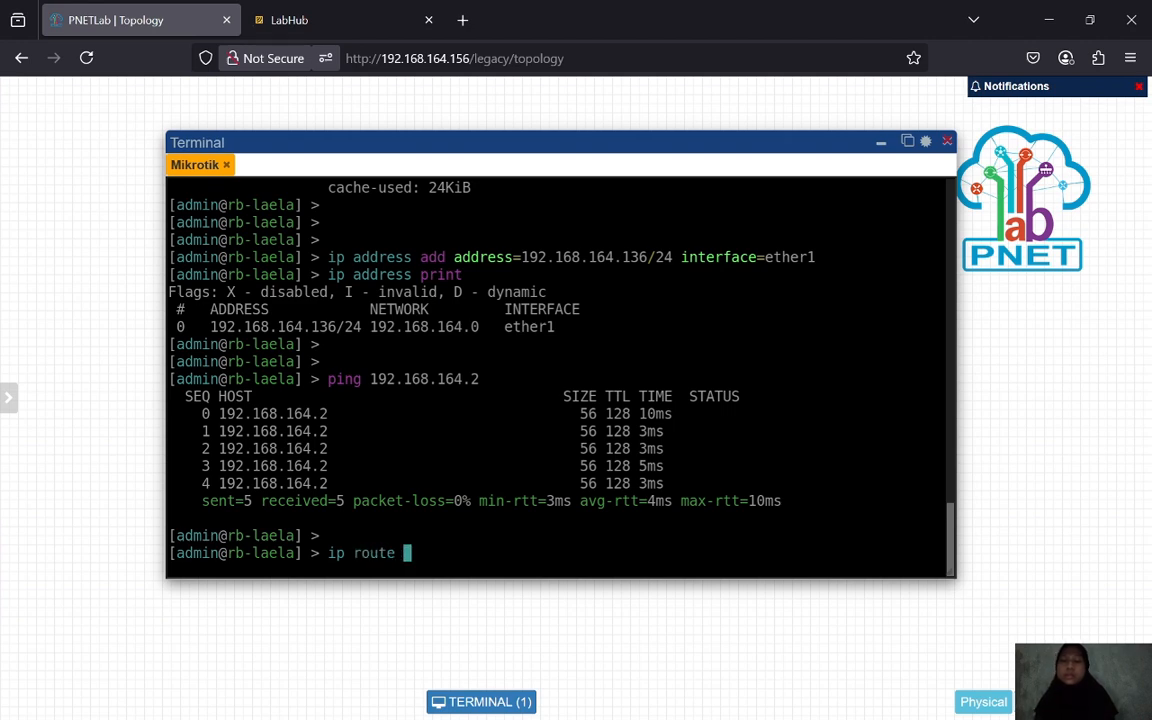
{"action": "type", "text": "add g"}
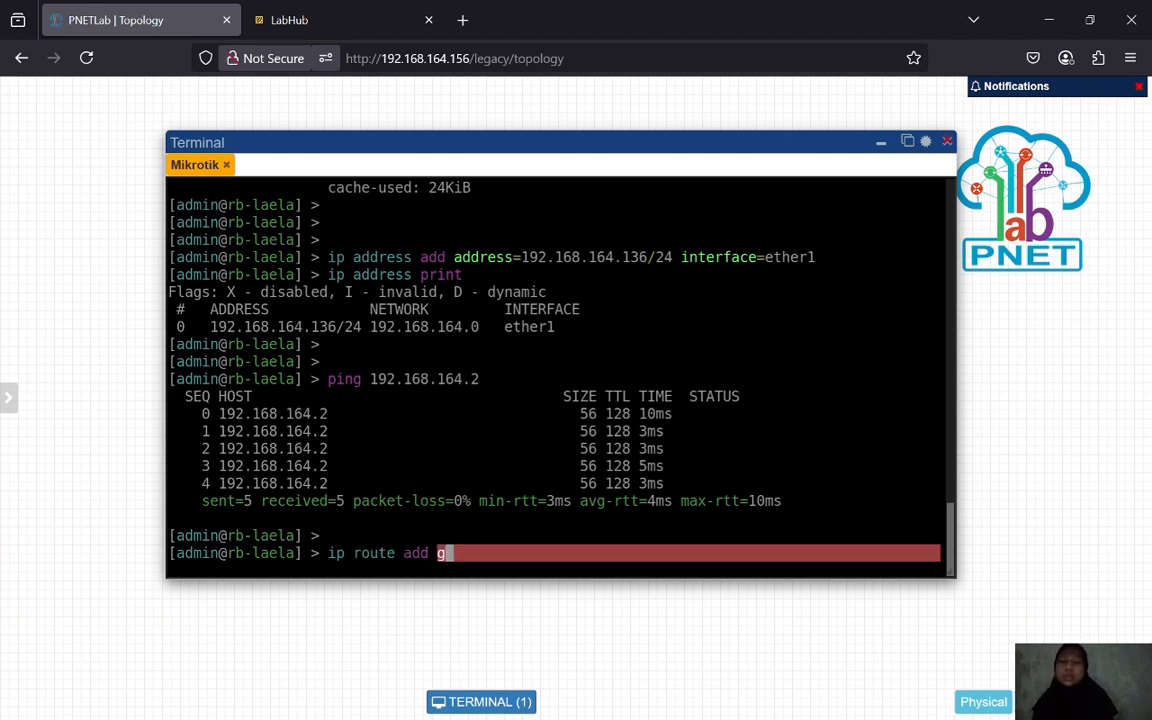
{"action": "type", "text": "at"}
{"action": "key", "text": "Tab"}
{"action": "type", "text": "1"}
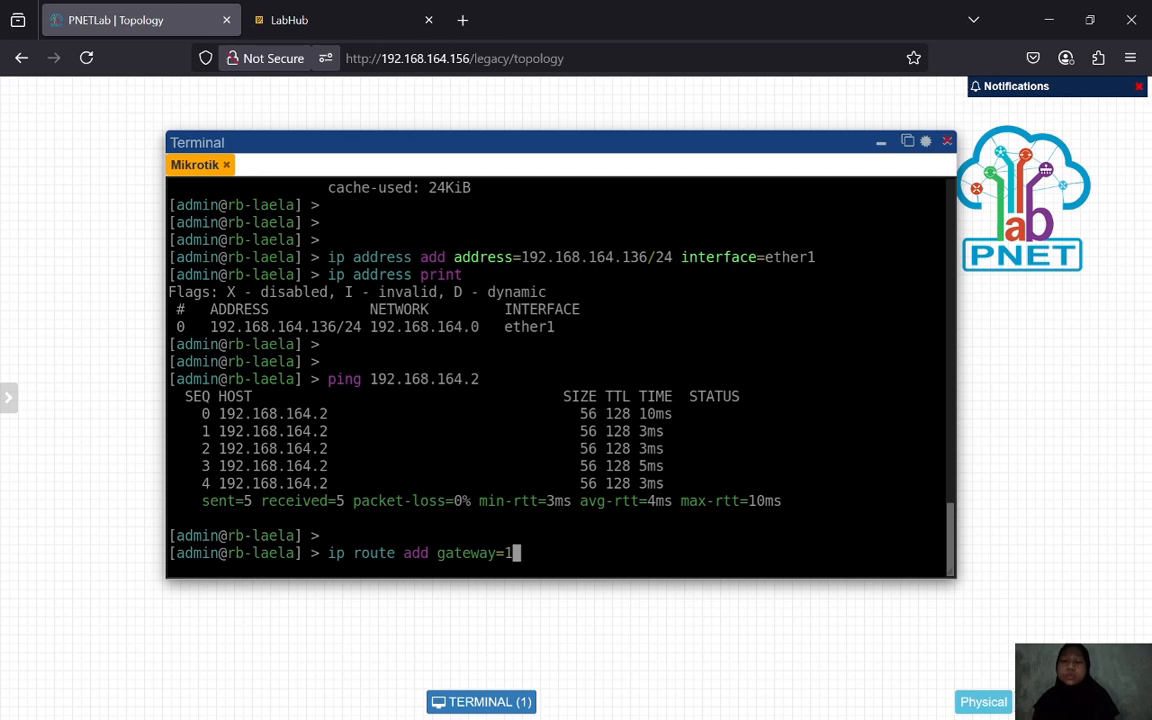
{"action": "type", "text": "92.168.16"}
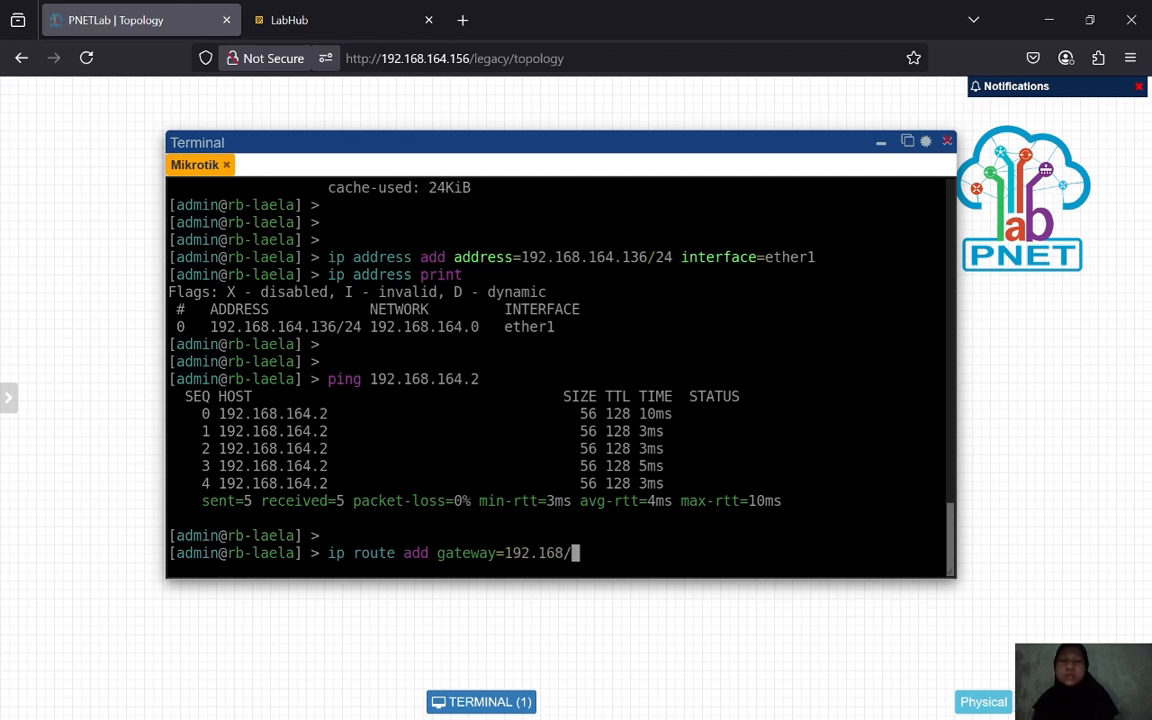
{"action": "type", "text": "4.2"}
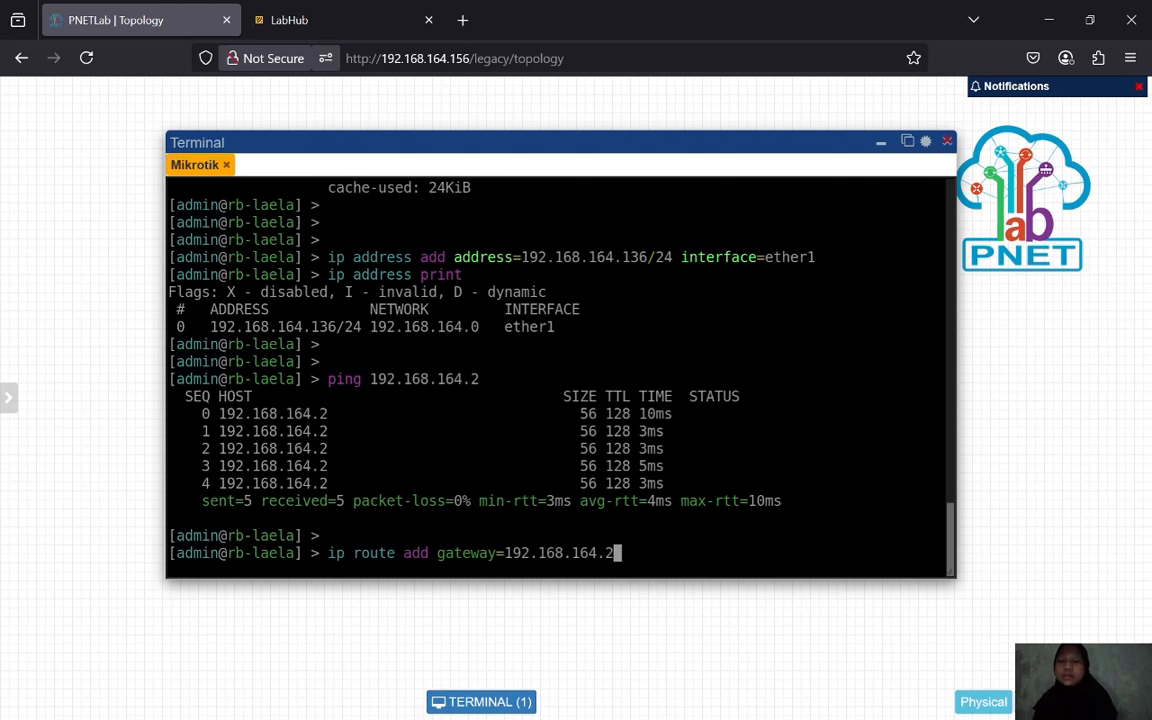
{"action": "key", "text": "Return"}
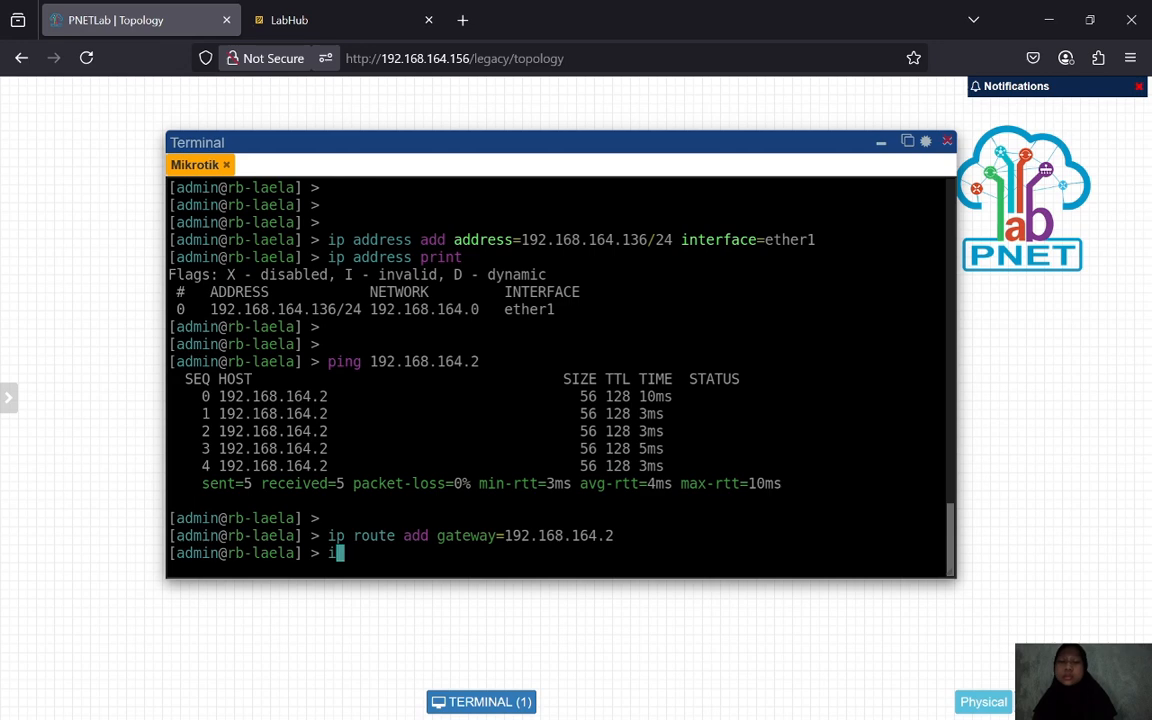
{"action": "type", "text": "ip route print"}
{"action": "key", "text": "Return"}
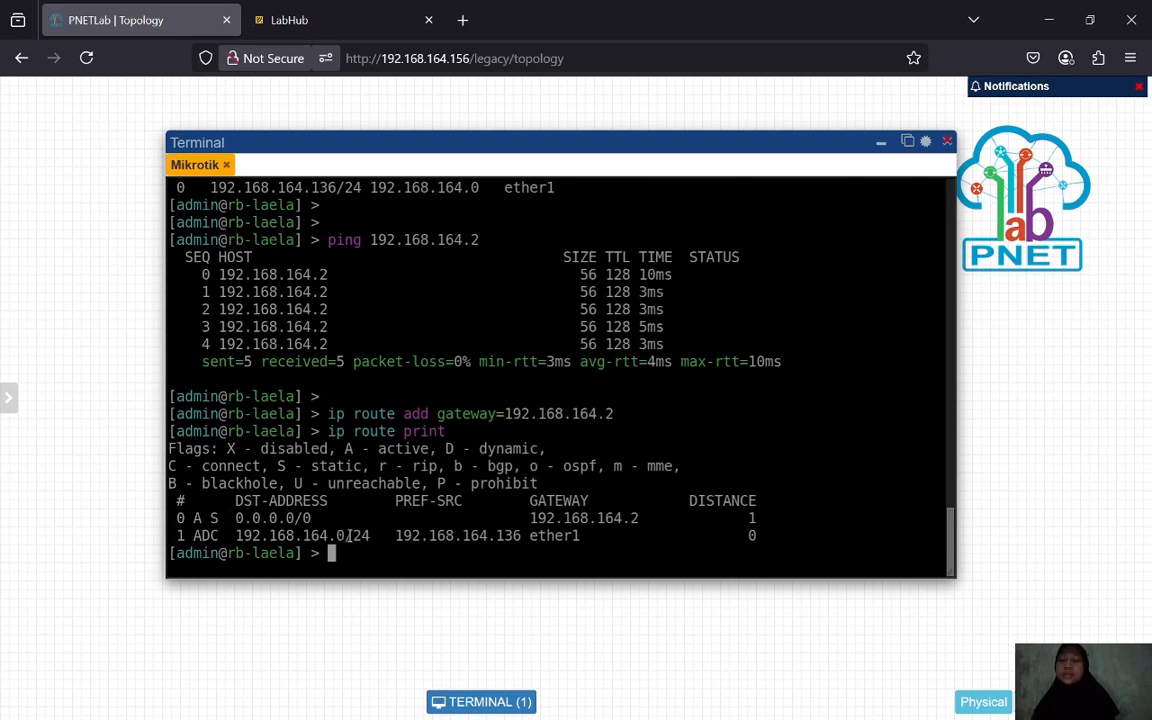
- Ping 8.8.8.8 from the router, getting 7/7 replies with 0% loss
{"action": "key", "text": "Return"}
{"action": "key", "text": "Return"}
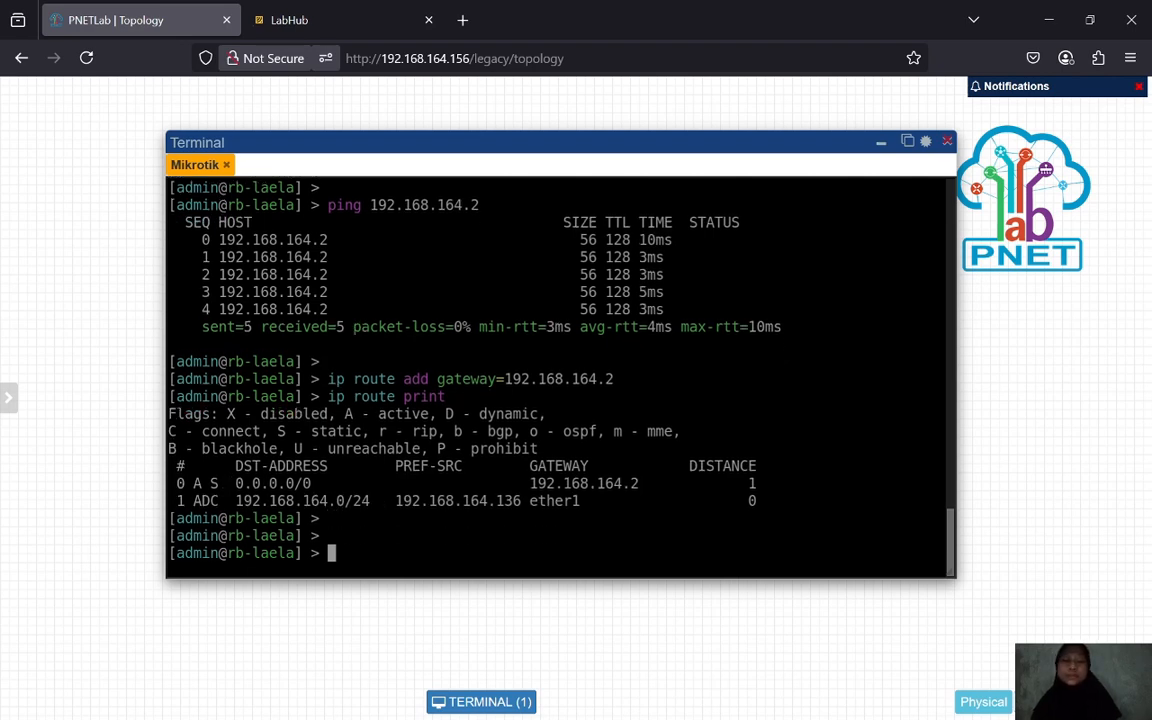
{"action": "type", "text": "ping 8.8."}
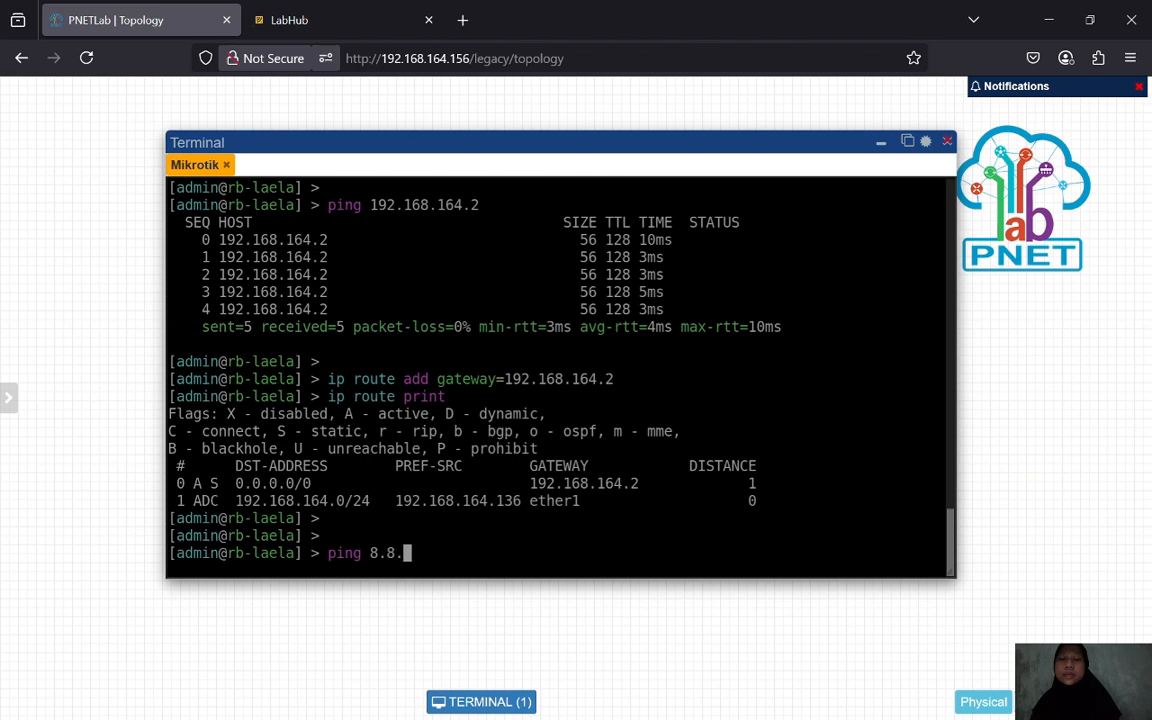
{"action": "type", "text": "8.8"}
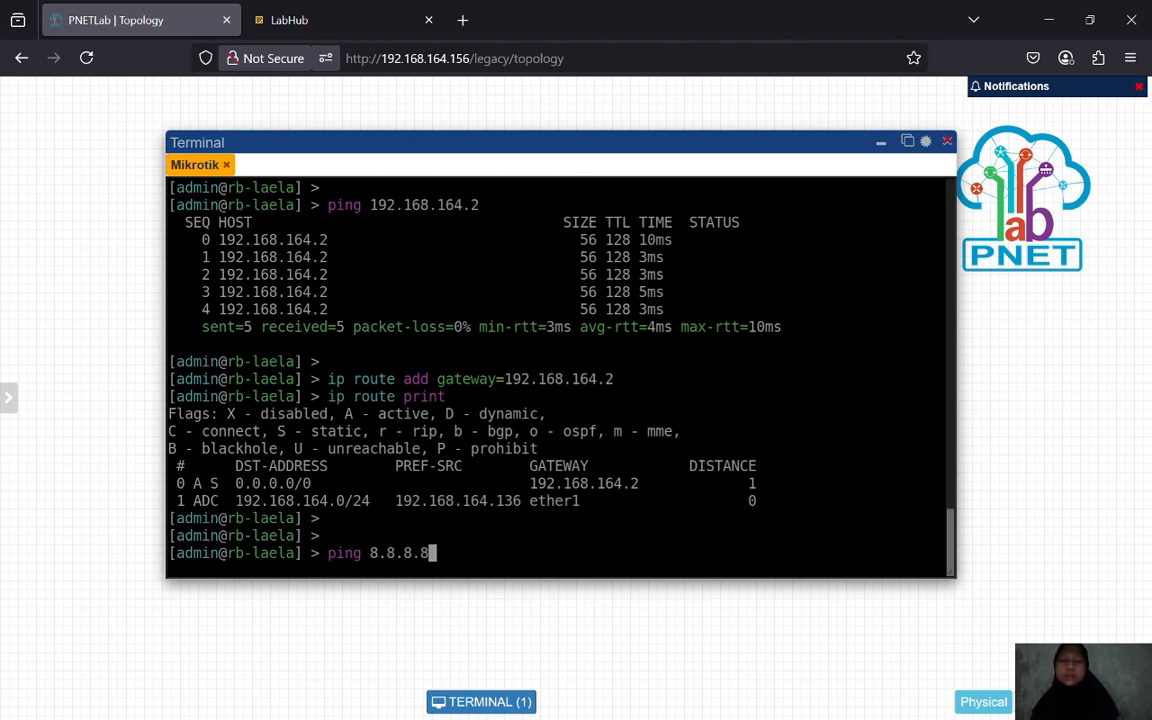
{"action": "key", "text": "Return"}
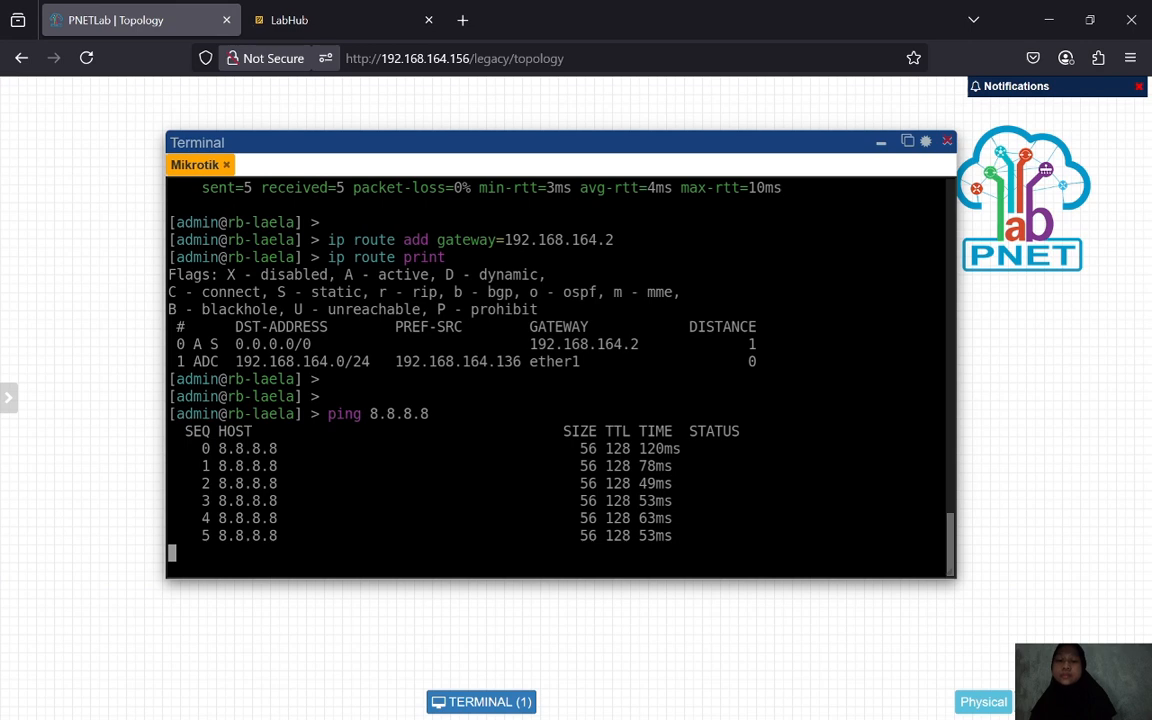
{"action": "key", "text": "ctrl+c"}
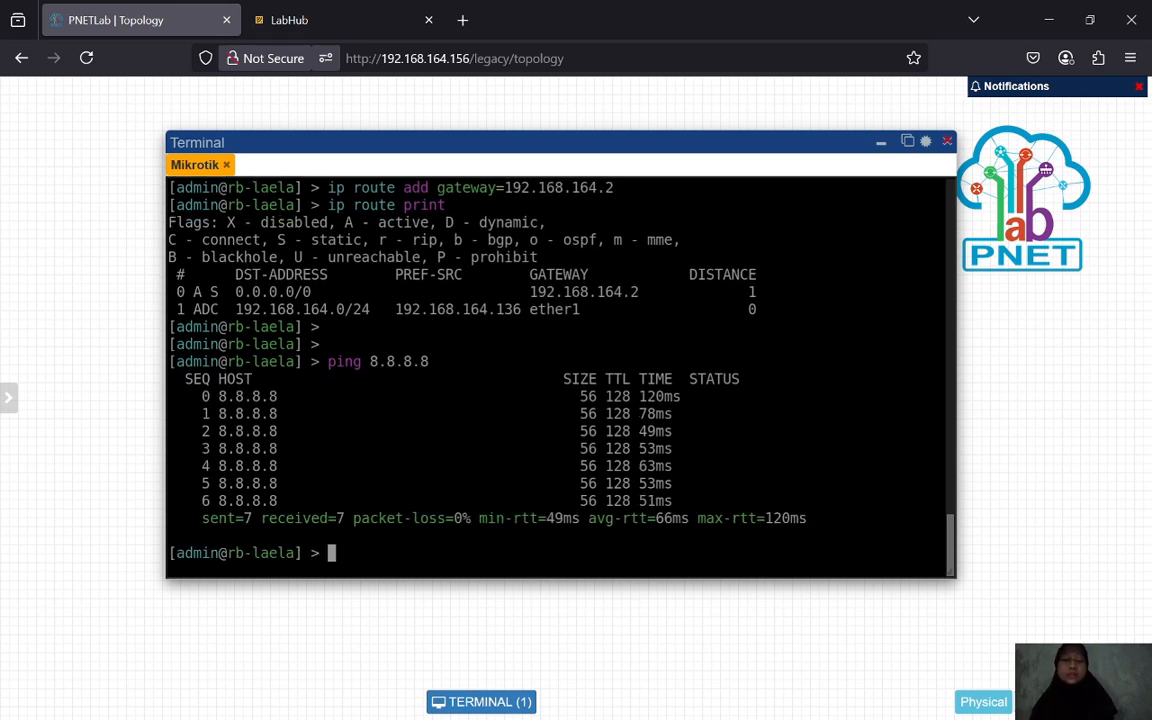
{"action": "key", "text": "Return"}
- Set the router's DNS server to 8.8.8.8 and print the DNS settings
{"action": "type", "text": "ip "}
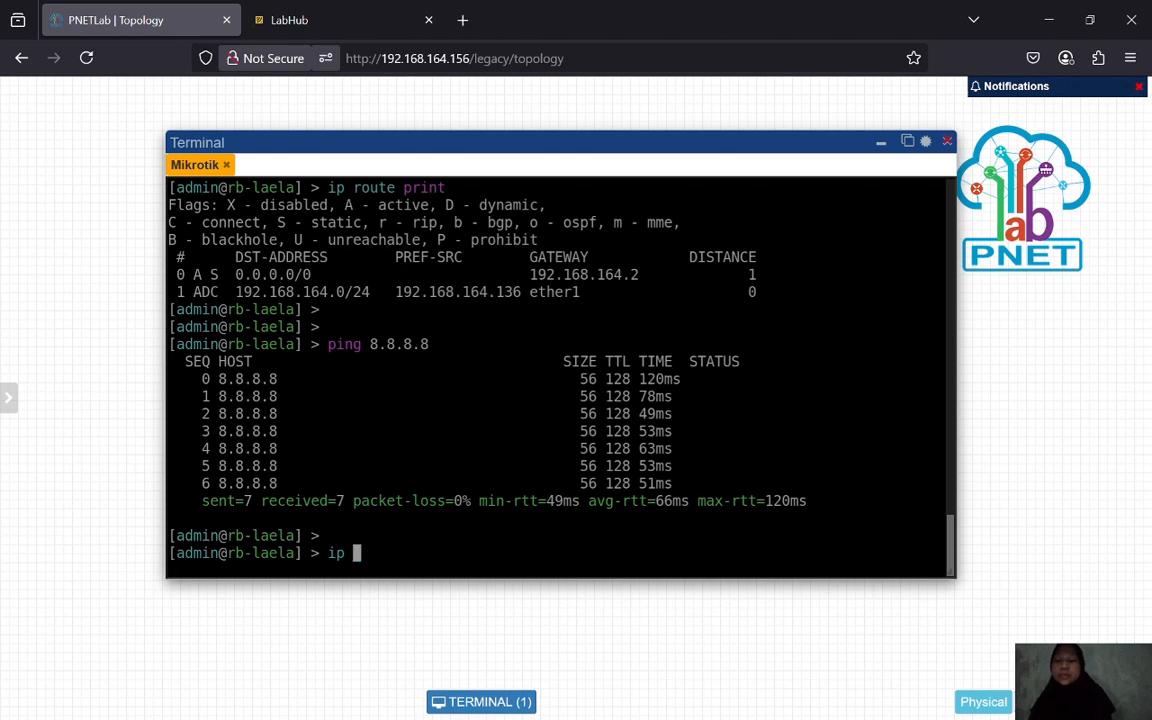
{"action": "type", "text": "dns s"}
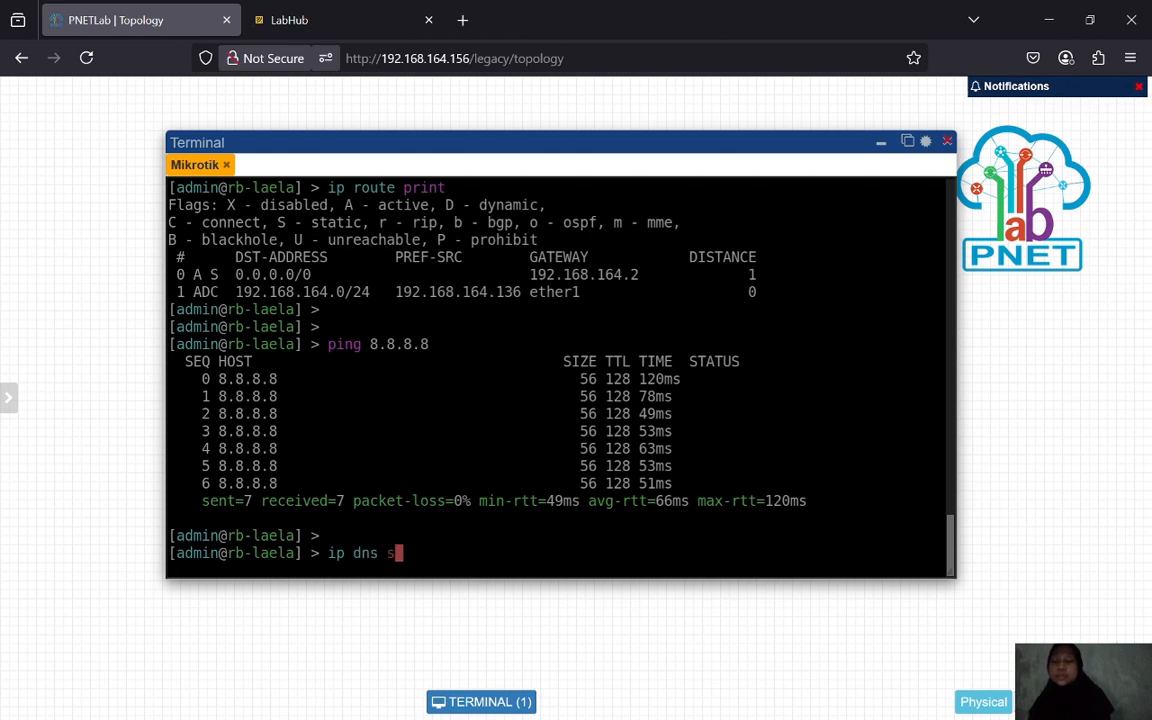
{"action": "type", "text": "et servers="}
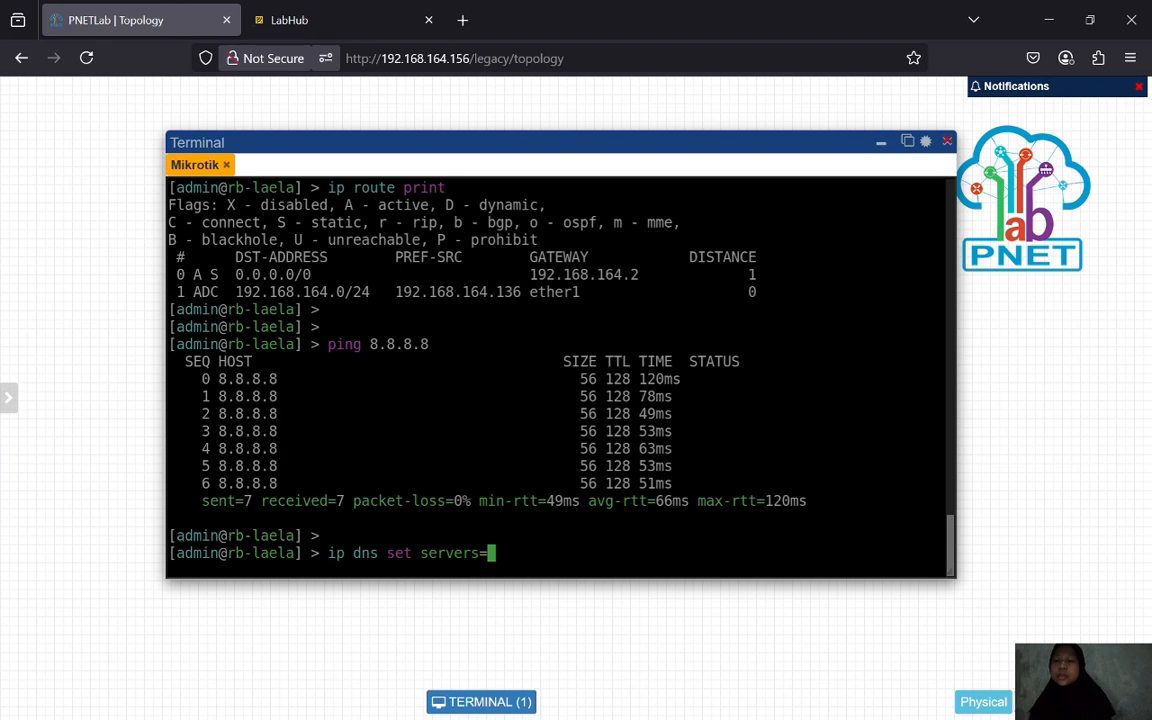
{"action": "type", "text": "8."}
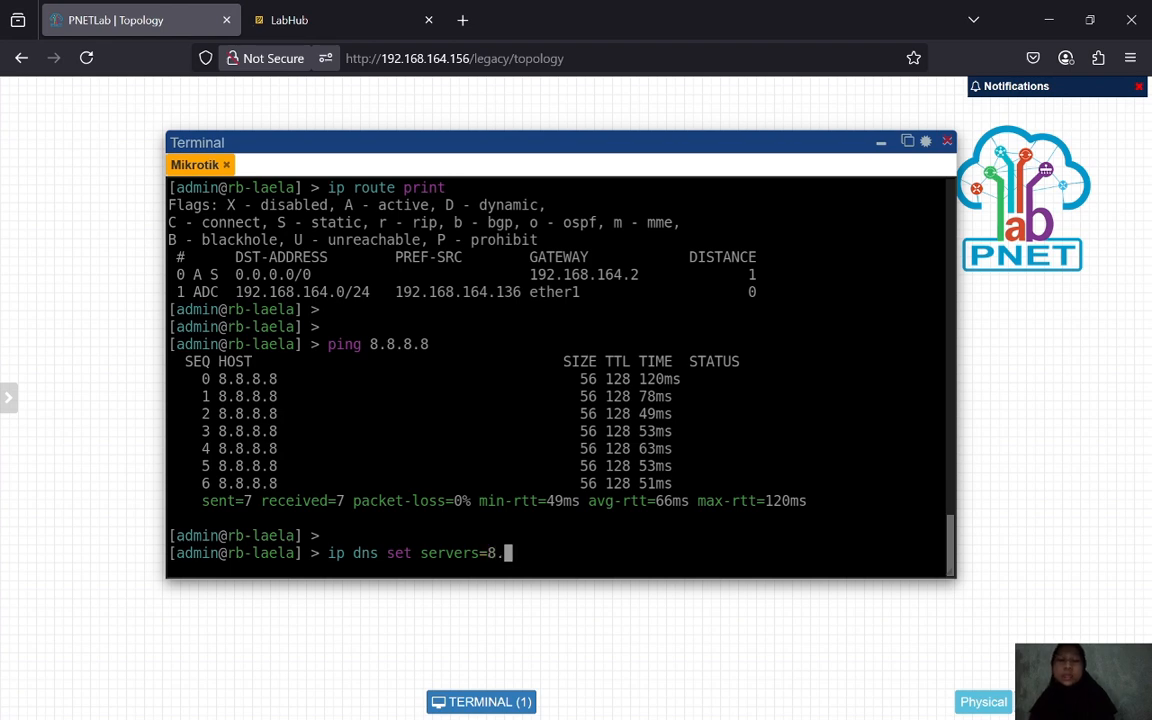
{"action": "type", "text": "8.8.8"}
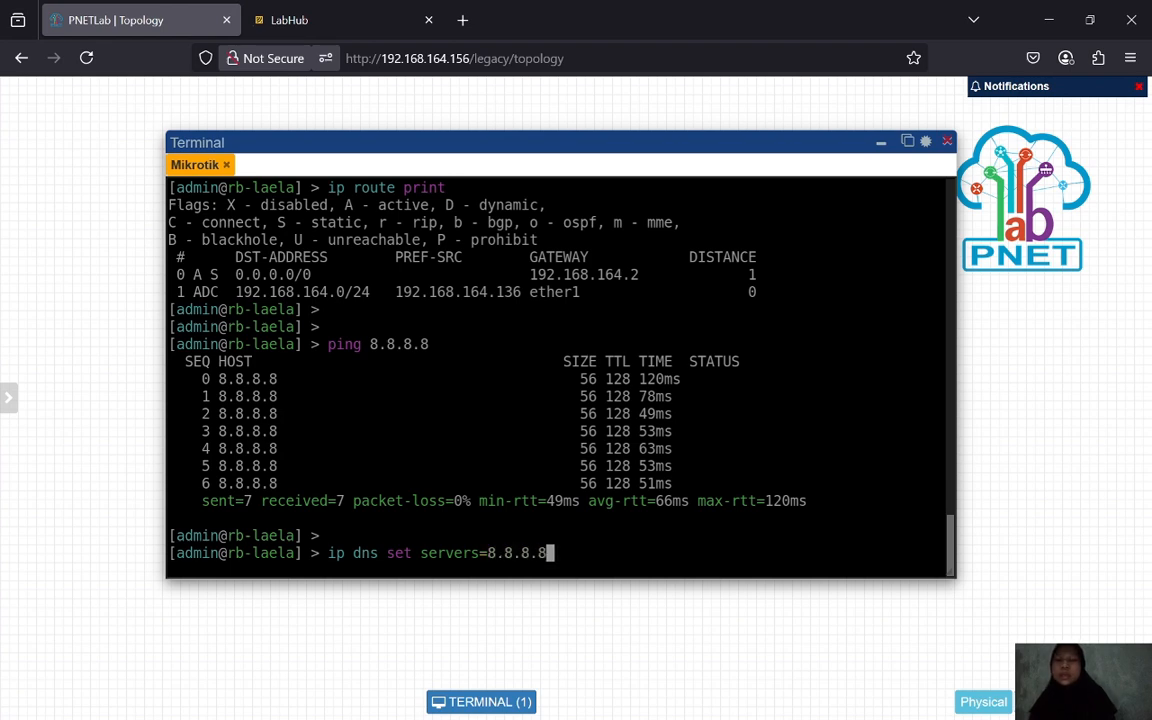
{"action": "key", "text": "Return"}
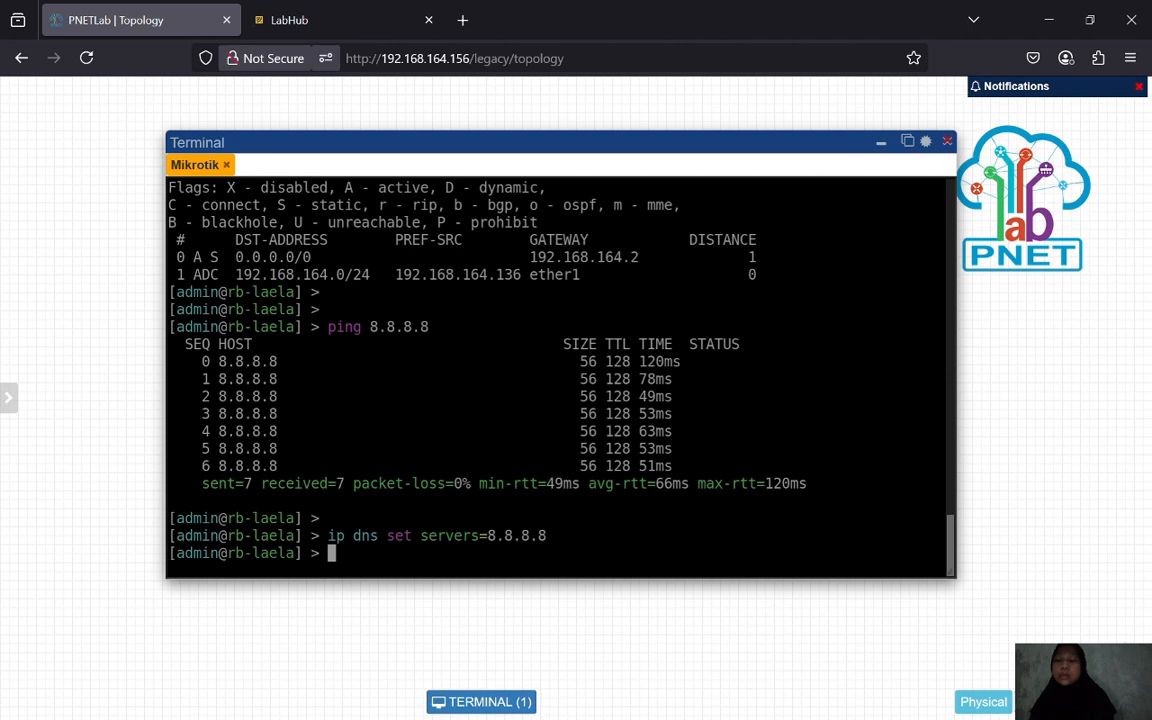
{"action": "type", "text": "ip dns "}
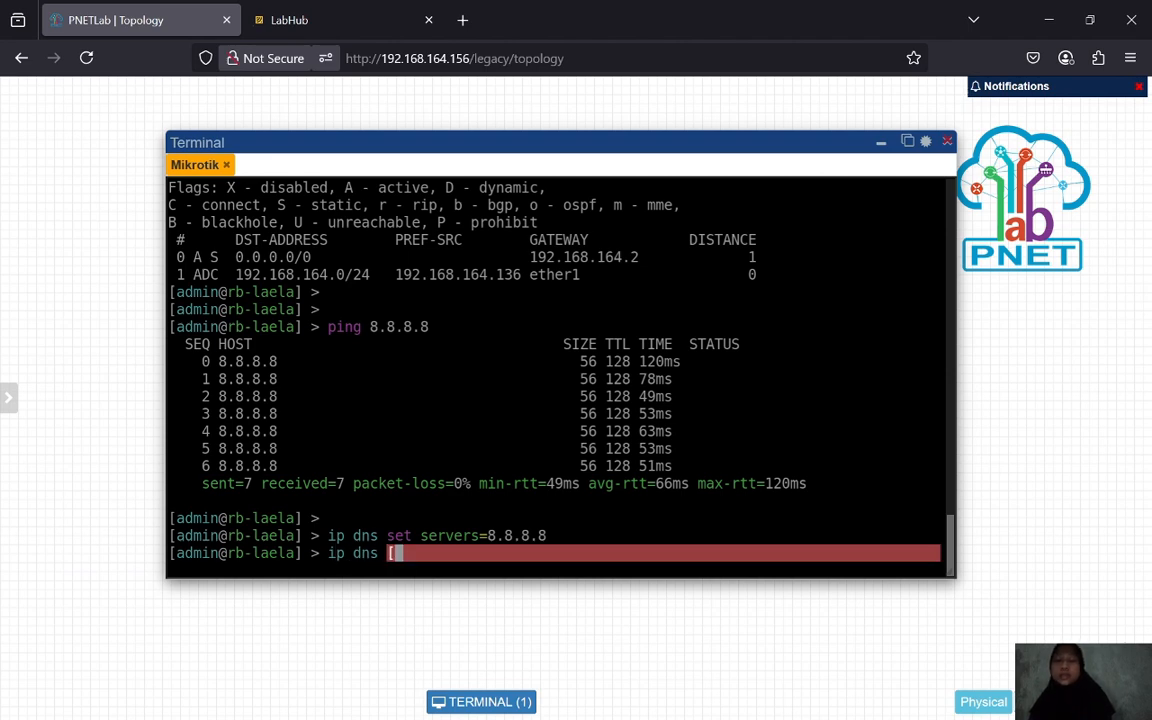
{"action": "type", "text": "print"}
{"action": "key", "text": "Return"}
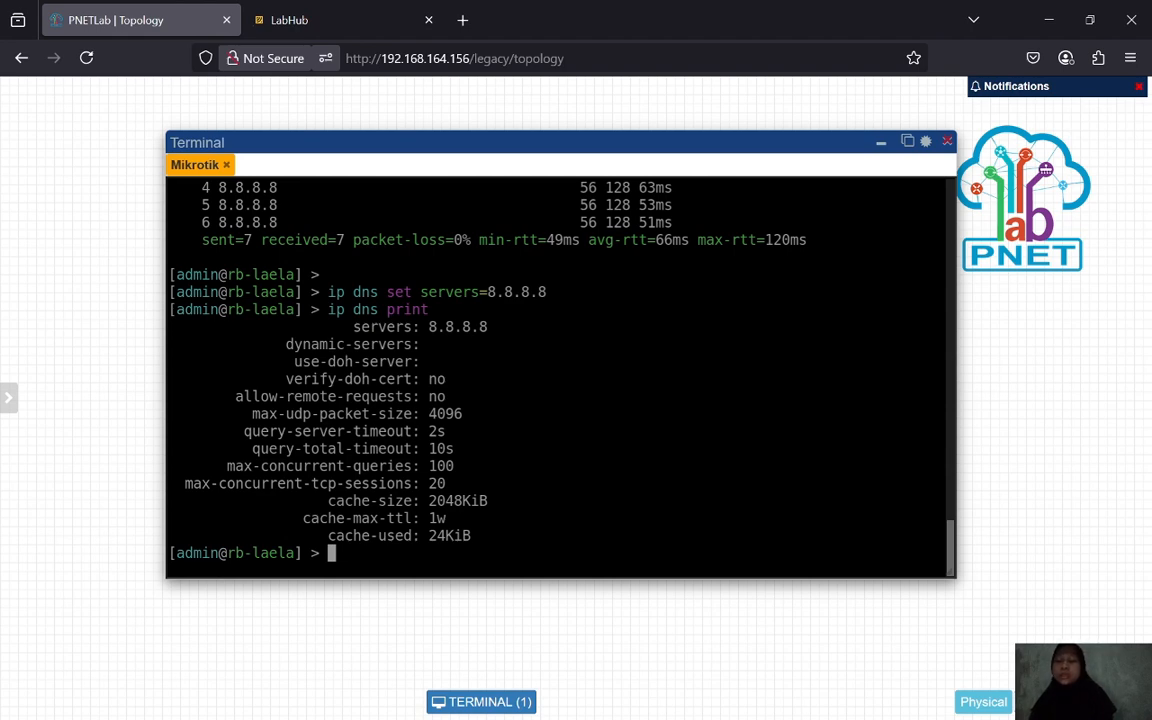
- Ping google.com from the router to confirm name resolution works, then stop the ping
{"action": "key", "text": "Return"}
{"action": "key", "text": "Return"}
{"action": "type", "text": "ping g"}
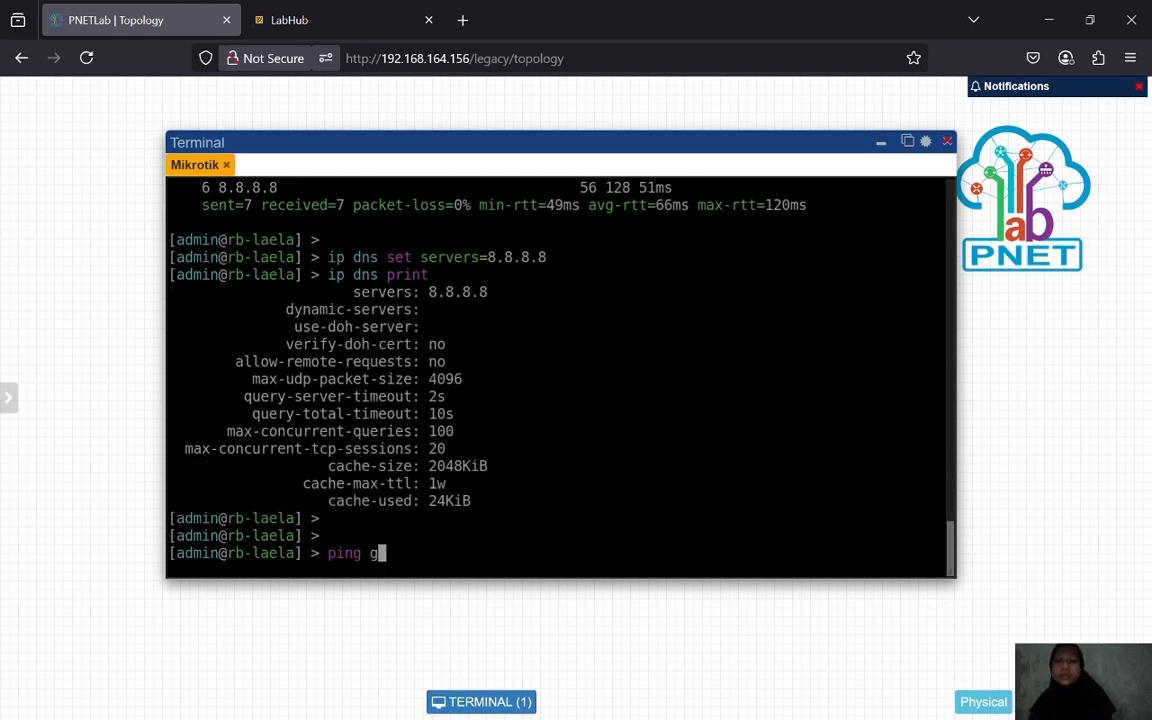
{"action": "type", "text": "oogle.com"}
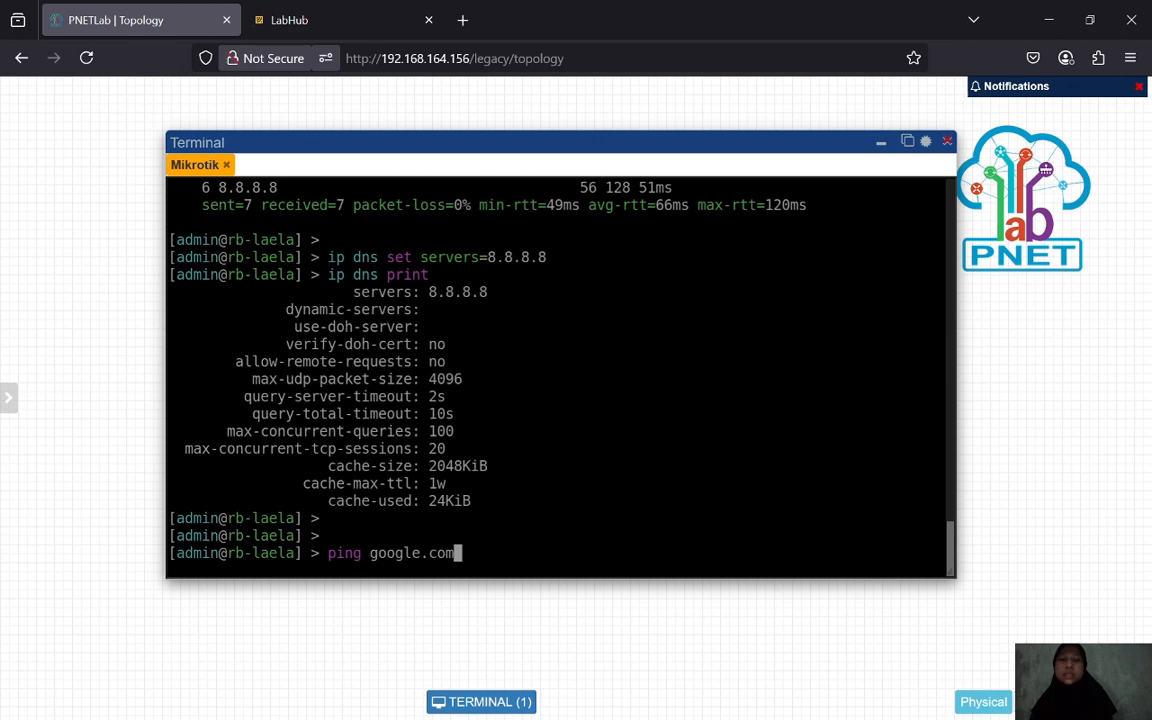
{"action": "key", "text": "Return"}
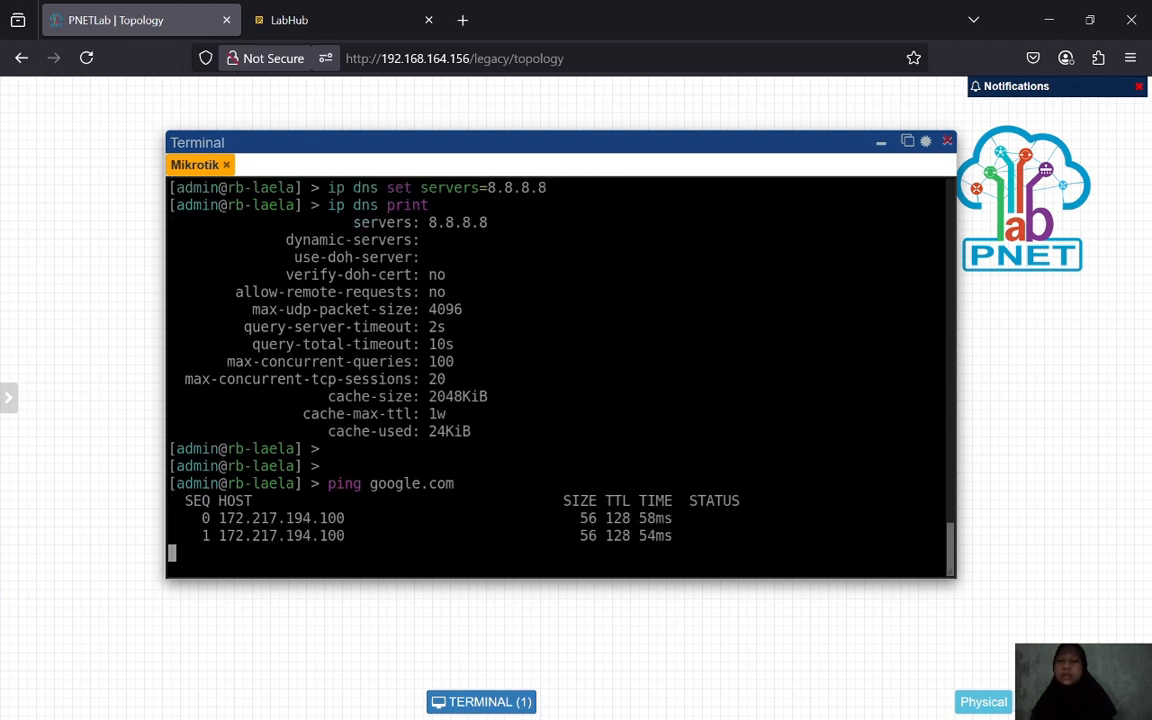
{"action": "key", "text": "alt+Tab"}
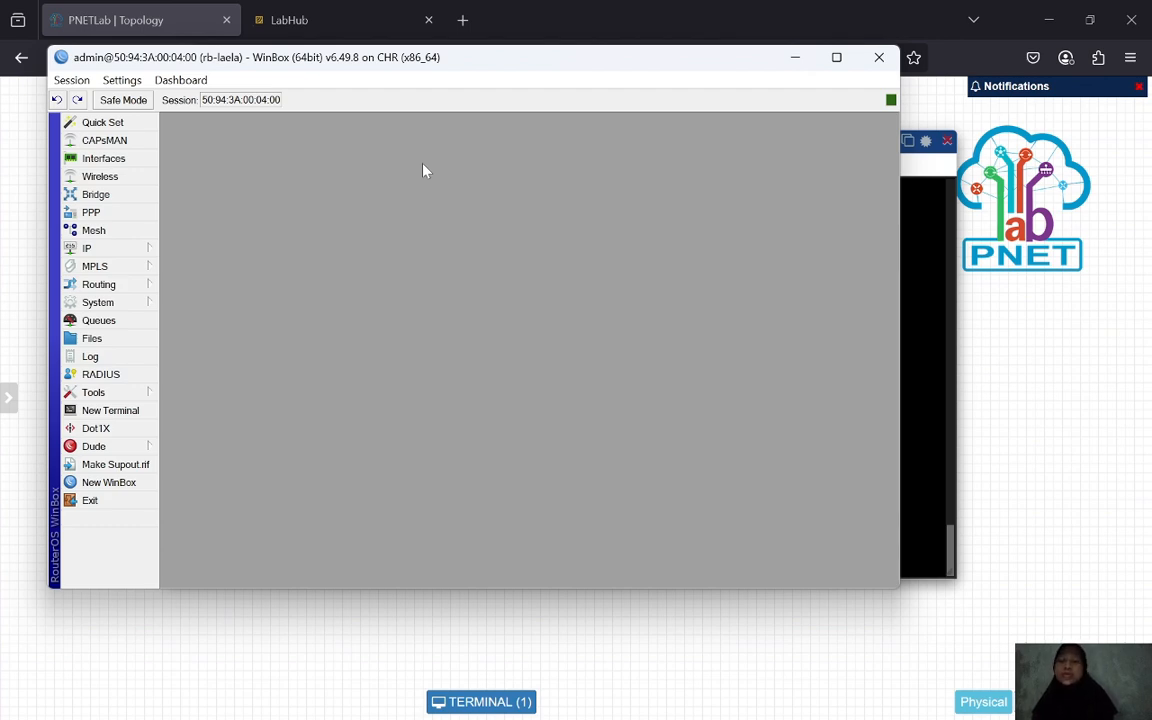
- Delete the existing ether1 entry from the router's IP address list
{"action": "left_click", "coordinate": [115, 249]}
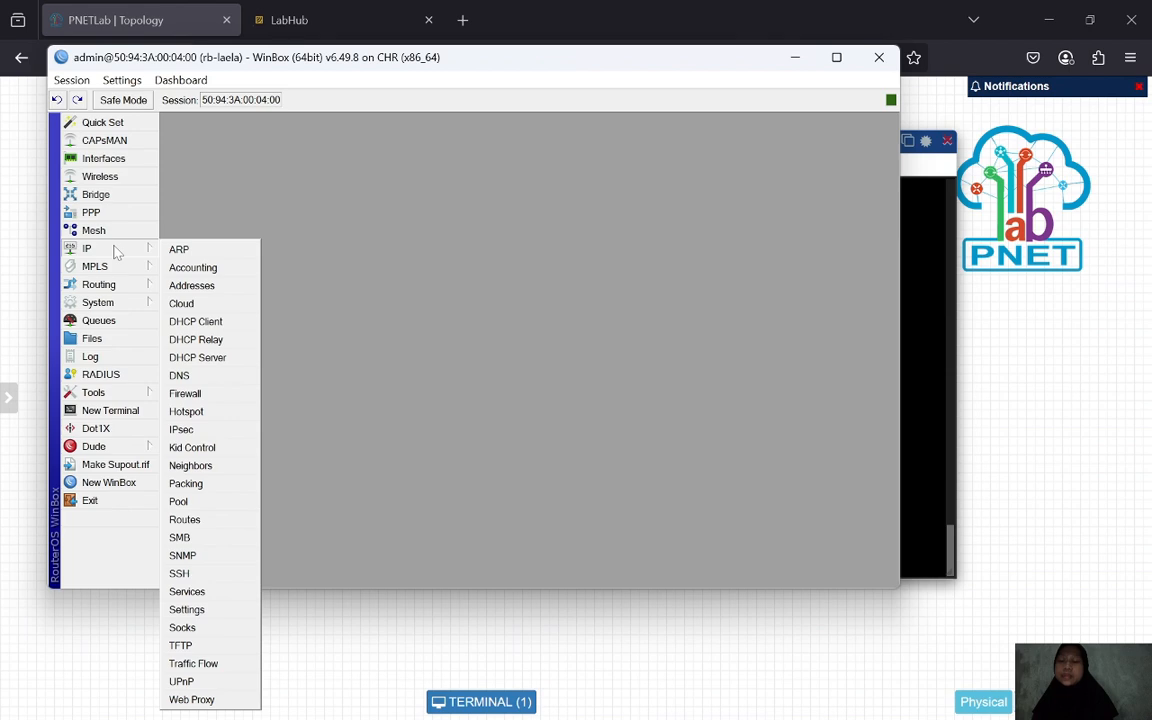
{"action": "left_click", "coordinate": [200, 285]}
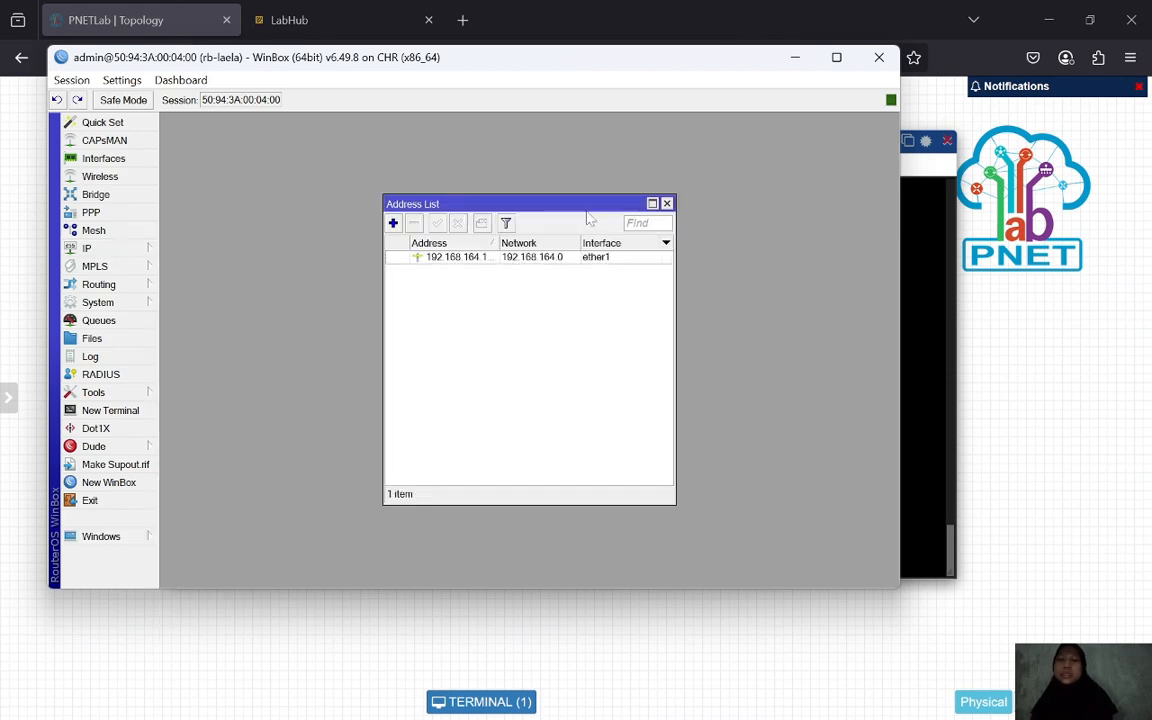
{"action": "left_click", "coordinate": [562, 258]}
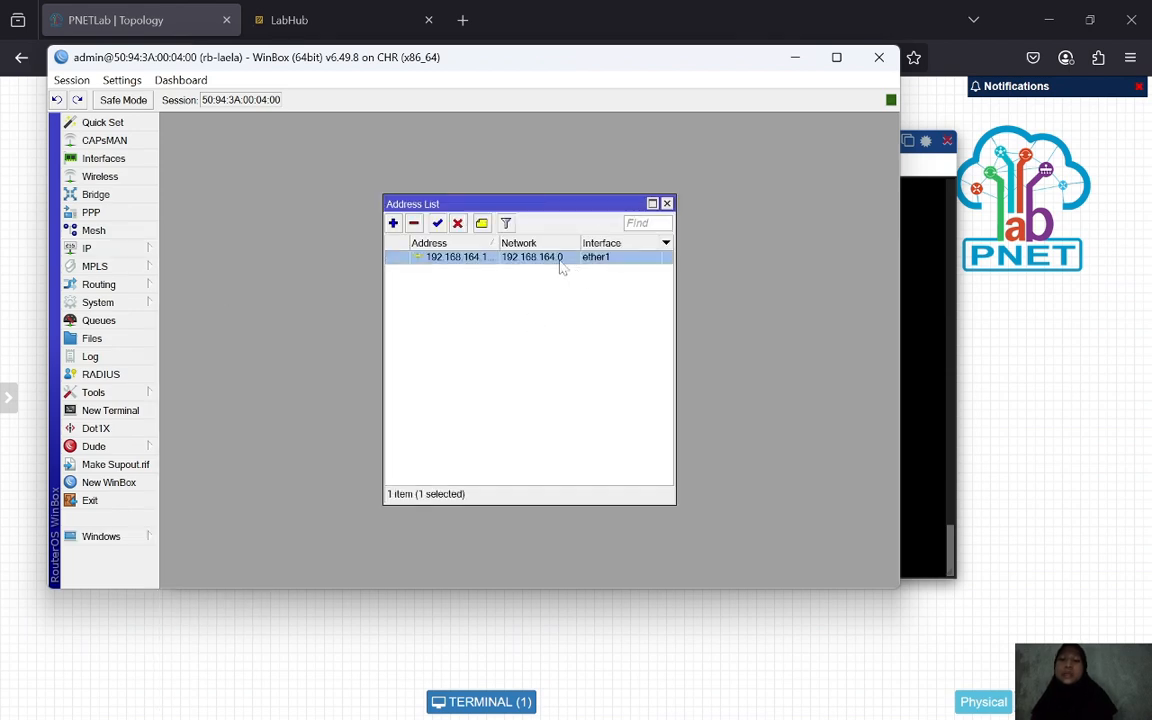
{"action": "left_click", "coordinate": [414, 224]}
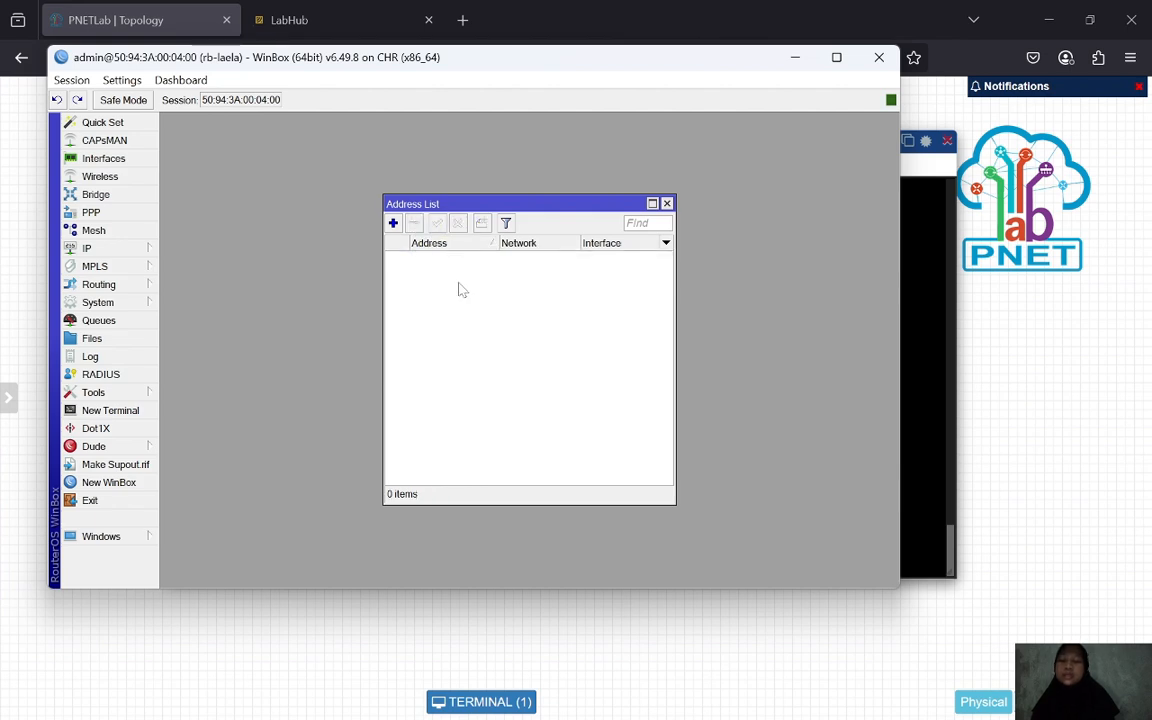
- Add 192.168.164.136/24 on ether1 as the router's new address
{"action": "left_click", "coordinate": [393, 223]}
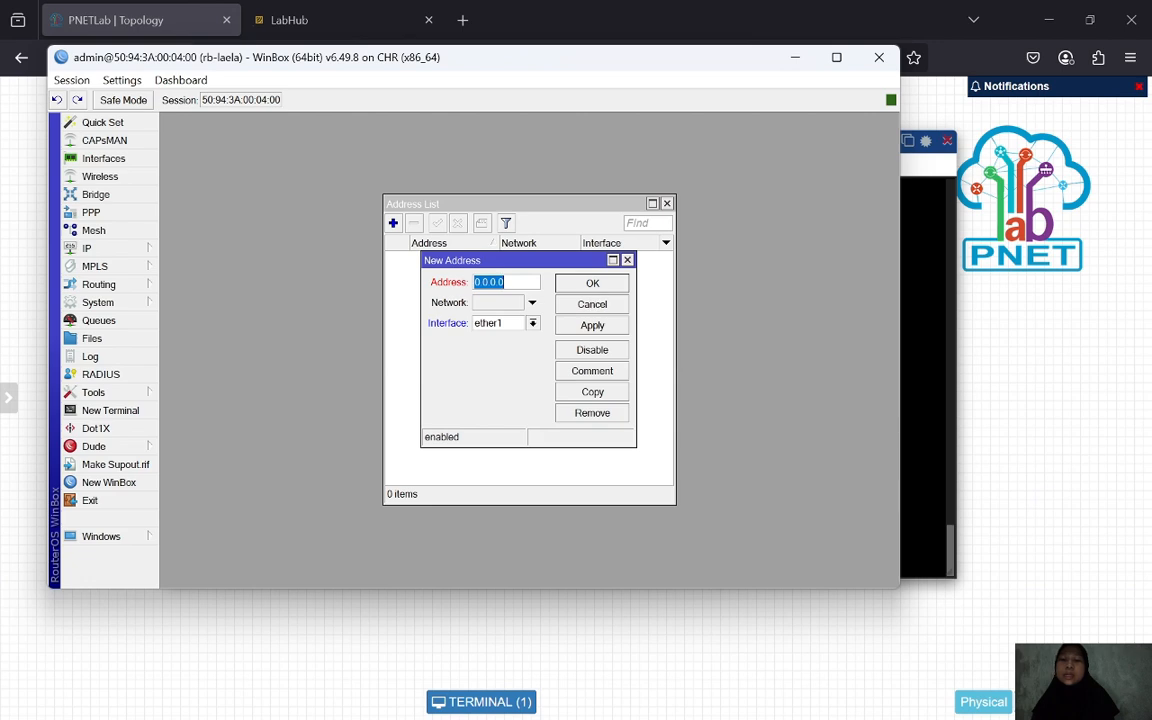
{"action": "type", "text": "192.168.1"}
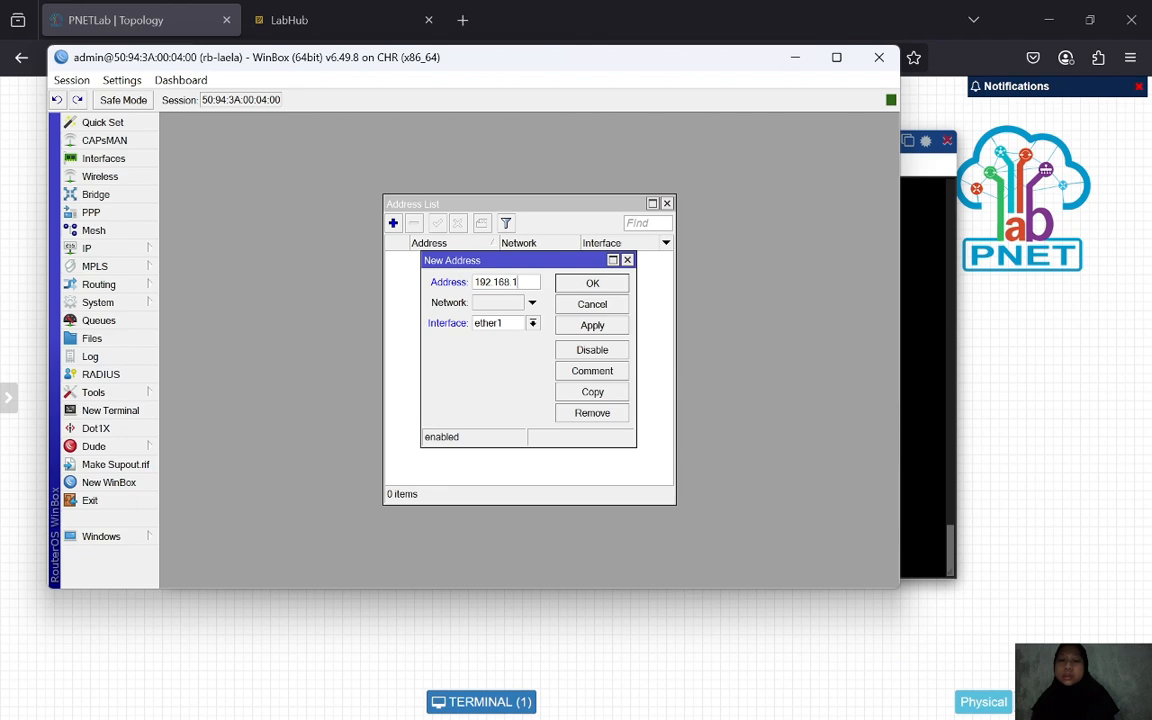
{"action": "key", "text": "BackSpace"}
{"action": "key", "text": "BackSpace"}
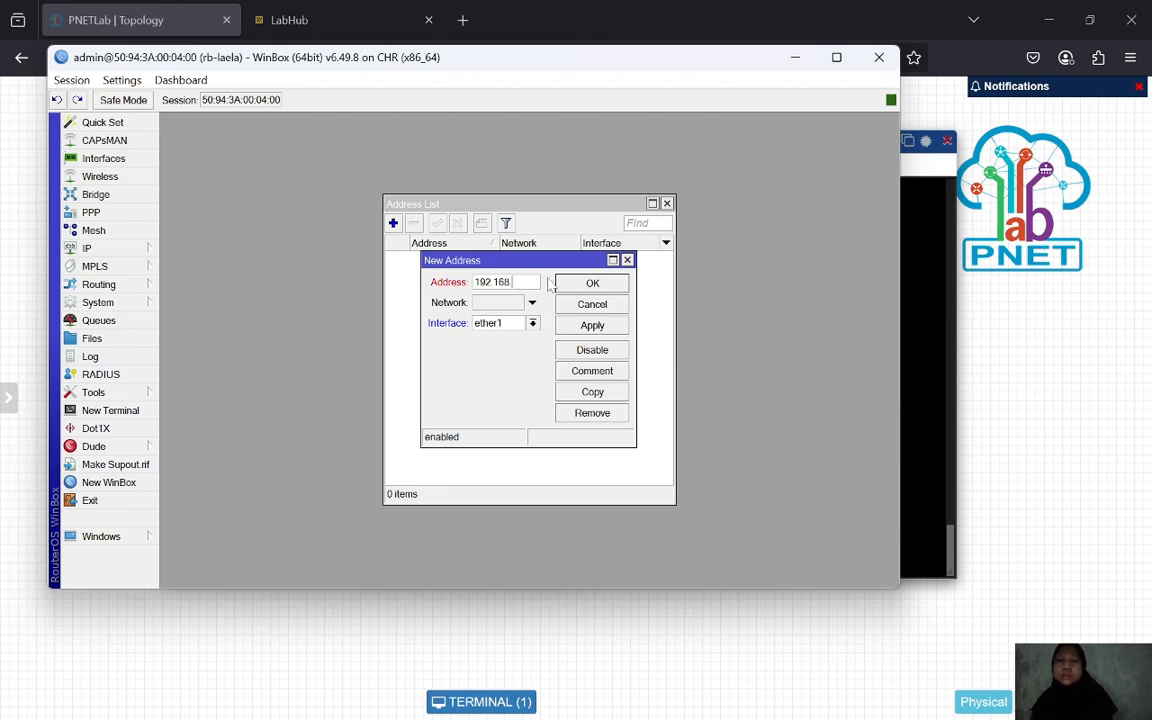
{"action": "type", "text": ".164.136"}
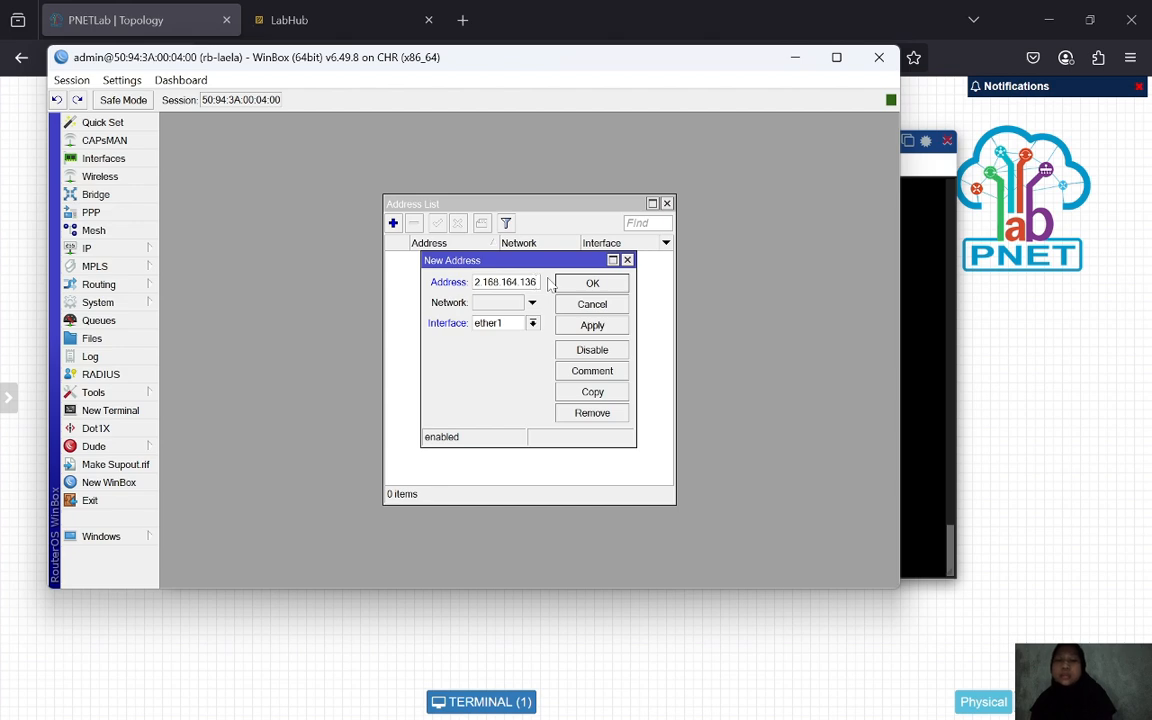
{"action": "type", "text": "/24"}
{"action": "left_click", "coordinate": [598, 326]}
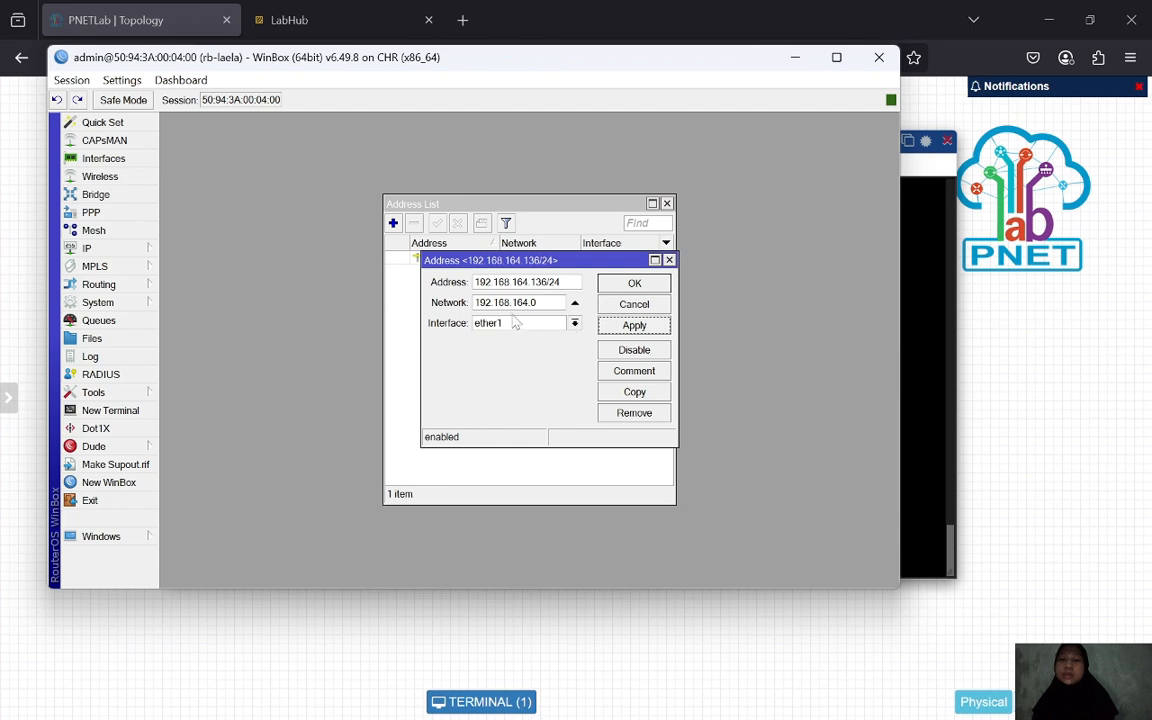
{"action": "left_click", "coordinate": [634, 283]}
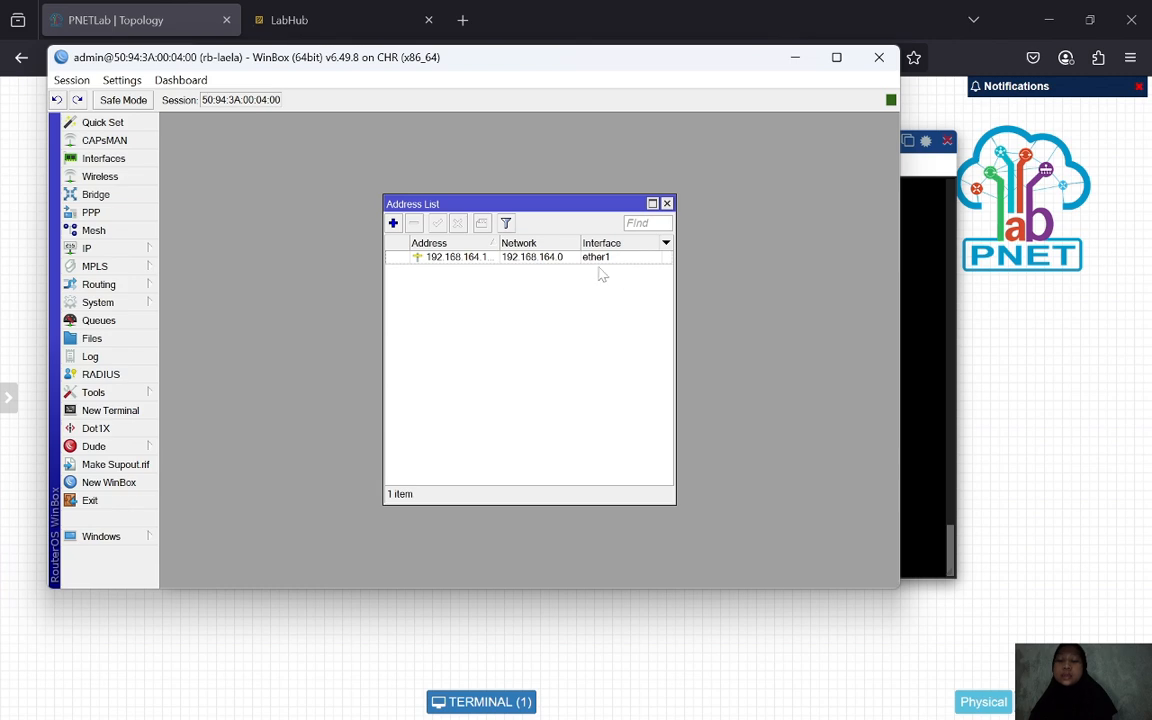
{"action": "left_click", "coordinate": [120, 250]}
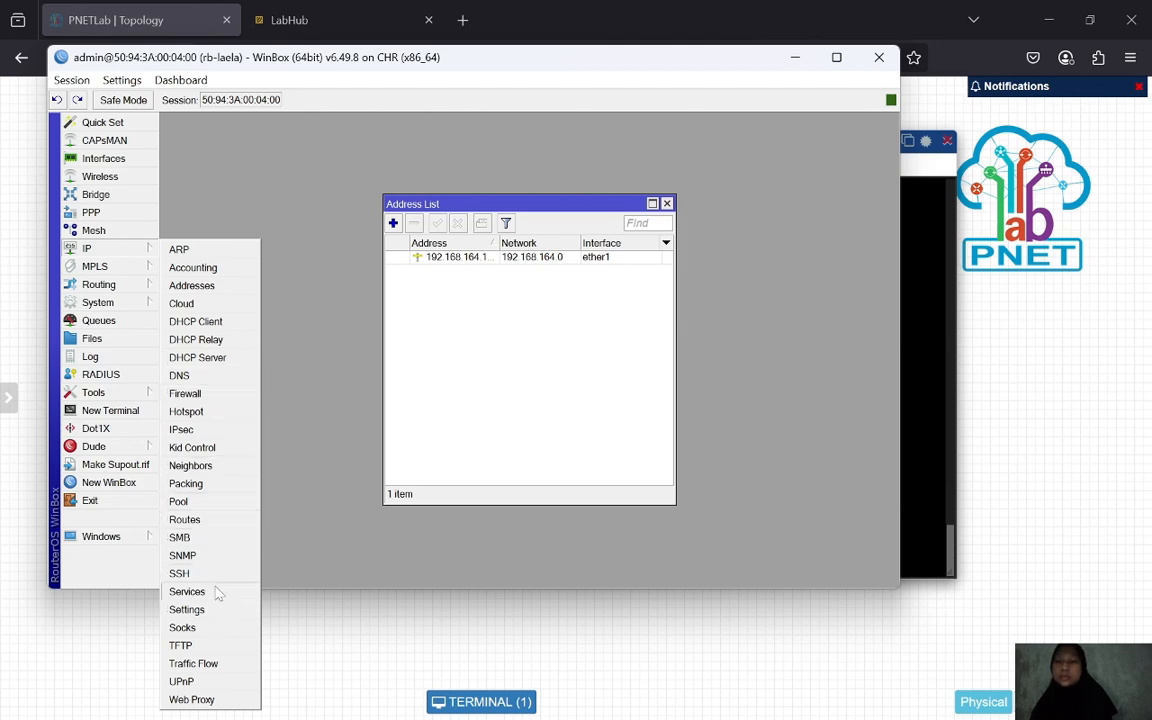
- Replace the old default route 0.0.0.0/0 with one via gateway 192.168.164.2
{"action": "left_click", "coordinate": [186, 520]}
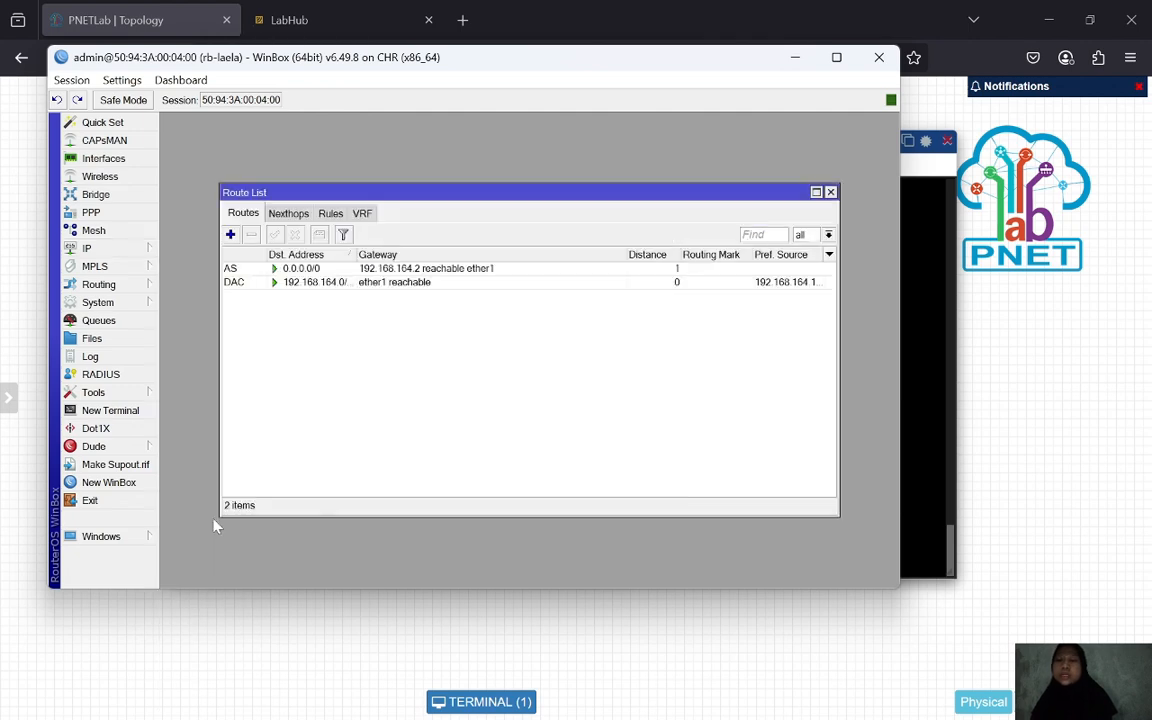
{"action": "left_click", "coordinate": [325, 274]}
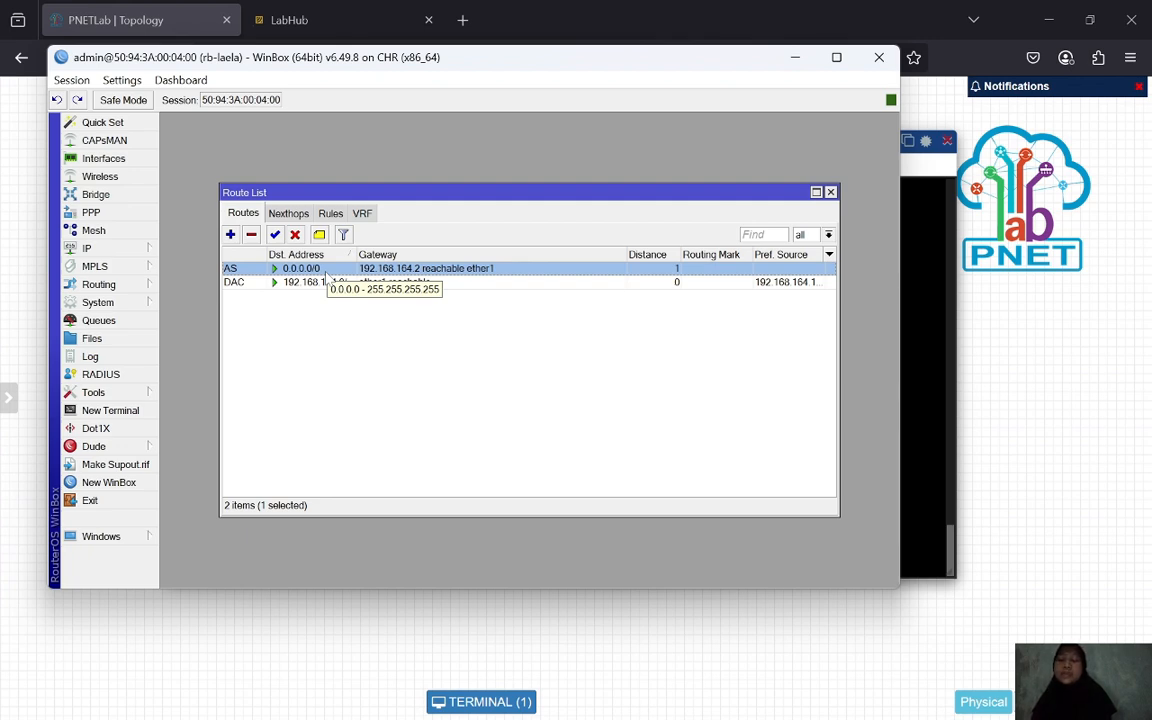
{"action": "left_click", "coordinate": [252, 235]}
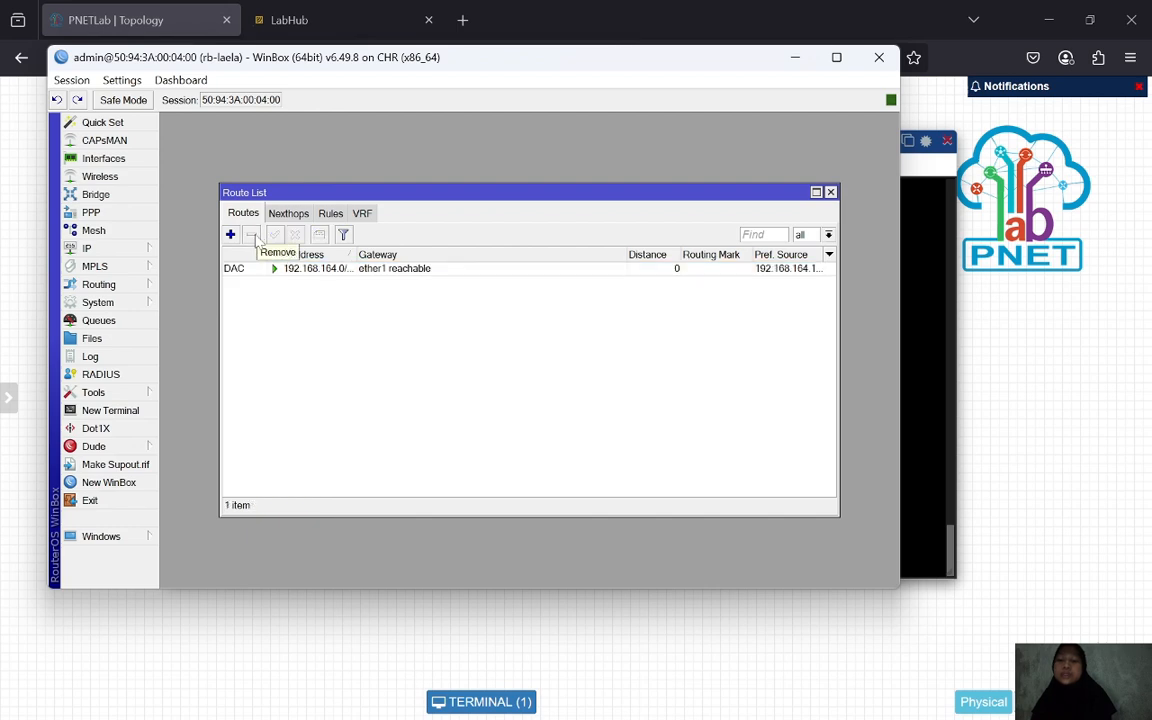
{"action": "left_click", "coordinate": [230, 234]}
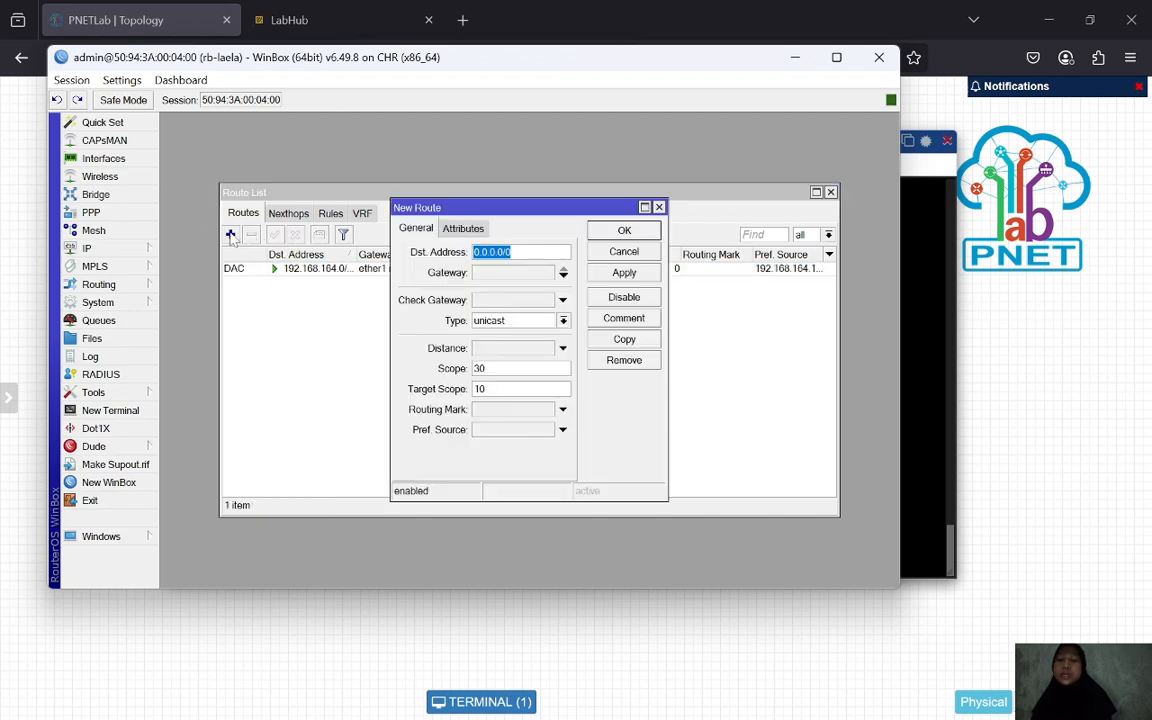
{"action": "left_click", "coordinate": [505, 274]}
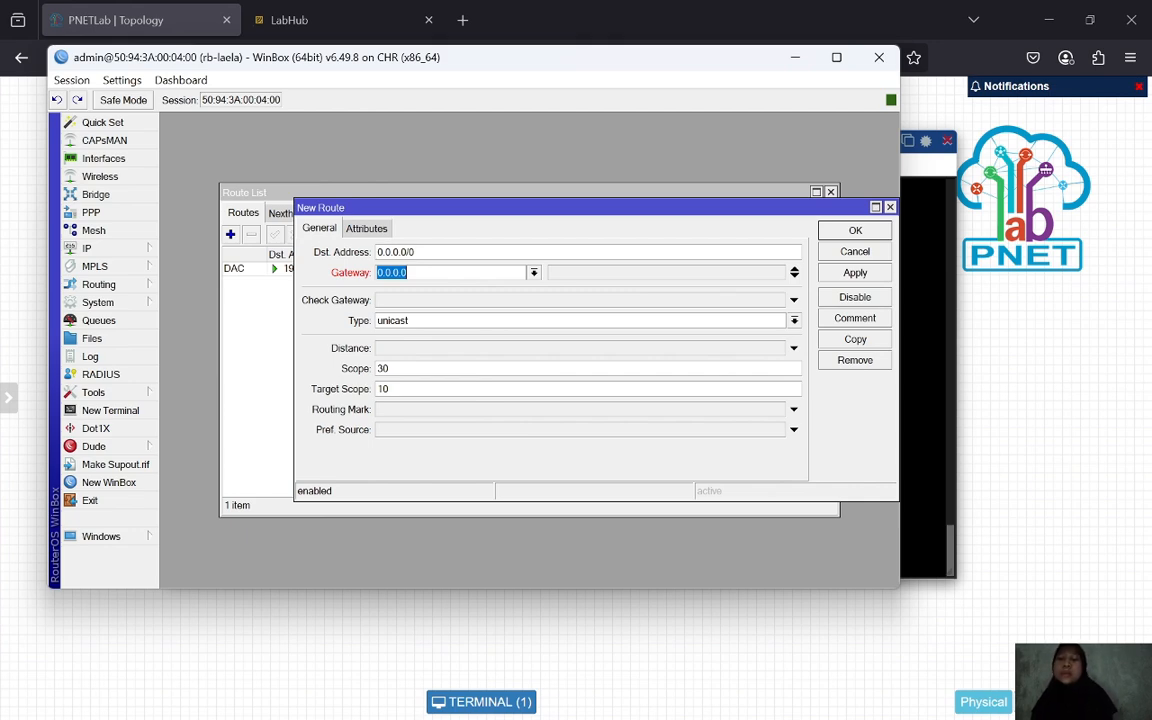
{"action": "key", "text": "BackSpace"}
{"action": "type", "text": "192"}
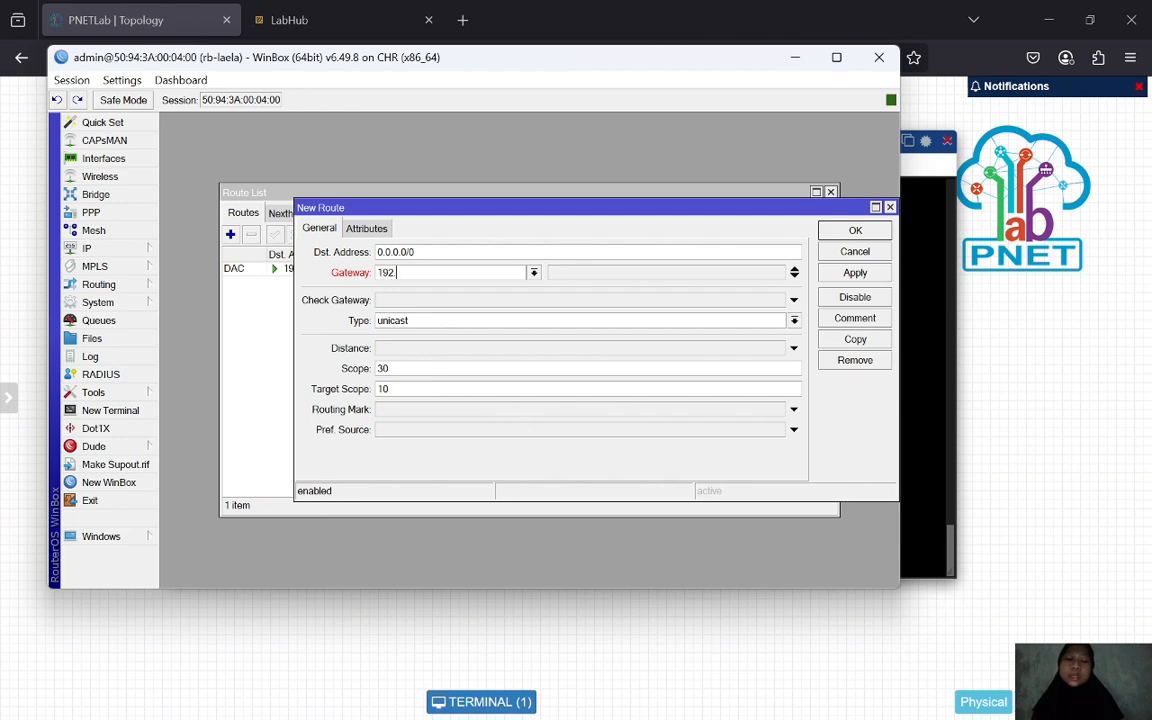
{"action": "type", "text": ".168.1"}
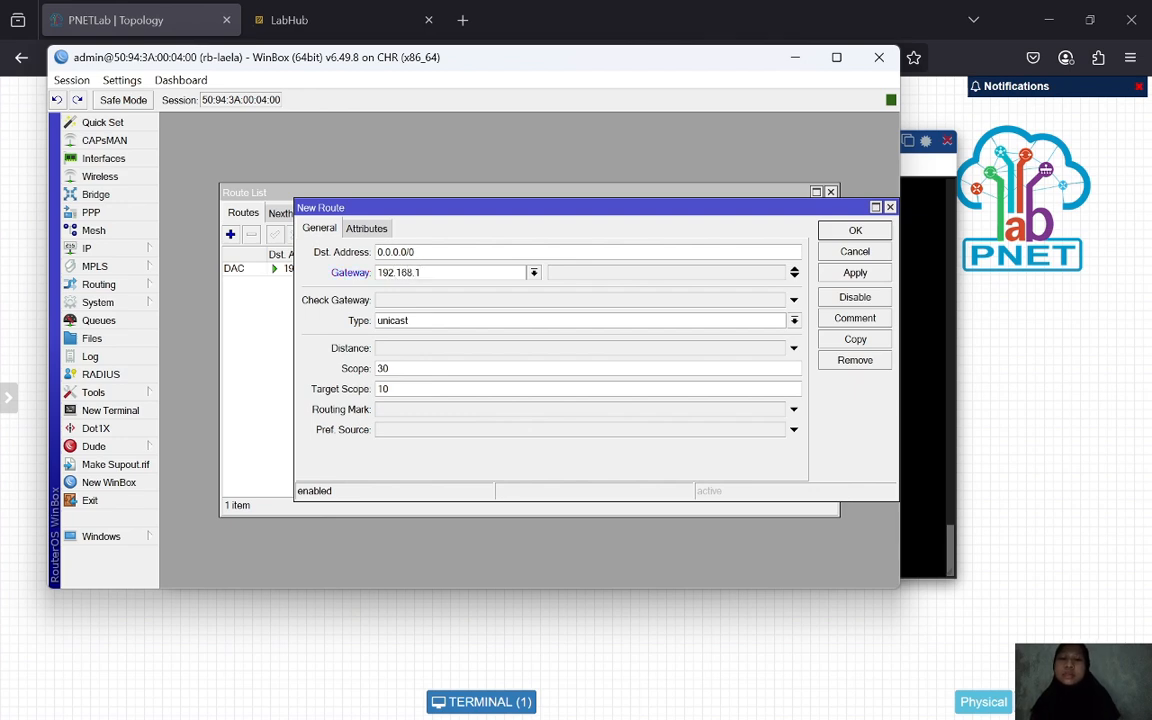
{"action": "type", "text": "64.2"}
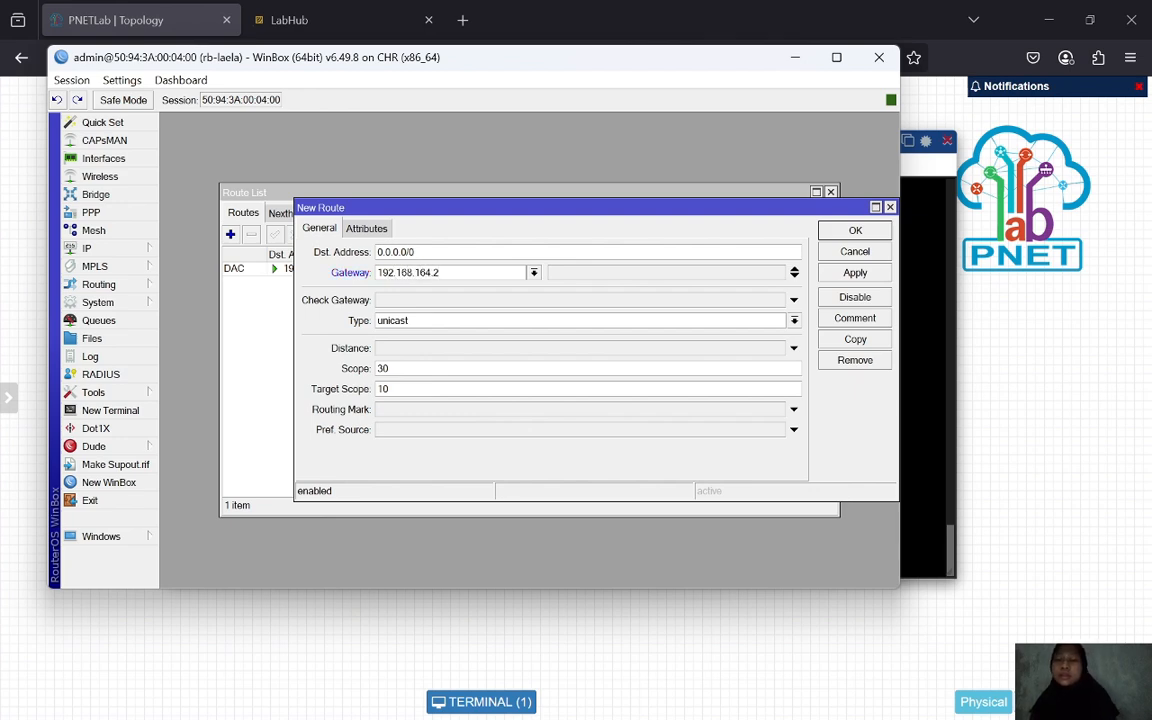
{"action": "left_click", "coordinate": [862, 275]}
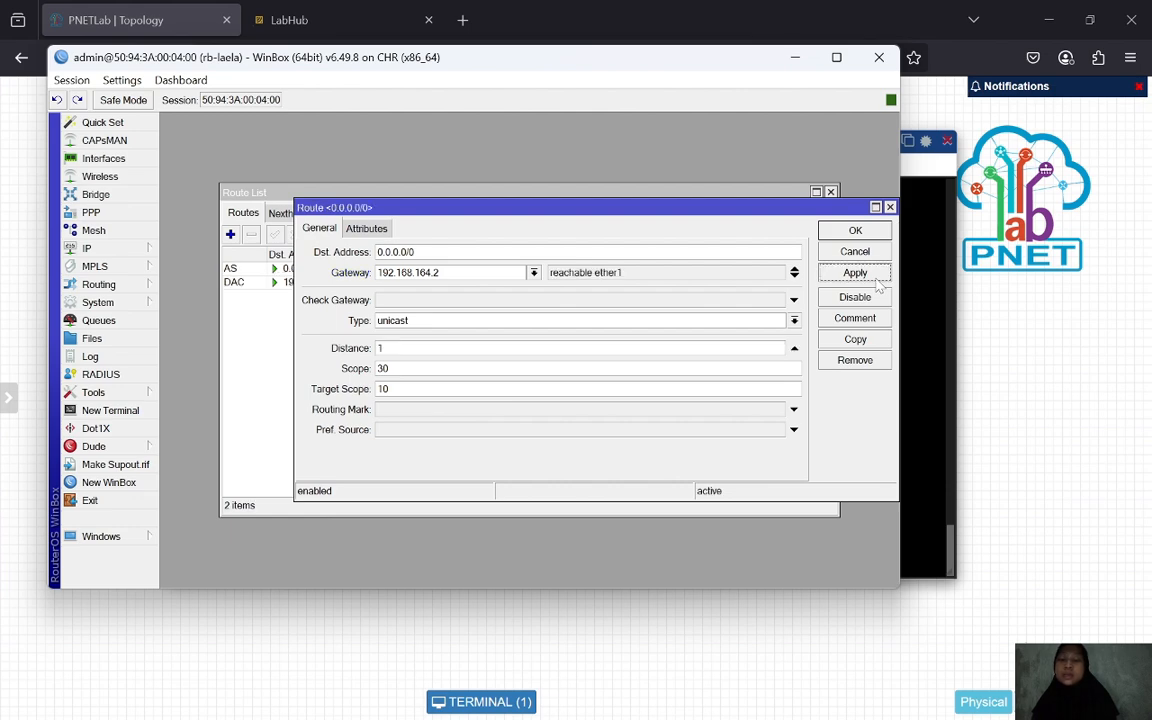
{"action": "left_click", "coordinate": [856, 231]}
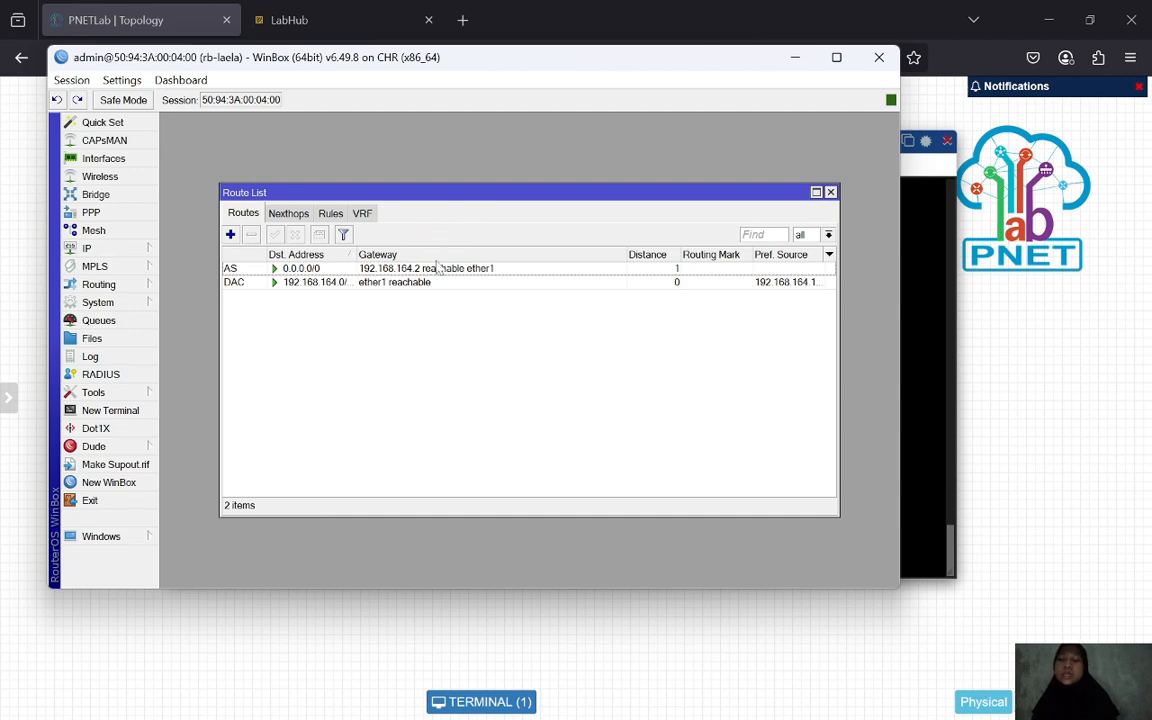
- Set 8.8.8.8 as the DNS server in WinBox's IP DNS settings
{"action": "left_click", "coordinate": [129, 250]}
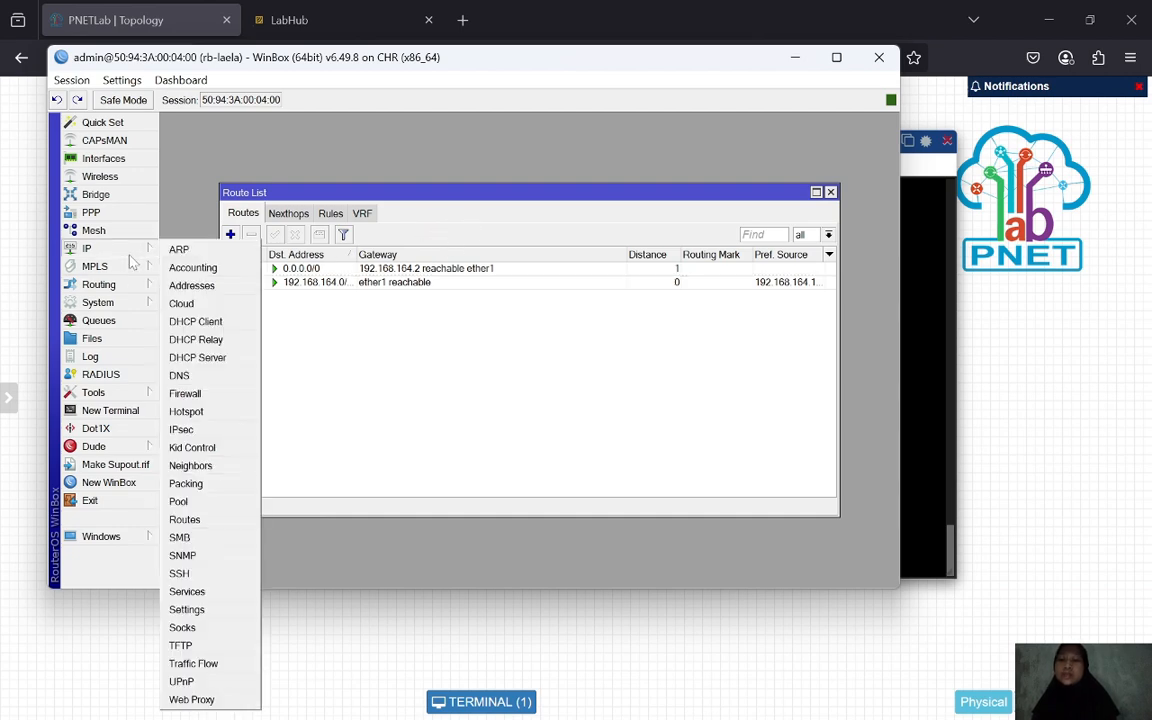
{"action": "left_click", "coordinate": [218, 375]}
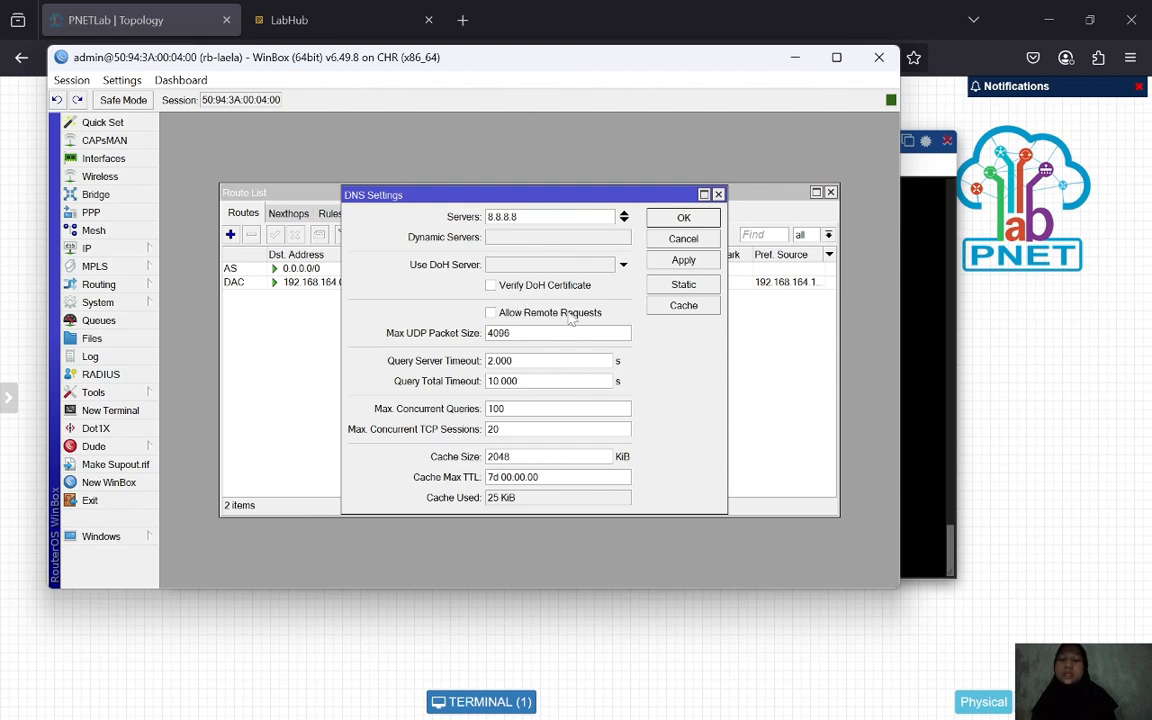
{"action": "left_click", "coordinate": [683, 260]}
{"action": "left_click", "coordinate": [684, 218]}
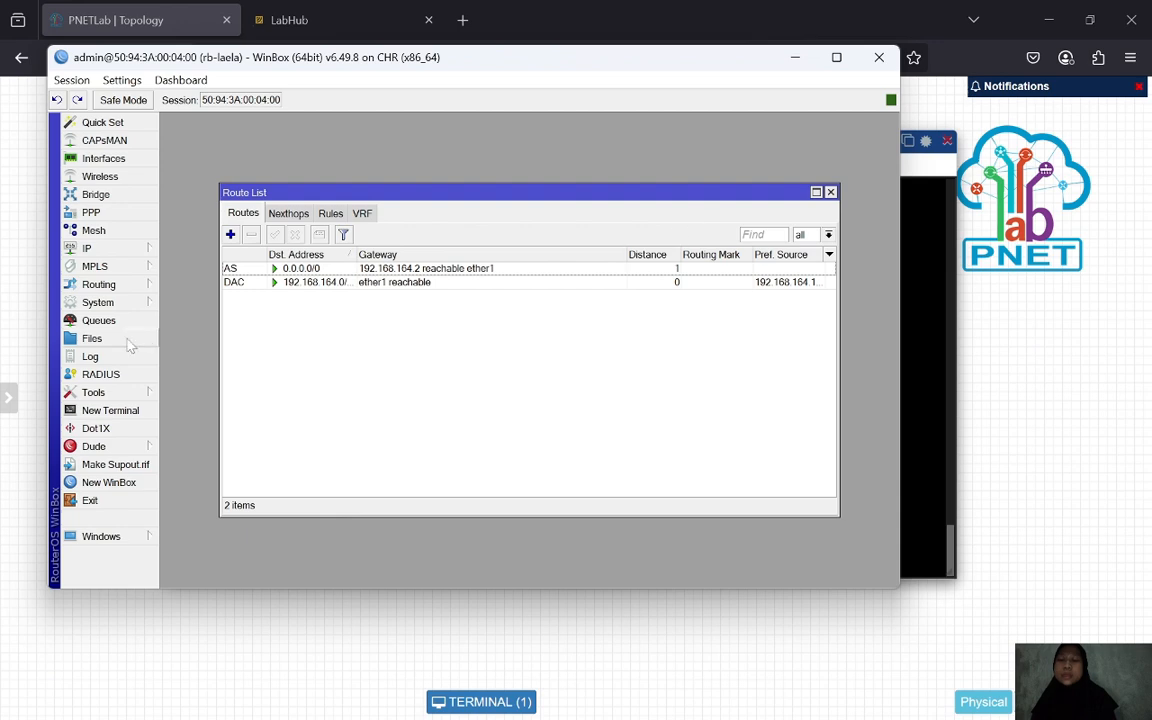
{"action": "left_click", "coordinate": [110, 411]}
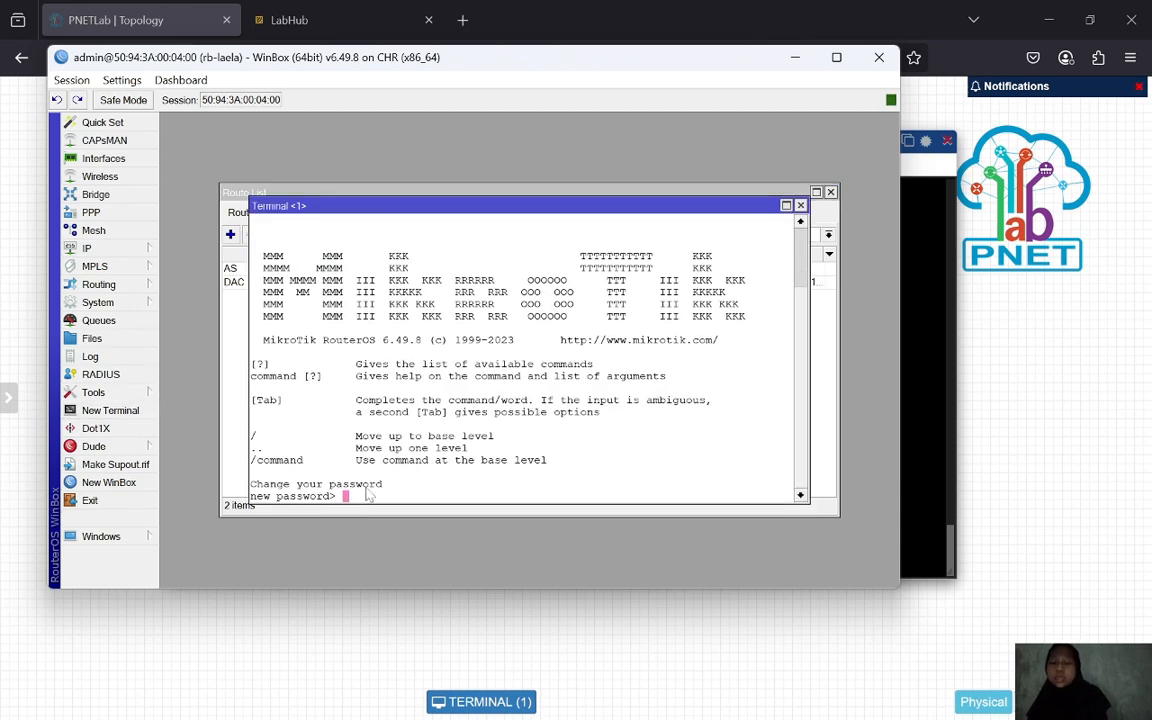
- Skip the new-password prompt and ping 8.8.8.8 from the router terminal
{"action": "key", "text": "Return"}
{"action": "key", "text": "Return"}
{"action": "key", "text": "Return"}
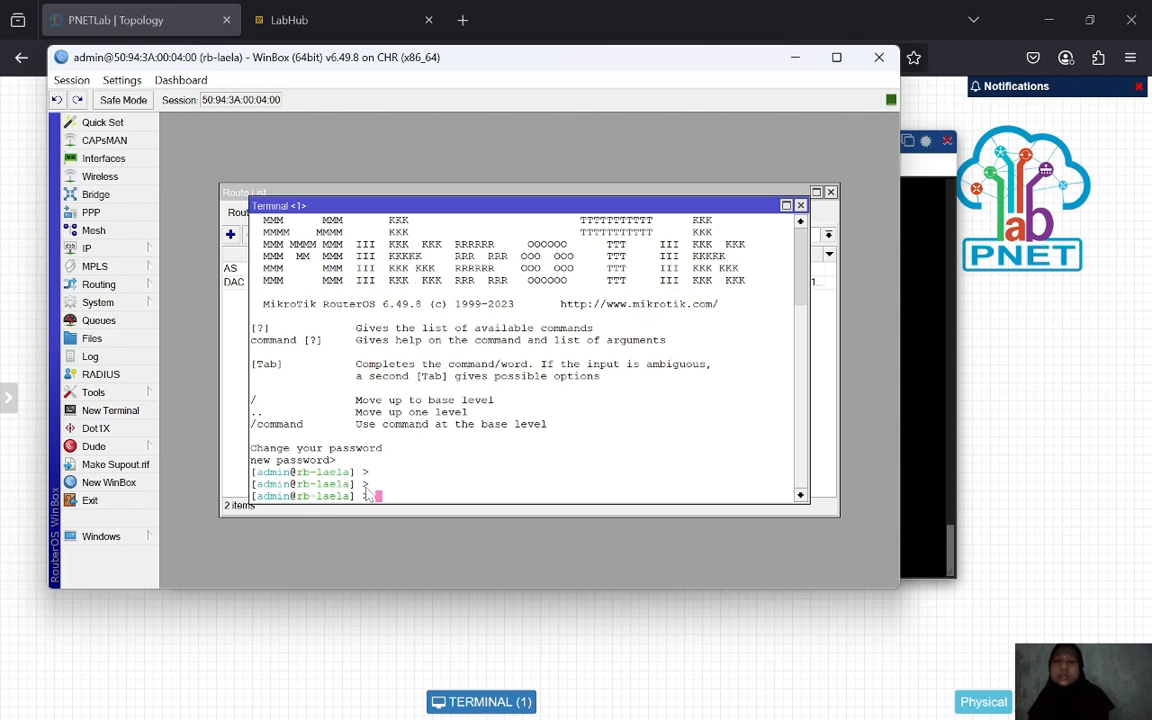
{"action": "type", "text": "ping 8.8."}
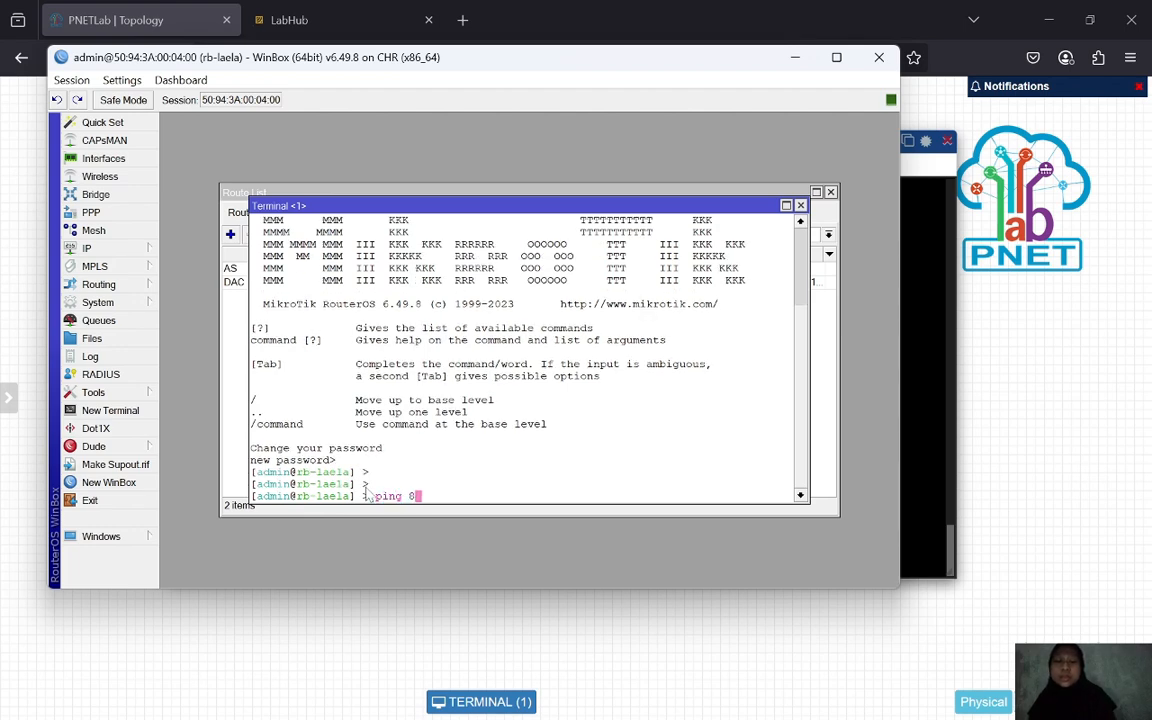
{"action": "type", "text": "8.8."}
{"action": "key", "text": "Return"}
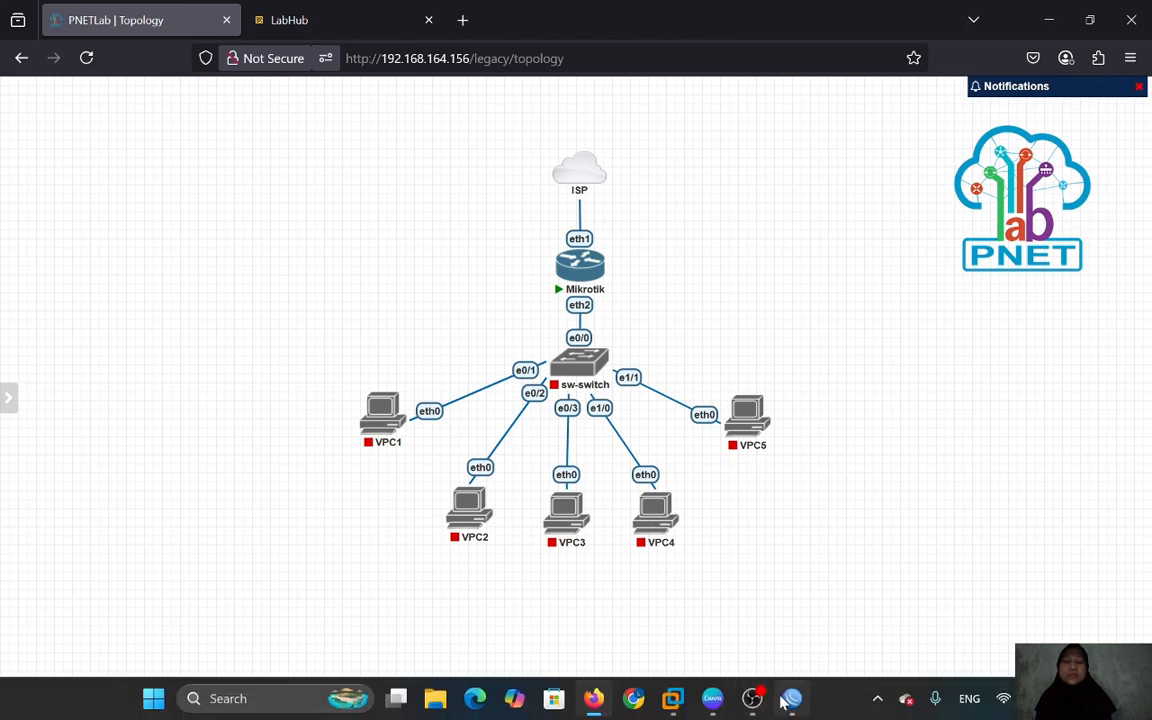
- List the router's IP addresses, select 192.168.88.1/24 on ether2, then view the empty DHCP Server list
{"action": "left_click", "coordinate": [802, 705]}
{"action": "left_click_drag", "start_coordinate": [658, 77], "coordinate": [720, 147]}
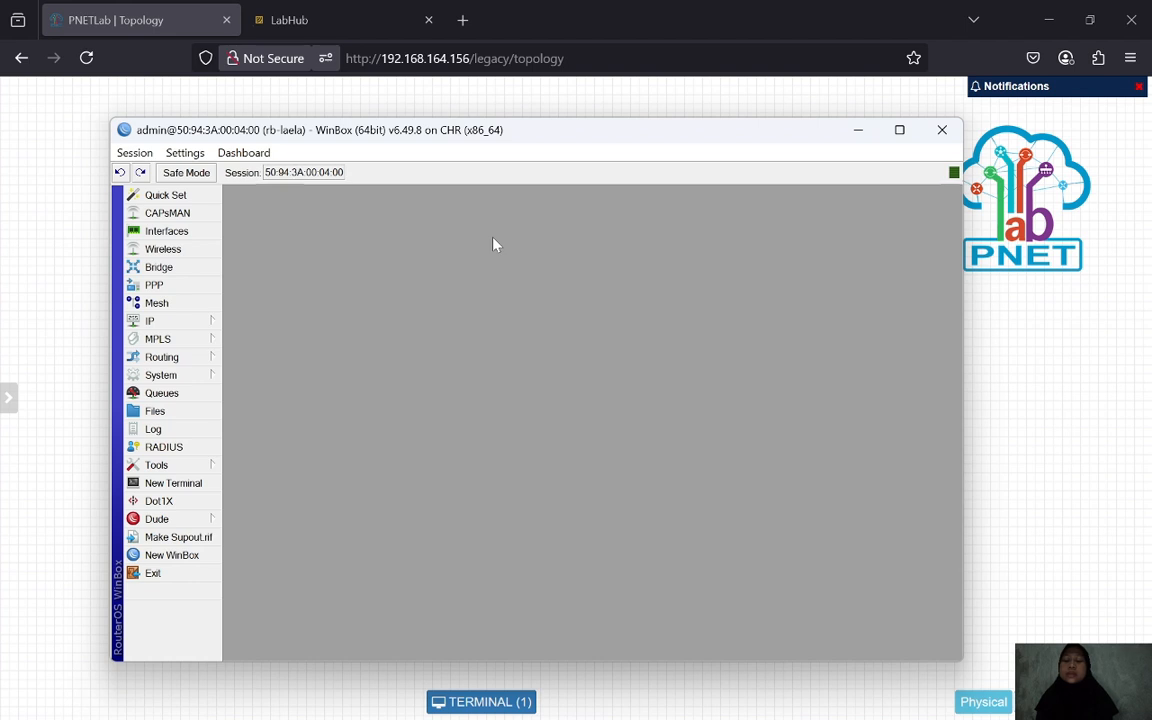
{"action": "left_click", "coordinate": [192, 320]}
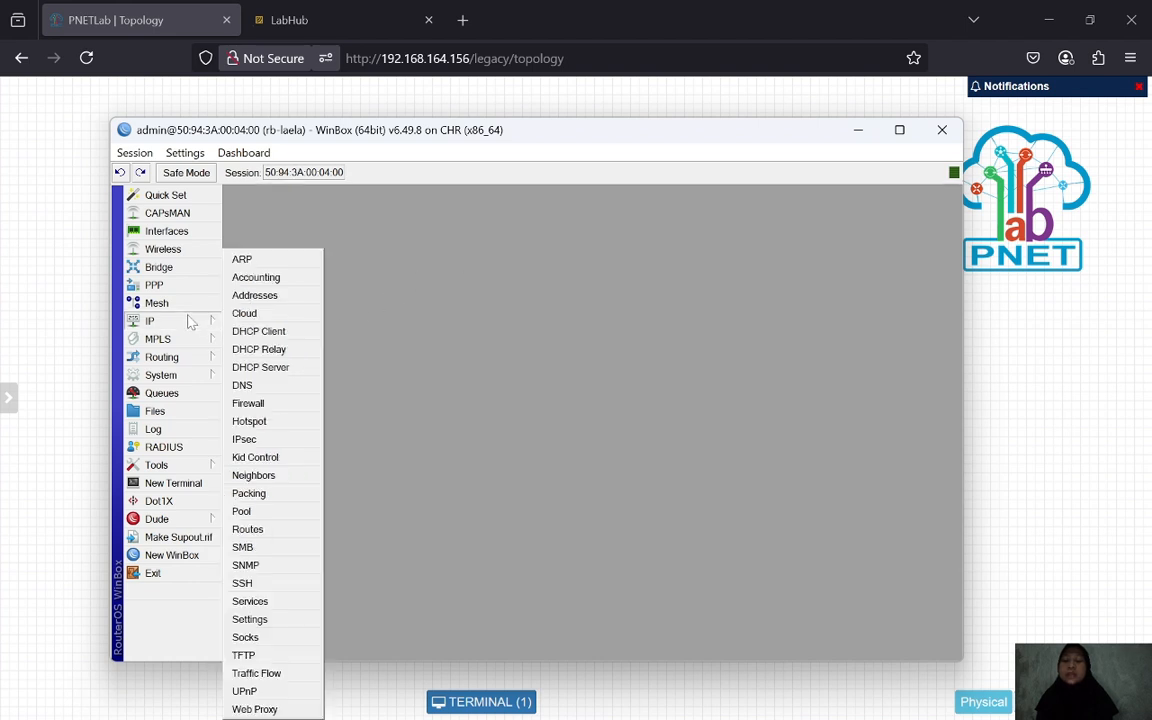
{"action": "left_click", "coordinate": [252, 300]}
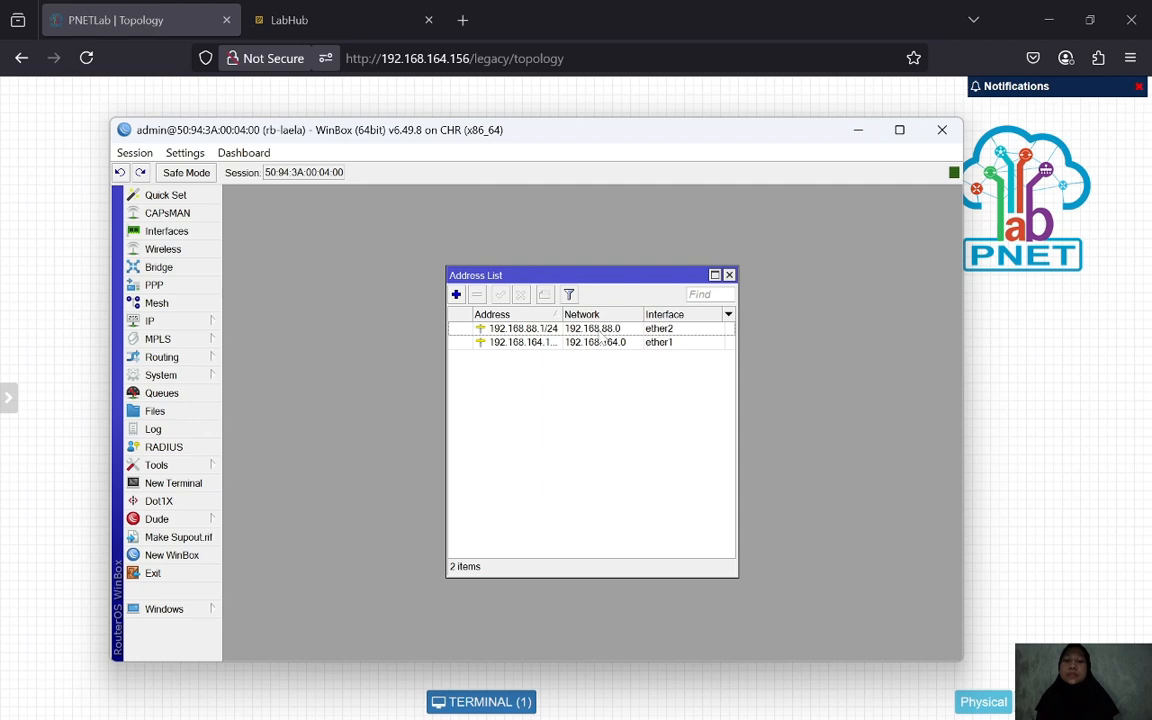
{"action": "left_click", "coordinate": [600, 331]}
{"action": "left_click", "coordinate": [181, 328]}
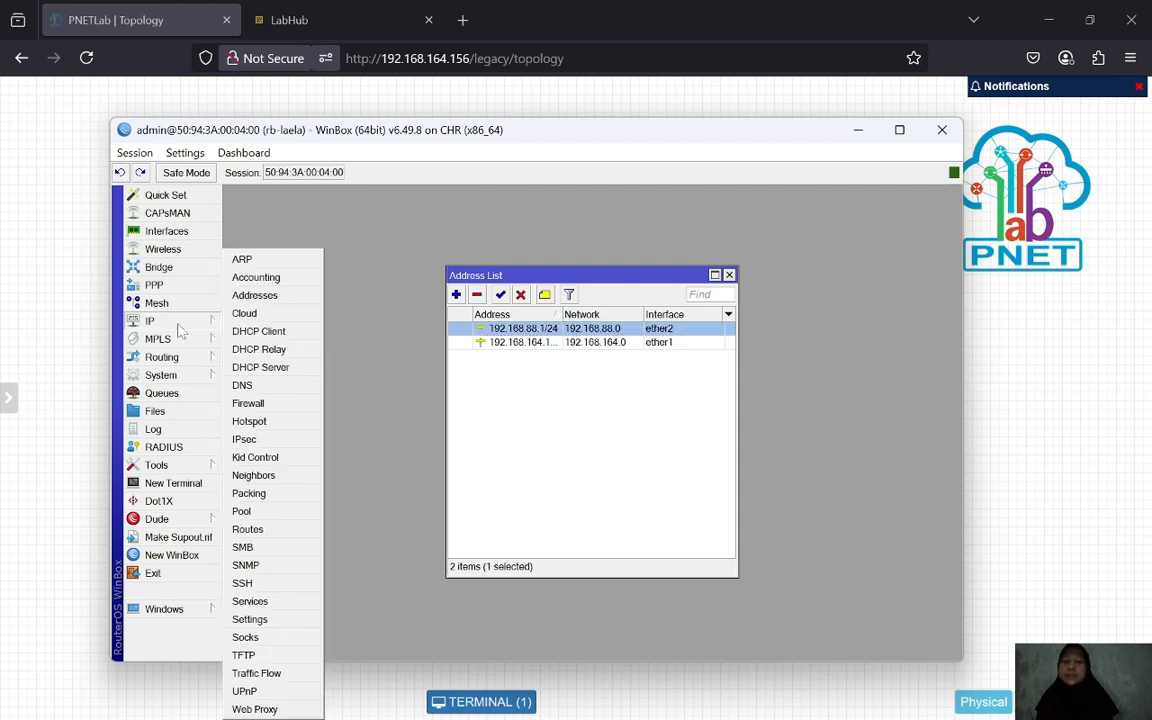
{"action": "left_click", "coordinate": [288, 367]}
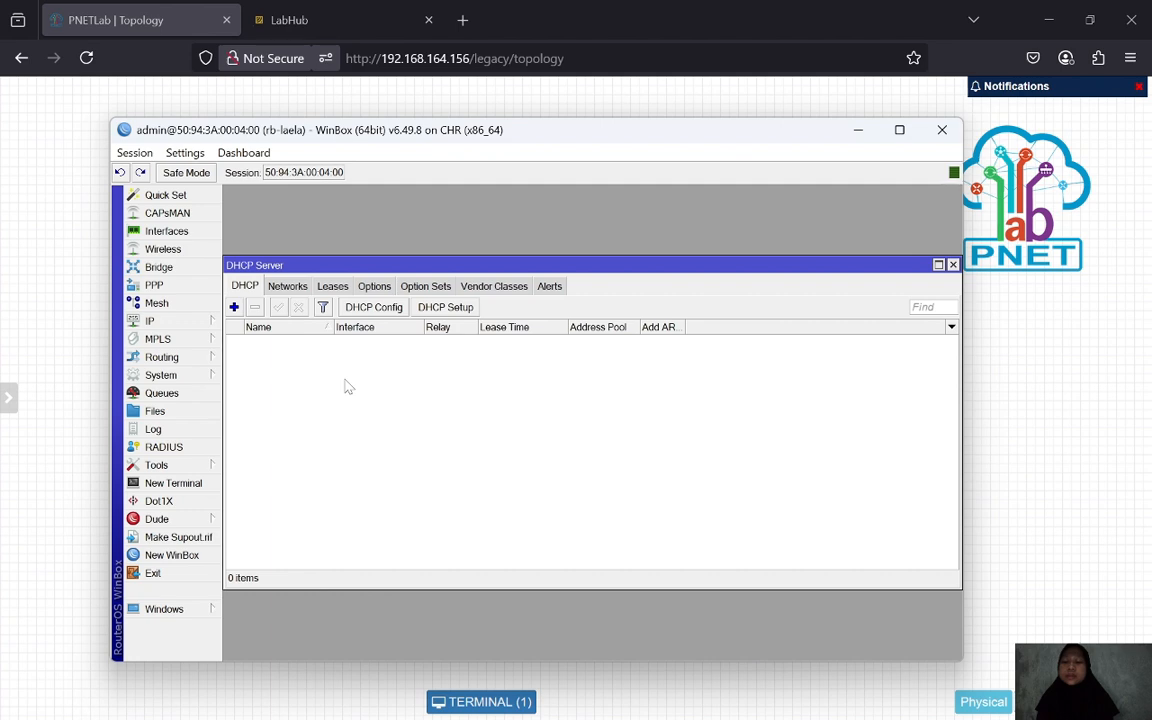
- Run DHCP Setup on ether2: 192.168.88.0/24, gateway 192.168.88.1, DNS 8.8.8.8, lease 00:10:00
{"action": "left_click", "coordinate": [441, 309]}
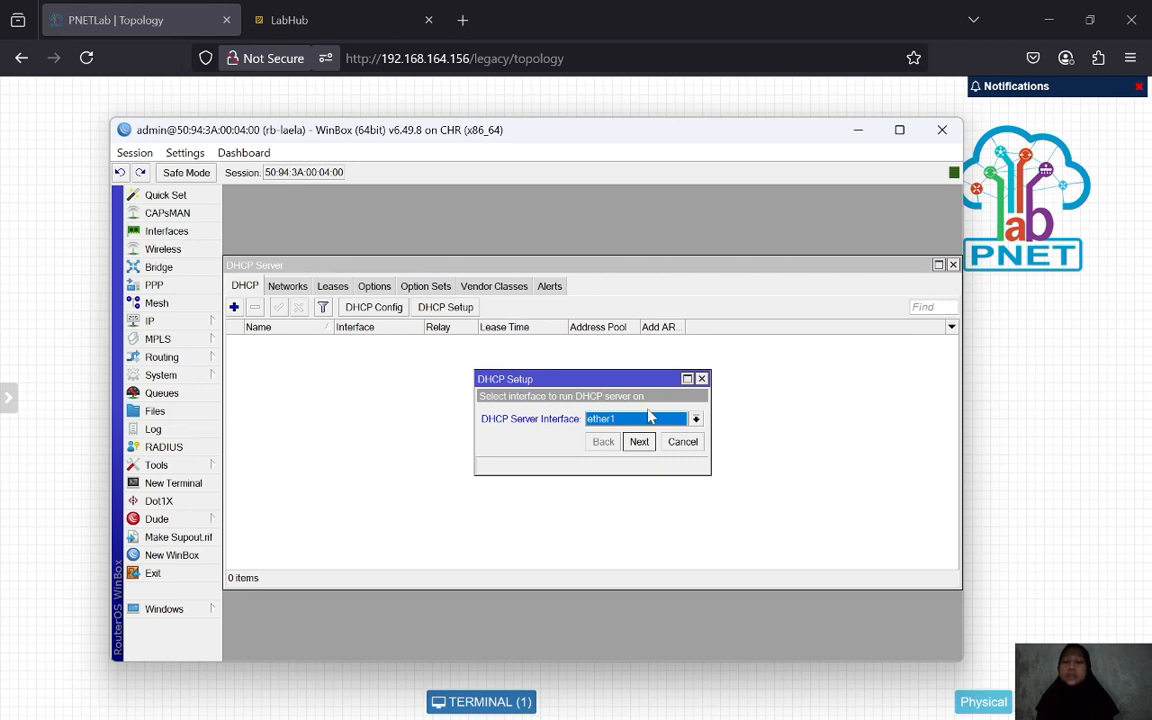
{"action": "left_click", "coordinate": [695, 418]}
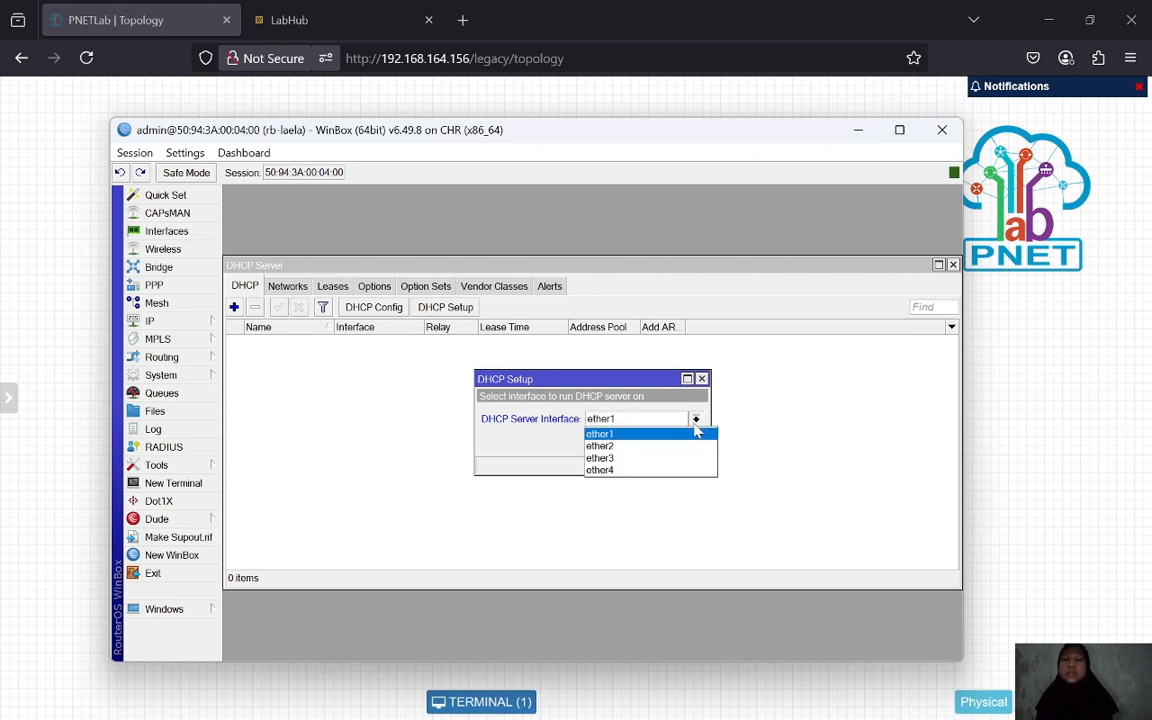
{"action": "left_click", "coordinate": [659, 446]}
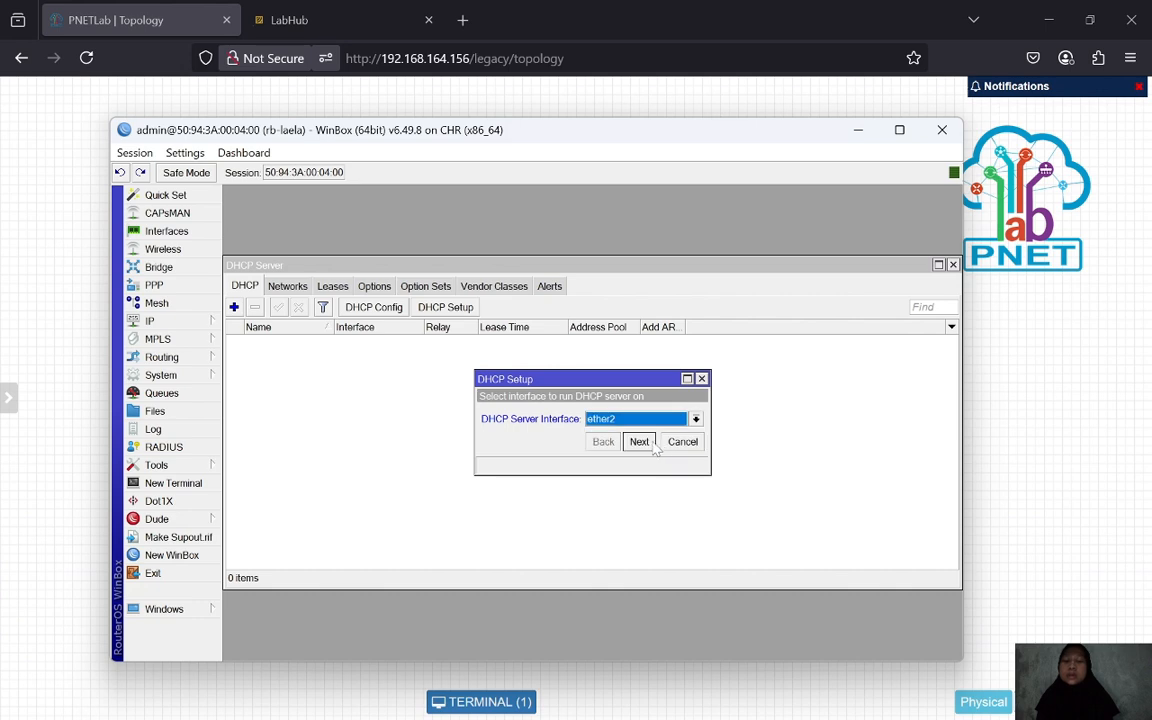
{"action": "left_click", "coordinate": [639, 442]}
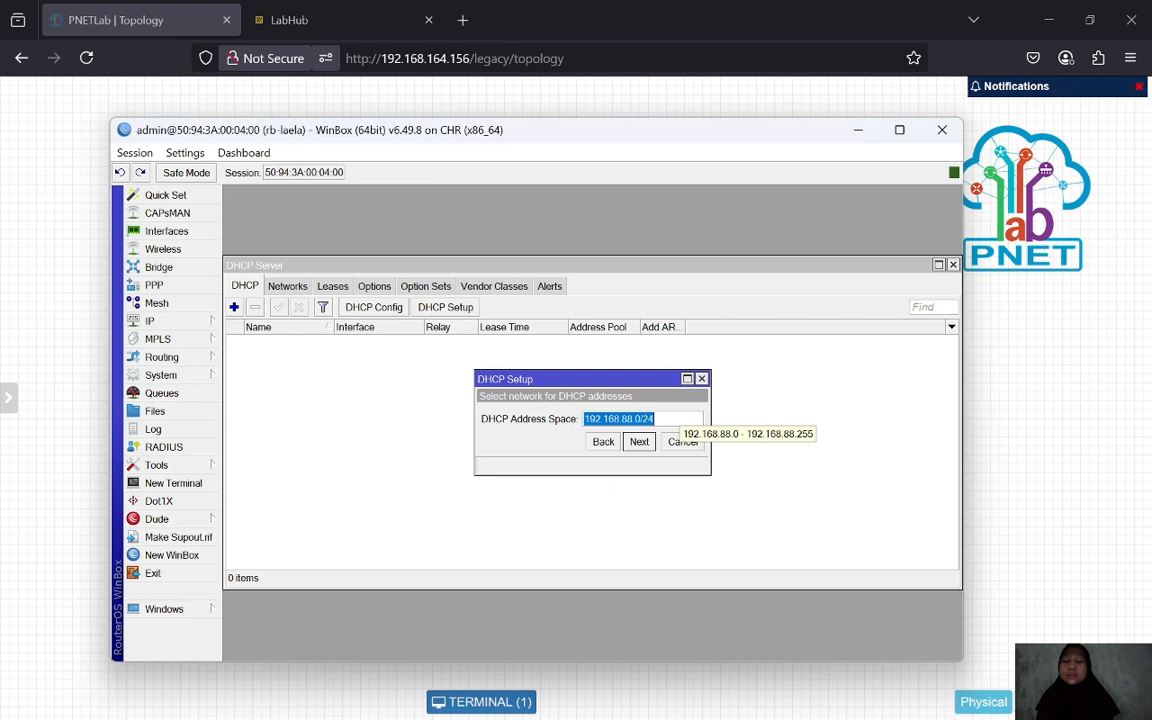
{"action": "left_click", "coordinate": [640, 442]}
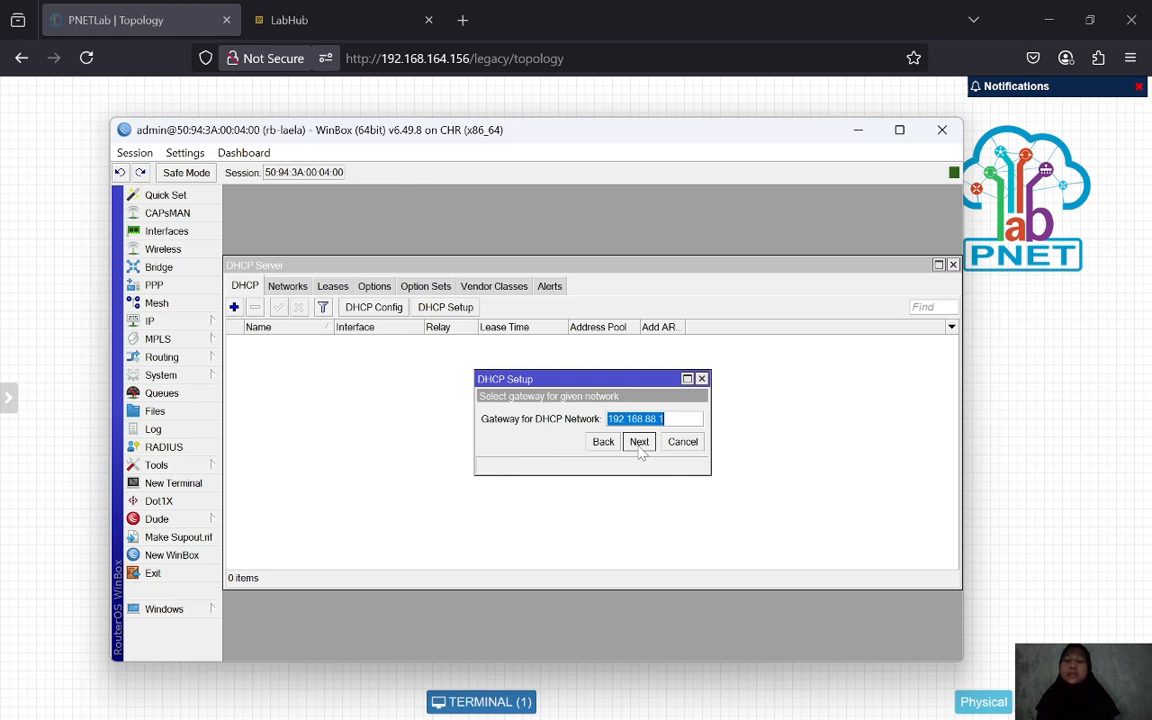
{"action": "left_click", "coordinate": [640, 442]}
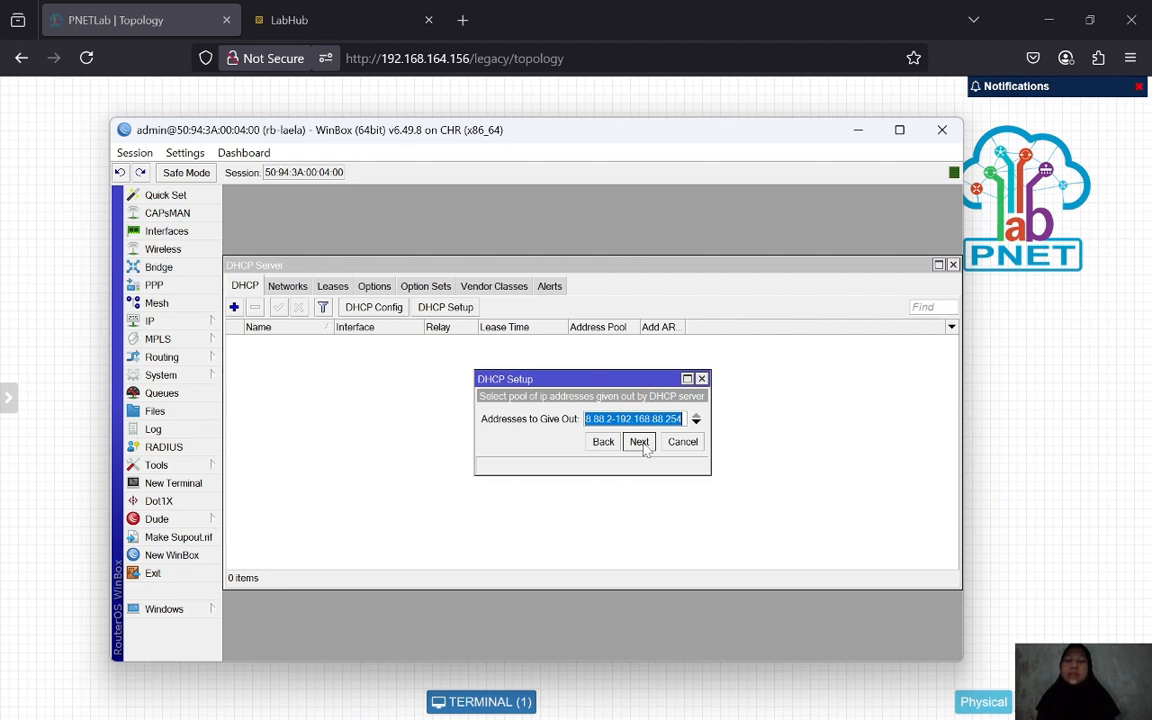
{"action": "left_click", "coordinate": [640, 442]}
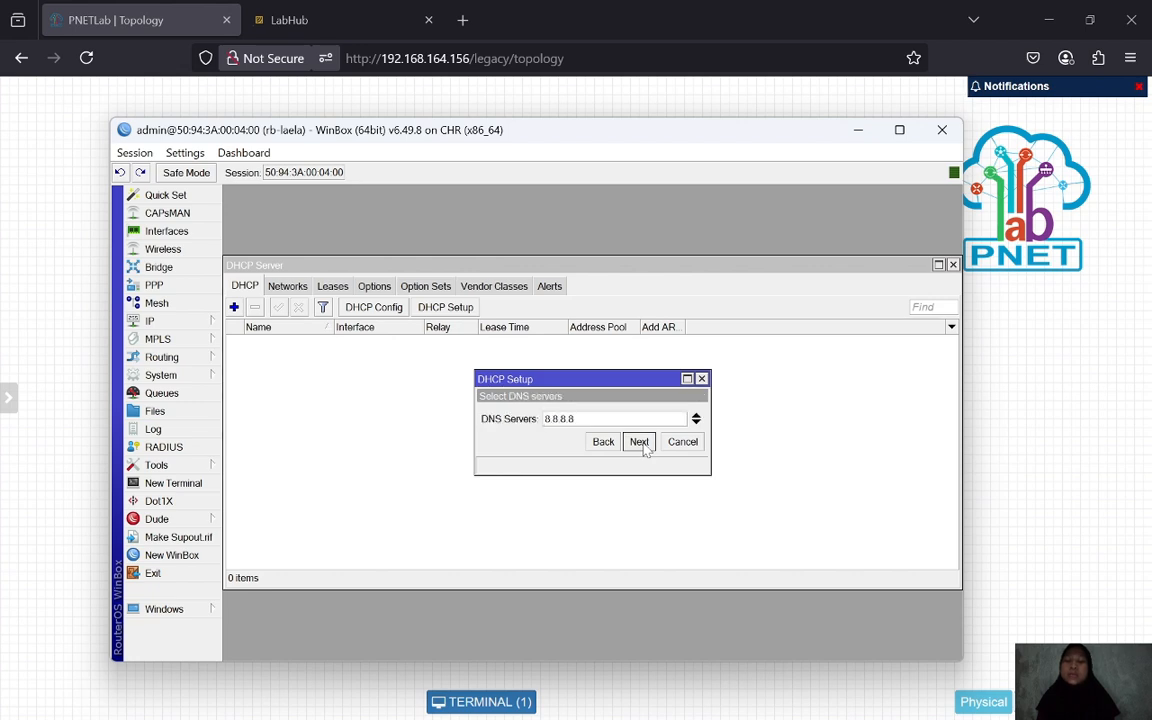
{"action": "left_click", "coordinate": [644, 446]}
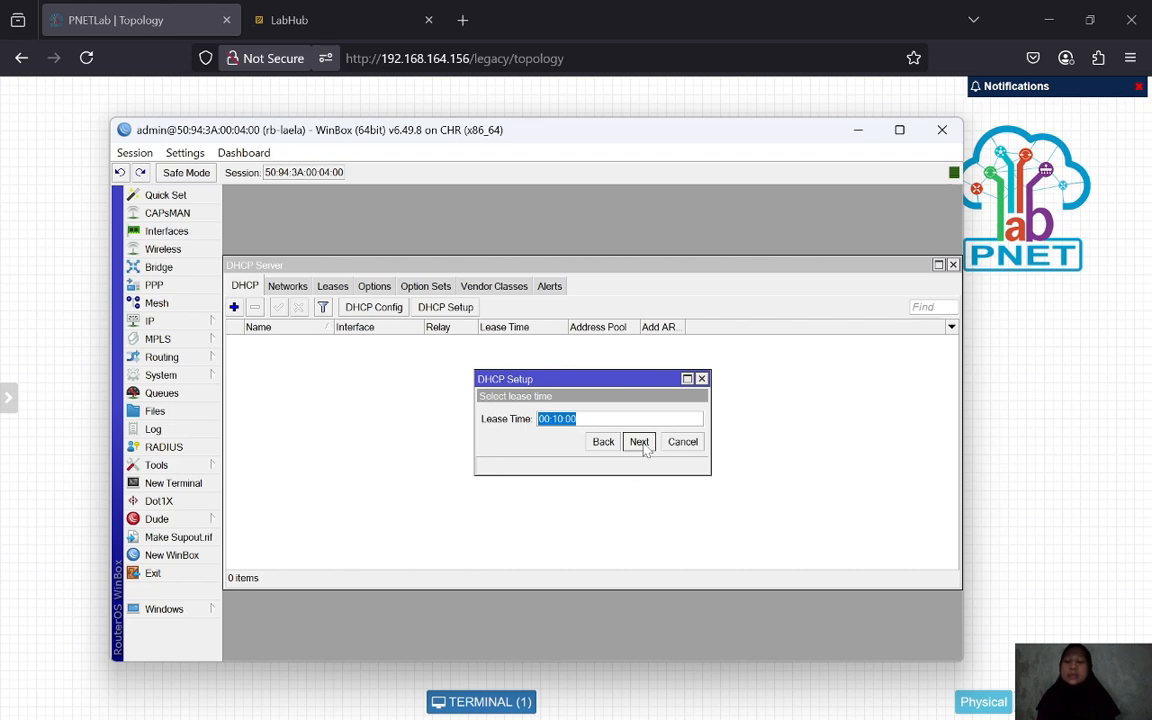
{"action": "left_click", "coordinate": [639, 442]}
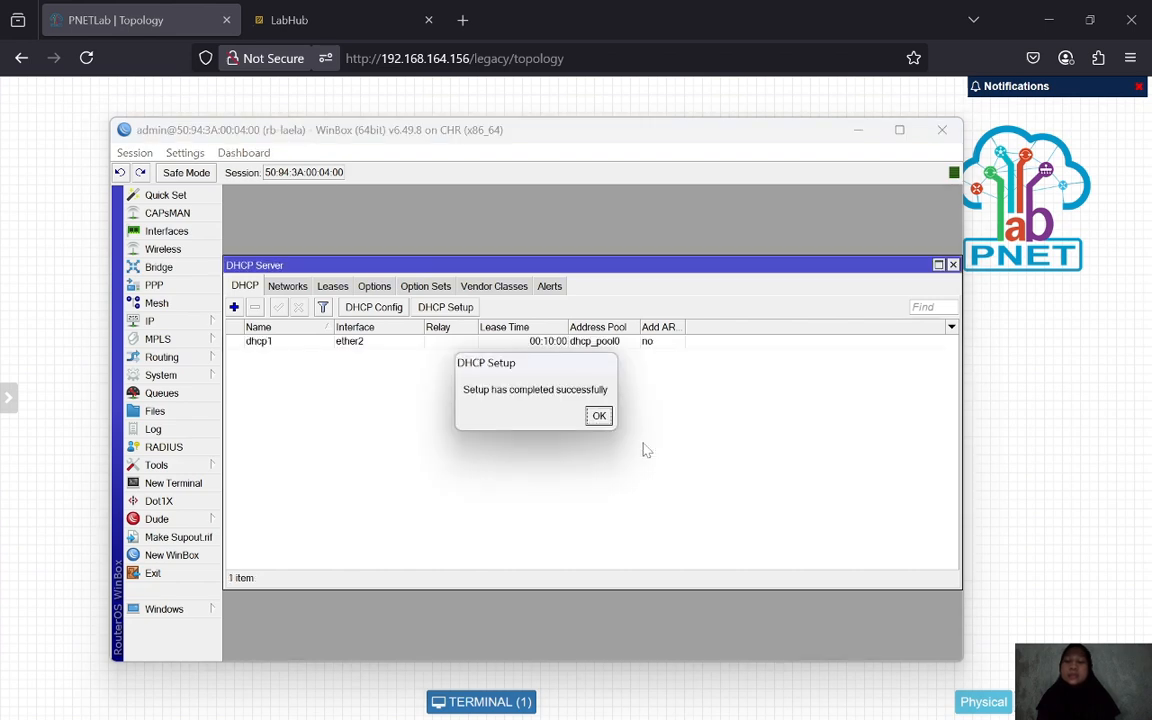
{"action": "left_click", "coordinate": [599, 416]}
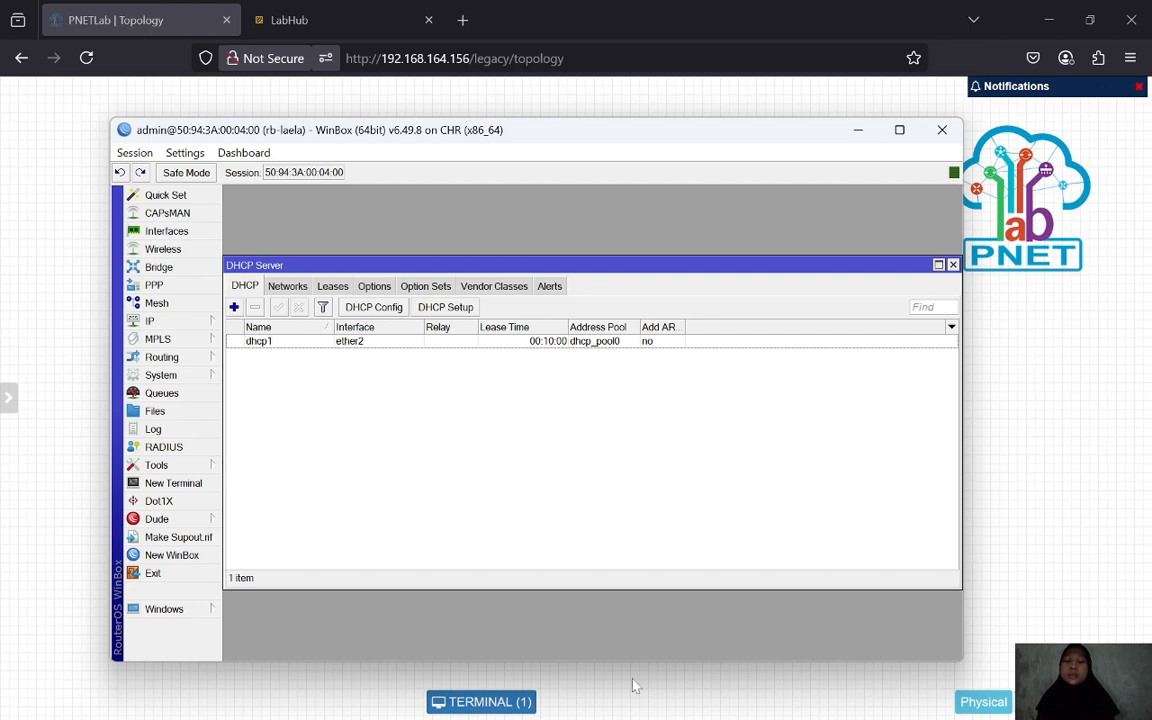
- Start the sw-switch node and VPC1 through VPC5 on the PNETLab topology
{"action": "mouse_move", "coordinate": [635, 716]}
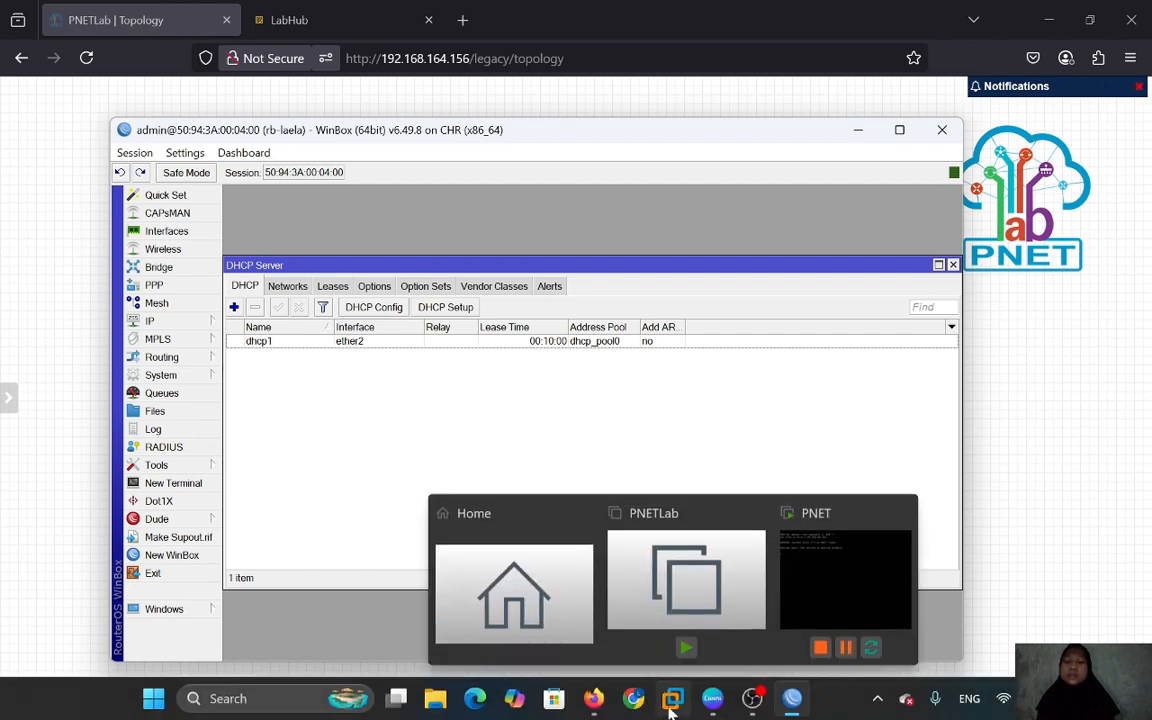
{"action": "left_click", "coordinate": [528, 622]}
{"action": "mouse_move", "coordinate": [560, 342]}
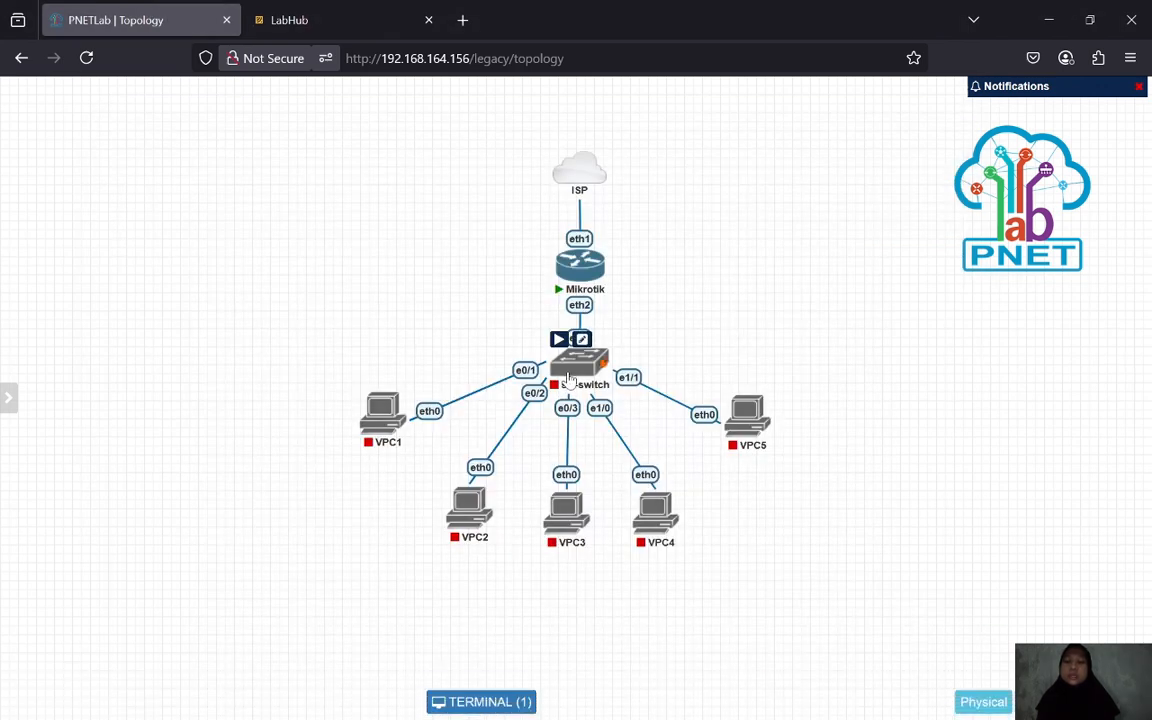
{"action": "left_click", "coordinate": [558, 342]}
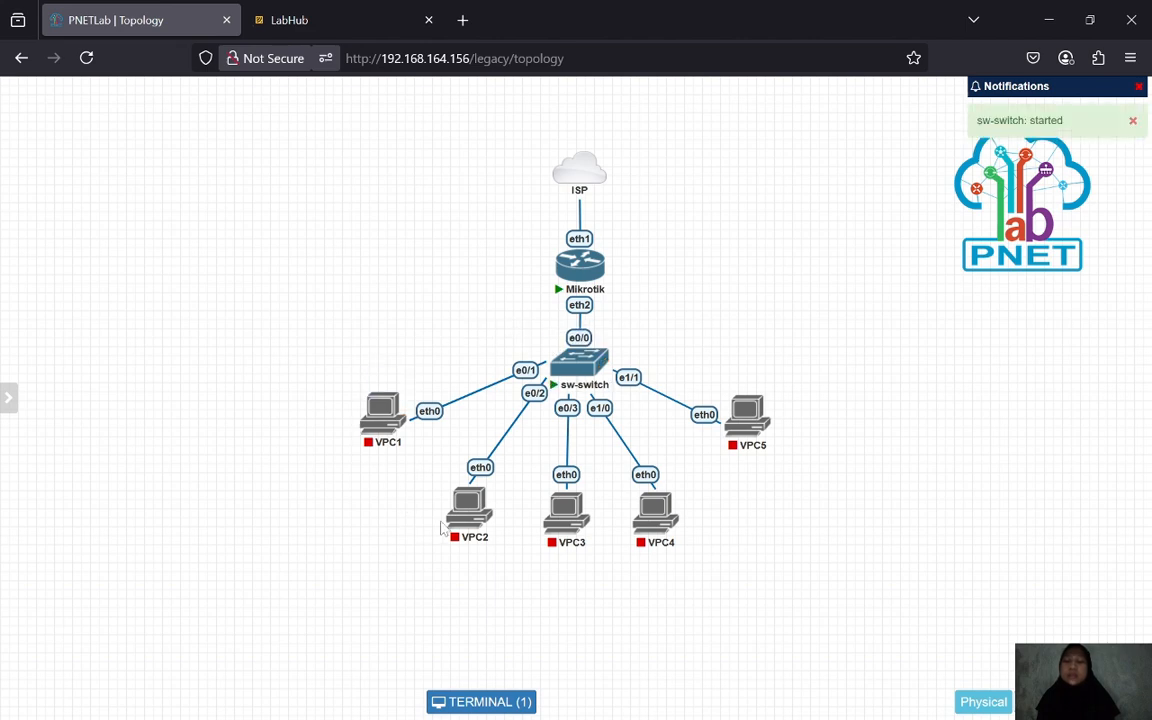
{"action": "left_click", "coordinate": [369, 385]}
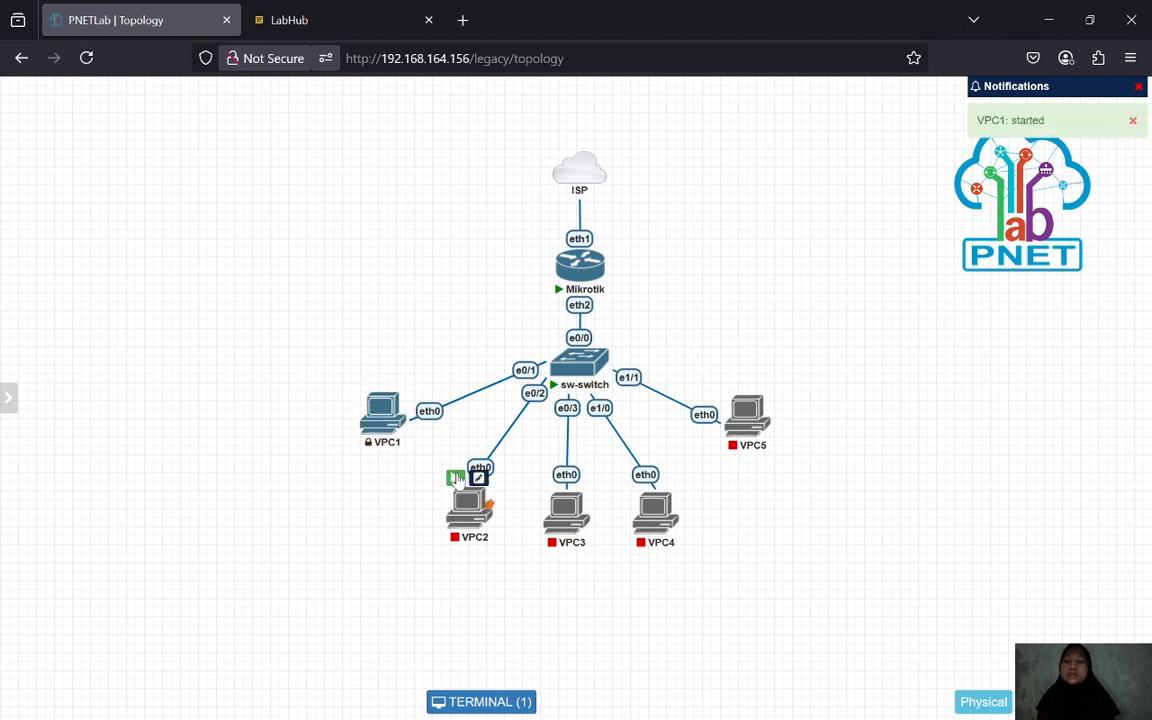
{"action": "left_click", "coordinate": [455, 480]}
{"action": "left_click", "coordinate": [553, 483]}
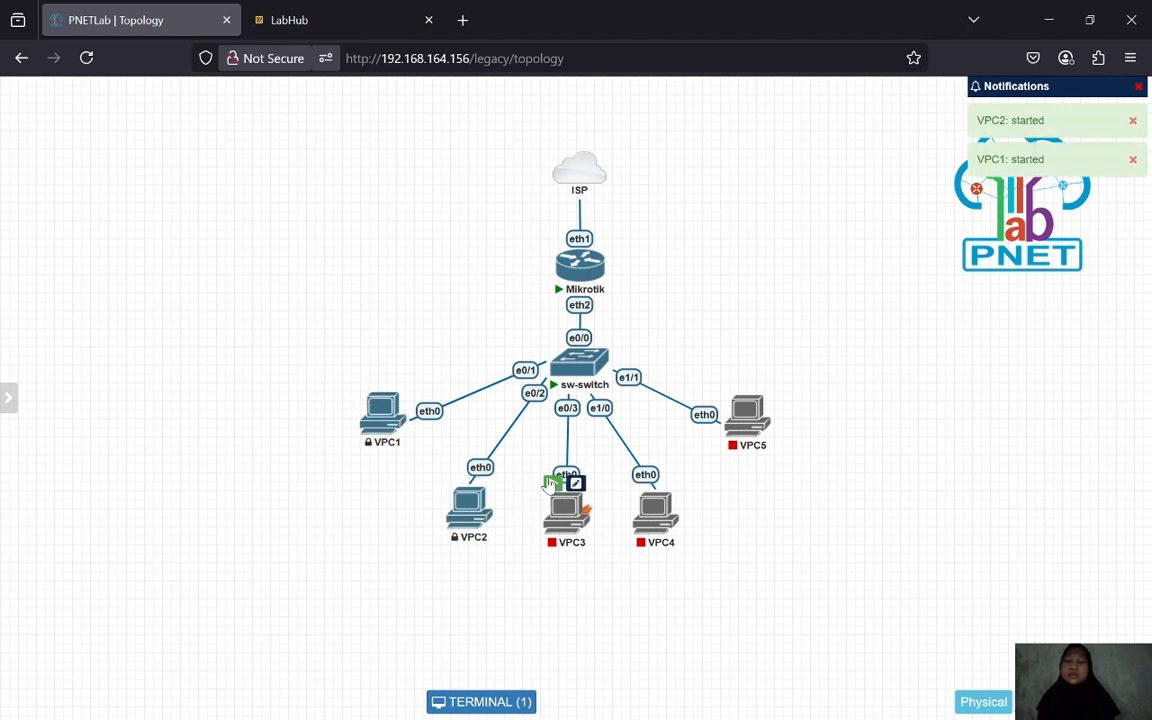
{"action": "left_click", "coordinate": [643, 484]}
{"action": "mouse_move", "coordinate": [785, 435]}
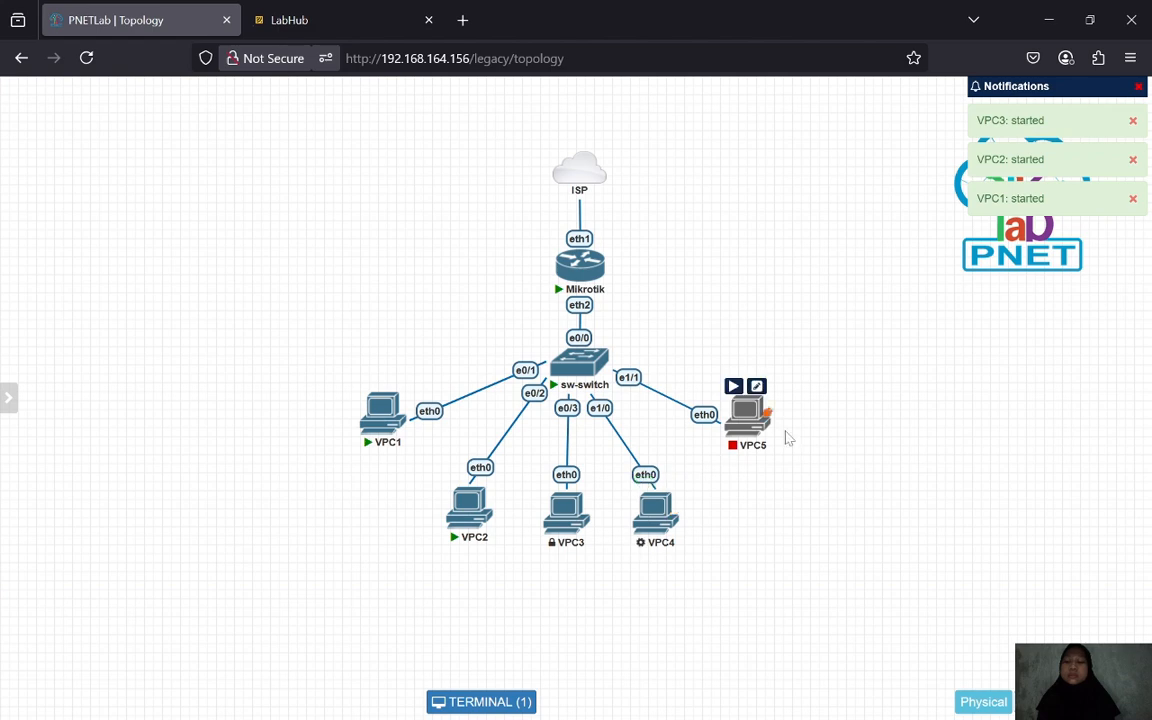
{"action": "left_click", "coordinate": [734, 388]}
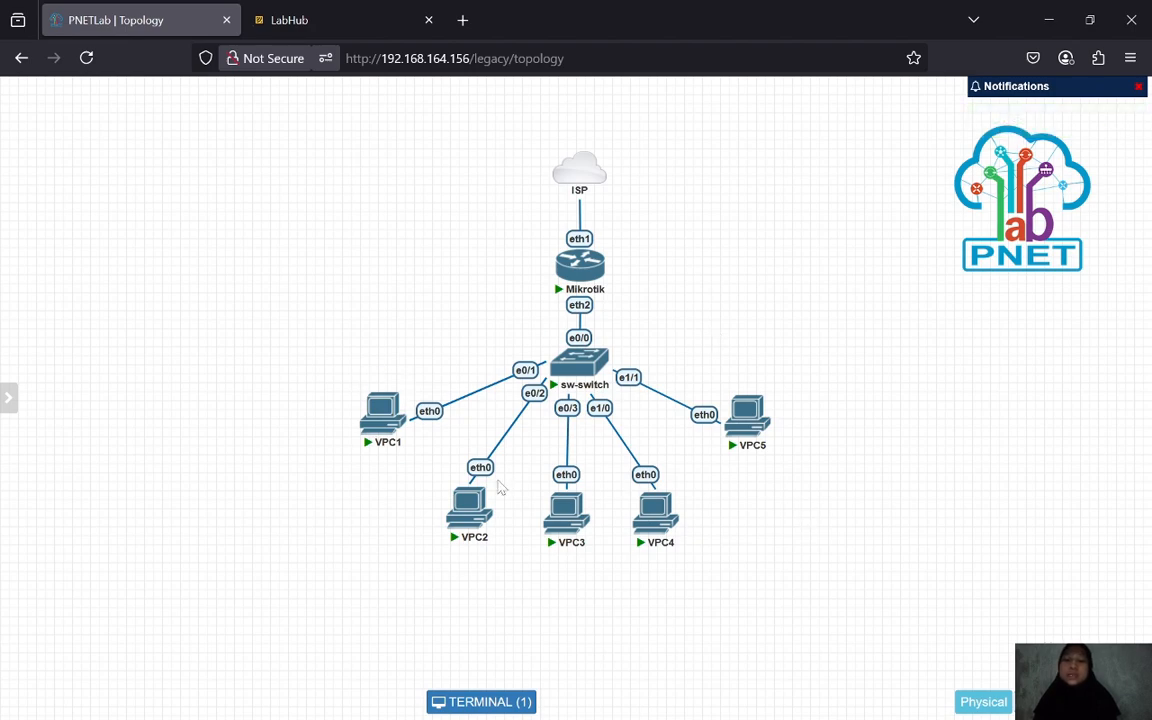
- Open consoles for VPC1–VPC3, arranging those nodes below sw-switch
{"action": "left_click", "coordinate": [386, 412]}
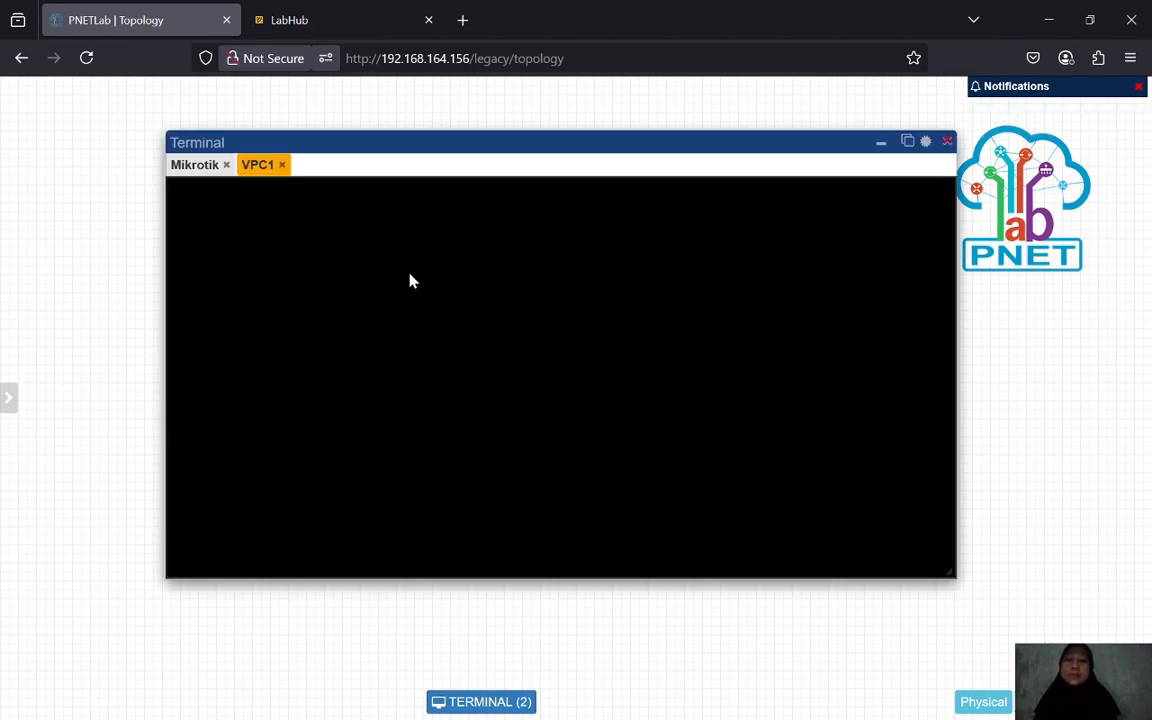
{"action": "left_click", "coordinate": [881, 142]}
{"action": "left_click_drag", "start_coordinate": [886, 147], "coordinate": [386, 477]}
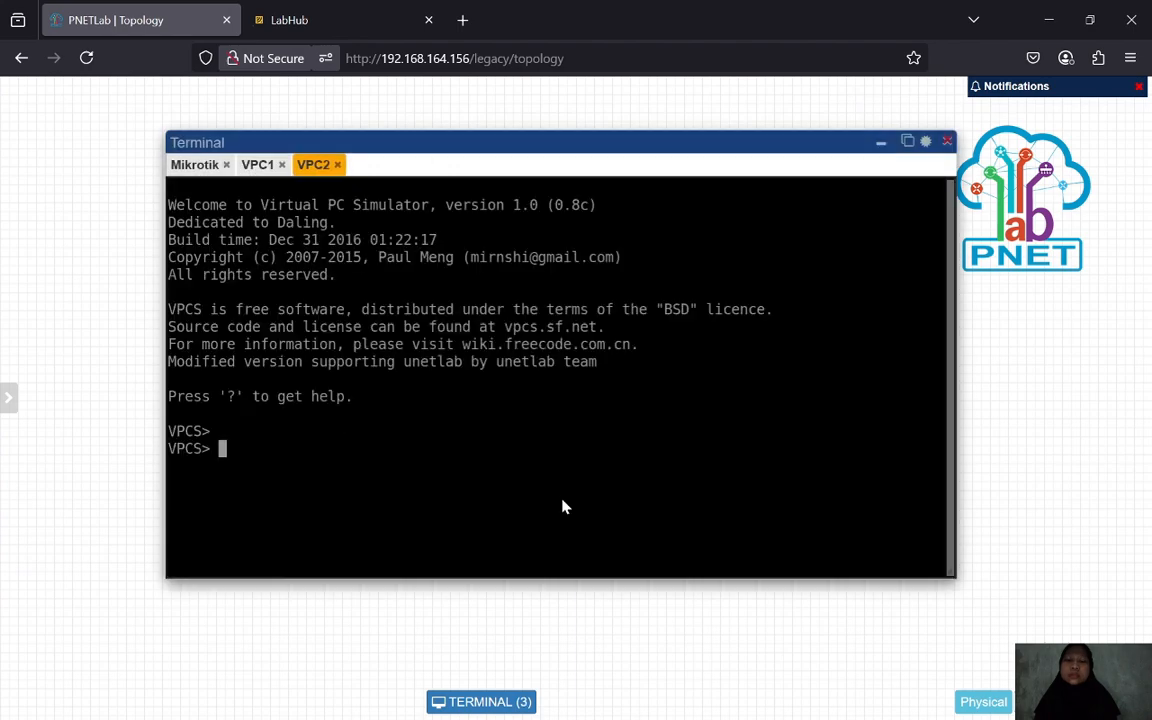
{"action": "left_click", "coordinate": [883, 144]}
{"action": "left_click_drag", "start_coordinate": [884, 146], "coordinate": [483, 513]}
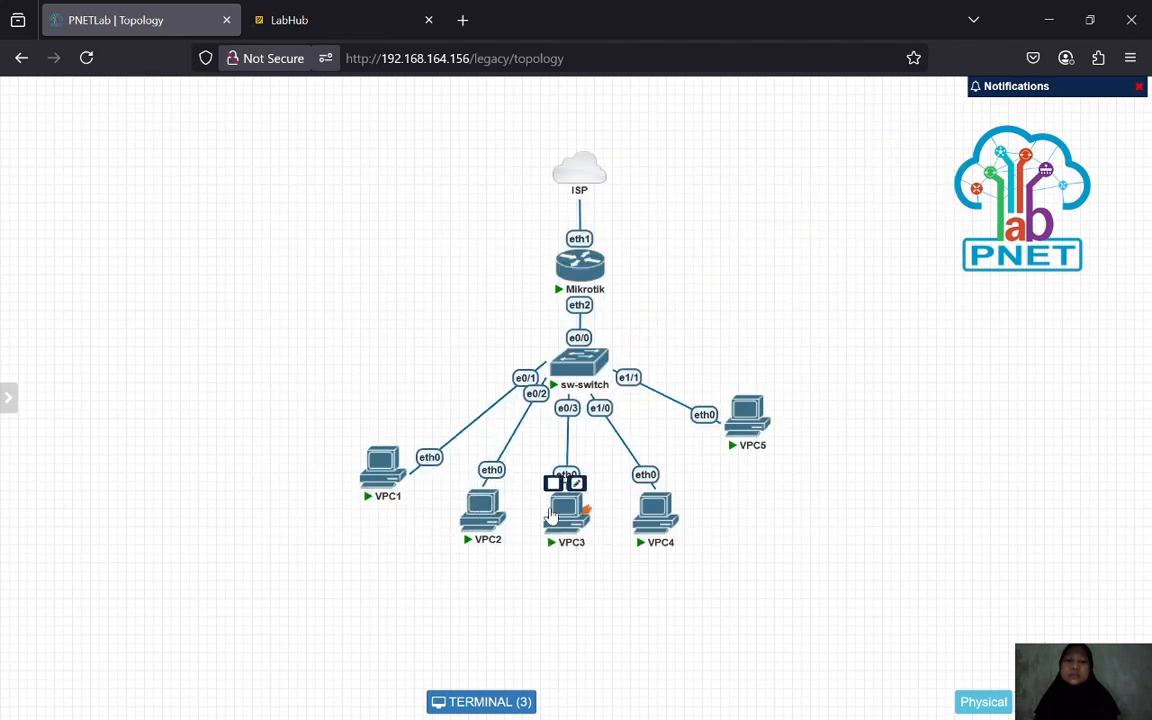
{"action": "left_click", "coordinate": [566, 512]}
{"action": "left_click", "coordinate": [882, 144]}
{"action": "left_click_drag", "start_coordinate": [882, 146], "coordinate": [576, 513]}
- Open consoles for VPC4 and VPC5, place them around sw-switch, then show VPC1's console
{"action": "left_click", "coordinate": [655, 512]}
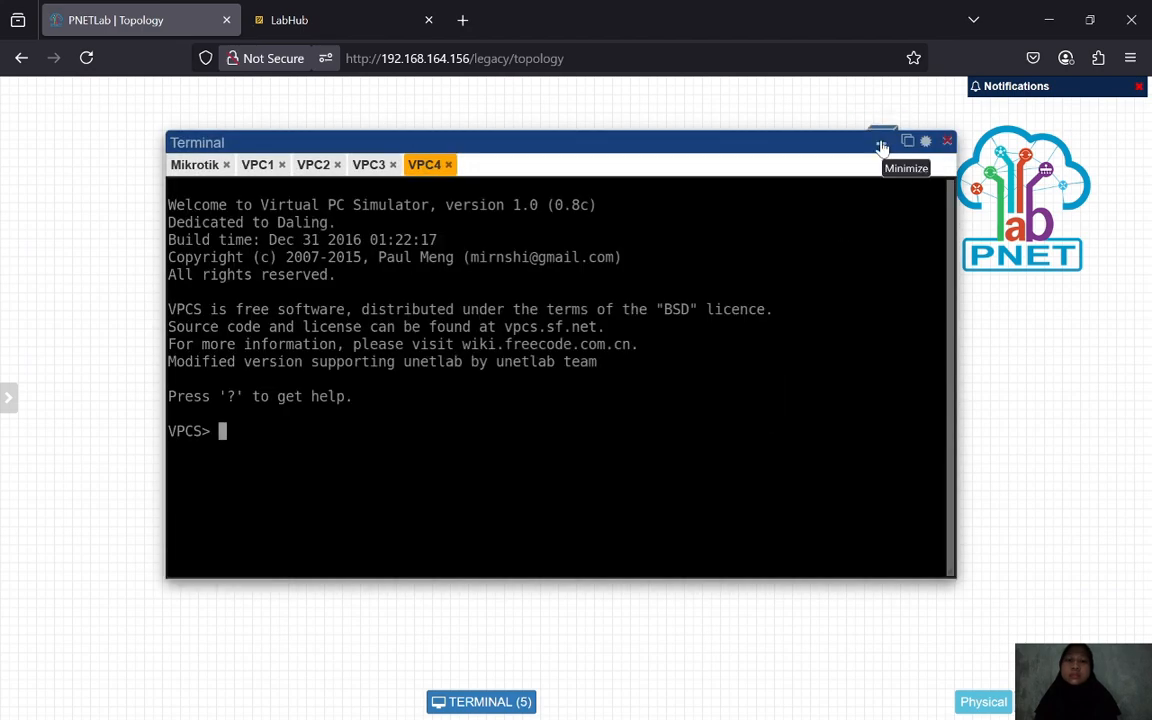
{"action": "left_click", "coordinate": [883, 144]}
{"action": "left_click_drag", "start_coordinate": [884, 146], "coordinate": [664, 495]}
{"action": "left_click", "coordinate": [742, 408]}
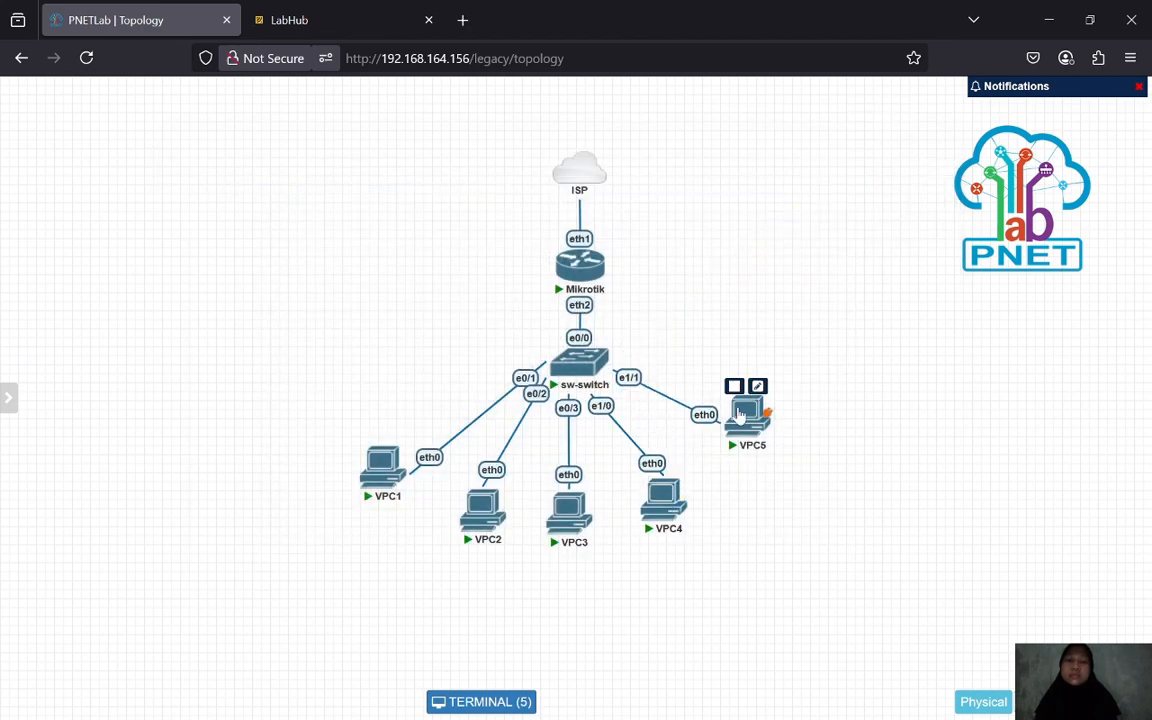
{"action": "left_click", "coordinate": [881, 146]}
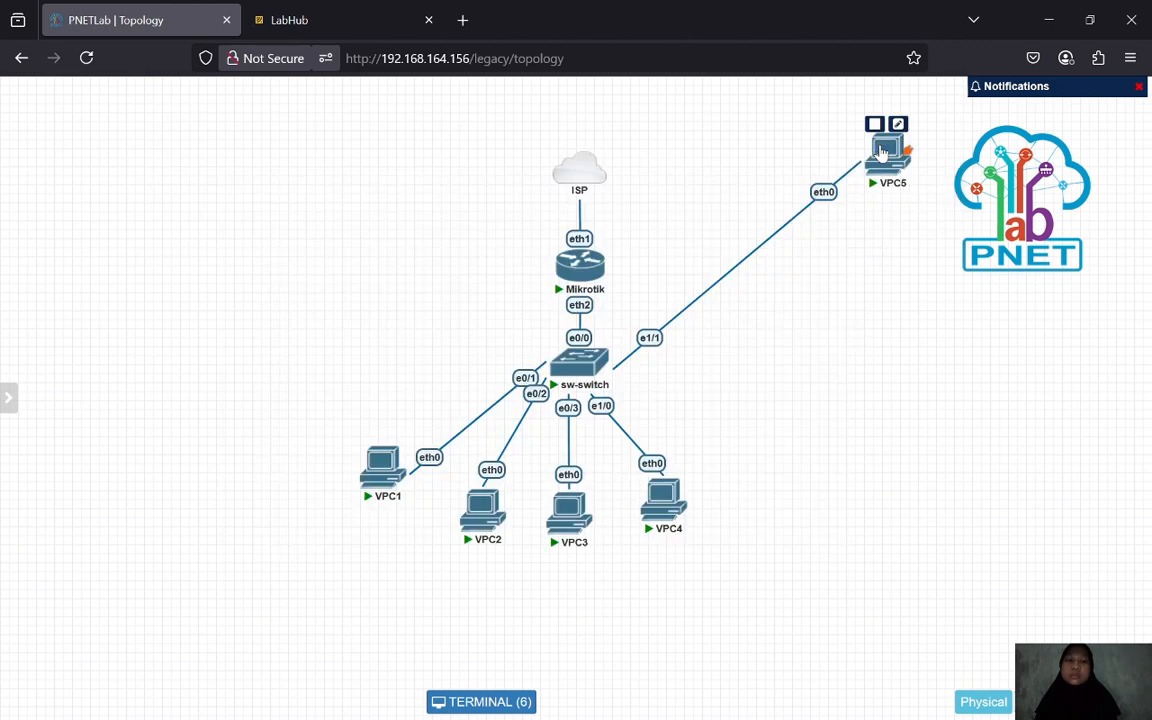
{"action": "left_click_drag", "start_coordinate": [884, 146], "coordinate": [741, 411]}
{"action": "left_click", "coordinate": [481, 701]}
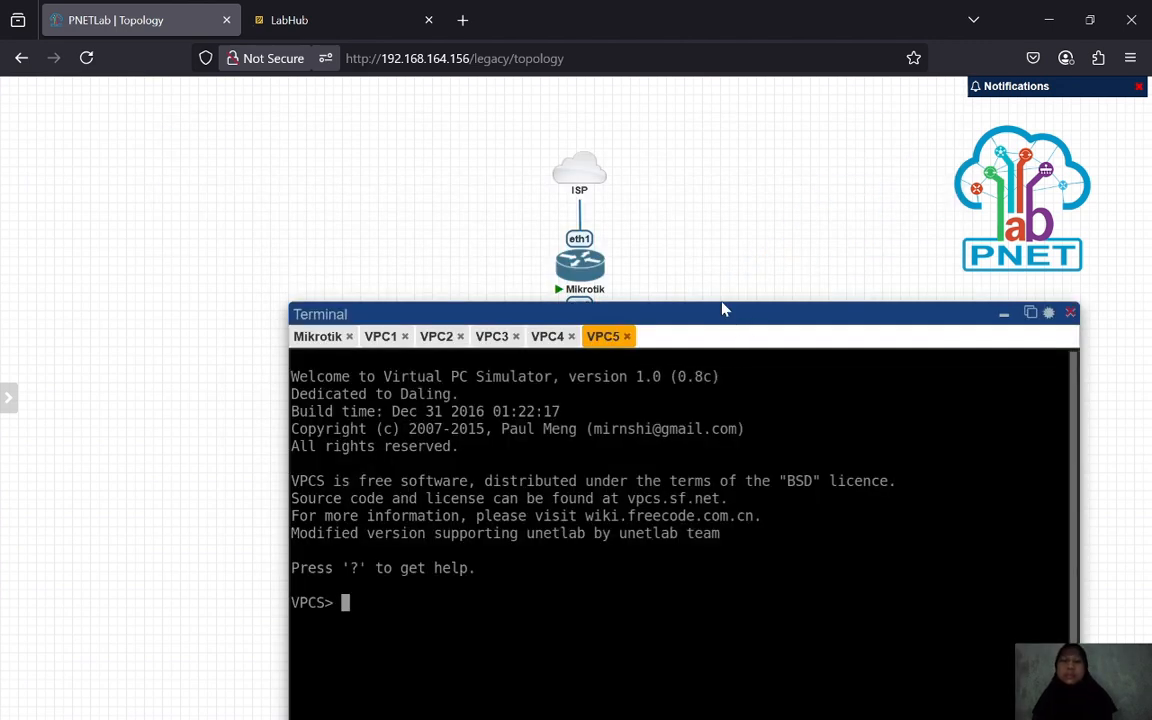
{"action": "left_click_drag", "start_coordinate": [724, 310], "coordinate": [656, 150]}
{"action": "left_click", "coordinate": [316, 177]}
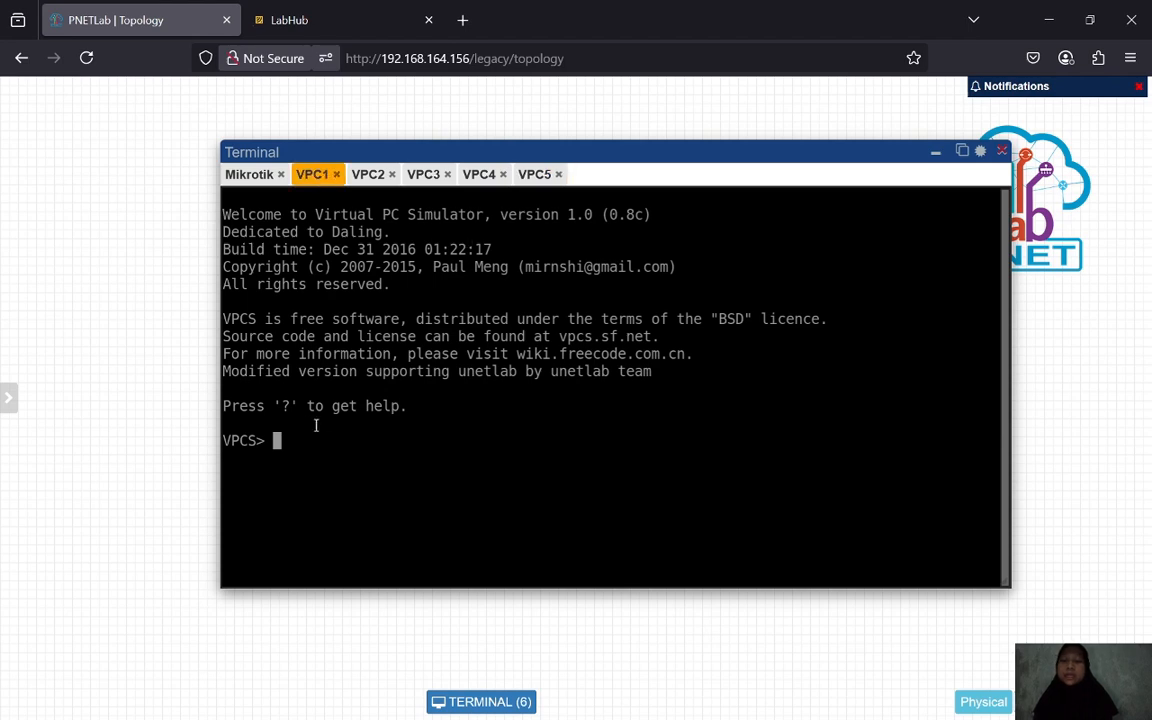
- Show VPC1's IP settings, then request its address with ip dhcp
{"action": "type", "text": "show "}
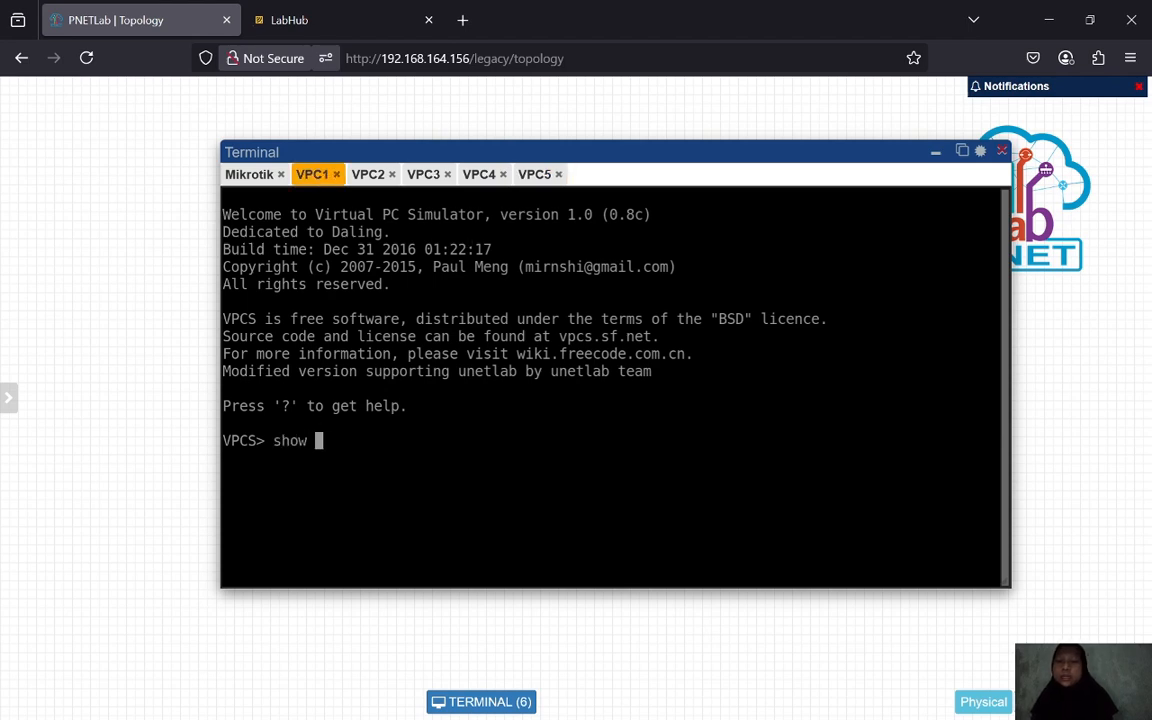
{"action": "type", "text": "ip"}
{"action": "key", "text": "Return"}
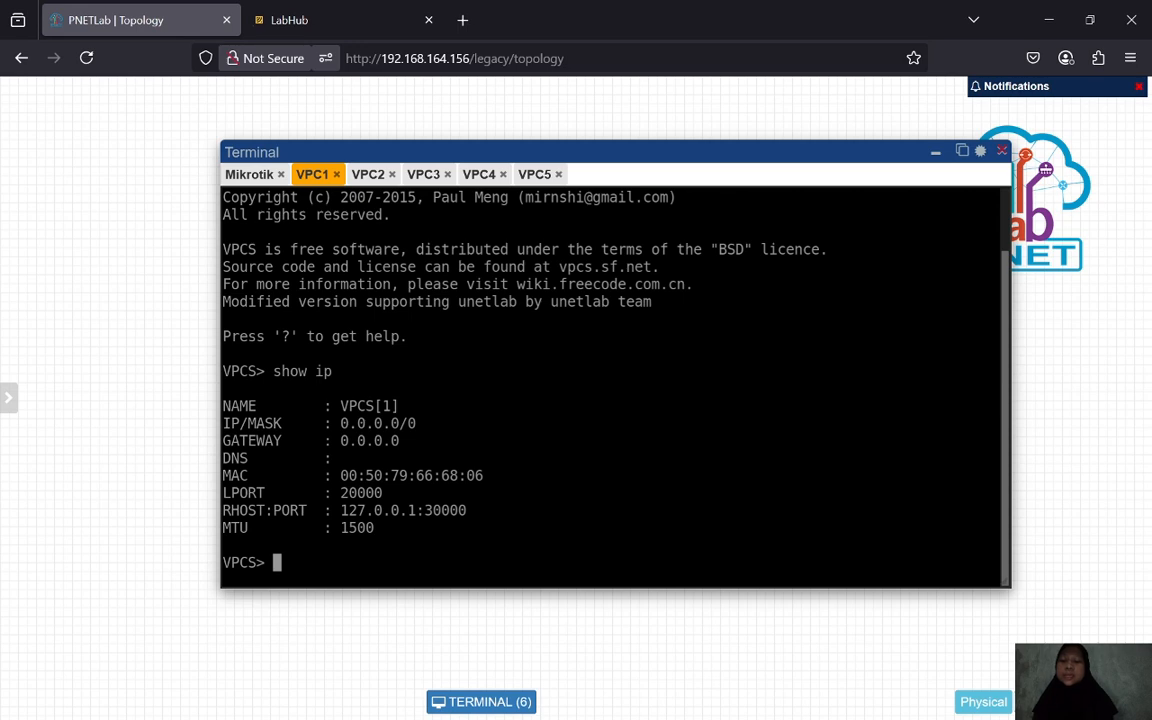
{"action": "key", "text": "Return"}
{"action": "key", "text": "Return"}
{"action": "type", "text": "ip "}
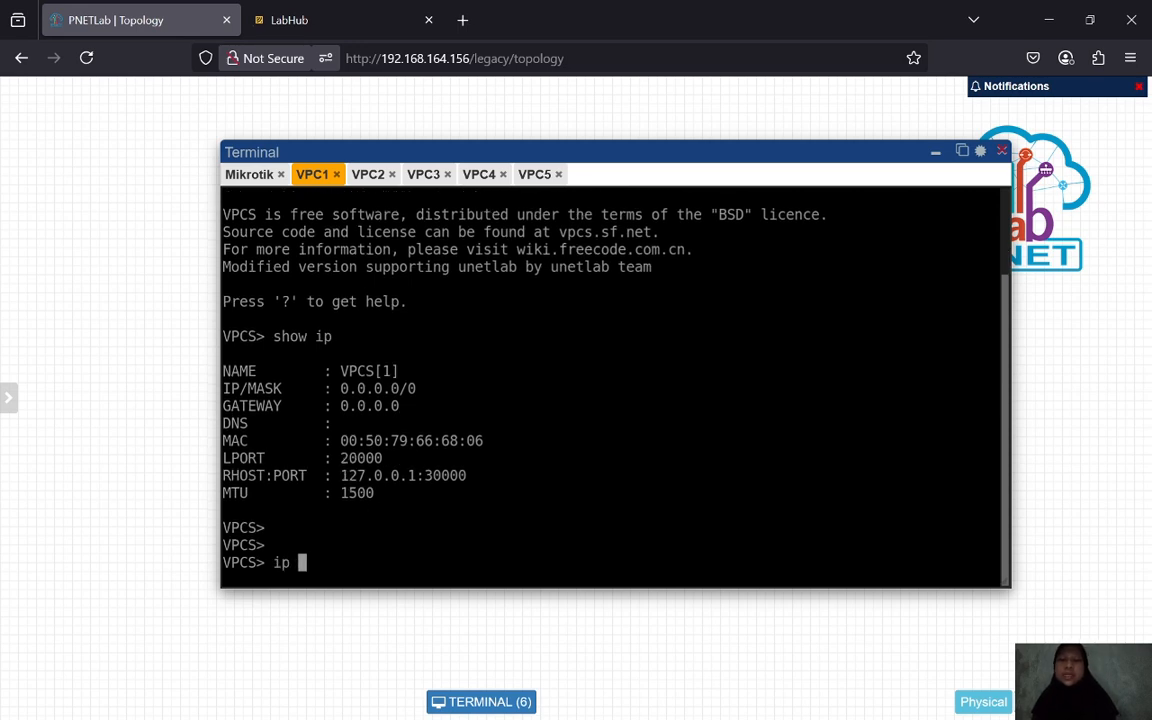
{"action": "type", "text": "dhcp"}
{"action": "key", "text": "Return"}
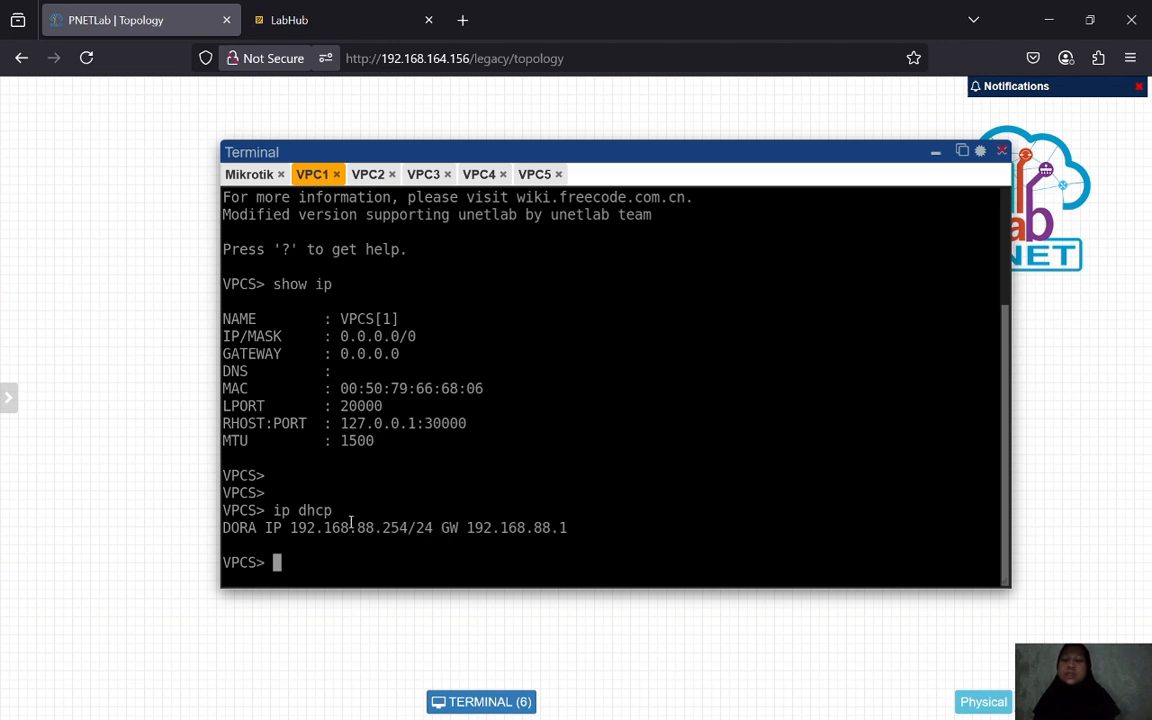
- Run ip dhcp on VPC2, VPC3, VPC4 and VPC5 to lease 192.168.88.x addresses
{"action": "left_click", "coordinate": [368, 176]}
{"action": "type", "text": "ip dhcp"}
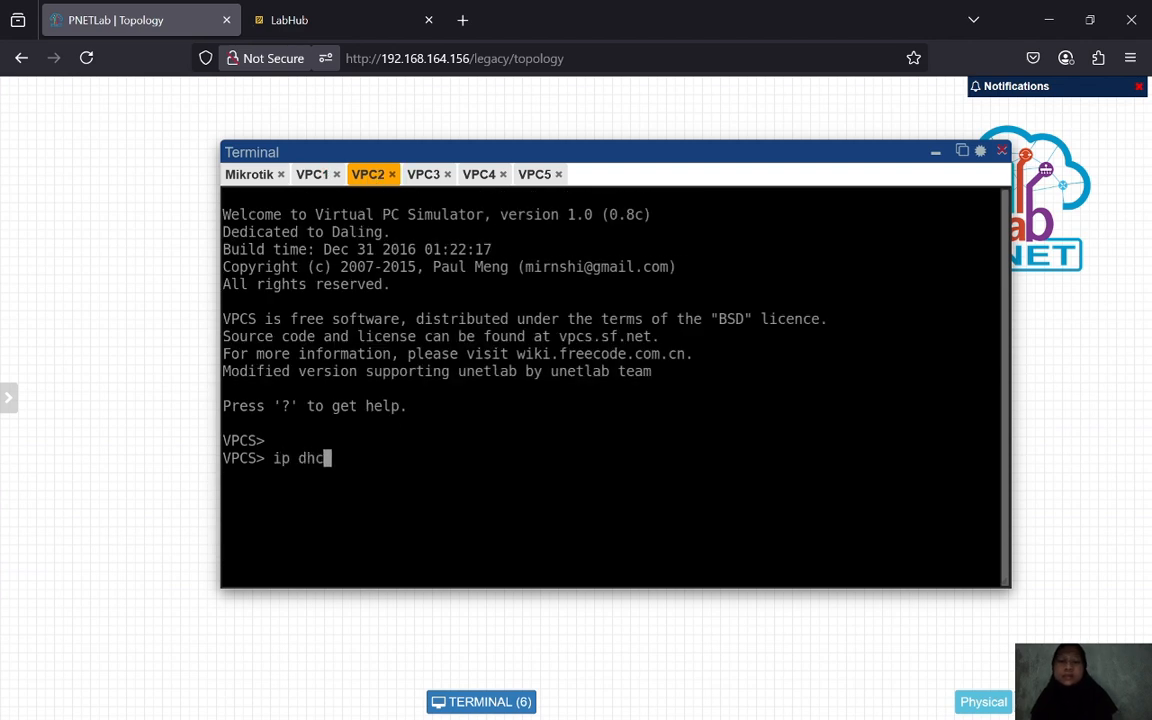
{"action": "key", "text": "Return"}
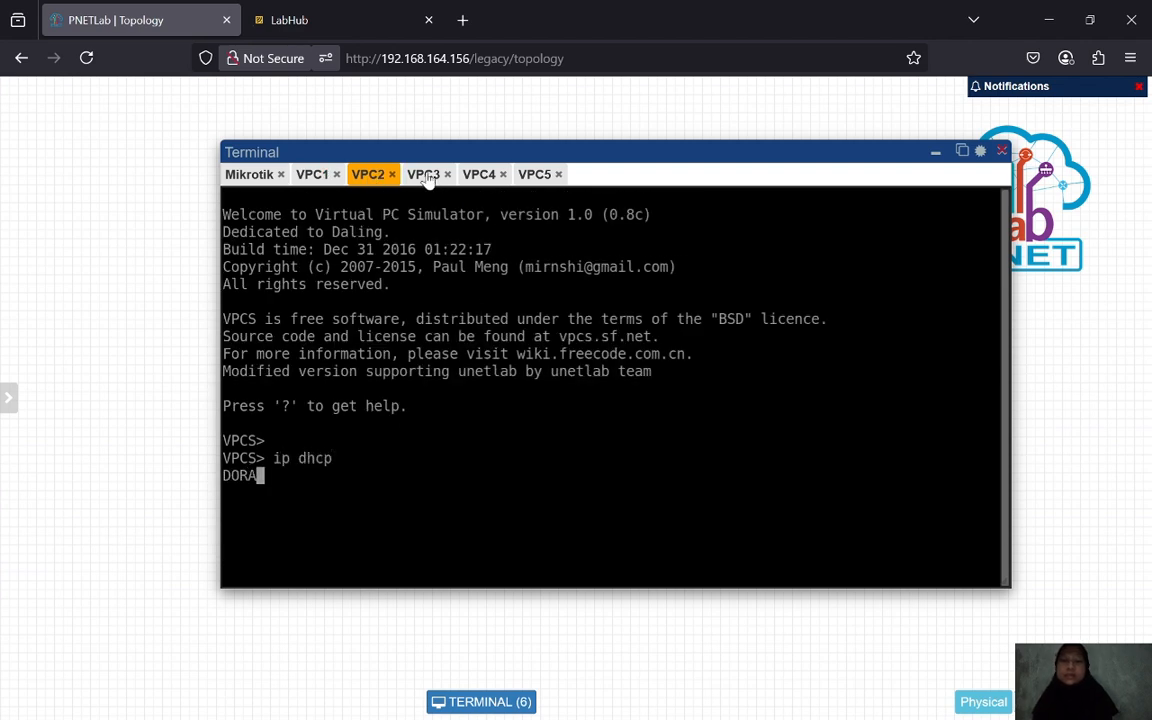
{"action": "left_click", "coordinate": [426, 176]}
{"action": "type", "text": "ip dhcp"}
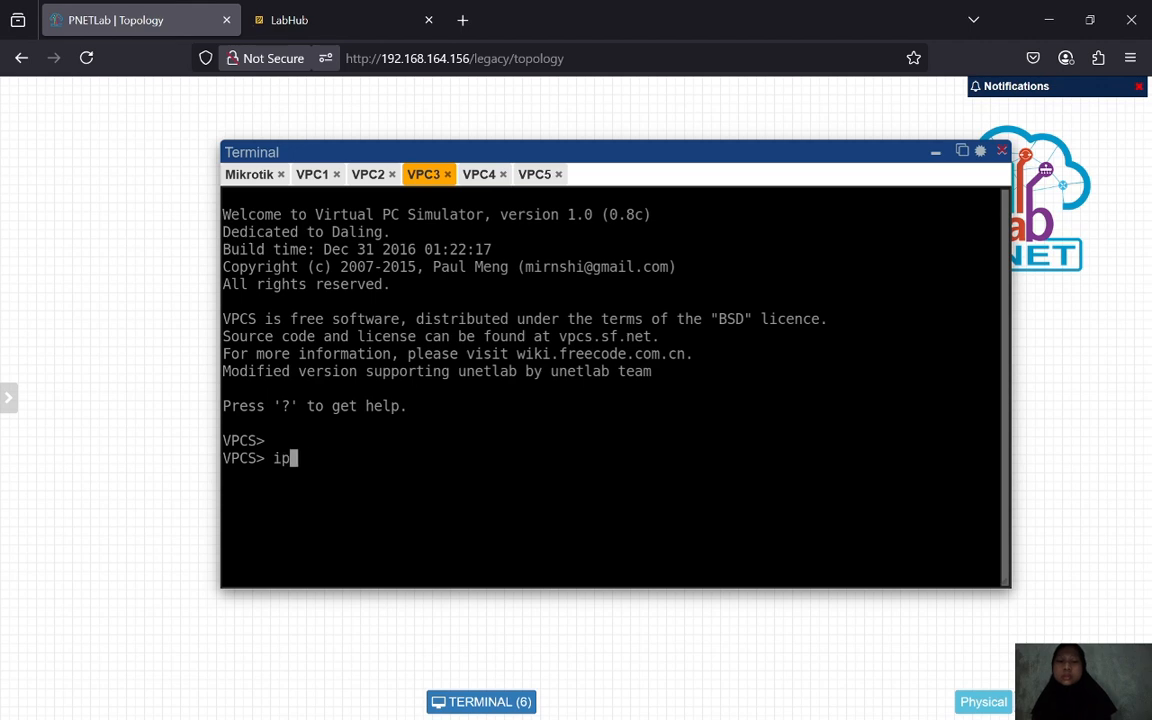
{"action": "key", "text": "Return"}
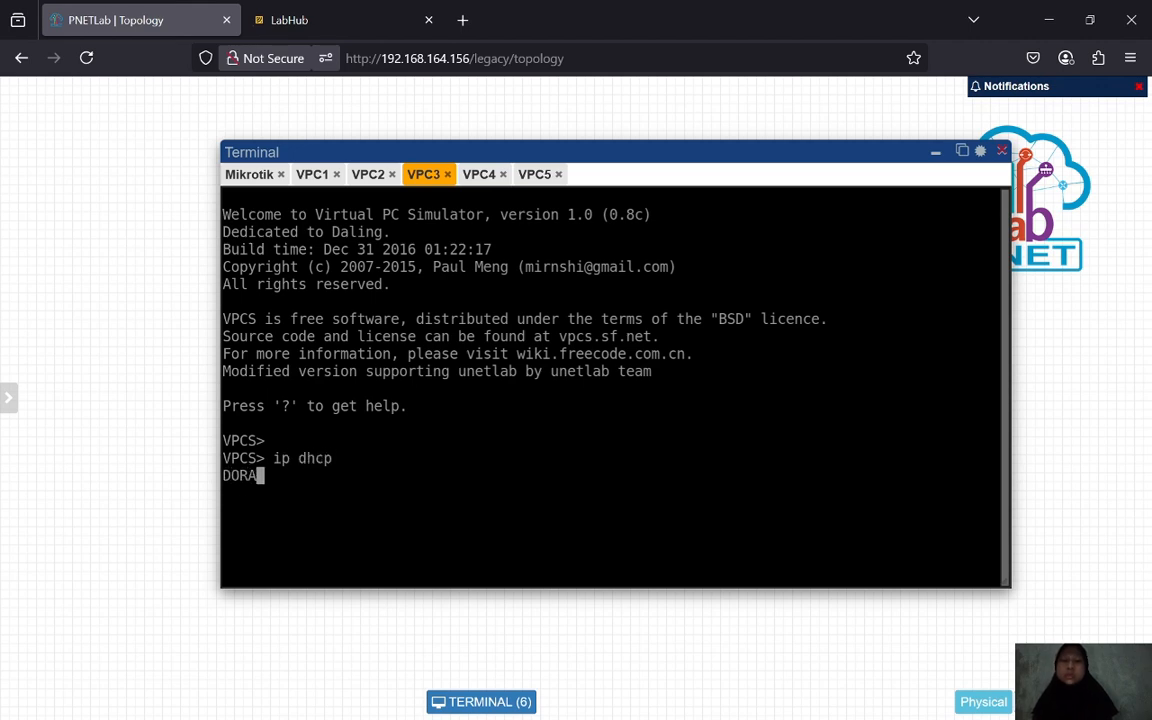
{"action": "left_click", "coordinate": [478, 174]}
{"action": "type", "text": "ip dhcp"}
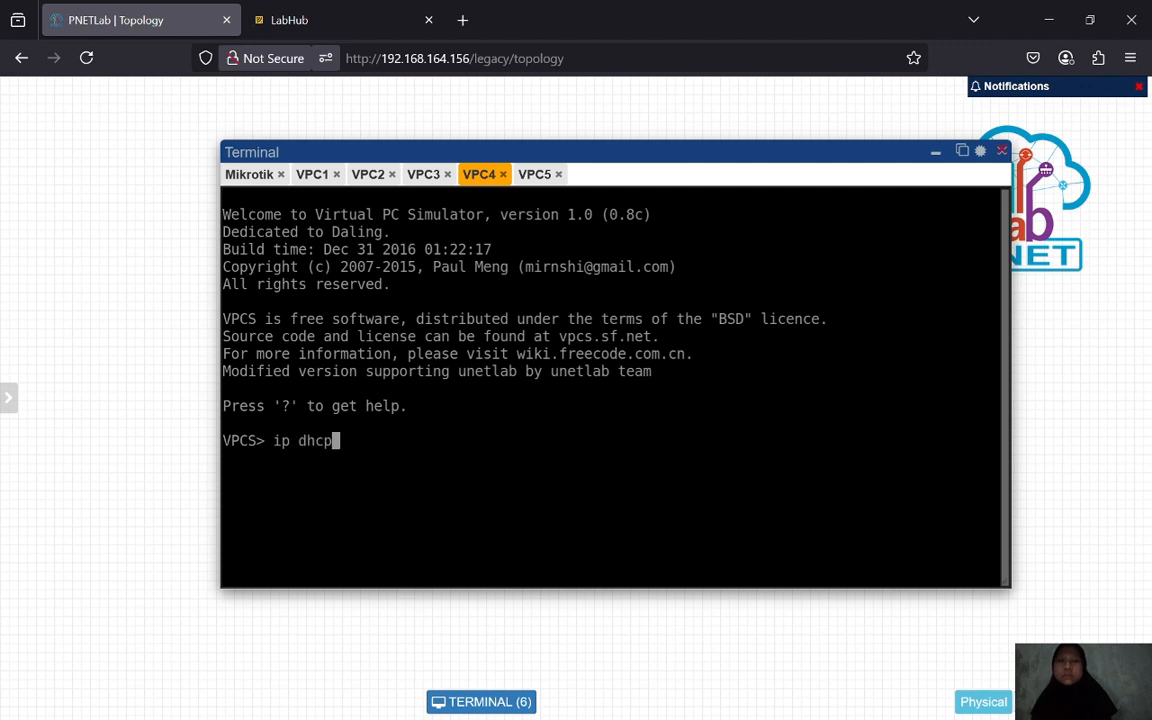
{"action": "key", "text": "Return"}
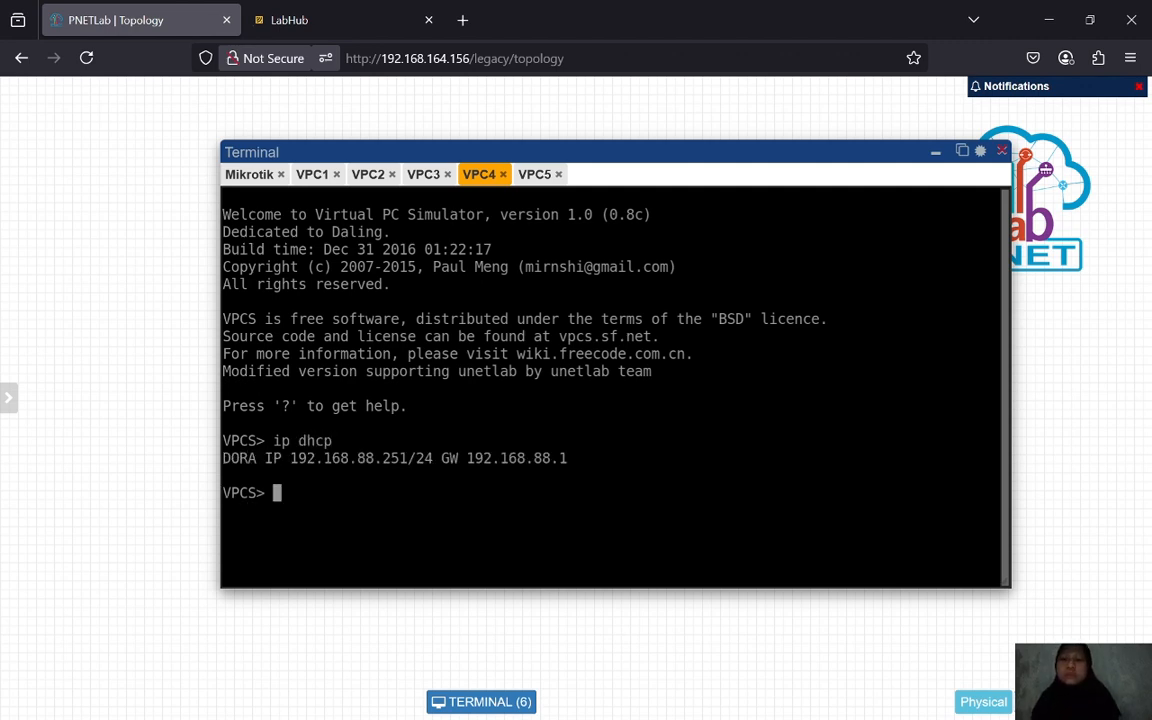
{"action": "left_click", "coordinate": [534, 174]}
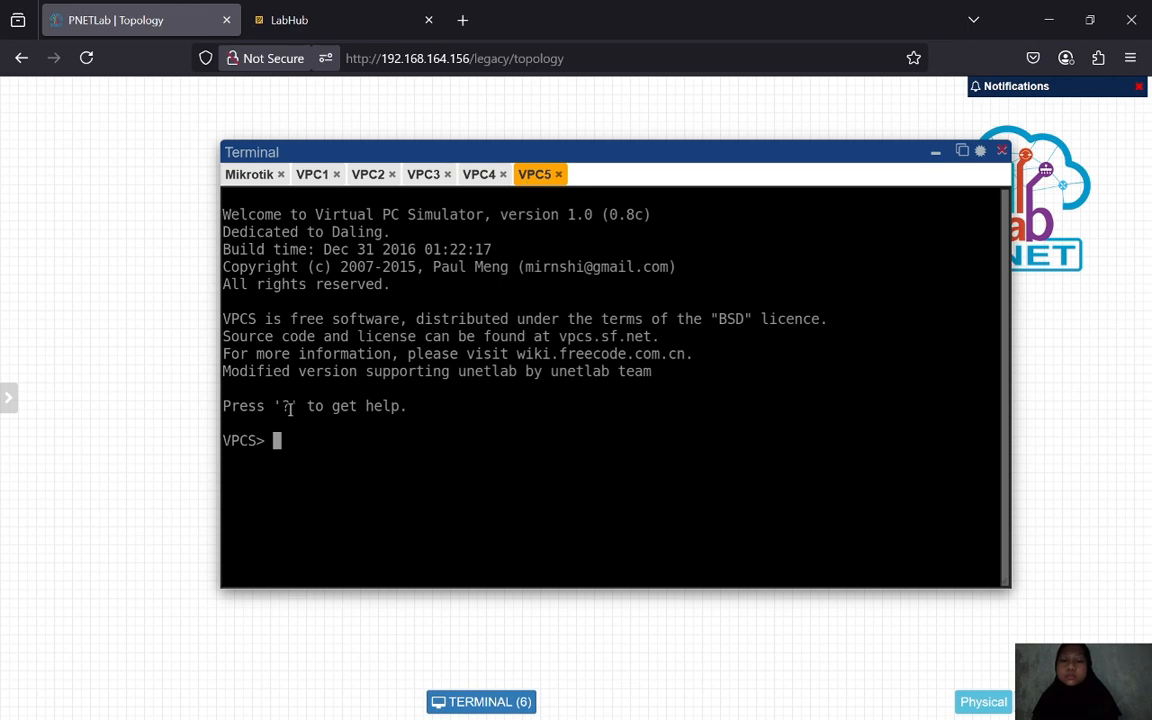
{"action": "type", "text": "ip dhcp"}
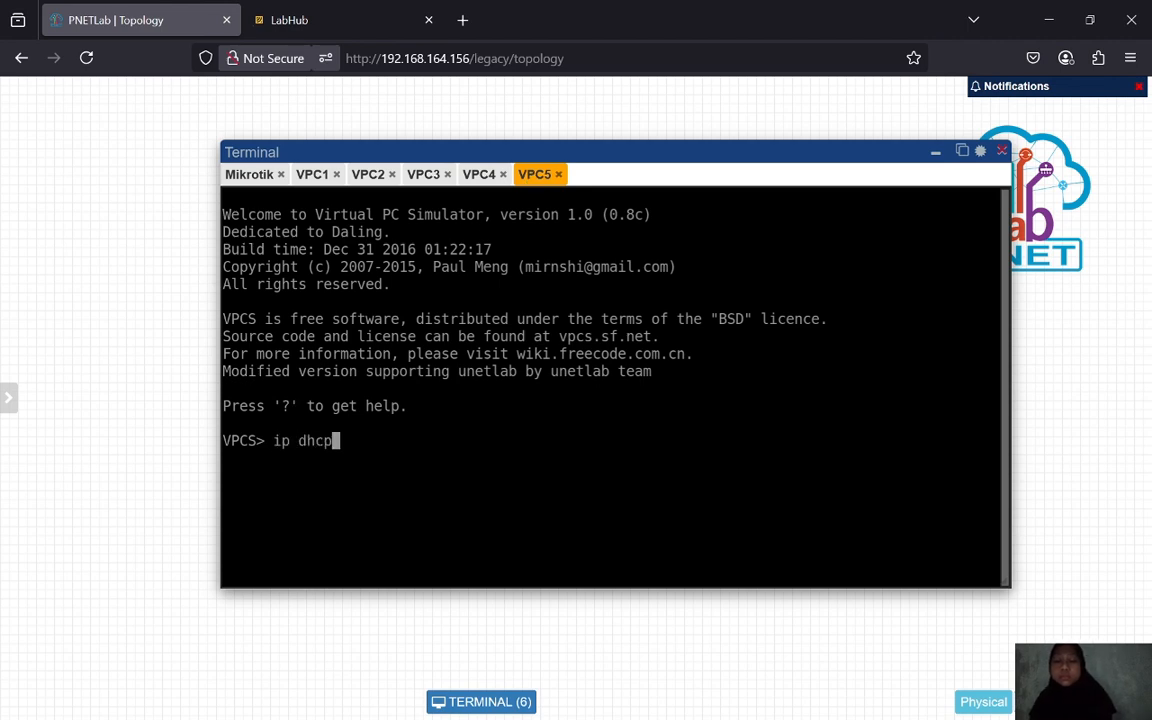
{"action": "key", "text": "Return"}
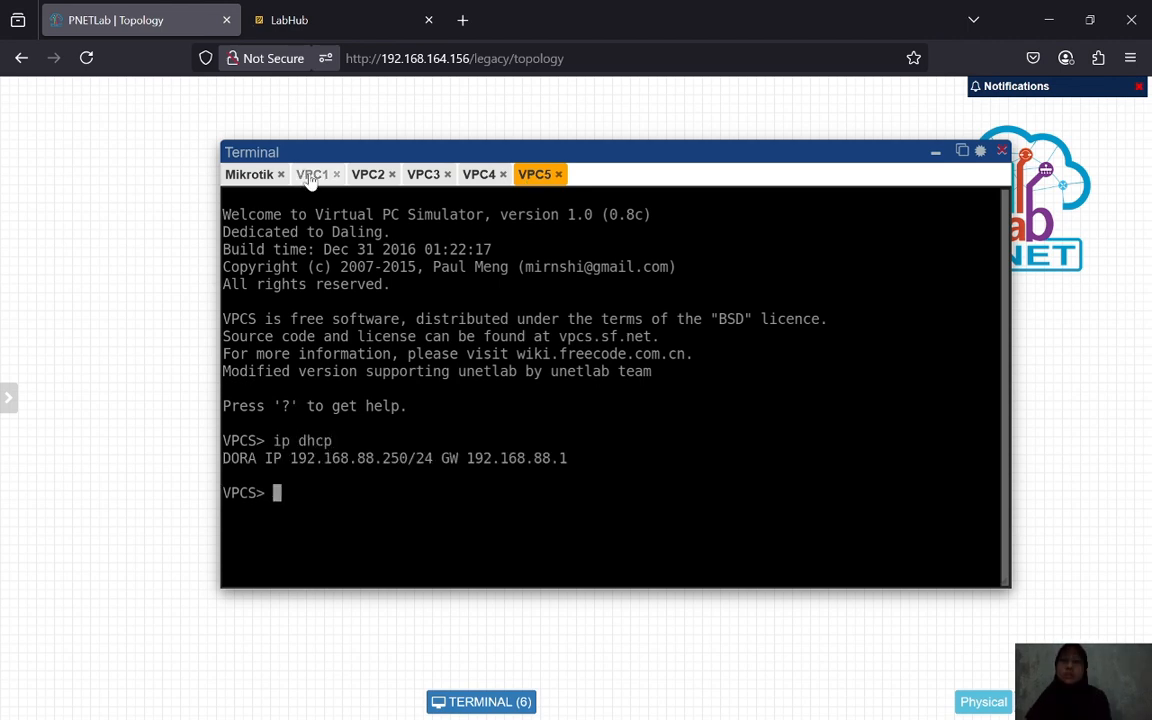
- Review each VPC's leased address, VPC5 holding 192.168.88.250/24 via gateway 192.168.88.1
{"action": "left_click", "coordinate": [312, 174]}
{"action": "left_click", "coordinate": [368, 174]}
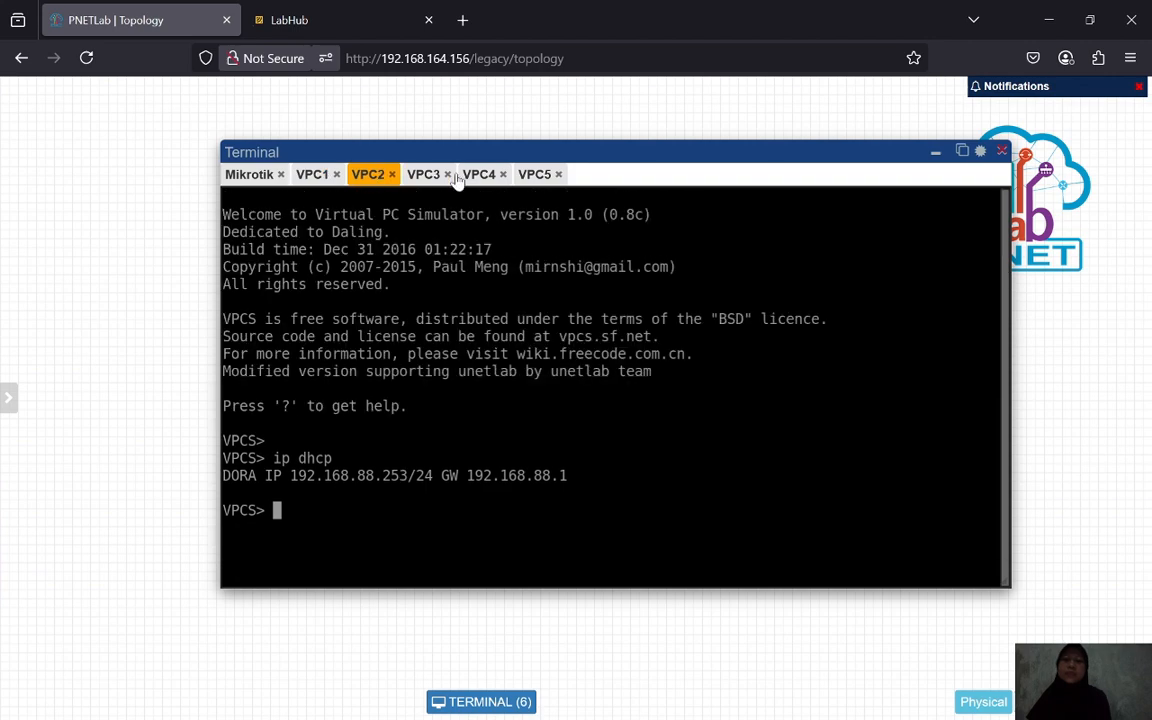
{"action": "left_click", "coordinate": [423, 174]}
{"action": "left_click", "coordinate": [479, 174]}
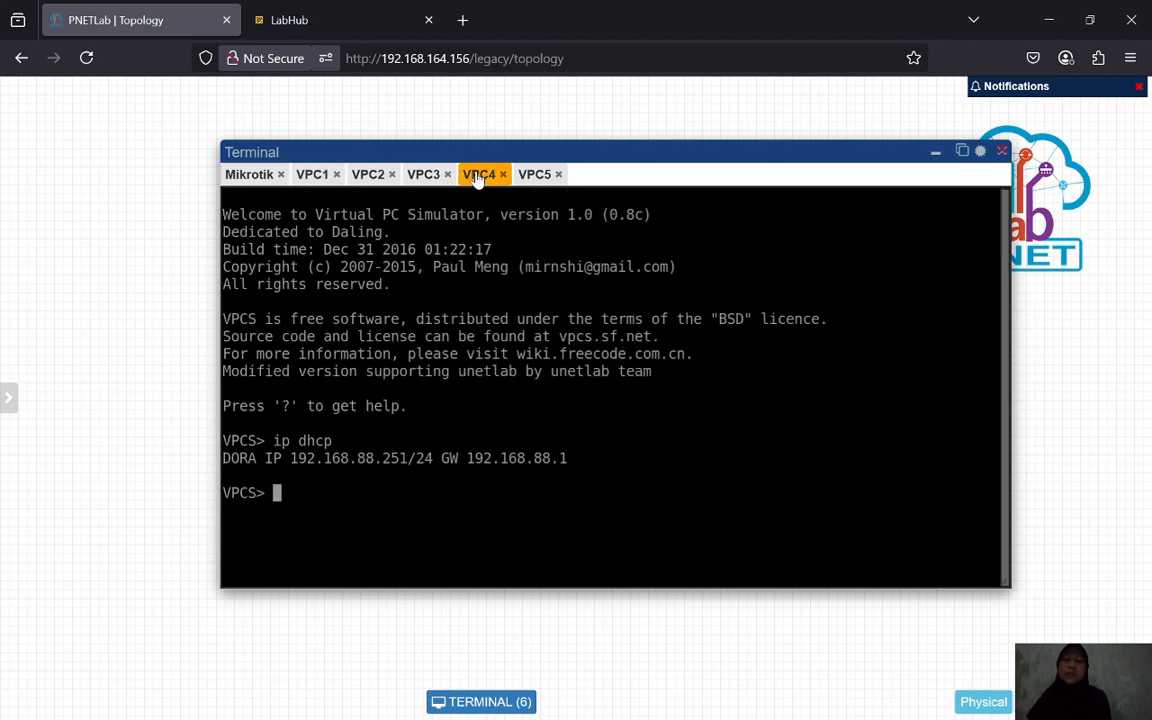
{"action": "left_click", "coordinate": [535, 174]}
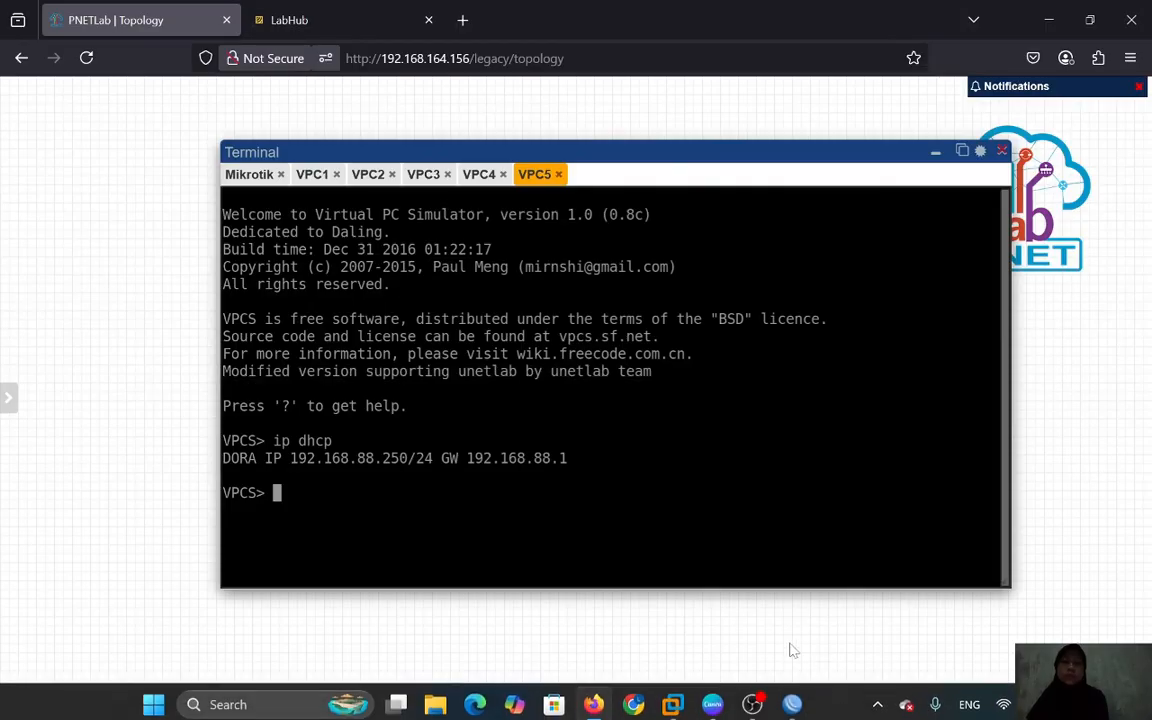
- Close the DHCP server and address lists and open the Firewall NAT rules
{"action": "left_click", "coordinate": [792, 700]}
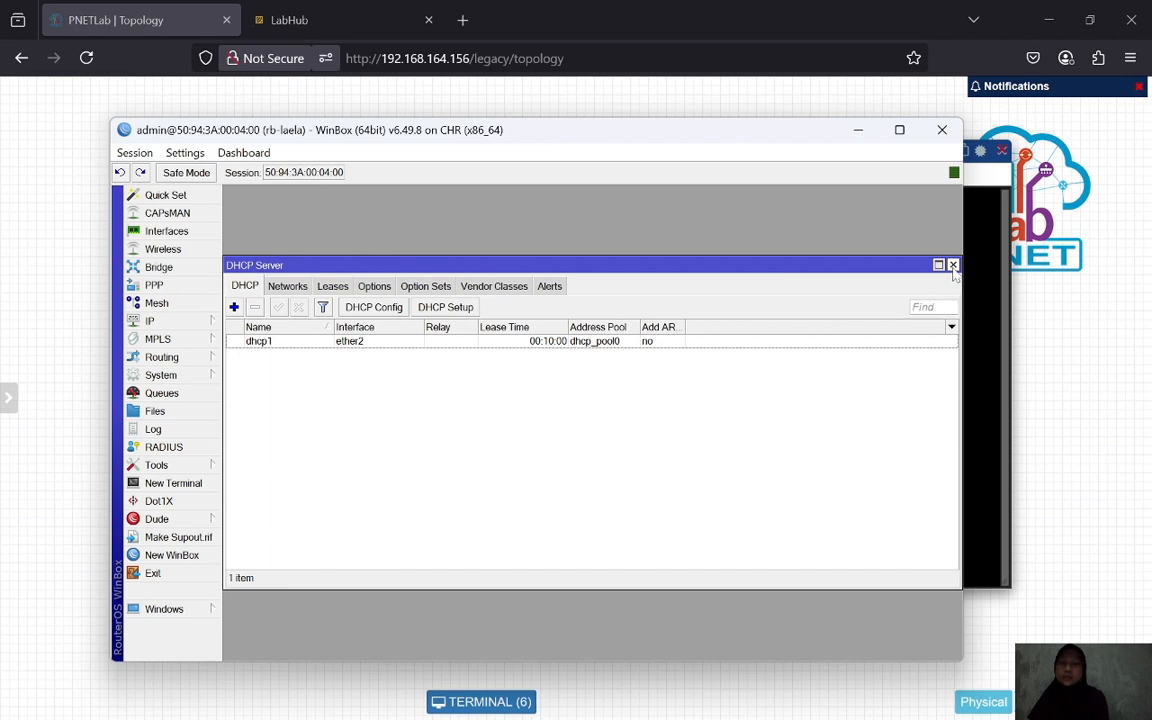
{"action": "left_click", "coordinate": [952, 265]}
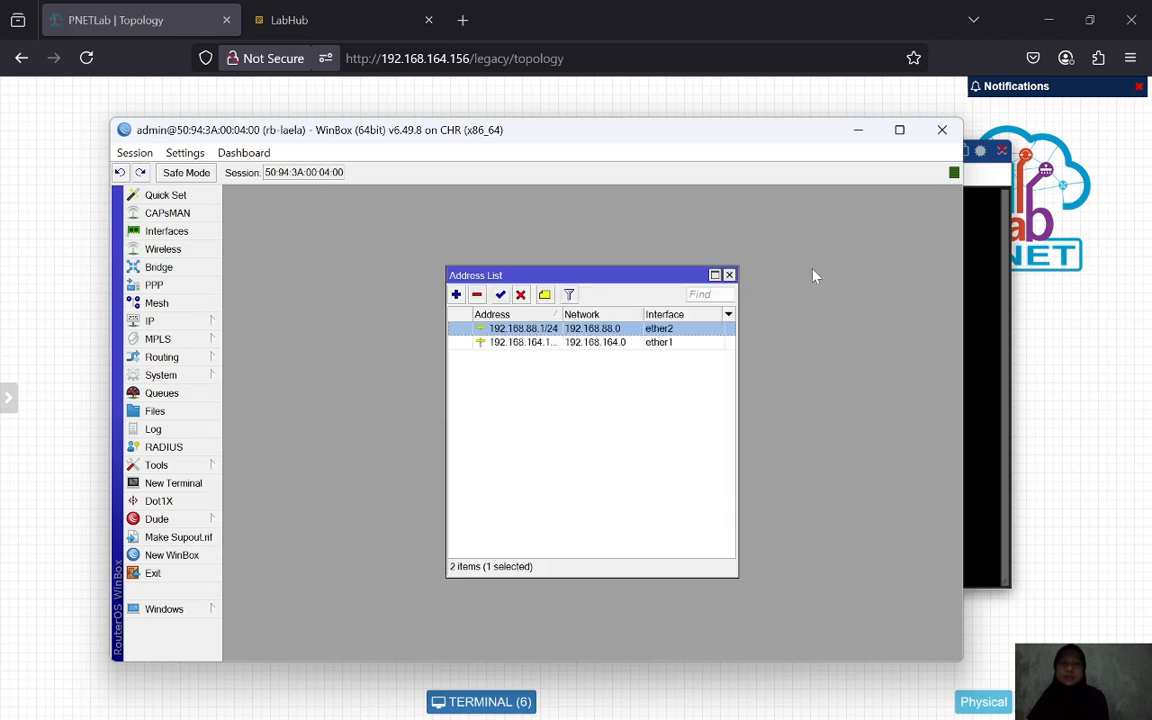
{"action": "left_click", "coordinate": [729, 274]}
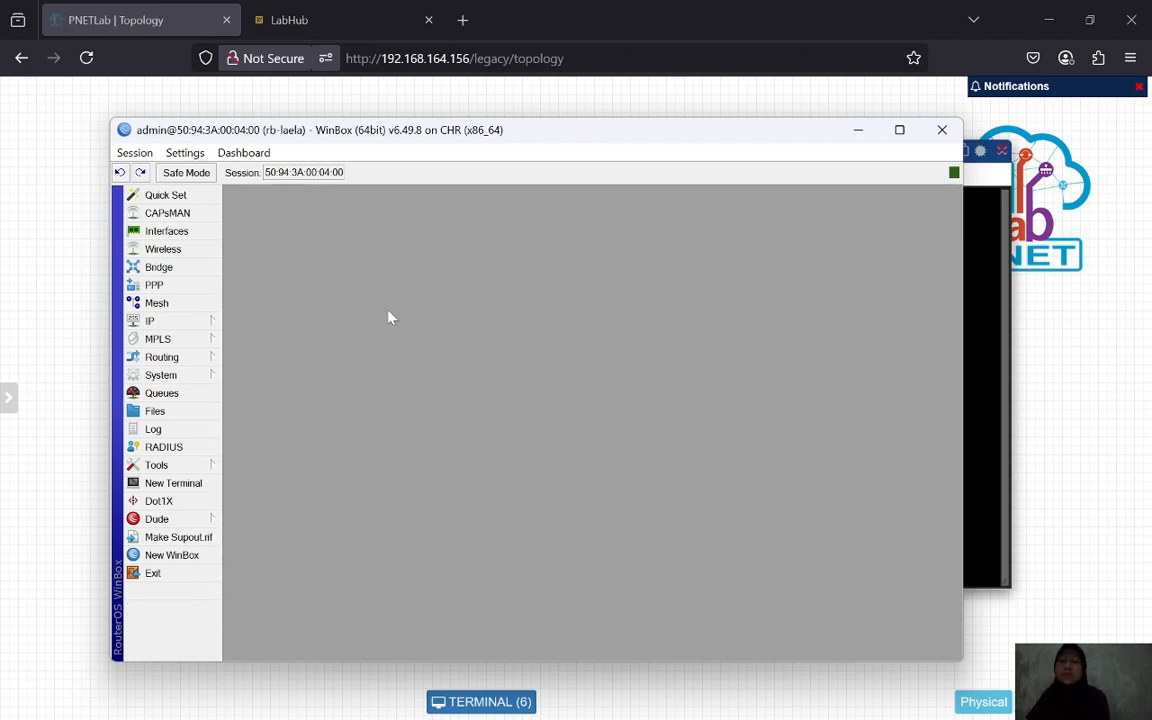
{"action": "left_click", "coordinate": [190, 323]}
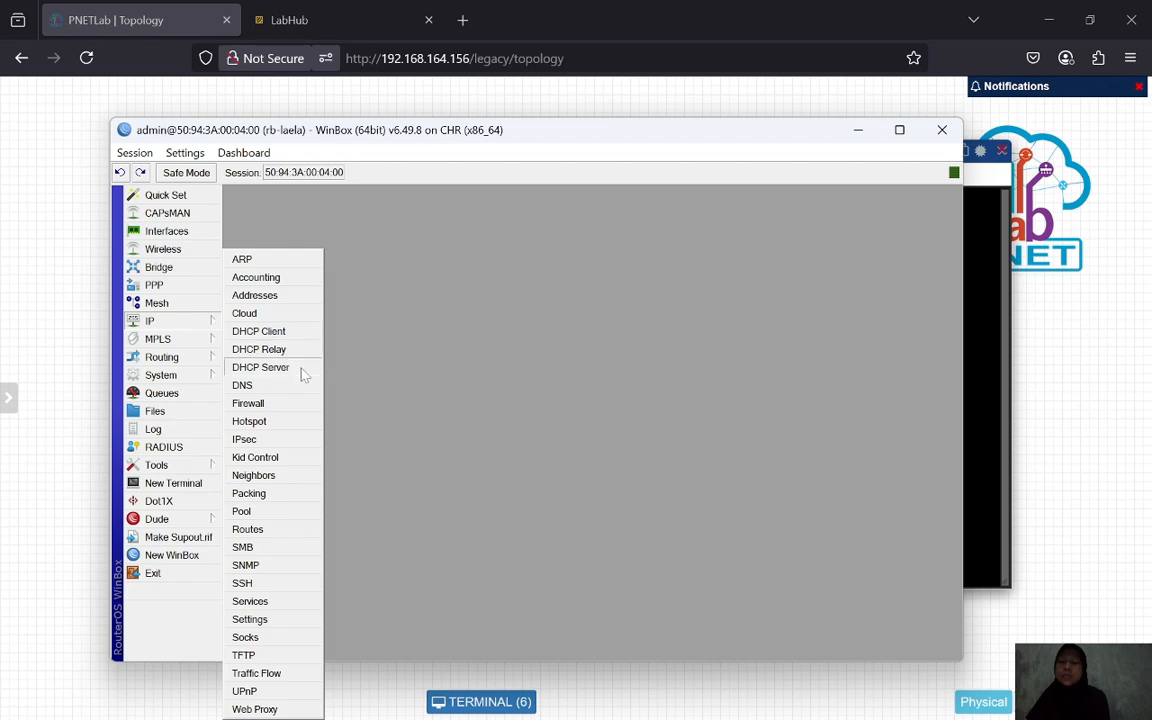
{"action": "left_click", "coordinate": [262, 405]}
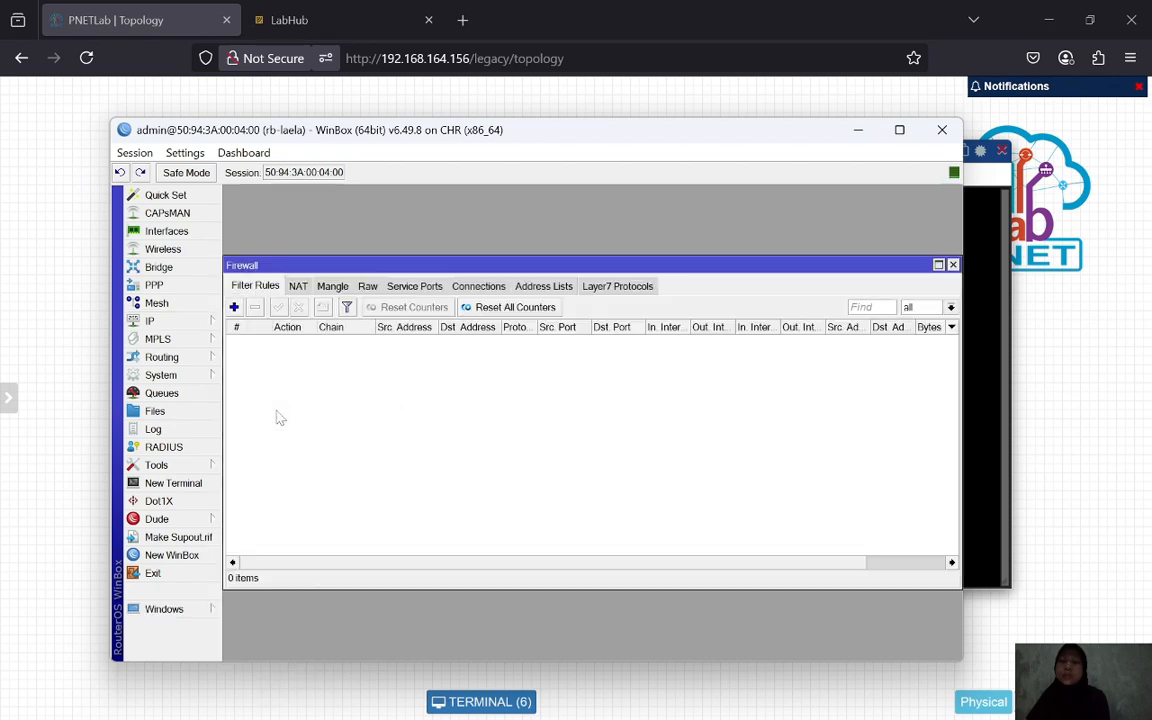
{"action": "left_click", "coordinate": [299, 287]}
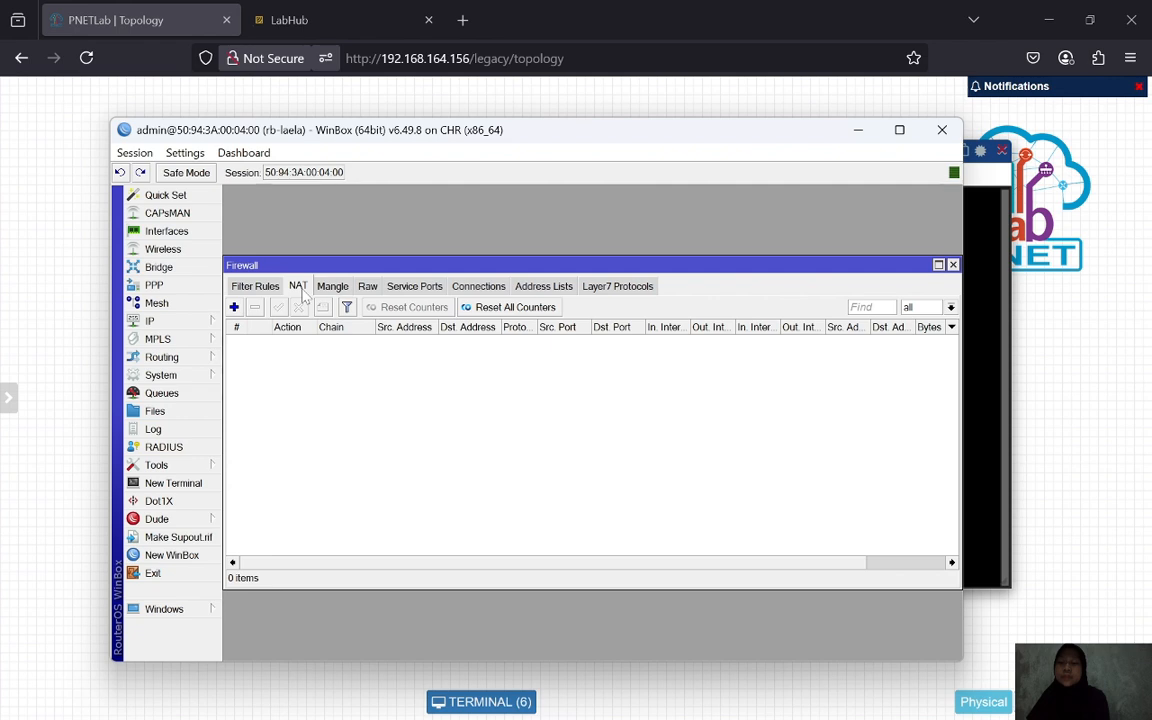
- Add a srcnat masquerade rule with out-interface ether1
{"action": "left_click", "coordinate": [234, 308]}
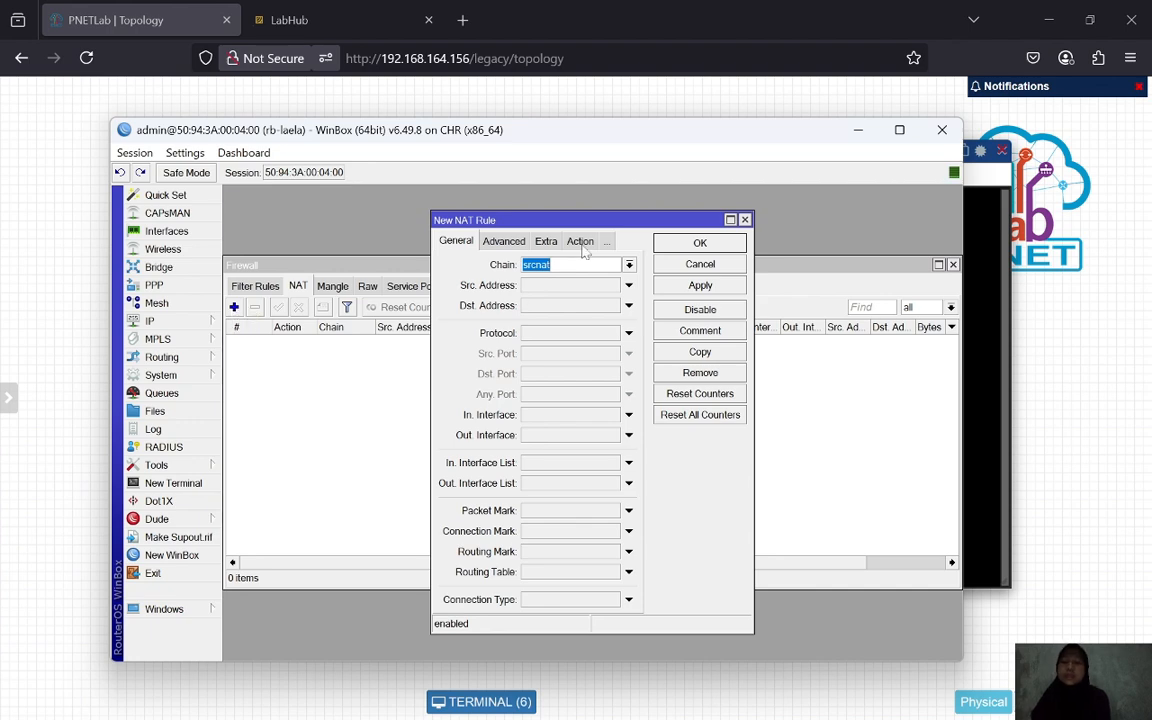
{"action": "left_click", "coordinate": [628, 436]}
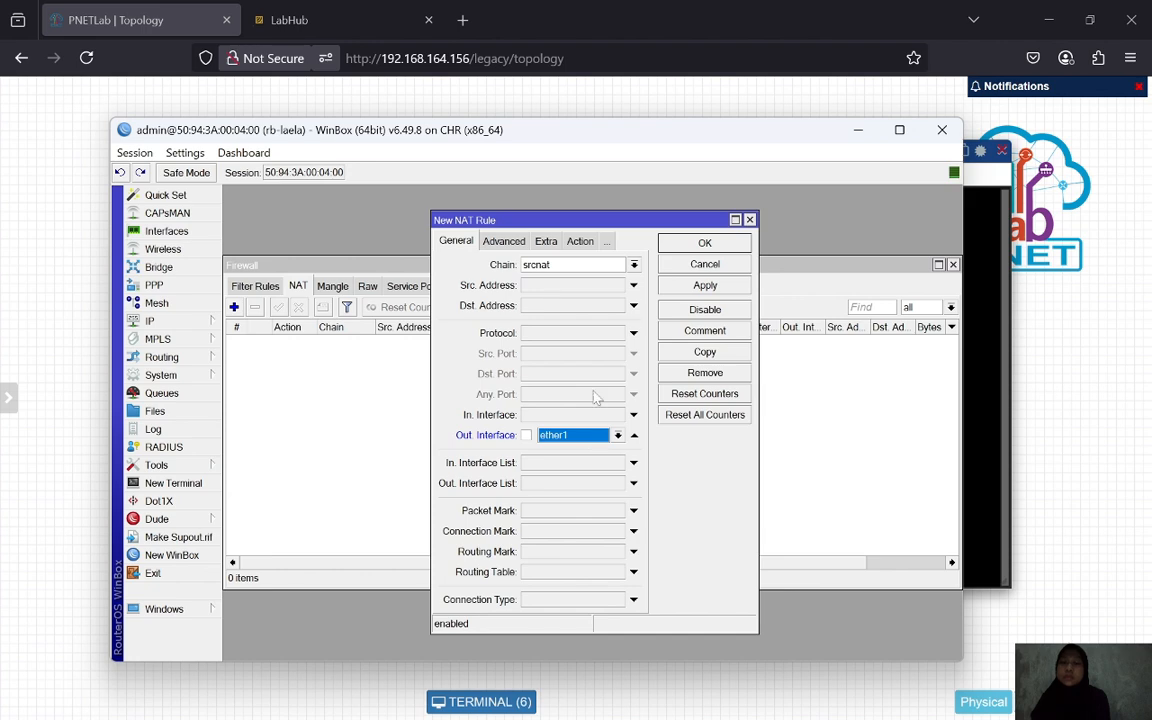
{"action": "left_click", "coordinate": [587, 248]}
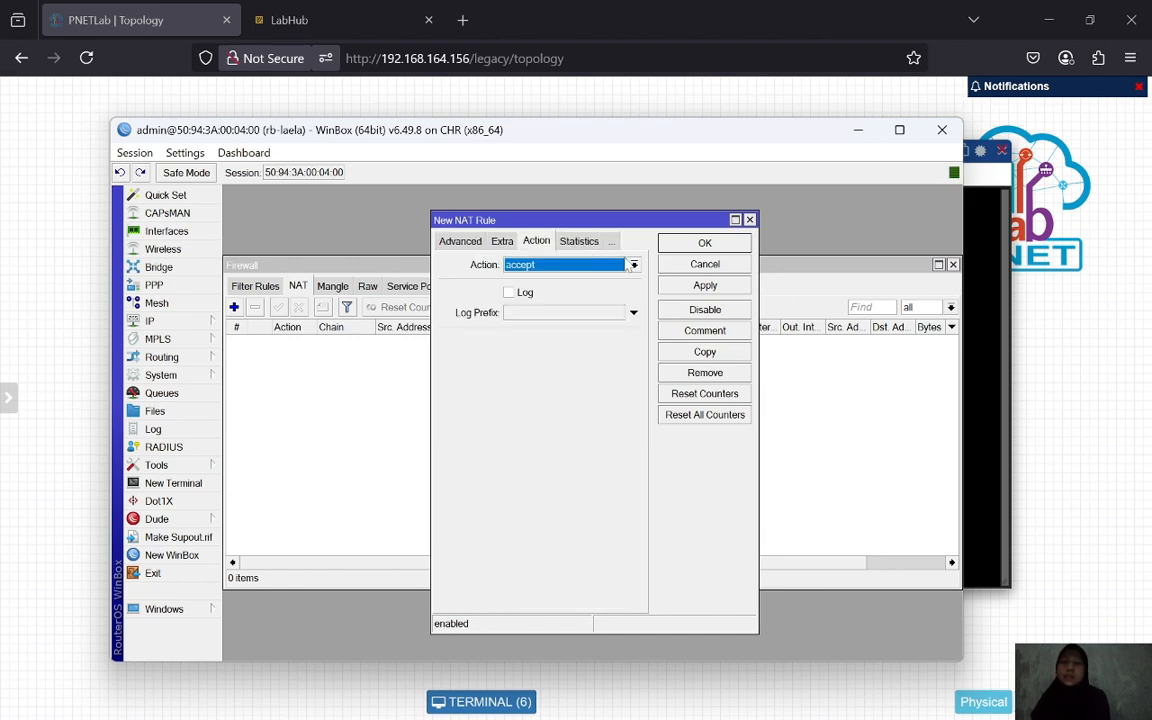
{"action": "left_click", "coordinate": [575, 264]}
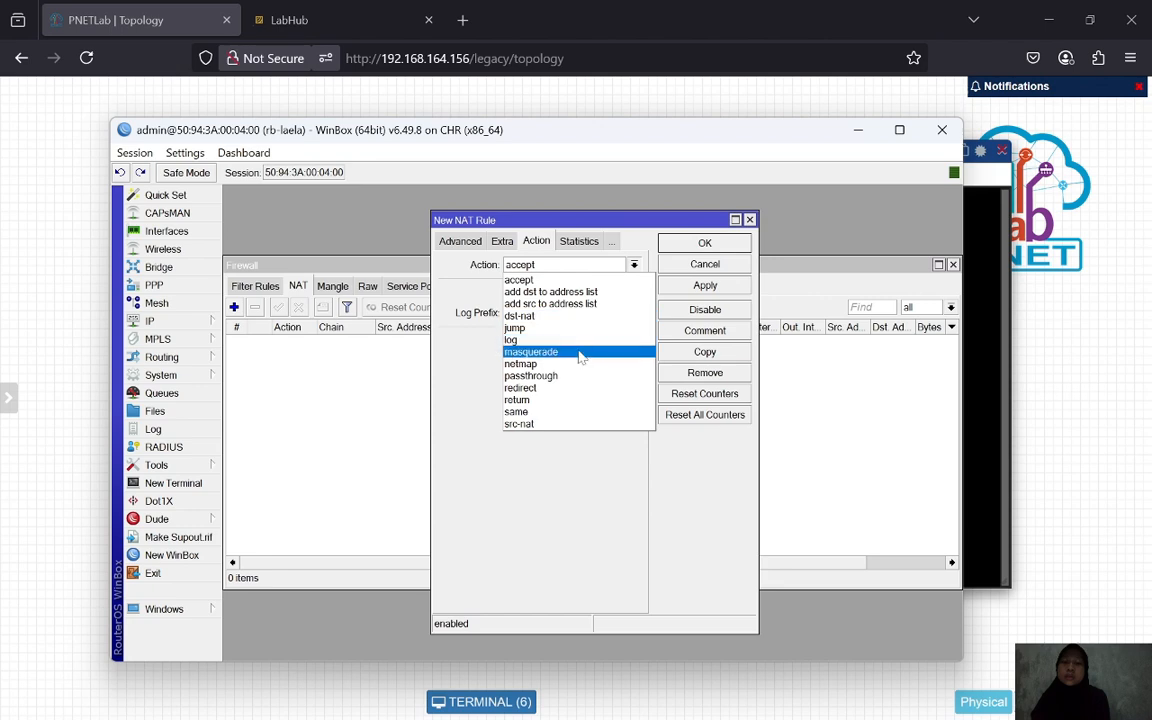
{"action": "left_click", "coordinate": [580, 354]}
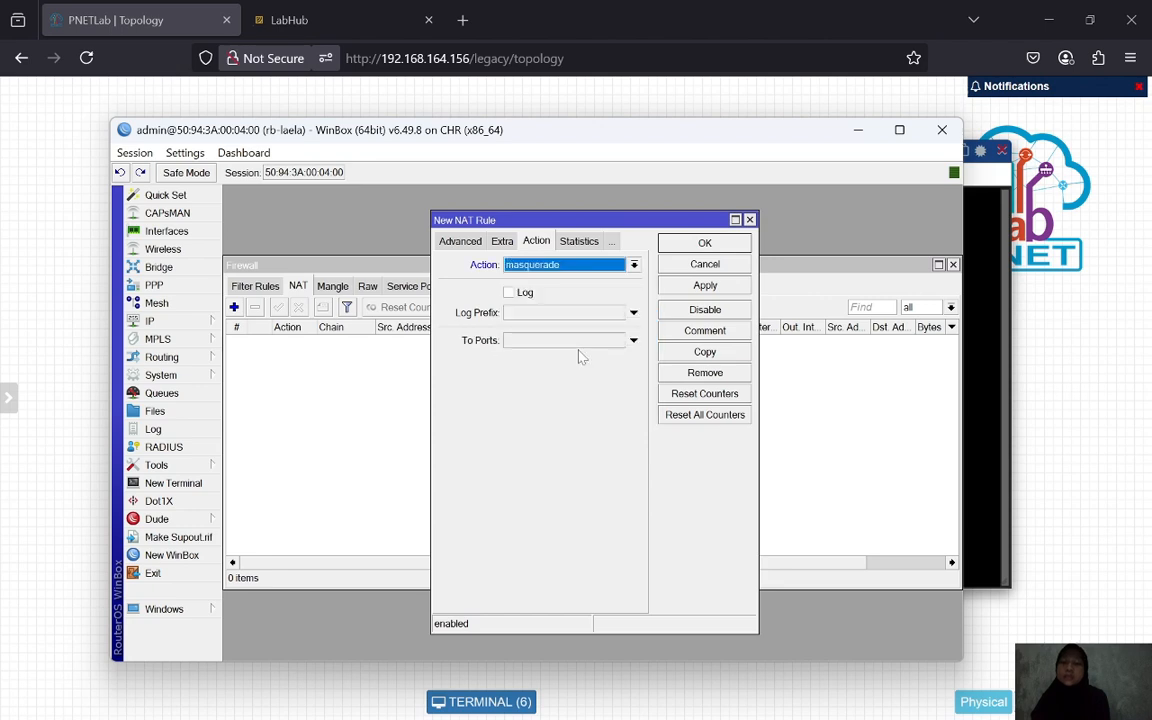
{"action": "left_click", "coordinate": [705, 285]}
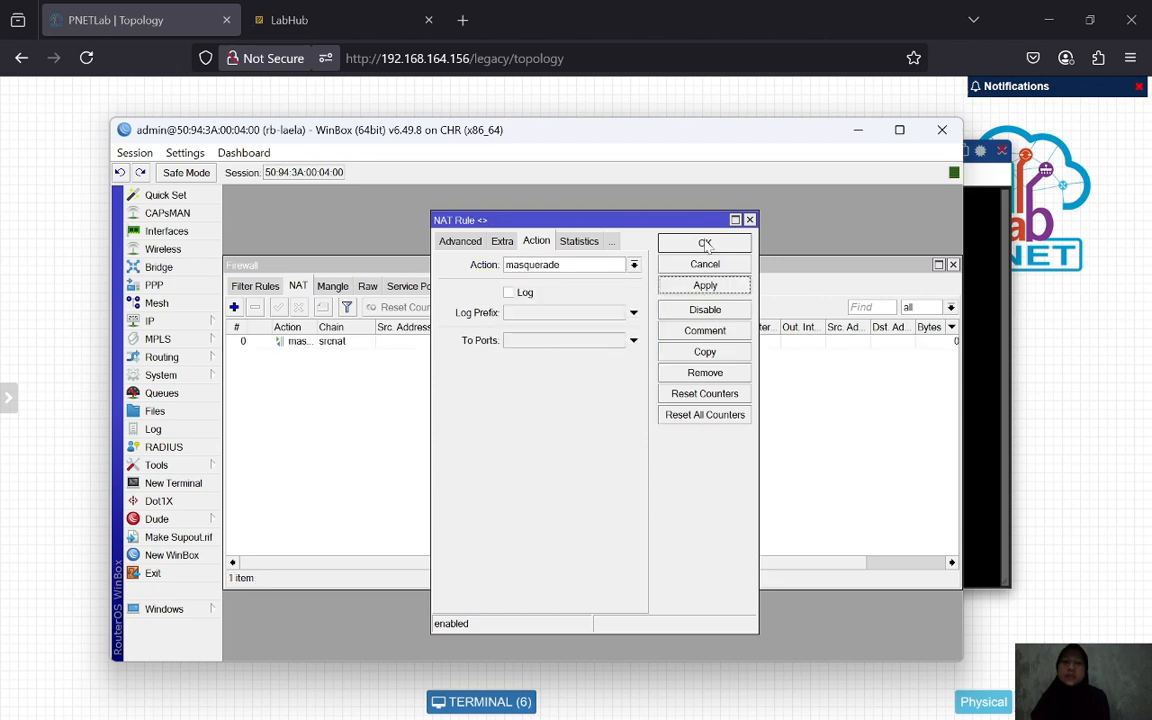
{"action": "left_click", "coordinate": [705, 243]}
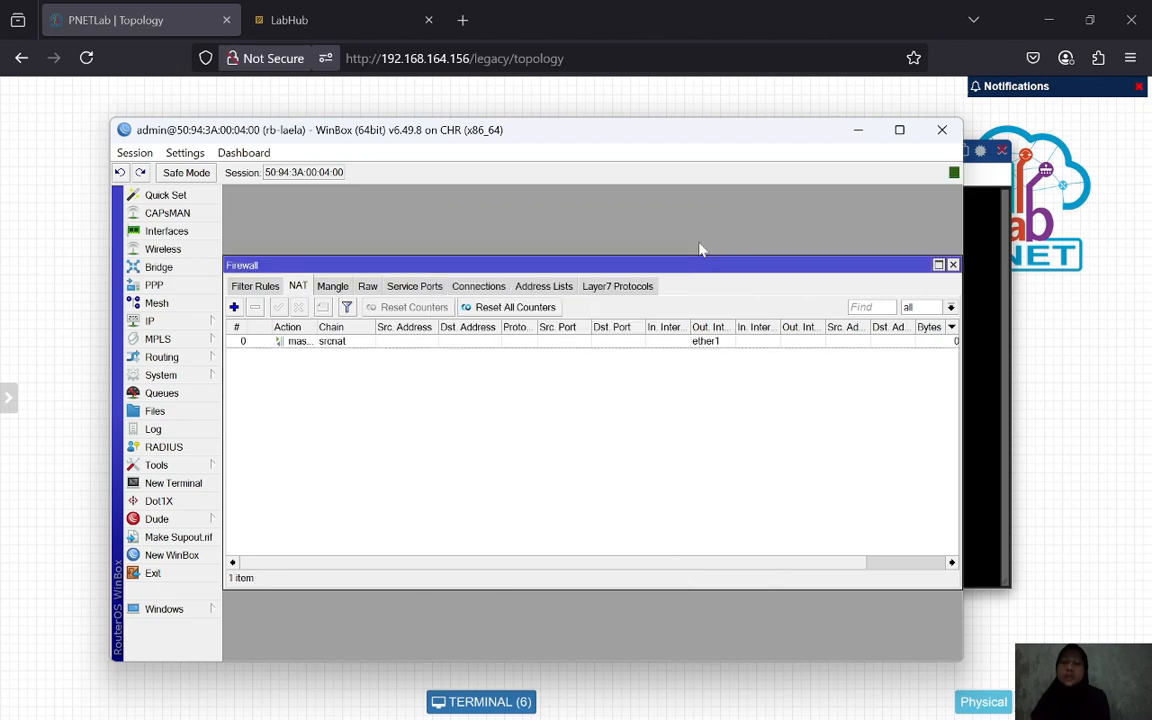
- From VPC1's console, ping 8.8.8.8 and then google.com, stopping each after replies arrive
{"action": "left_click", "coordinate": [858, 131]}
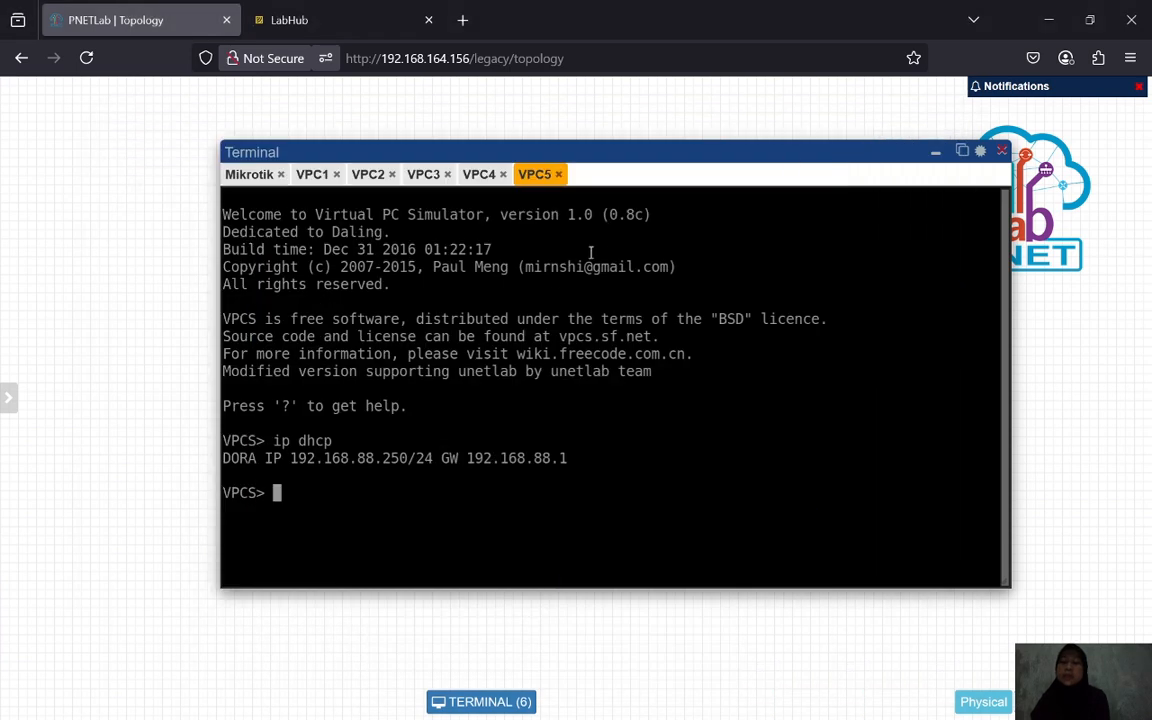
{"action": "left_click", "coordinate": [300, 173]}
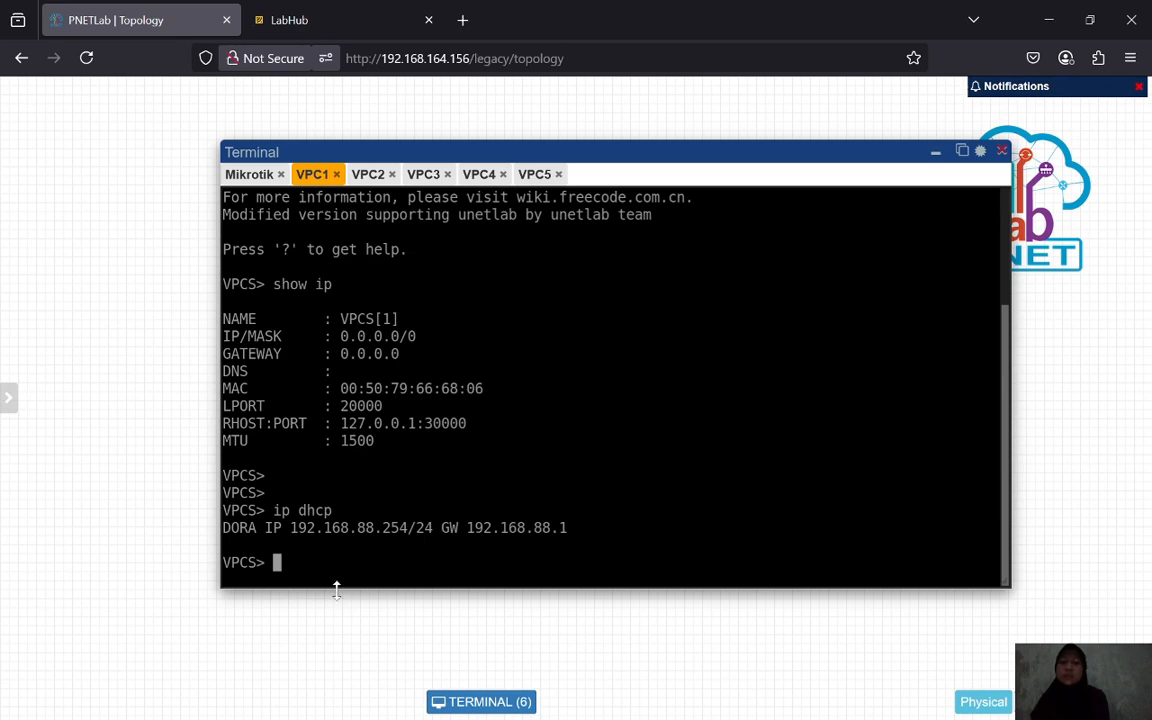
{"action": "key", "text": "Return"}
{"action": "key", "text": "Return"}
{"action": "type", "text": "ping 8.8.8.8"}
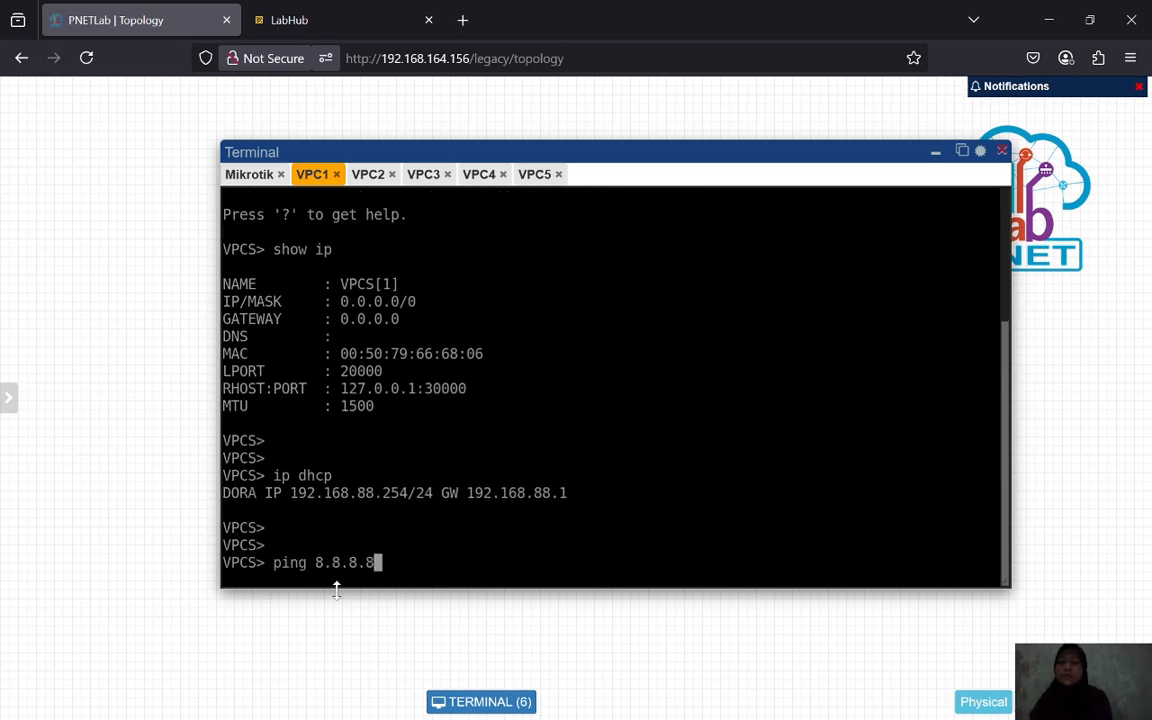
{"action": "key", "text": "Return"}
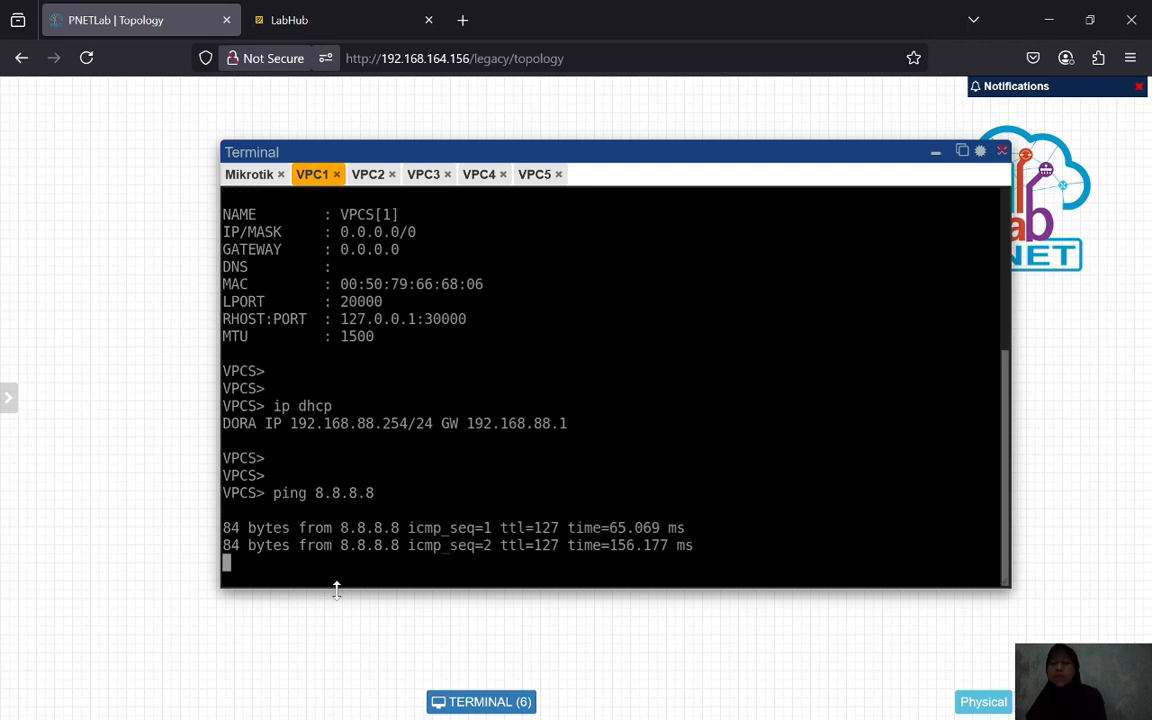
{"action": "key", "text": "ctrl+c"}
{"action": "type", "text": "ping"}
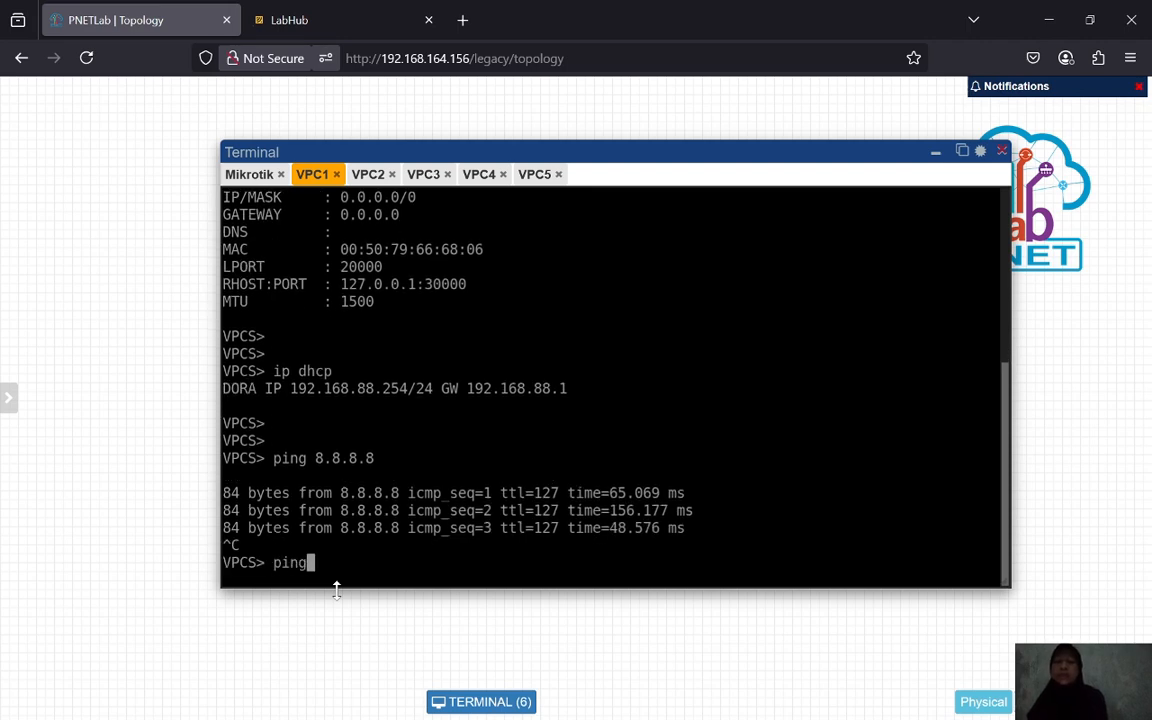
{"action": "type", "text": " google.com"}
{"action": "key", "text": "Return"}
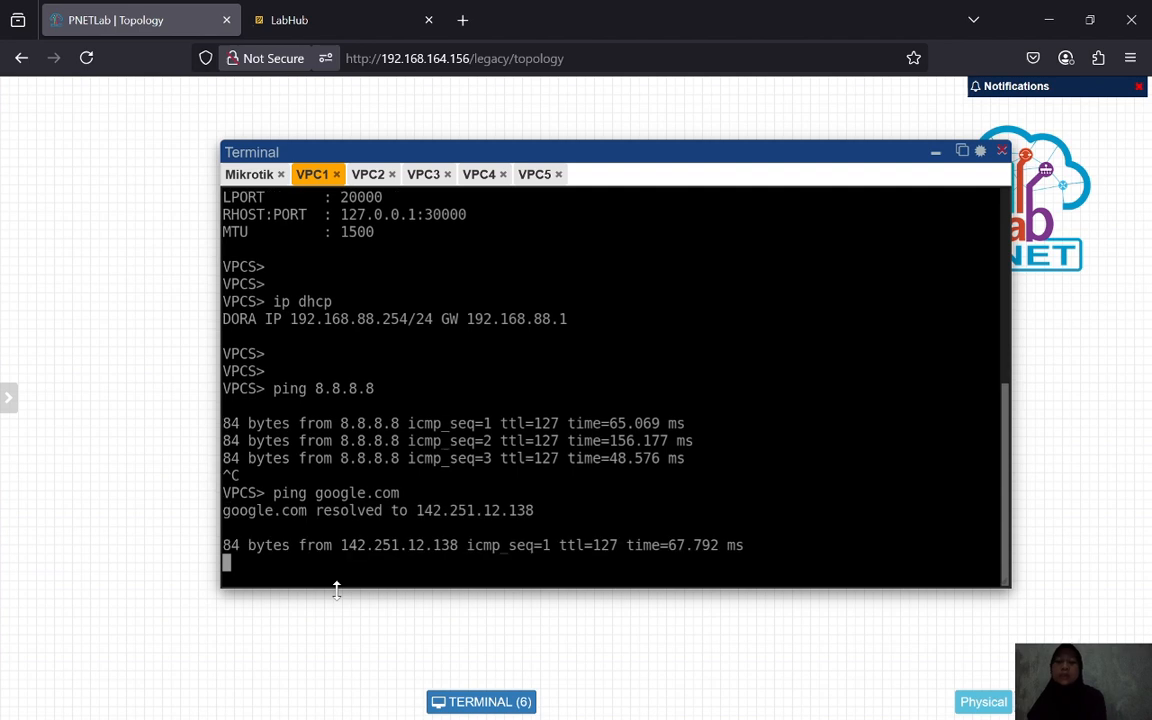
{"action": "key", "text": "ctrl+c"}
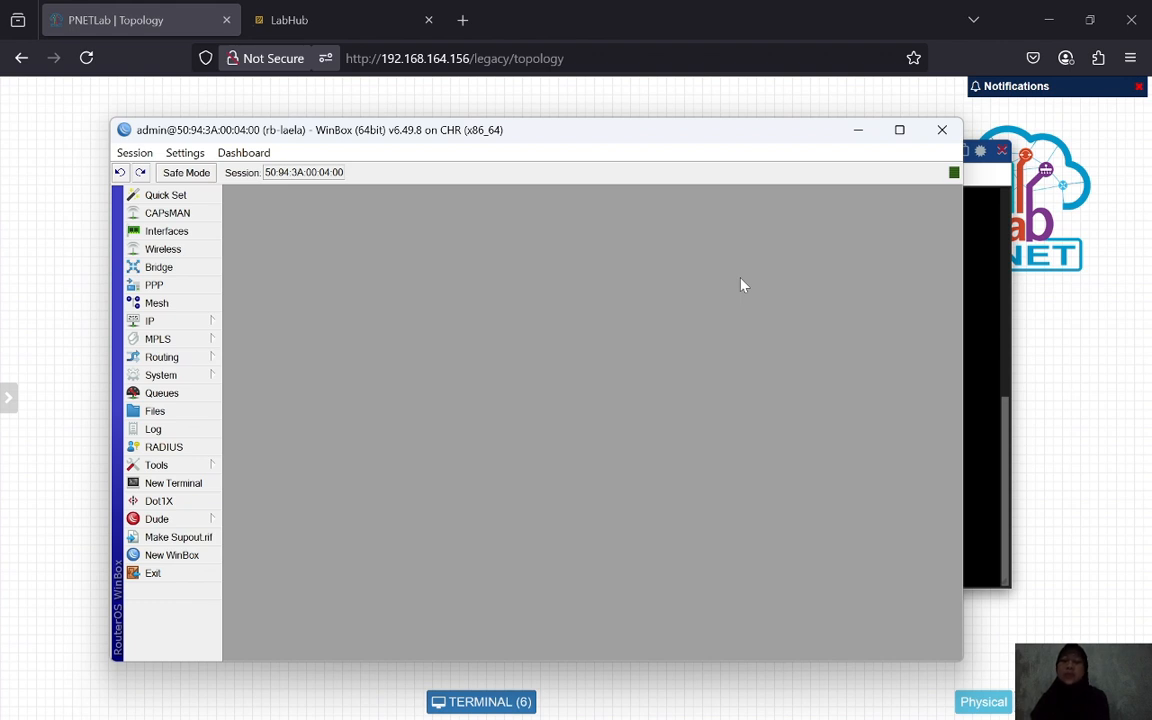
- Open the masquerade rule from IP > Firewall > NAT on its General tab
{"action": "left_click", "coordinate": [155, 320]}
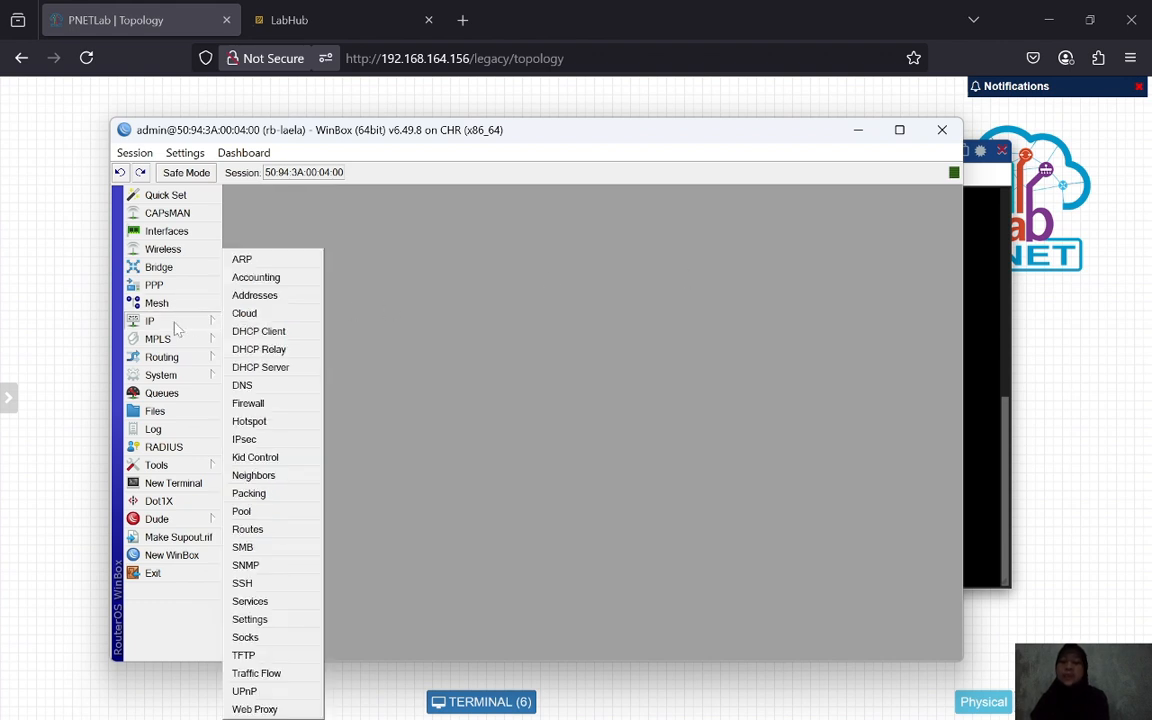
{"action": "left_click", "coordinate": [253, 405]}
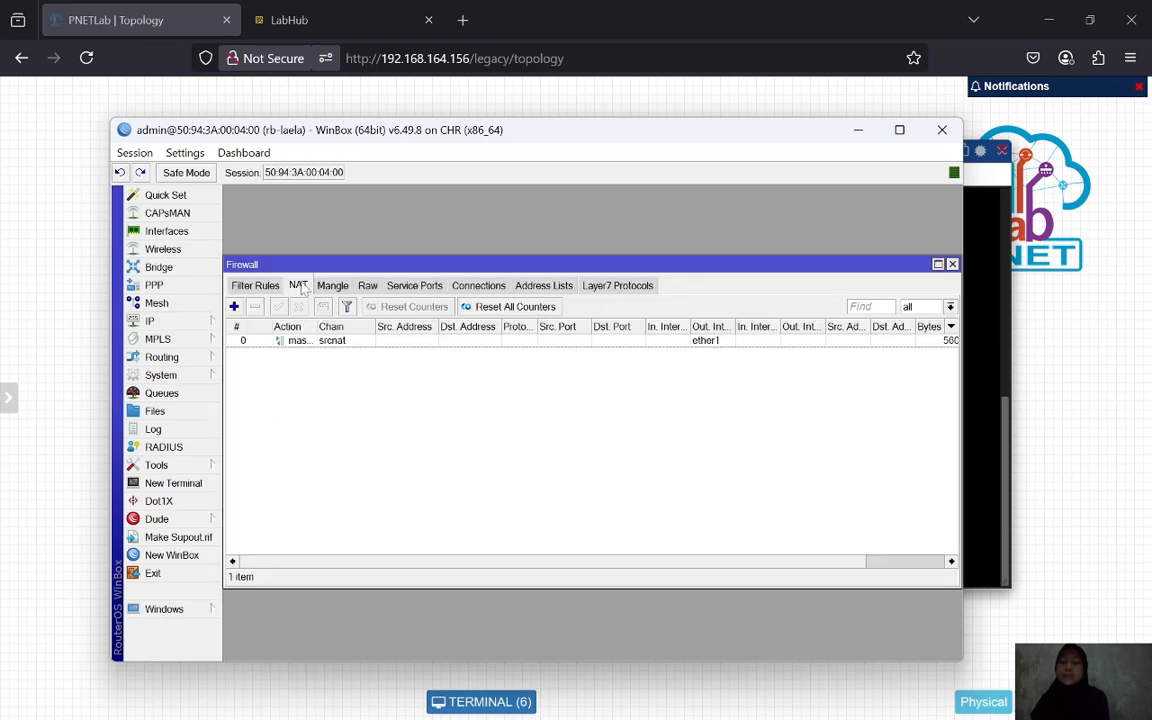
{"action": "double_click", "coordinate": [335, 341]}
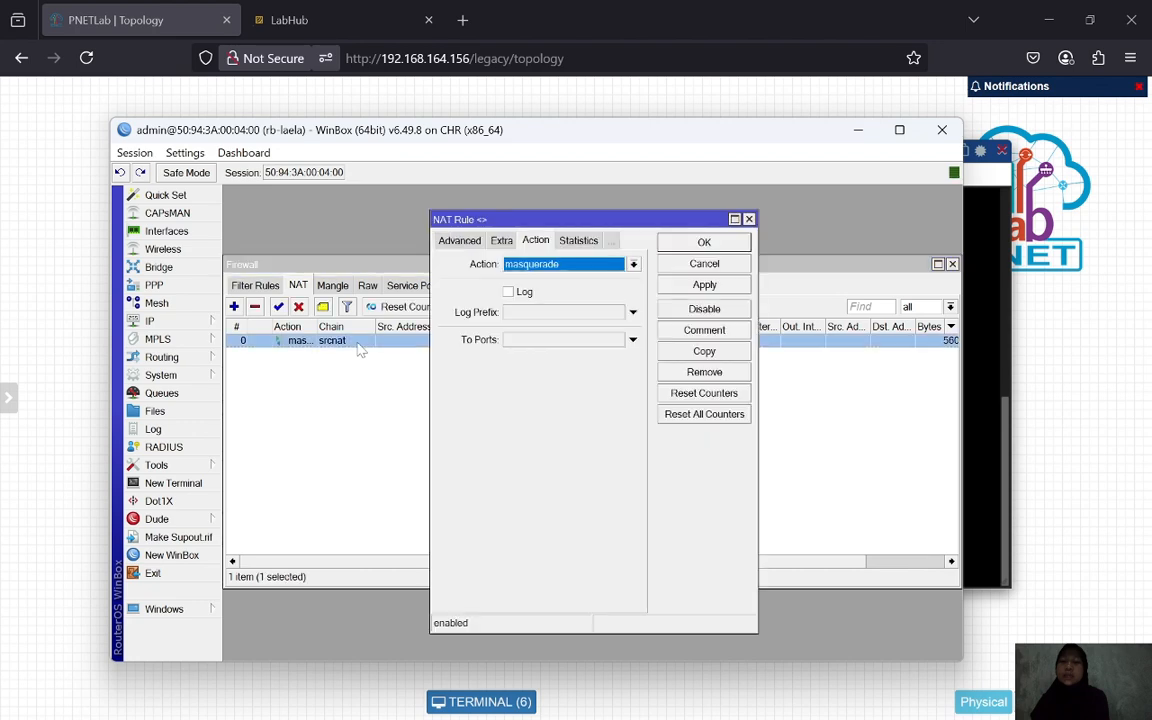
{"action": "left_click", "coordinate": [500, 242]}
{"action": "left_click", "coordinate": [455, 240]}
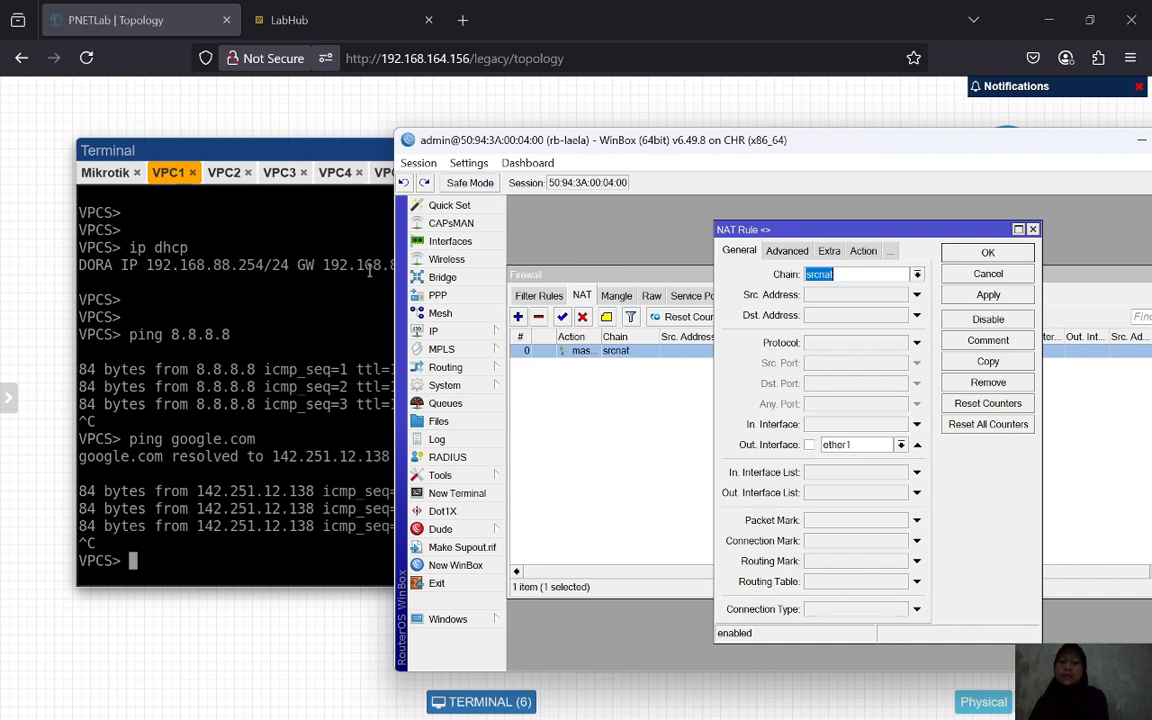
- Set the rule's Src. Address to 192.168.88.254 and apply it
{"action": "left_click", "coordinate": [845, 295]}
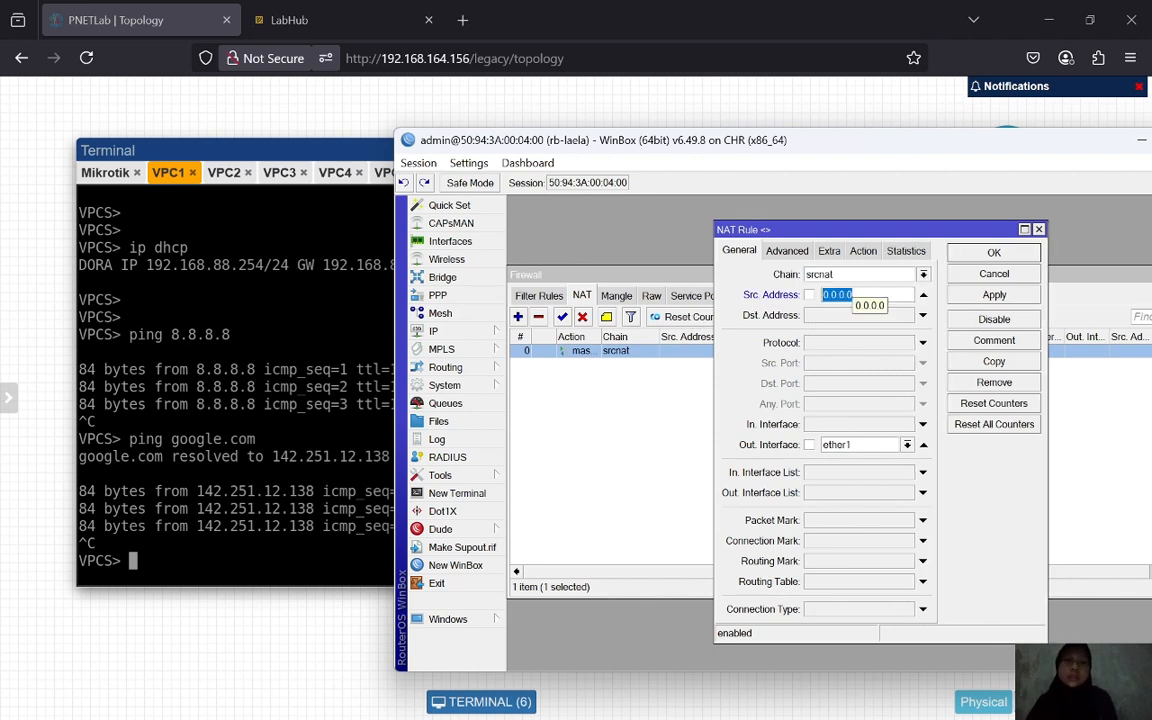
{"action": "type", "text": "192.16"}
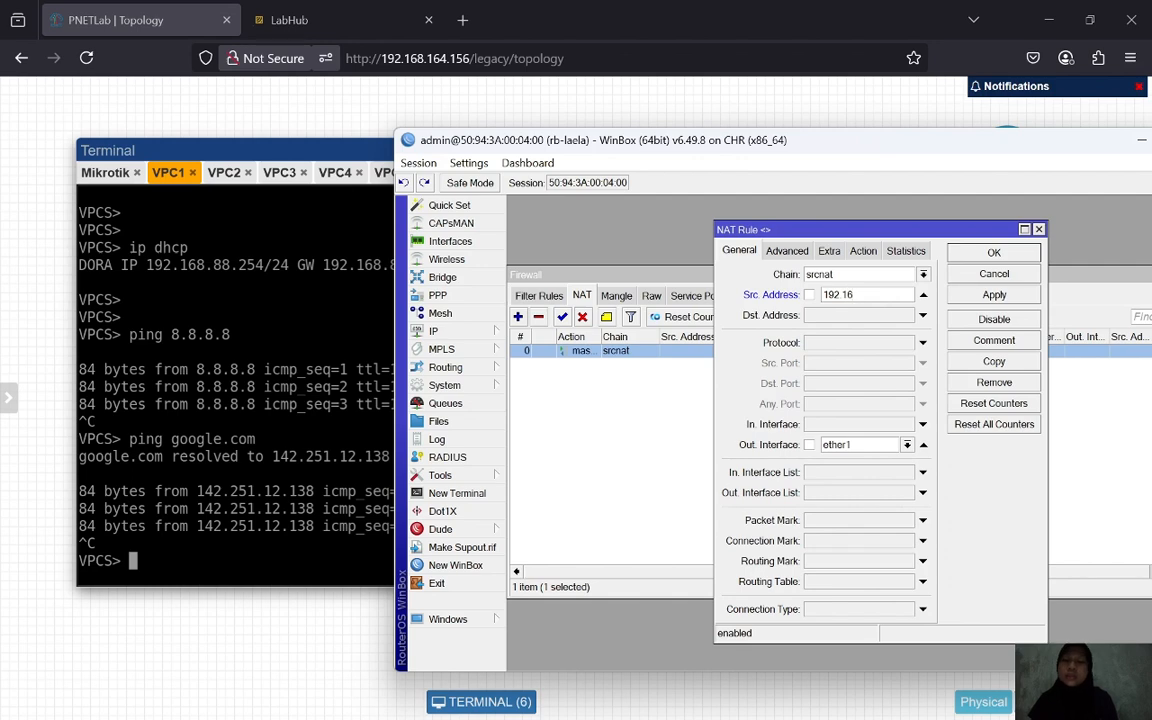
{"action": "type", "text": "8.88.254"}
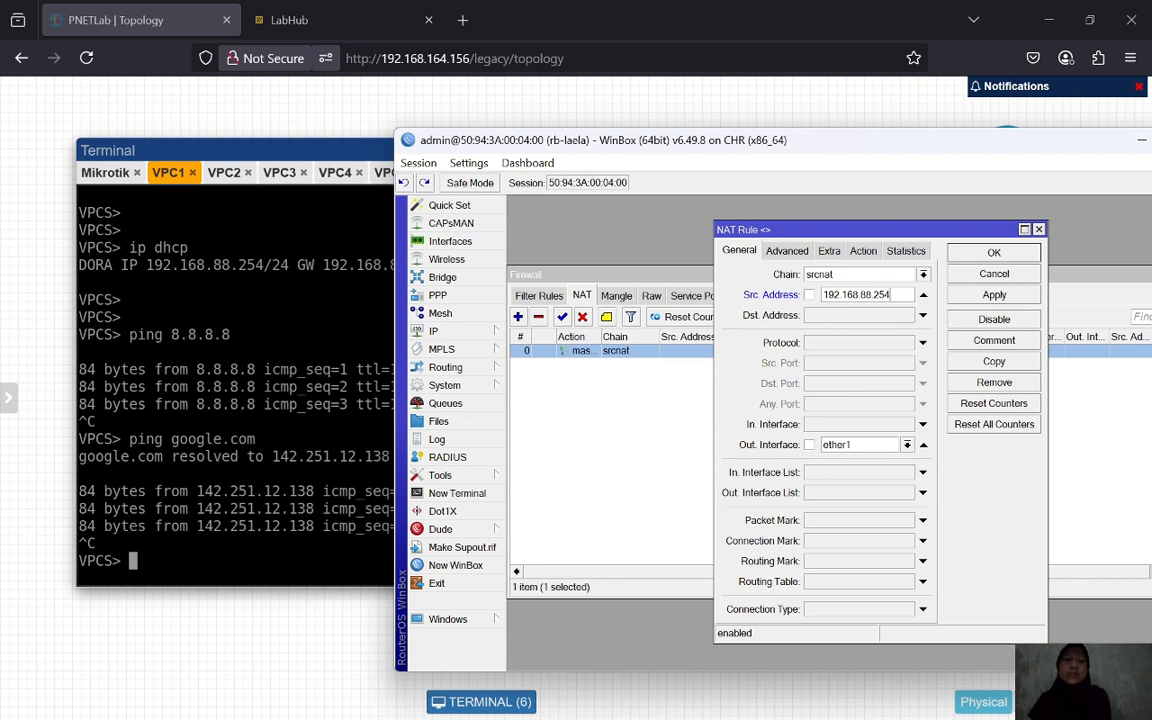
{"action": "left_click", "coordinate": [994, 294]}
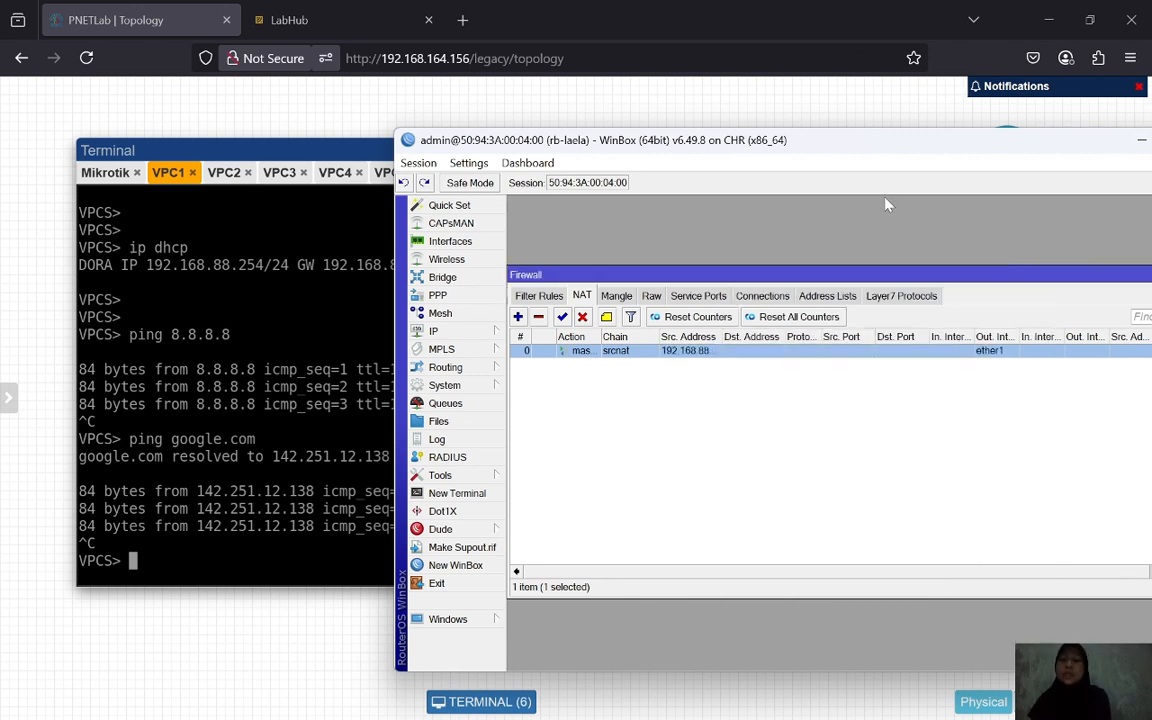
{"action": "left_click", "coordinate": [226, 172]}
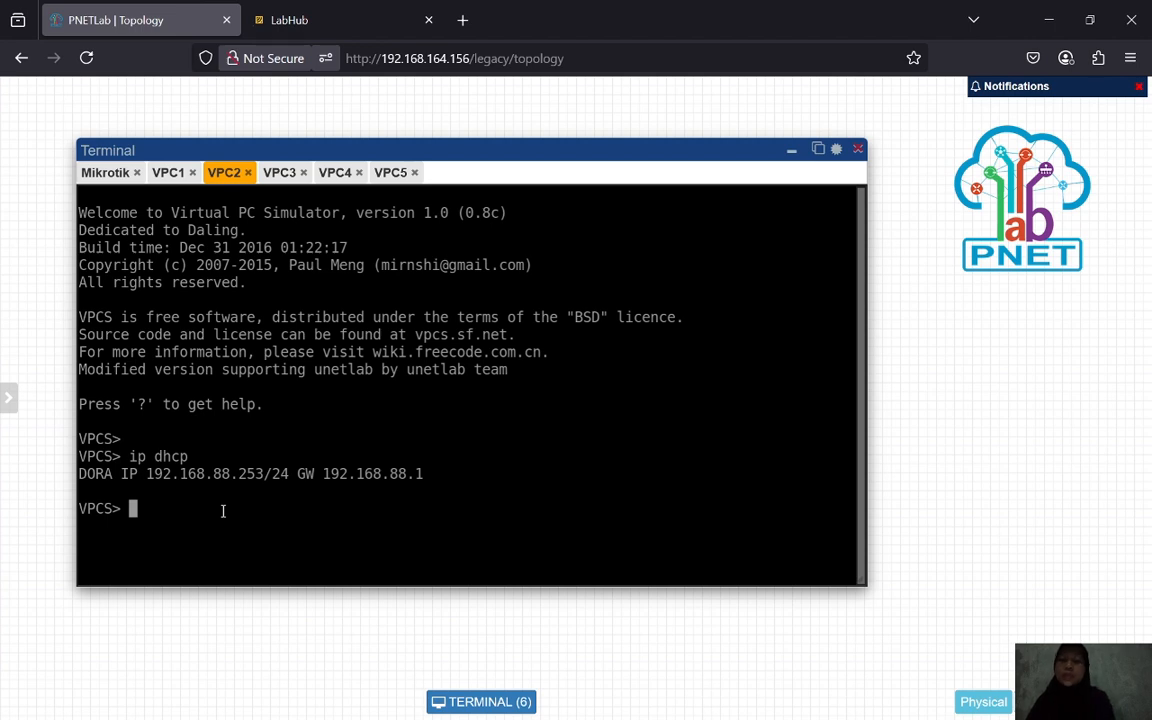
- On VPC2, run show ip to see 192.168.88.253, then ping google.com
{"action": "type", "text": "show ip"}
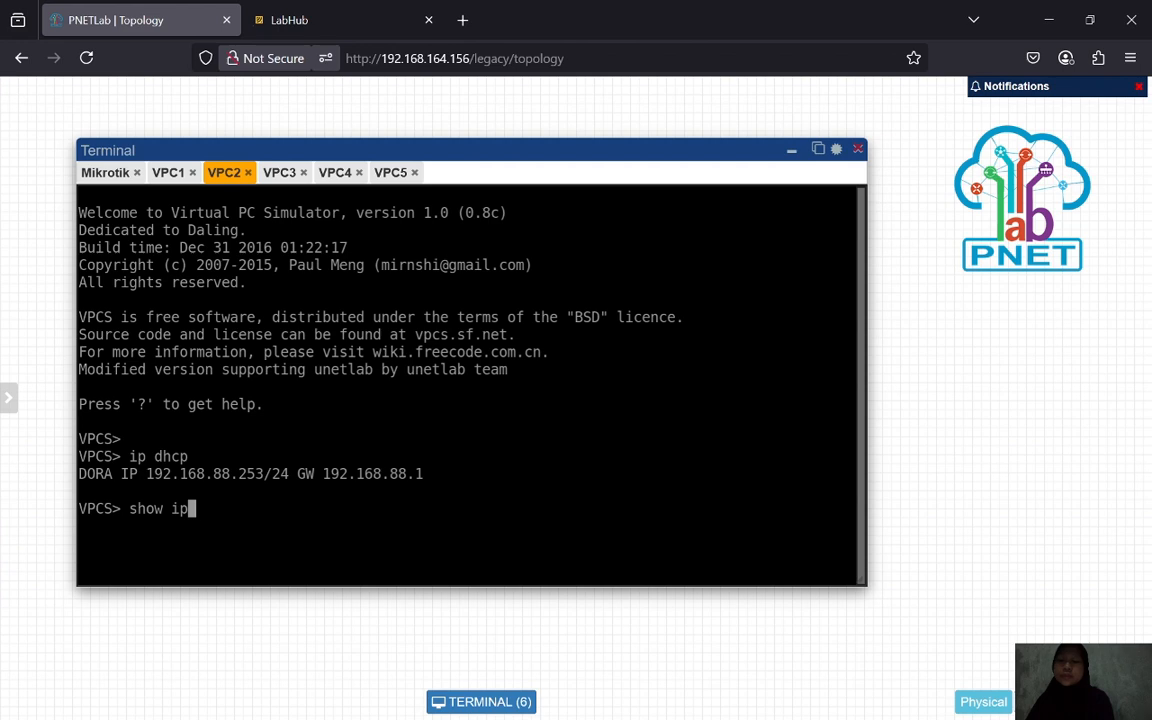
{"action": "key", "text": "Return"}
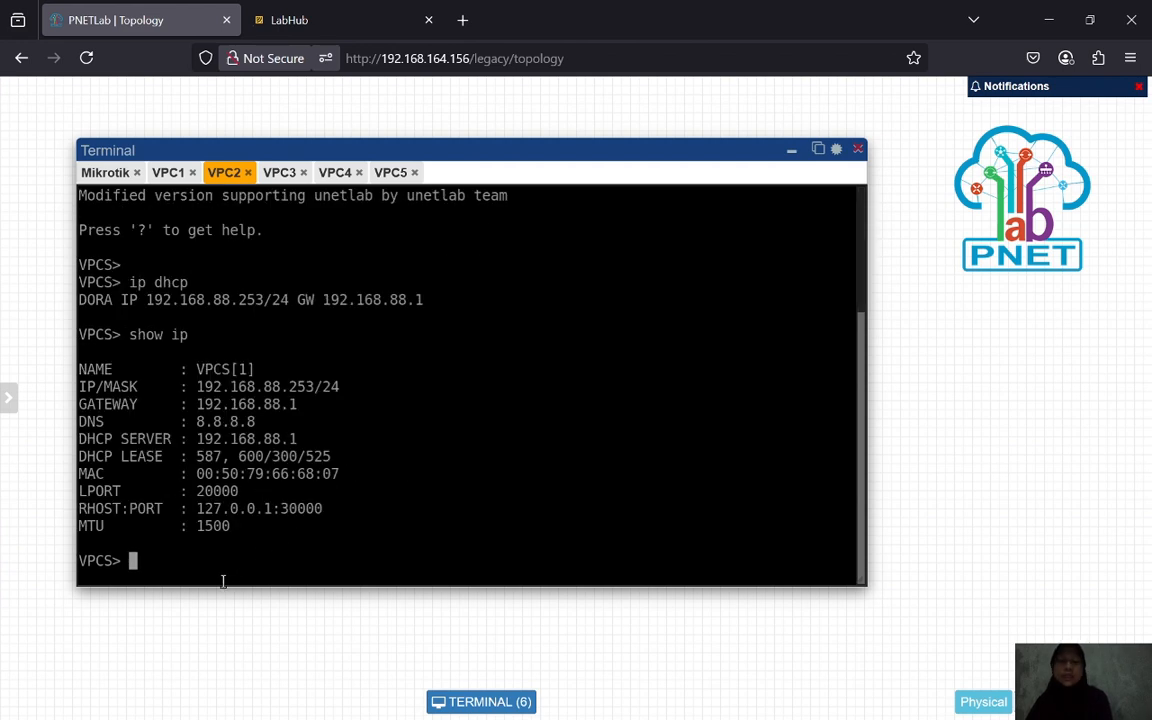
{"action": "key", "text": "Return"}
{"action": "type", "text": "ping "}
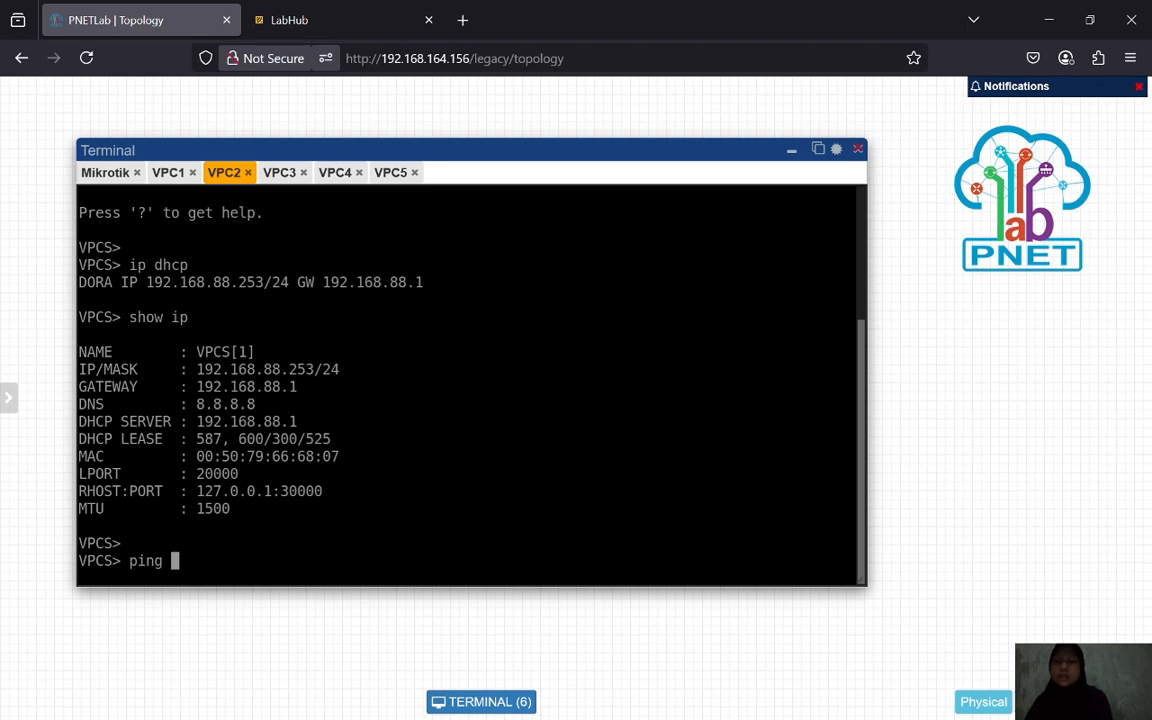
{"action": "type", "text": "google."}
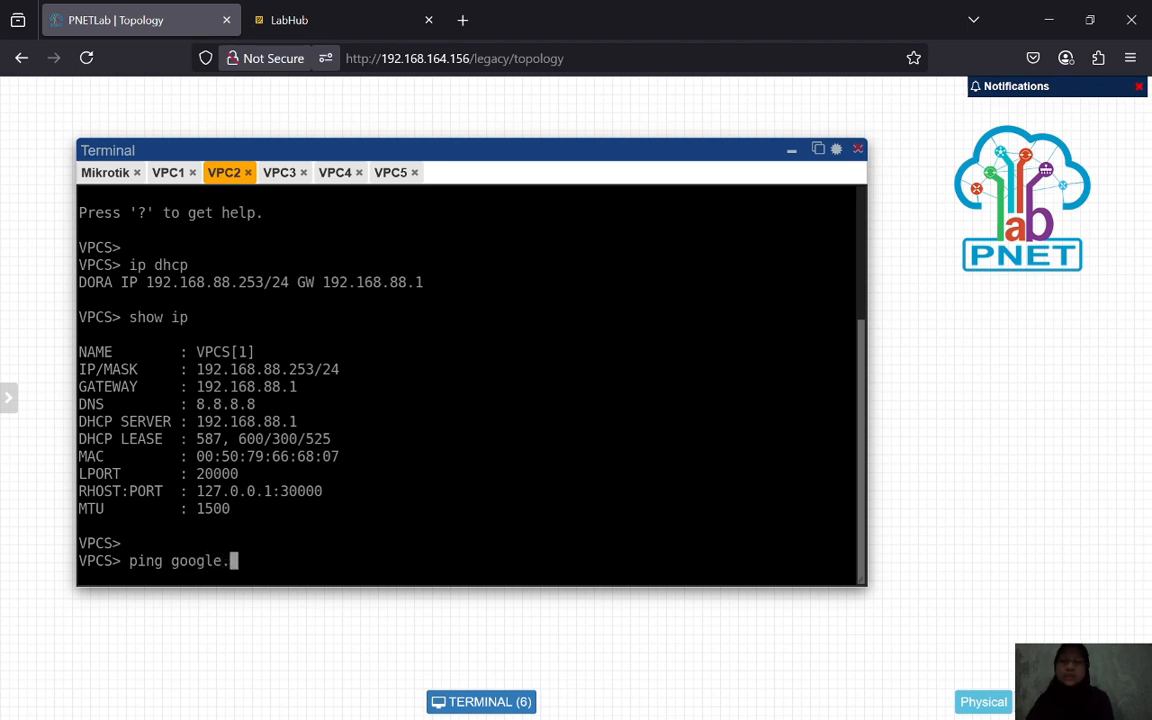
{"action": "type", "text": "com"}
{"action": "key", "text": "Return"}
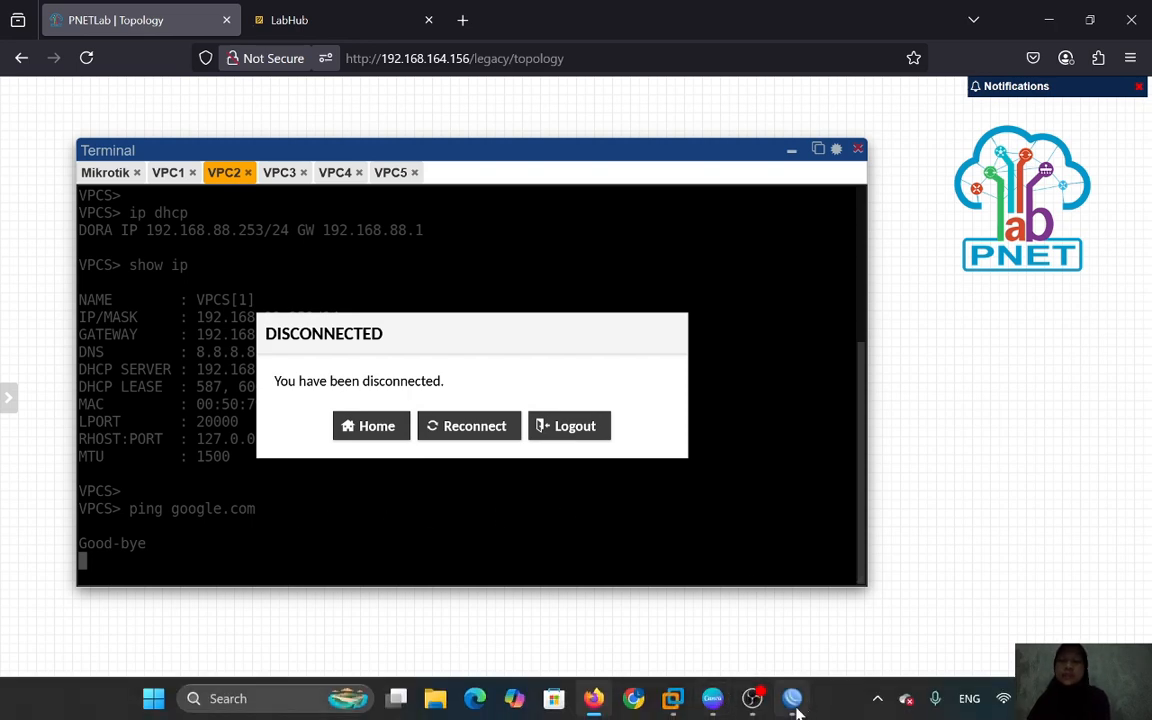
- Negate the masquerade rule's source match to !192.168.88.254 and confirm with OK
{"action": "left_click", "coordinate": [791, 701]}
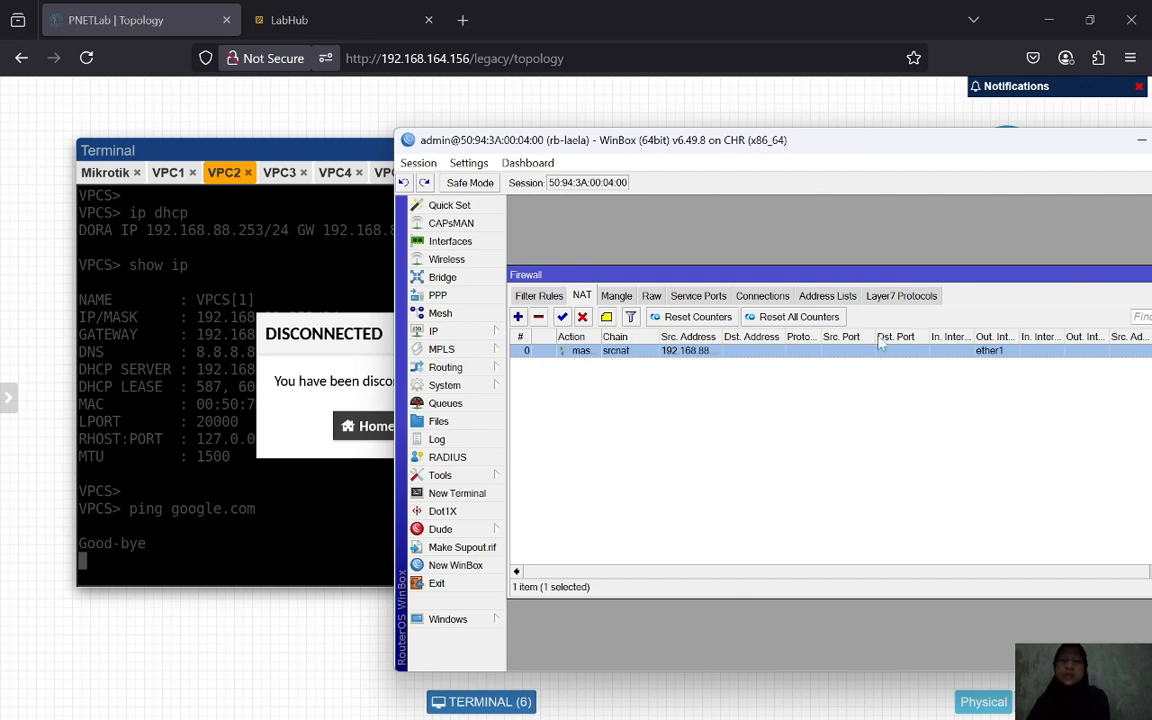
{"action": "double_click", "coordinate": [712, 352]}
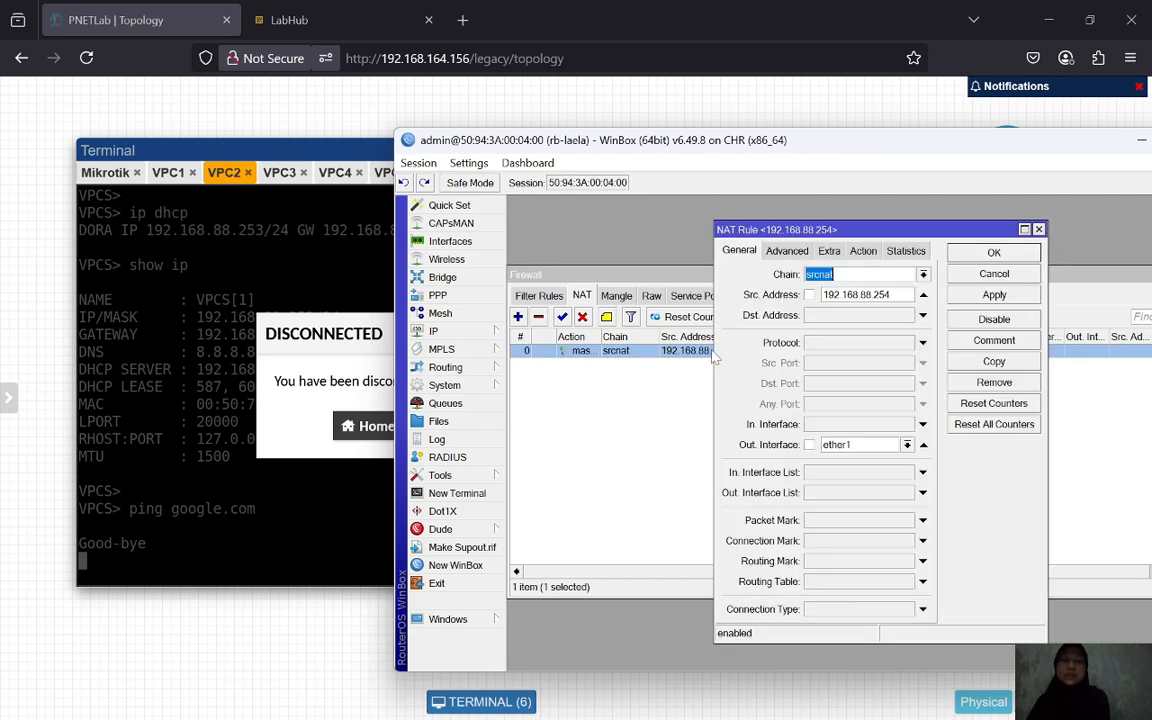
{"action": "left_click", "coordinate": [812, 295]}
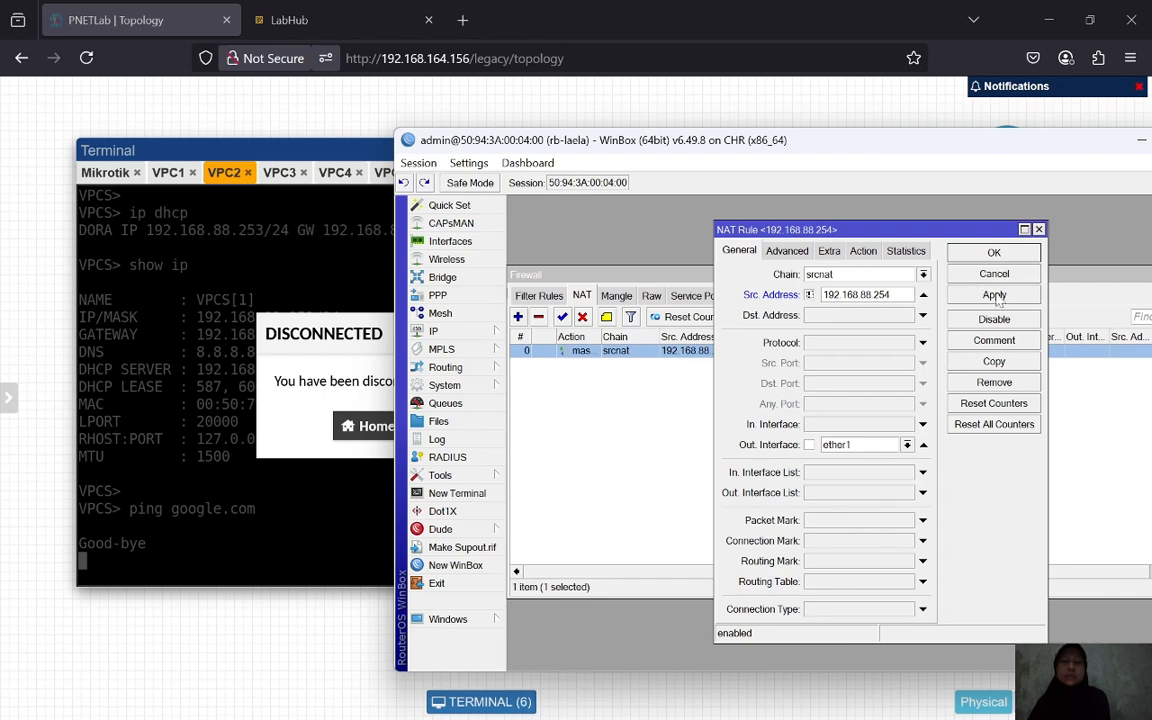
{"action": "left_click", "coordinate": [994, 252]}
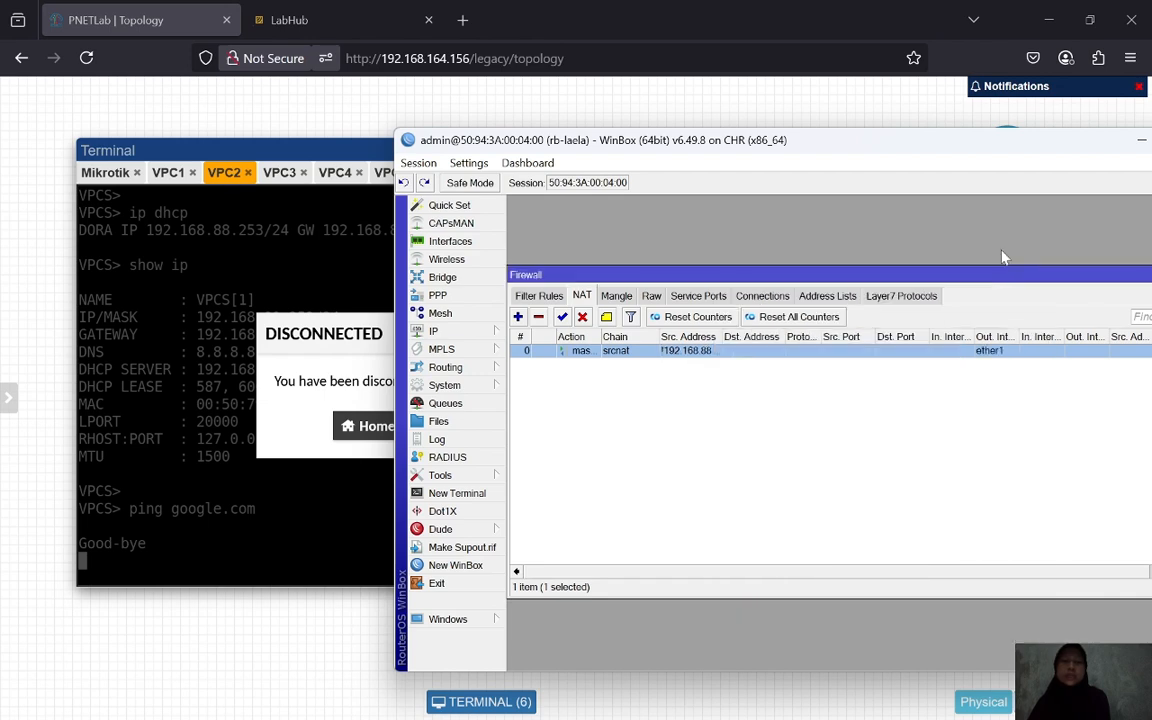
- Run ping google.com again from VPC1's console, correcting the typo first
{"action": "left_click", "coordinate": [280, 574]}
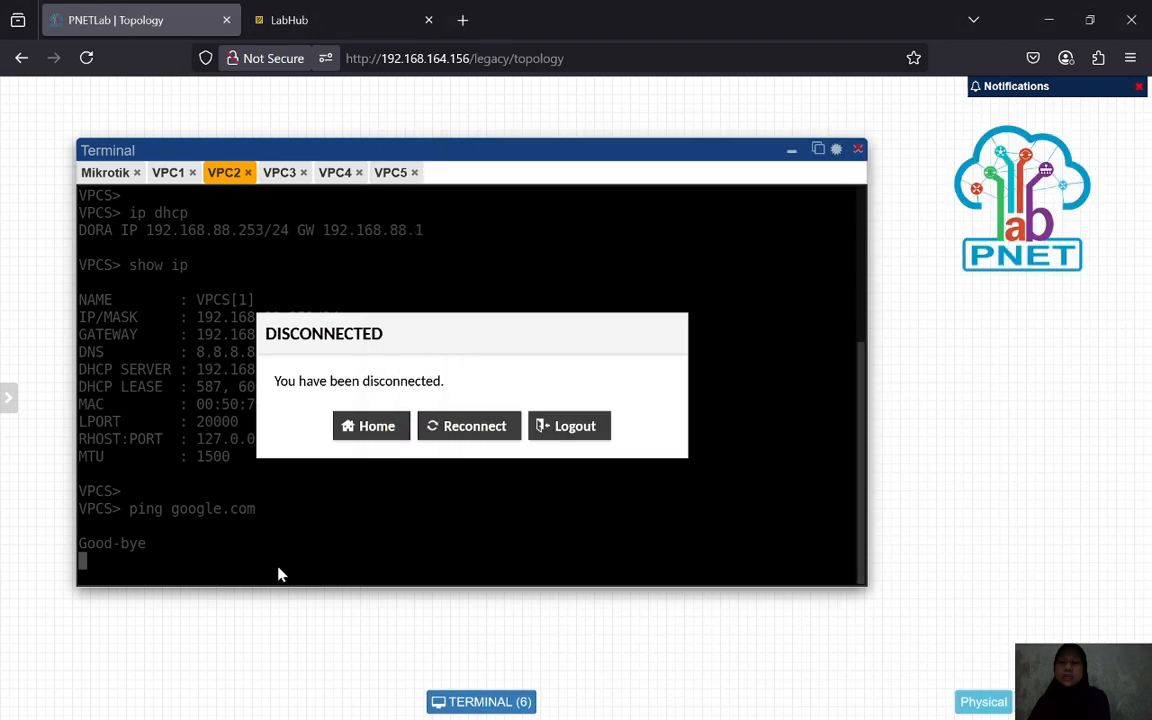
{"action": "left_click", "coordinate": [167, 172]}
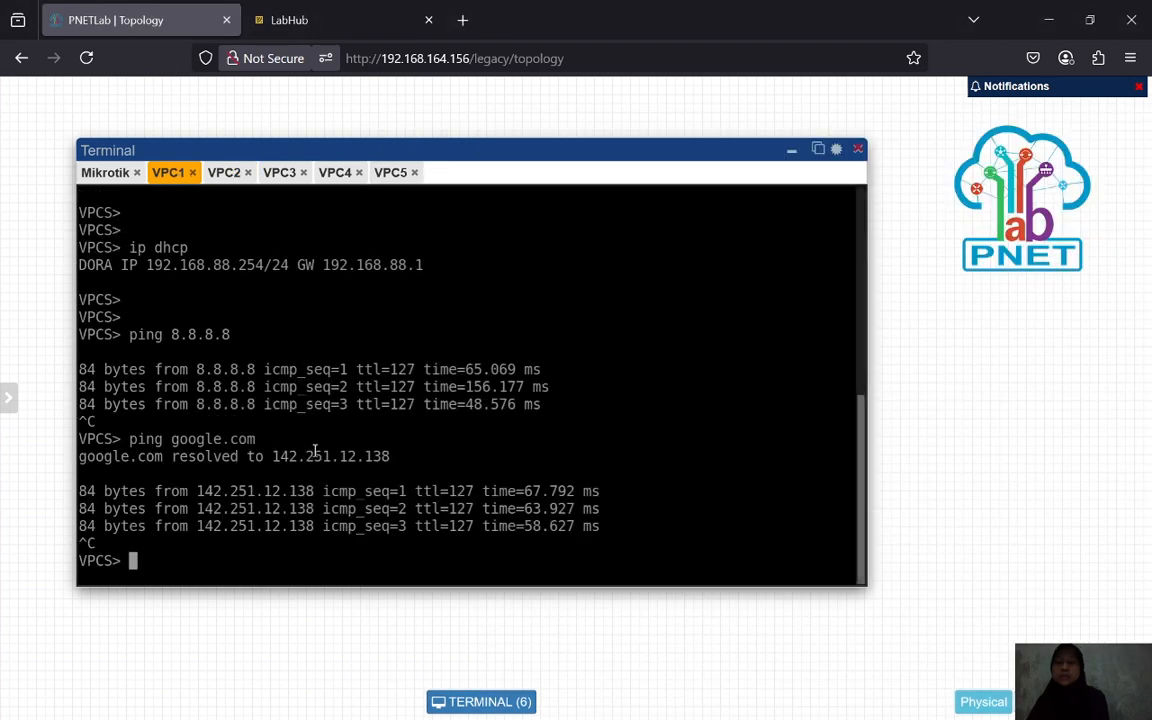
{"action": "type", "text": "pin"}
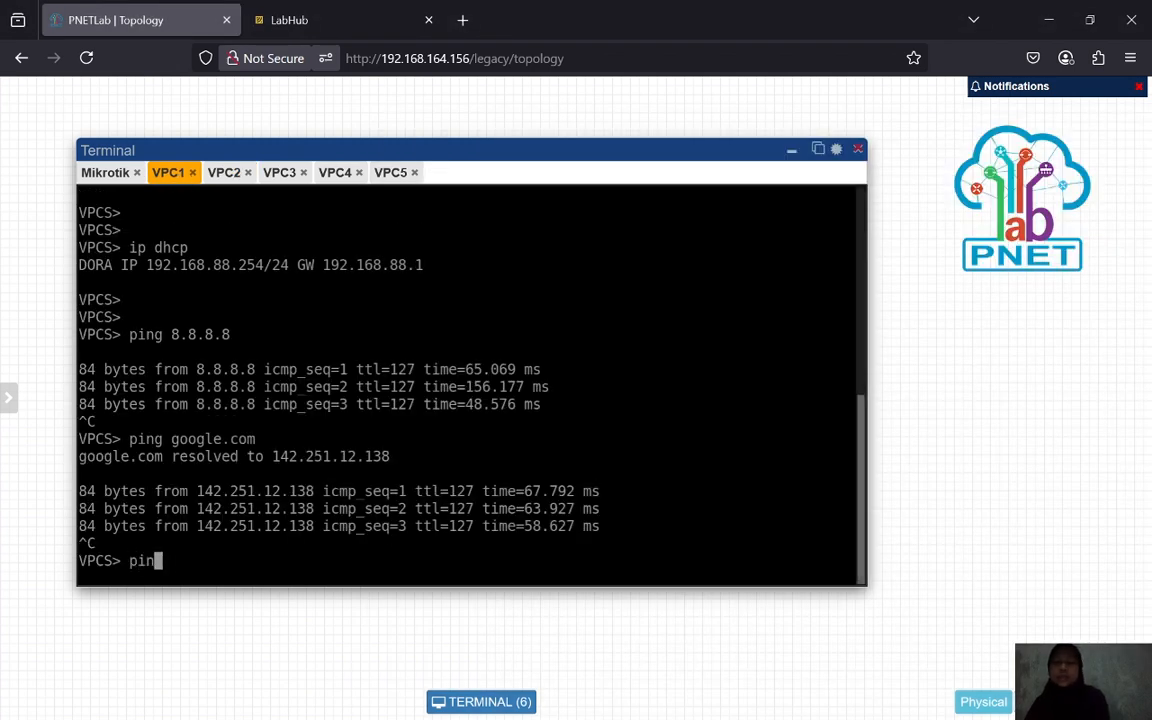
{"action": "type", "text": "g google.comm"}
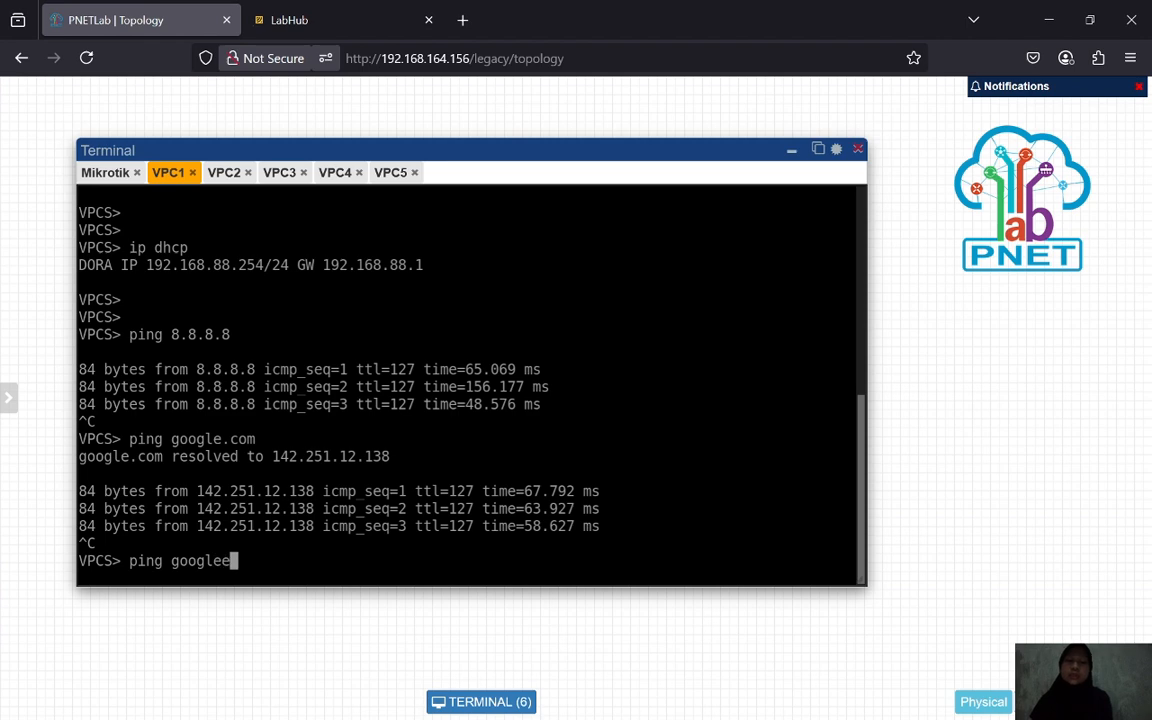
{"action": "key", "text": "BackSpace"}
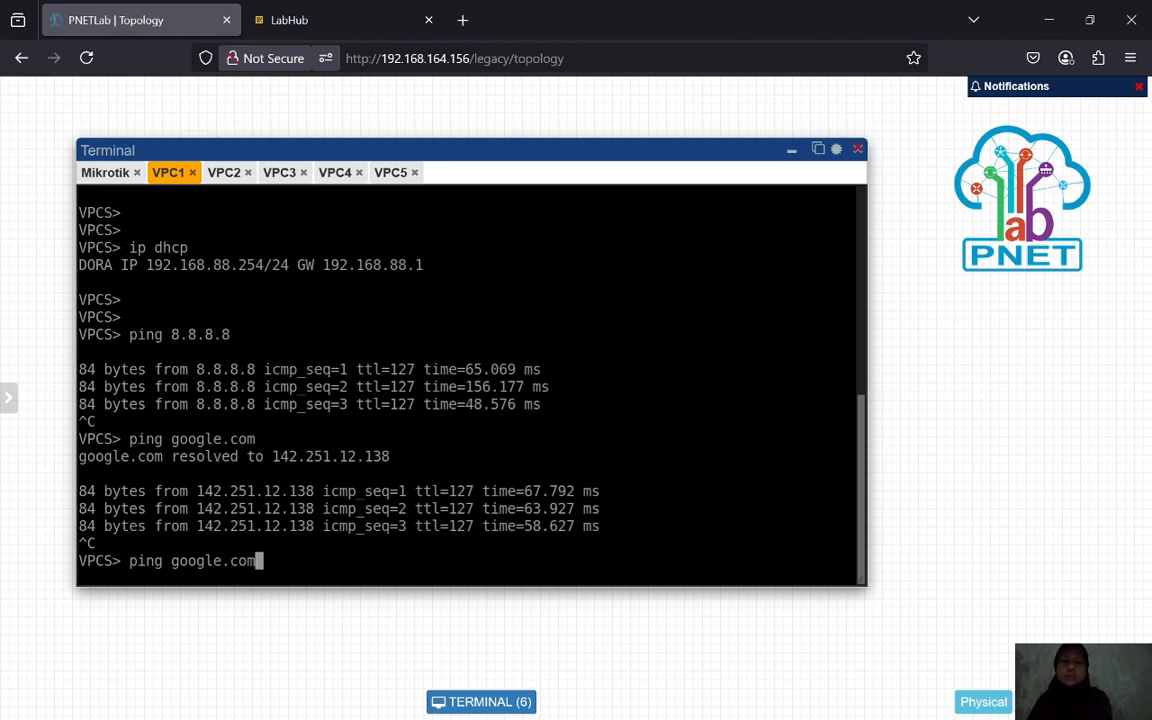
{"action": "key", "text": "Return"}
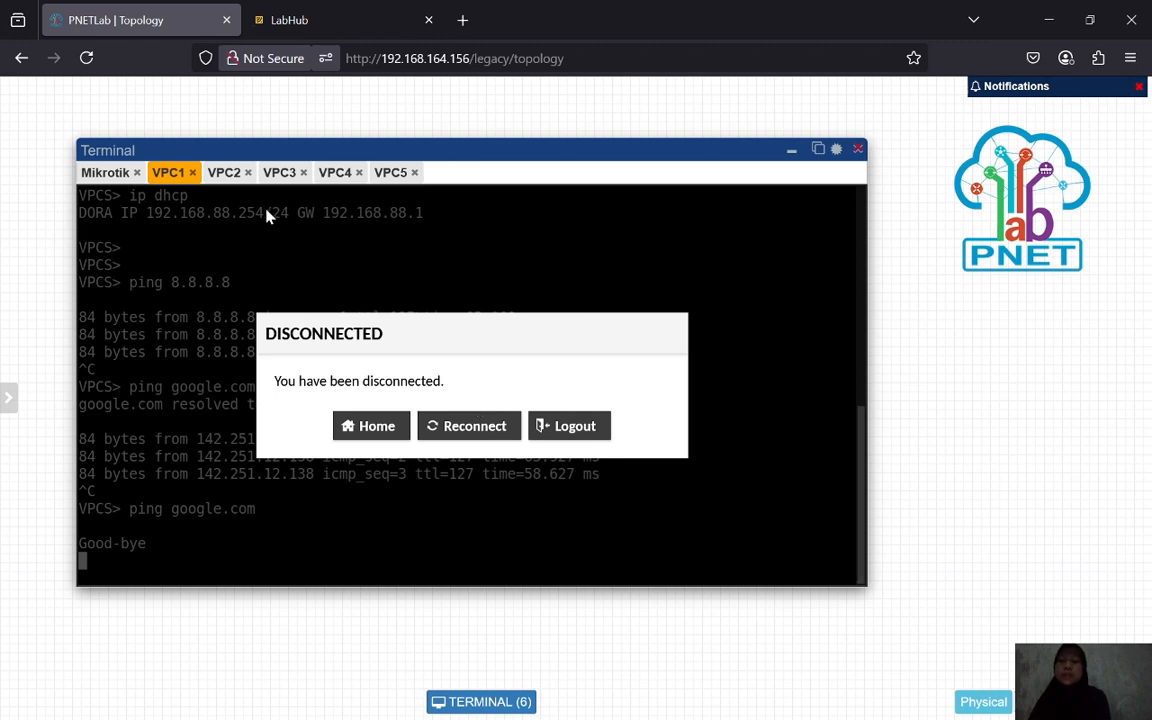
- Ping google.com from VPC3, stop it after replies, then minimize the terminal
{"action": "left_click", "coordinate": [283, 180]}
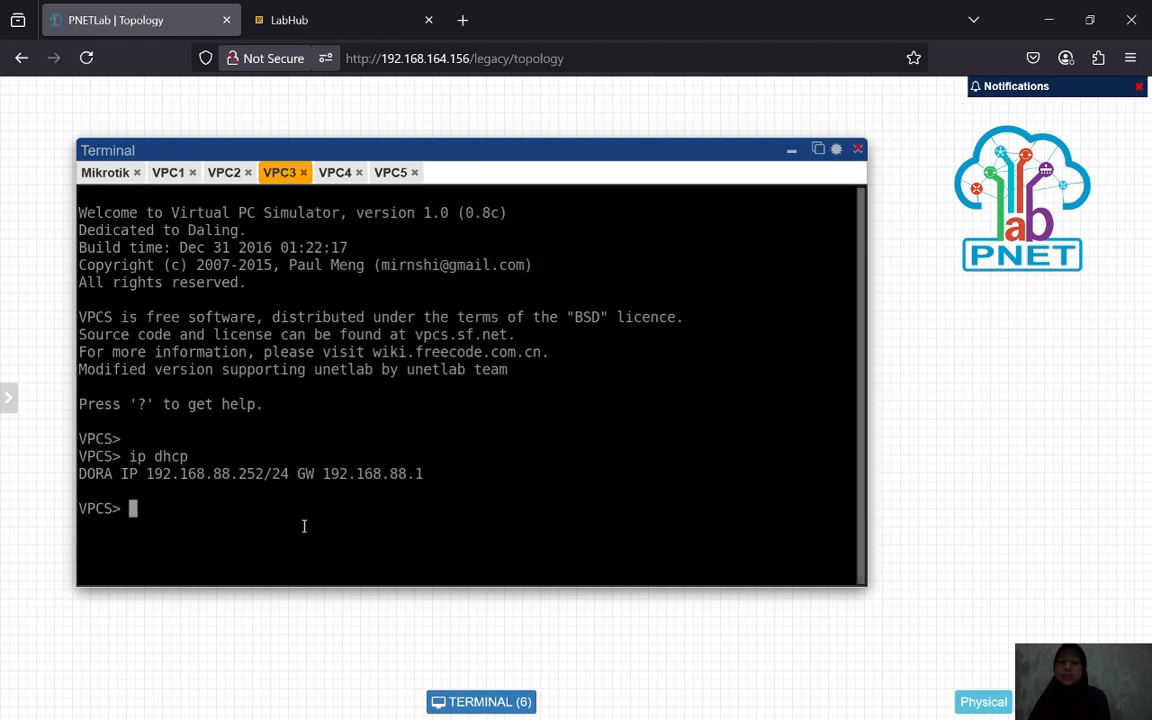
{"action": "type", "text": "p"}
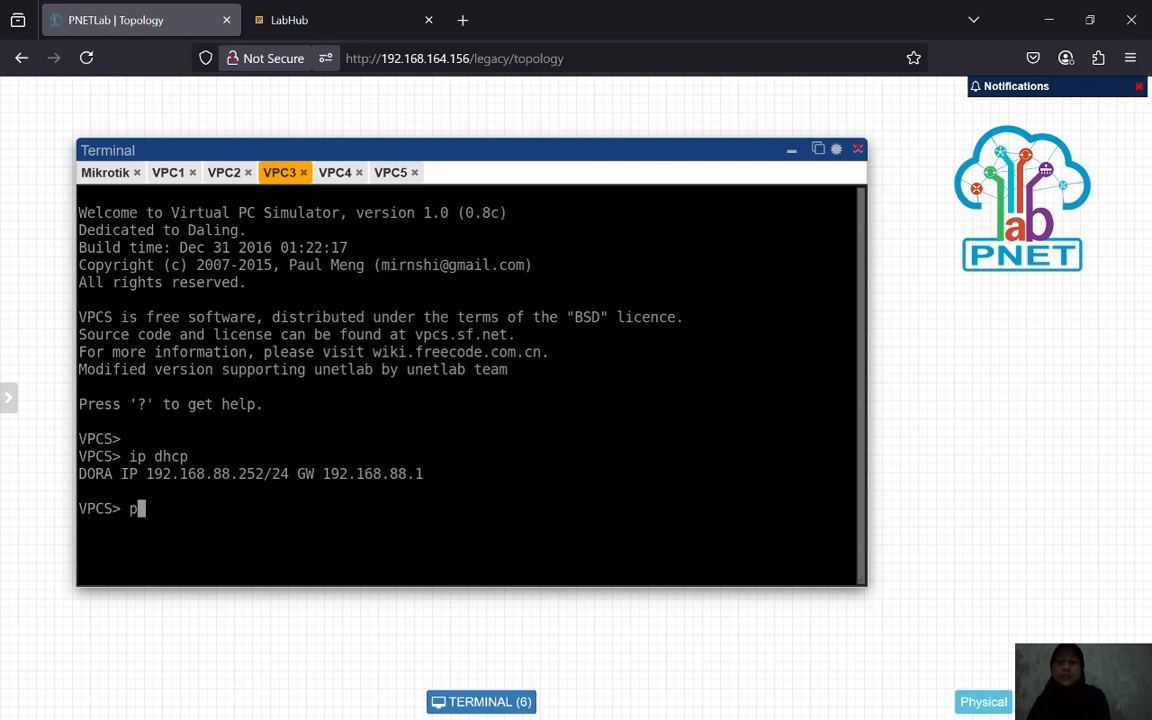
{"action": "type", "text": "ing goog"}
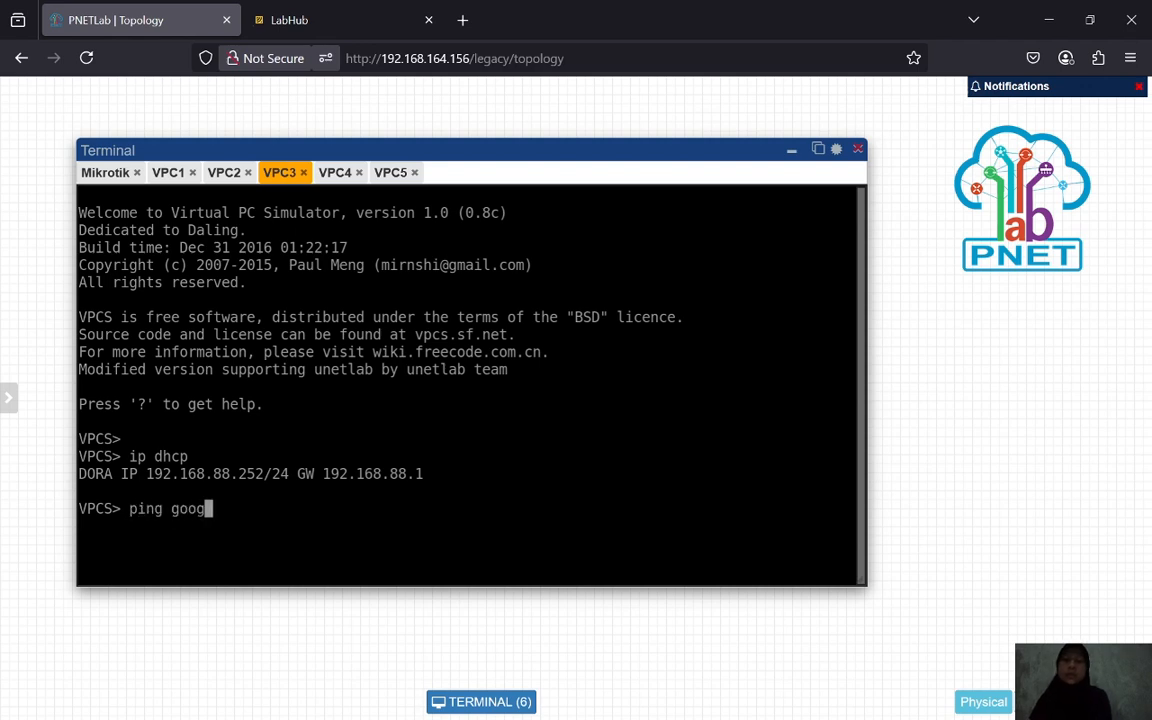
{"action": "type", "text": "le.com"}
{"action": "key", "text": "Return"}
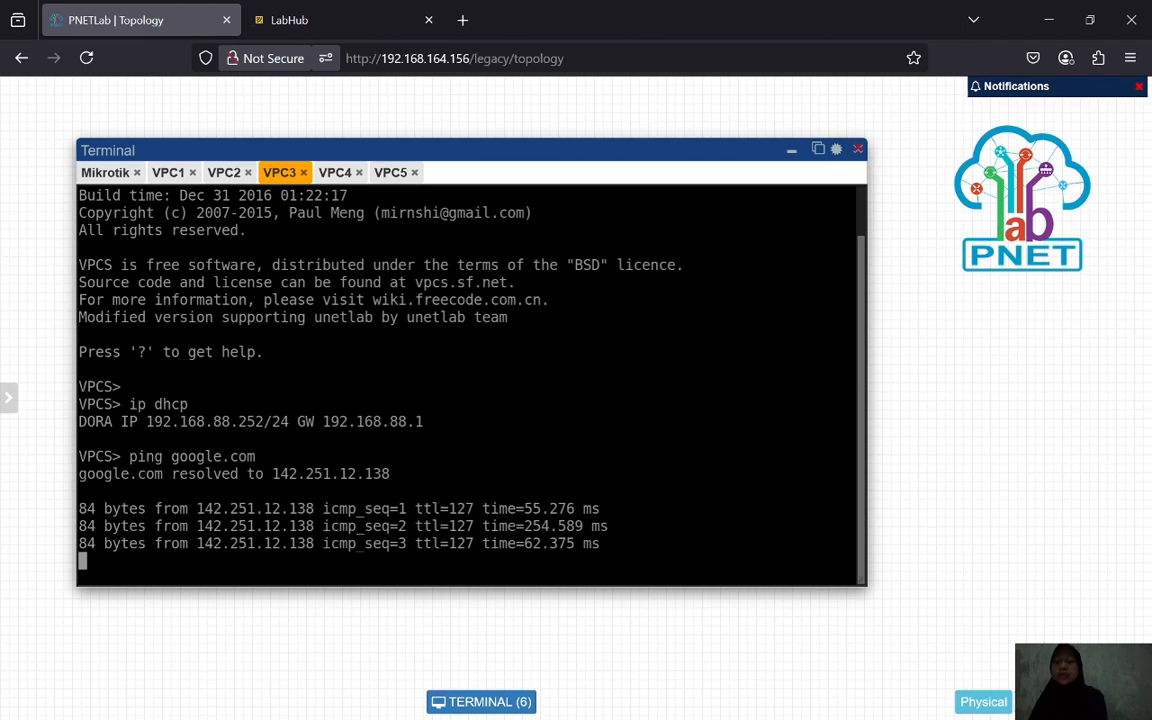
{"action": "key", "text": "ctrl+c"}
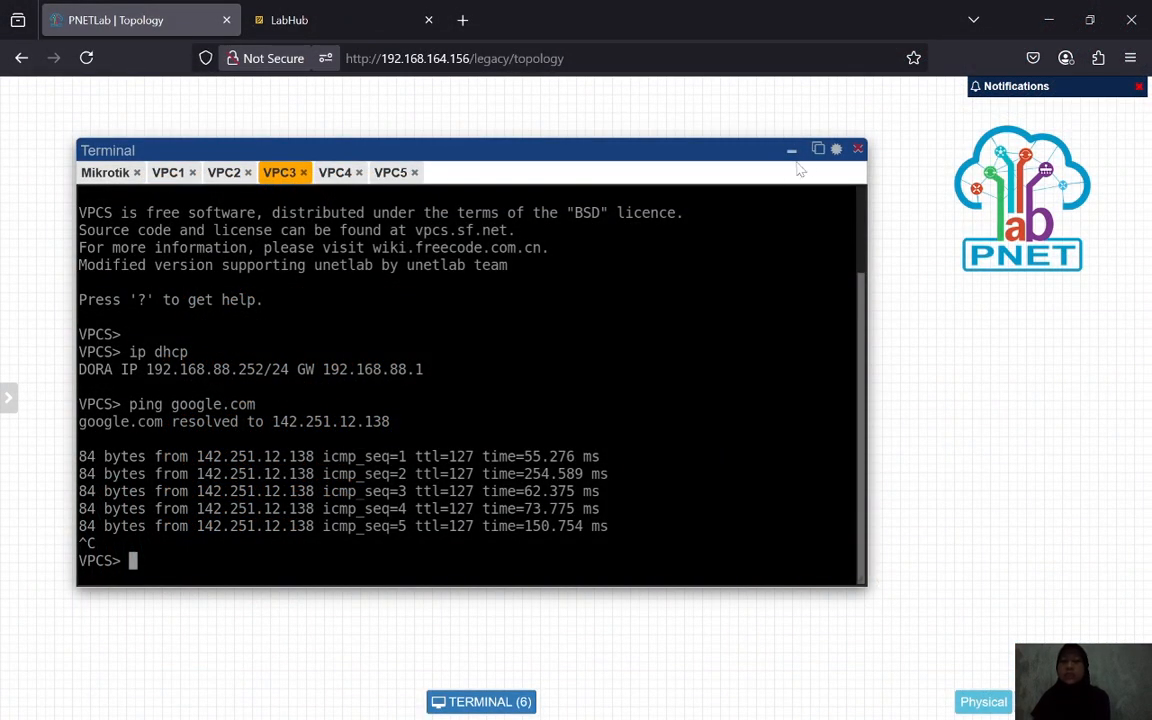
{"action": "left_click", "coordinate": [791, 151]}
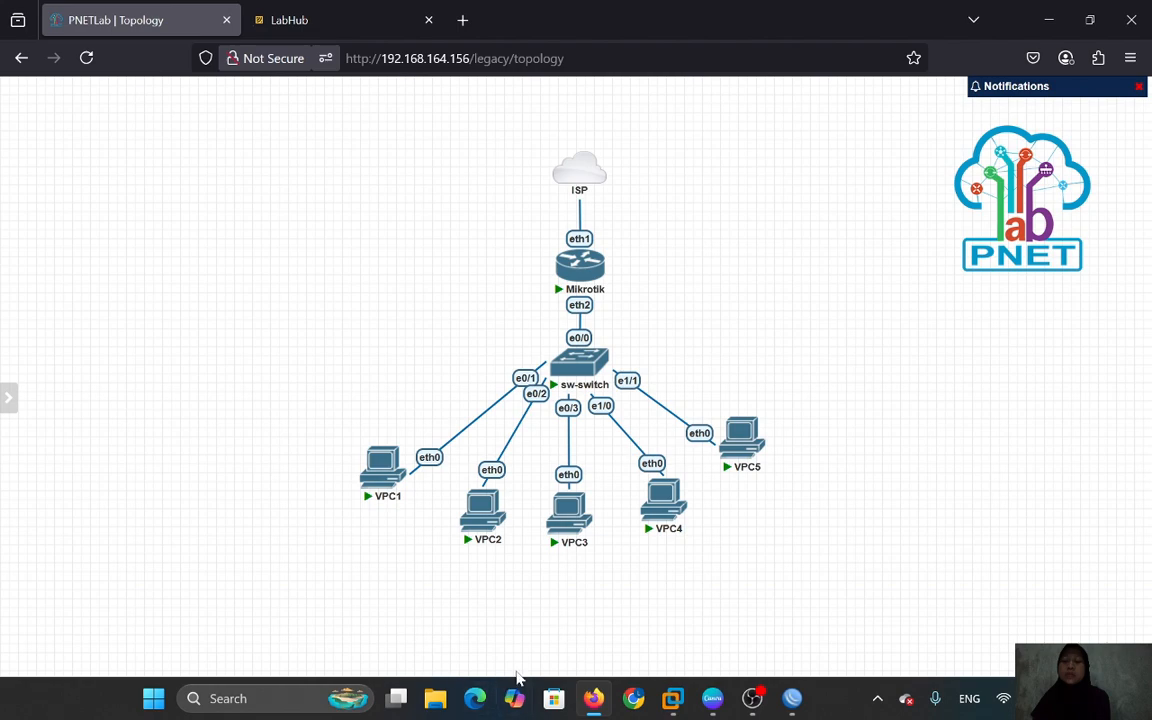
- Reopen the terminal on VPC2's console and move it higher on the page
{"action": "left_click", "coordinate": [501, 700]}
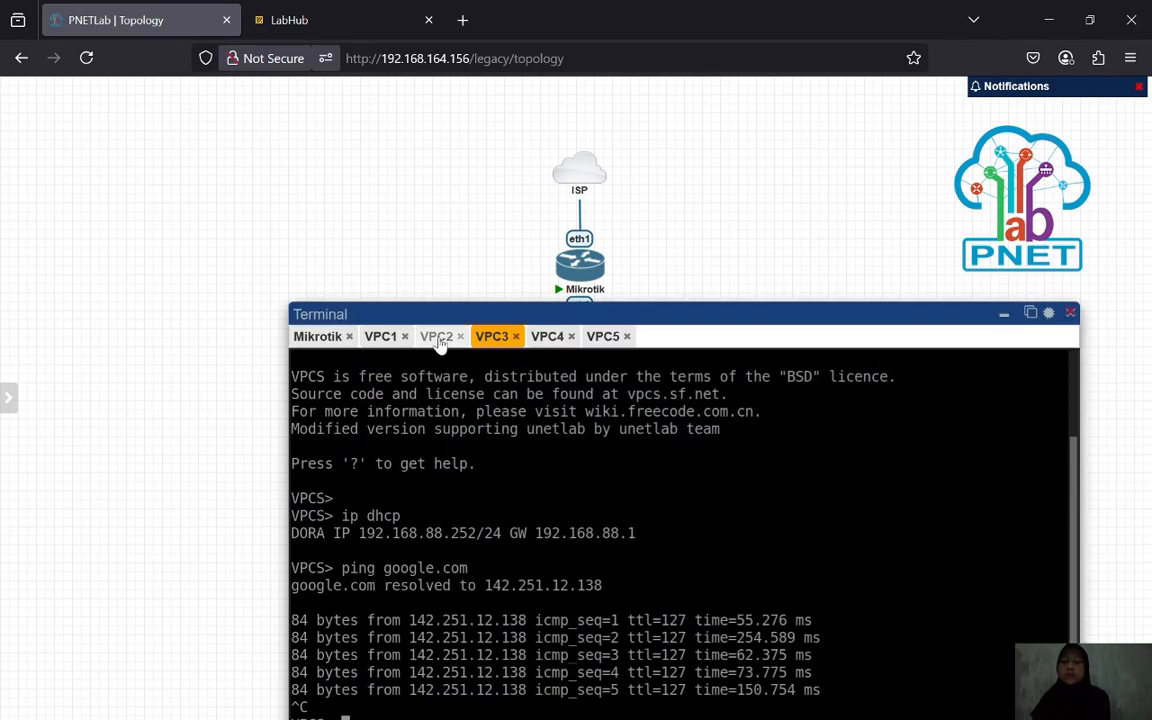
{"action": "left_click", "coordinate": [438, 336]}
{"action": "left_click_drag", "start_coordinate": [515, 308], "coordinate": [483, 214]}
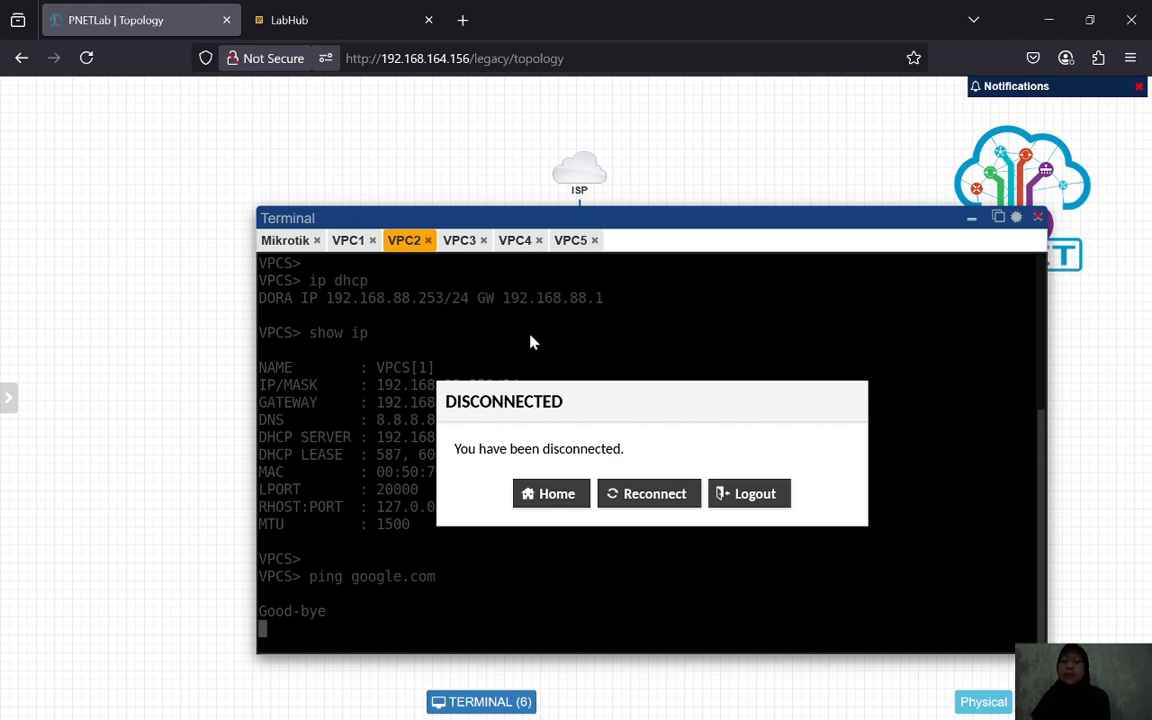
- Bring WinBox fully on screen and show the IP > Firewall NAT rules
{"action": "left_click", "coordinate": [795, 697]}
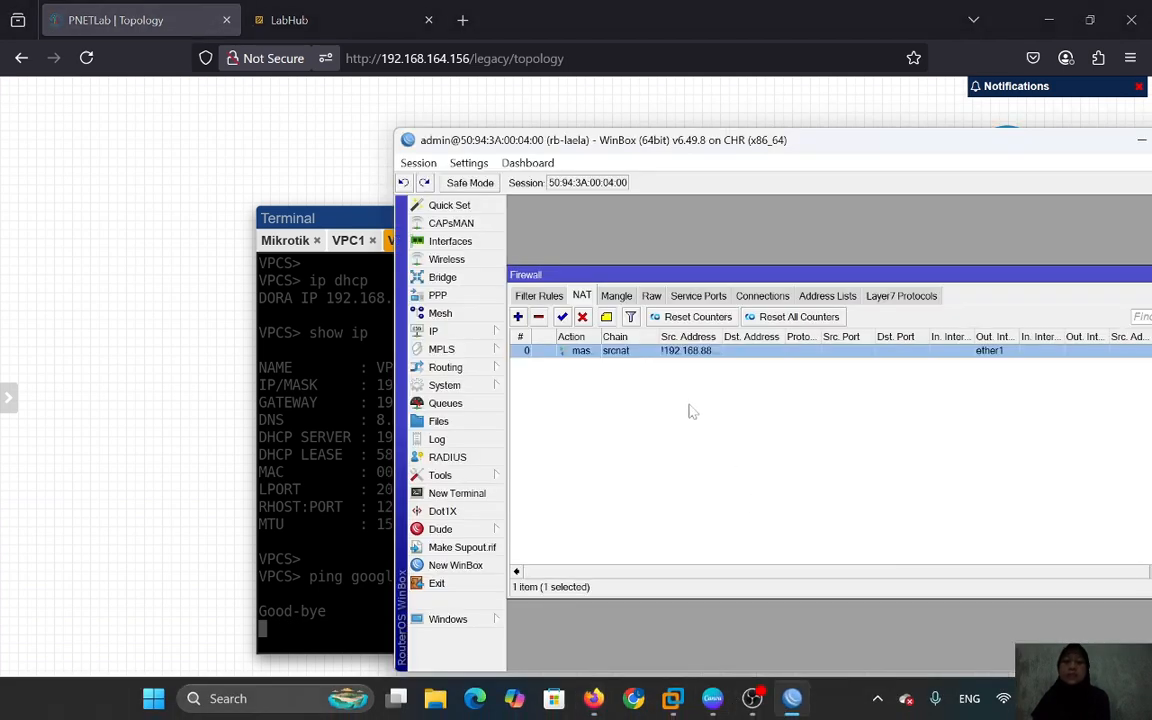
{"action": "left_click_drag", "start_coordinate": [903, 143], "coordinate": [645, 107]}
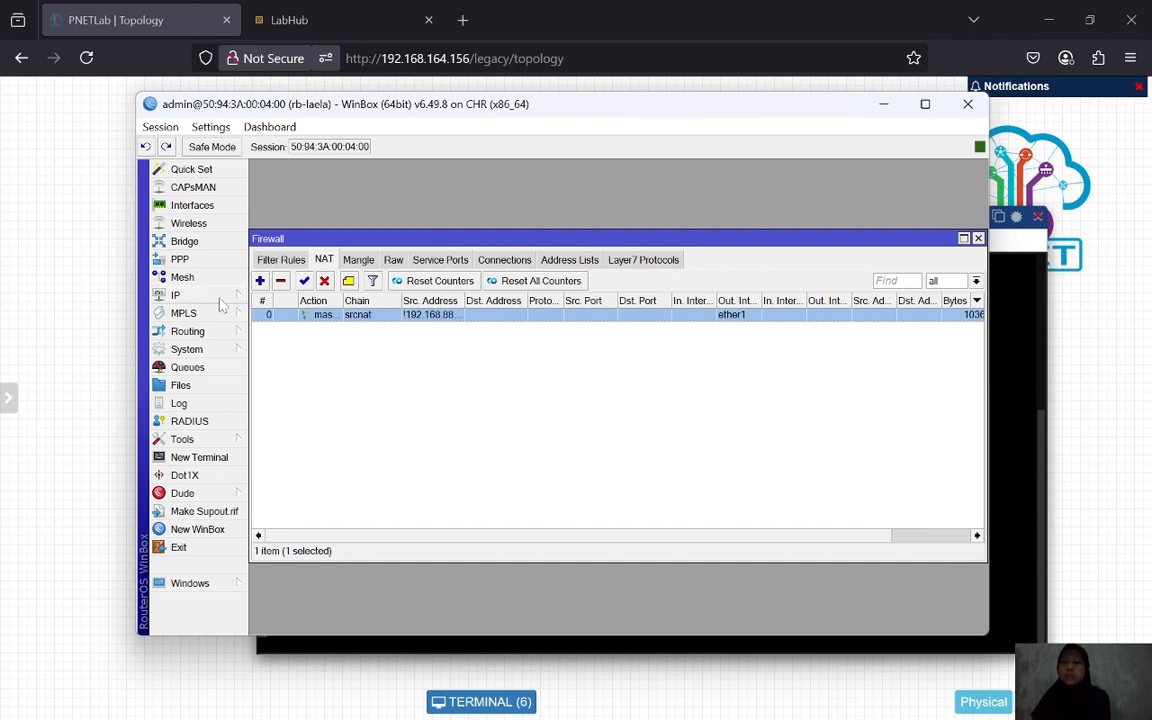
{"action": "left_click", "coordinate": [188, 295]}
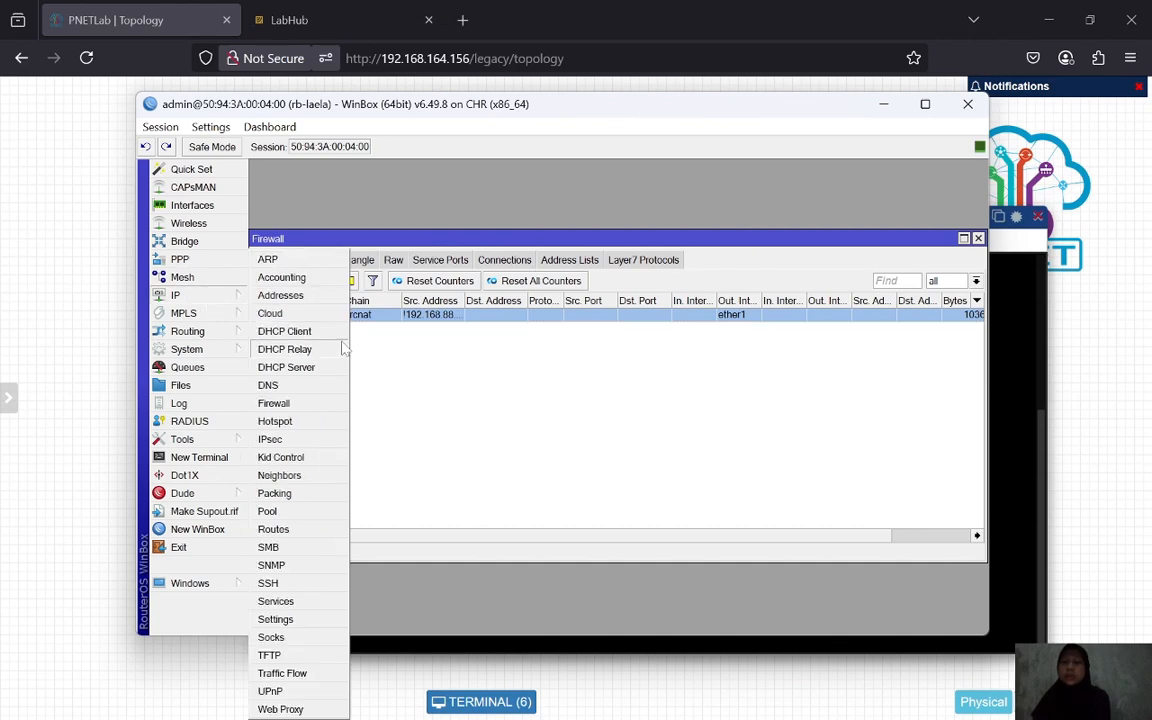
{"action": "left_click", "coordinate": [297, 405]}
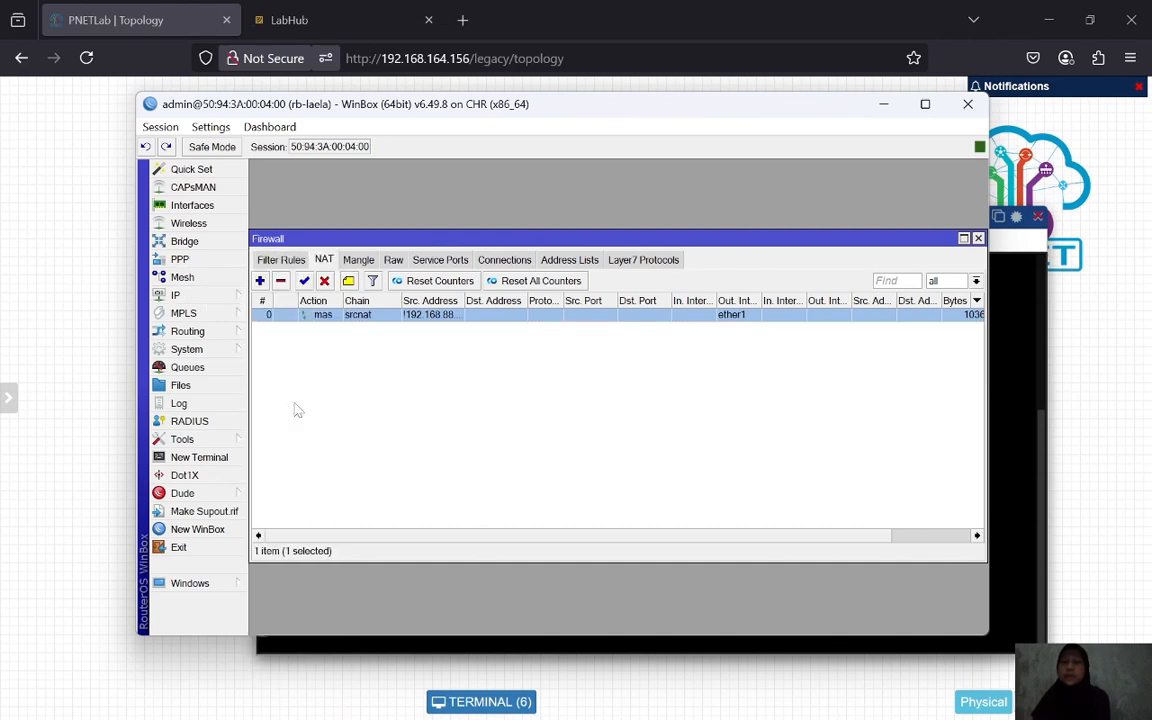
- Clear the srcnat rule's inverted Src. Address and empty Dst. Address, then apply and OK
{"action": "double_click", "coordinate": [380, 319]}
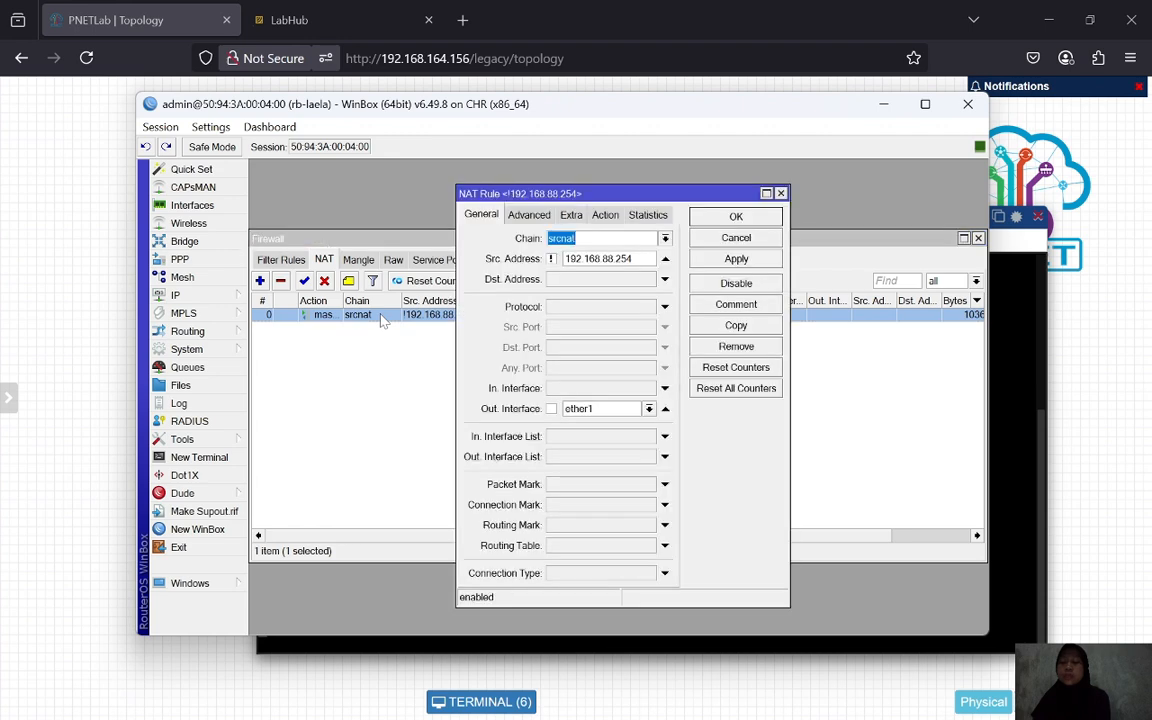
{"action": "left_click", "coordinate": [551, 259]}
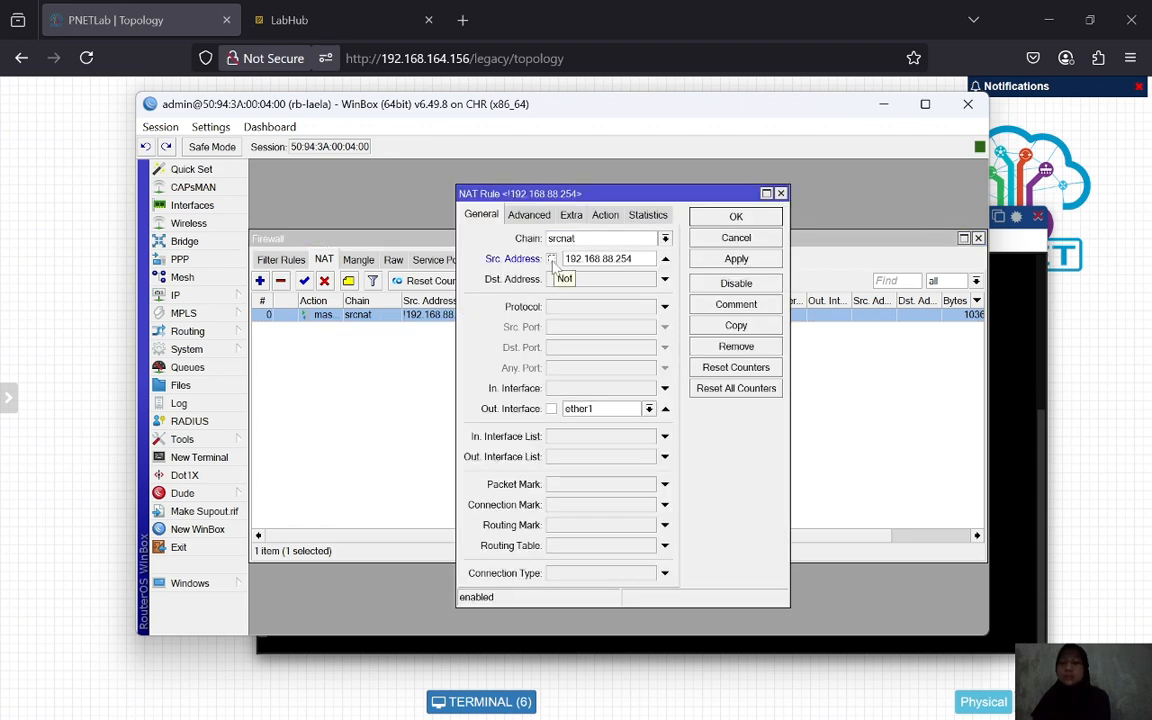
{"action": "left_click", "coordinate": [641, 259]}
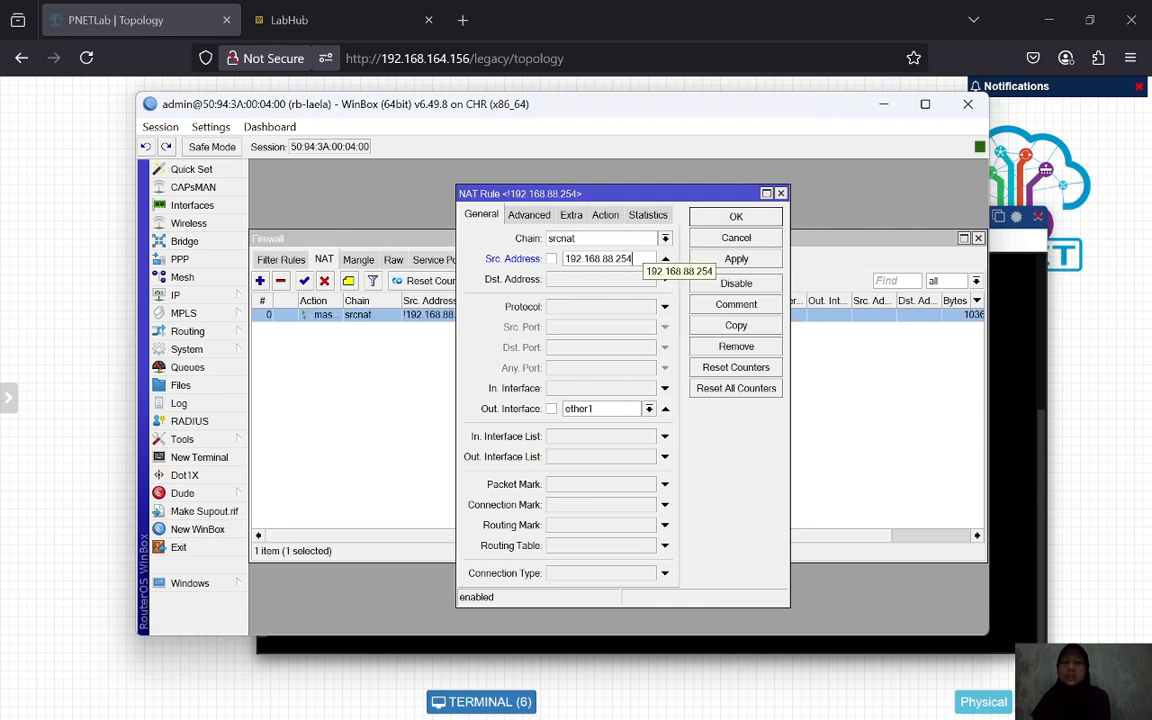
{"action": "left_click", "coordinate": [665, 259]}
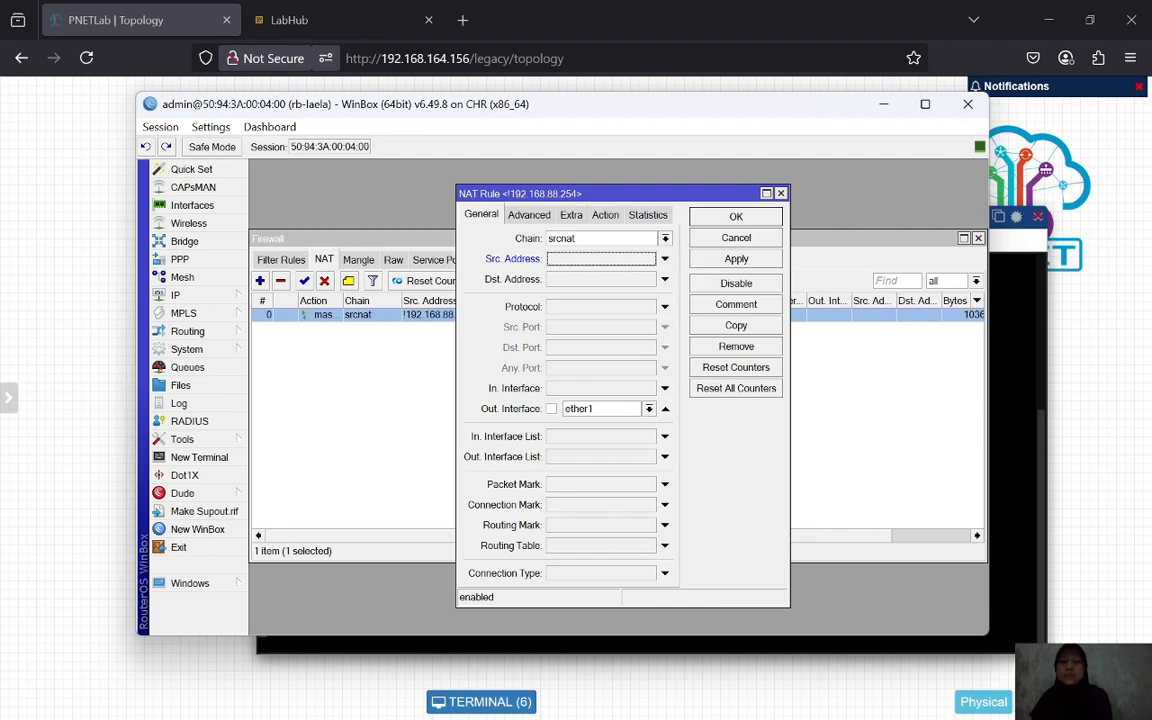
{"action": "left_click", "coordinate": [665, 260]}
{"action": "left_click", "coordinate": [665, 260]}
{"action": "left_click", "coordinate": [665, 279]}
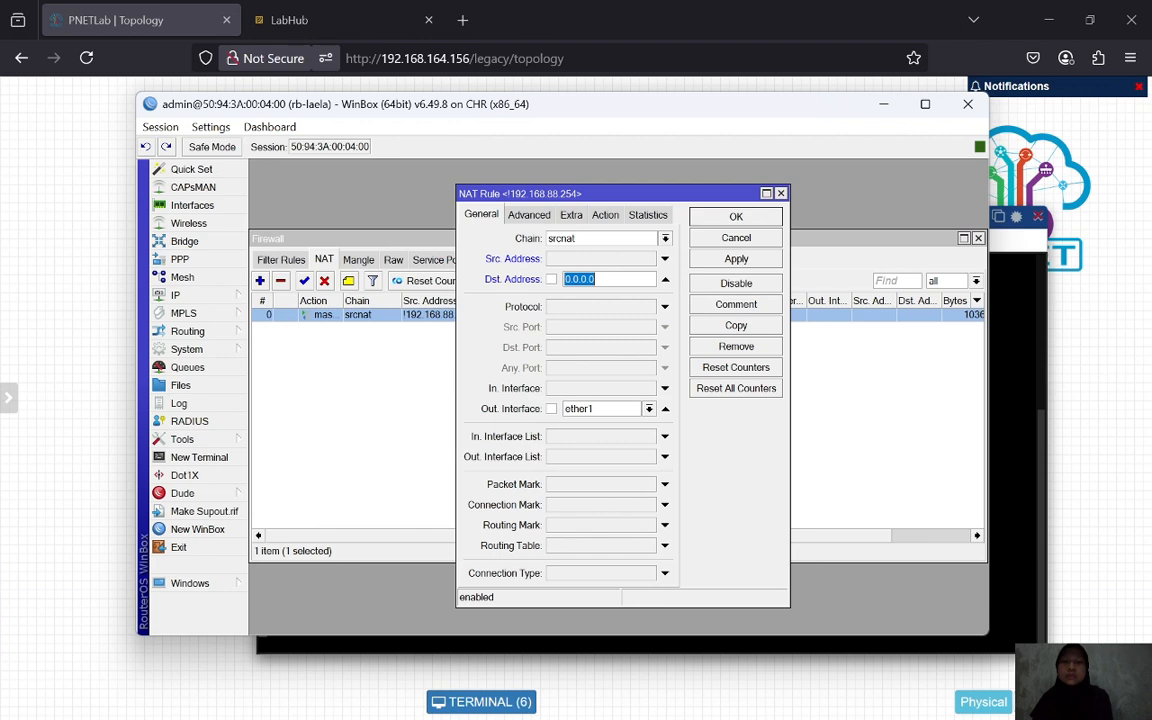
{"action": "left_click", "coordinate": [665, 279]}
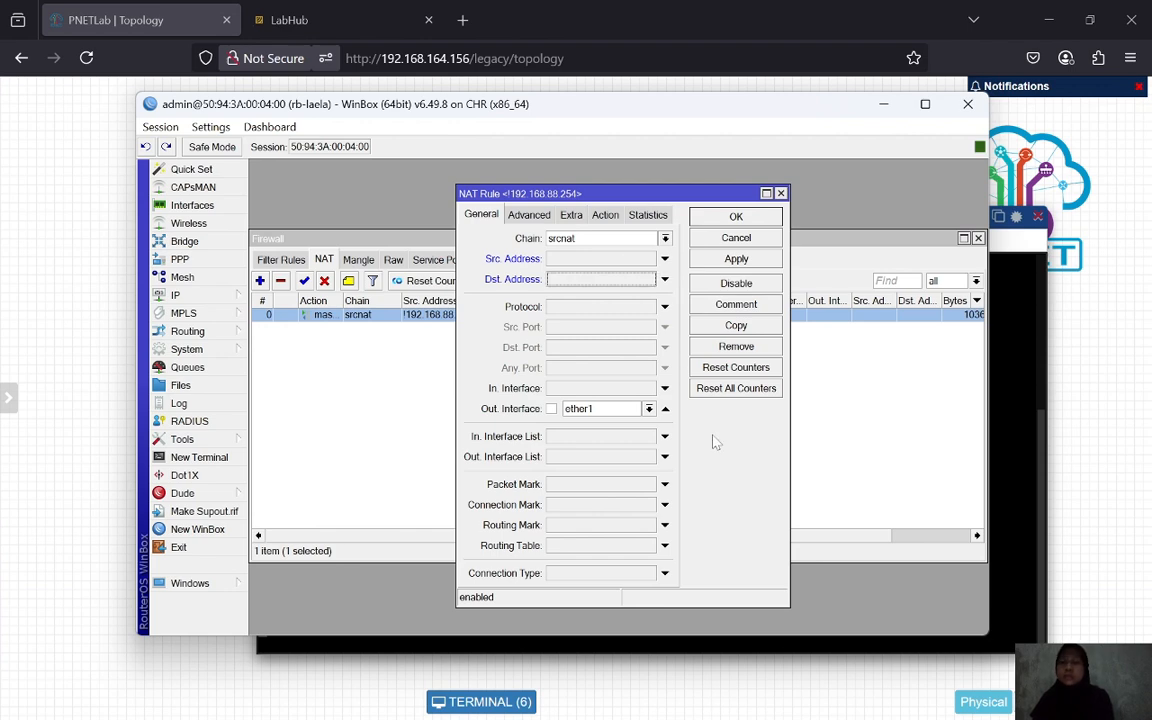
{"action": "left_click", "coordinate": [736, 259]}
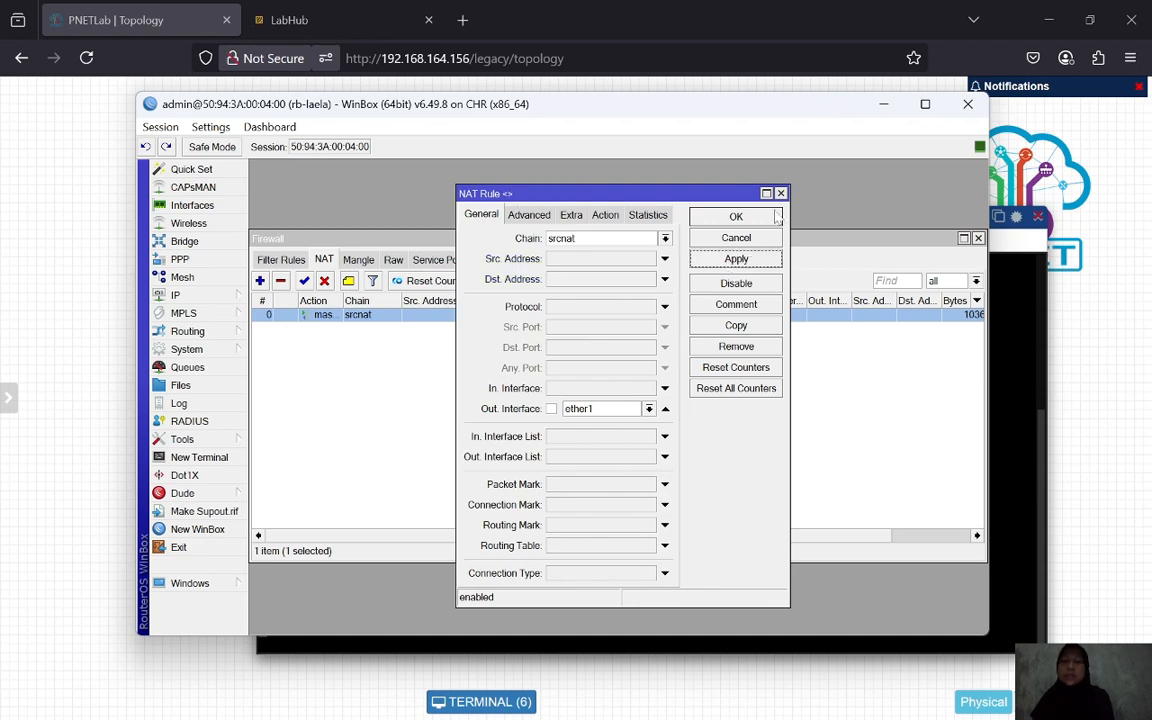
{"action": "left_click", "coordinate": [736, 216]}
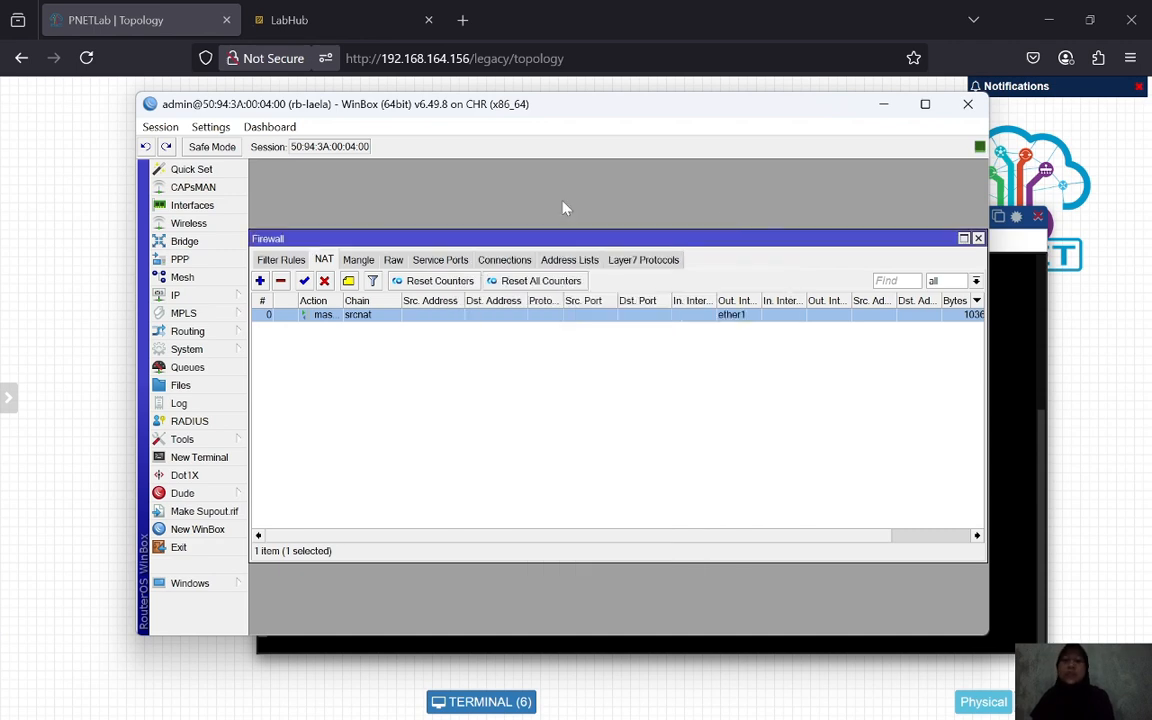